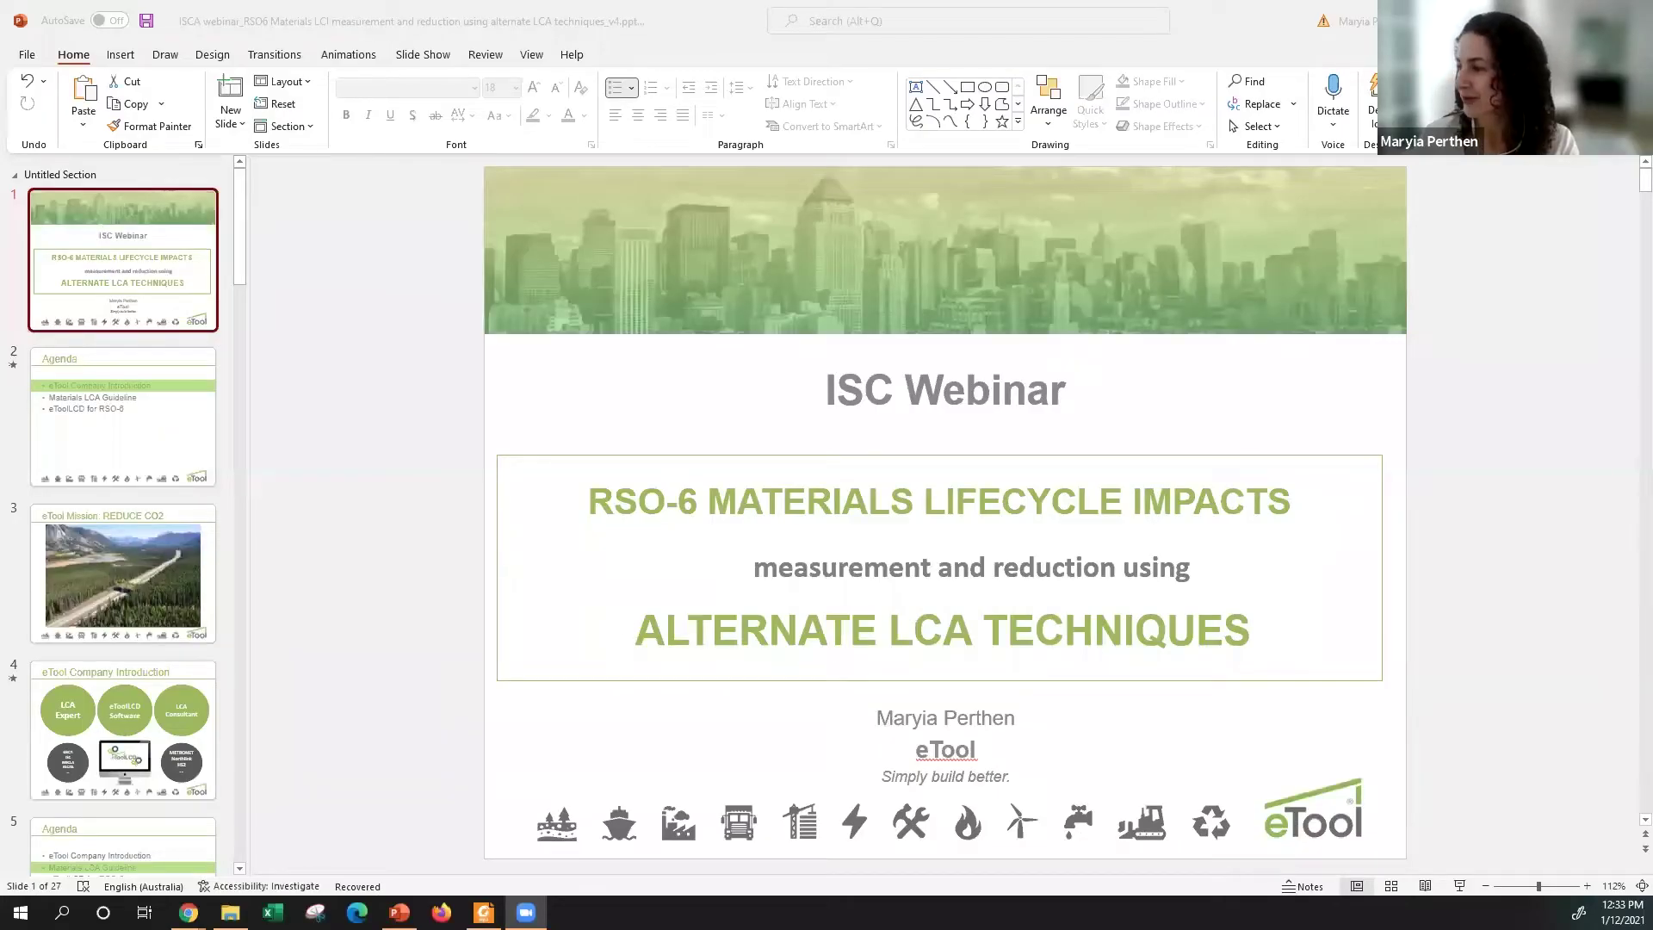
Step: Start the slide show of the ISC webinar presentation from the title slide
click(1460, 892)
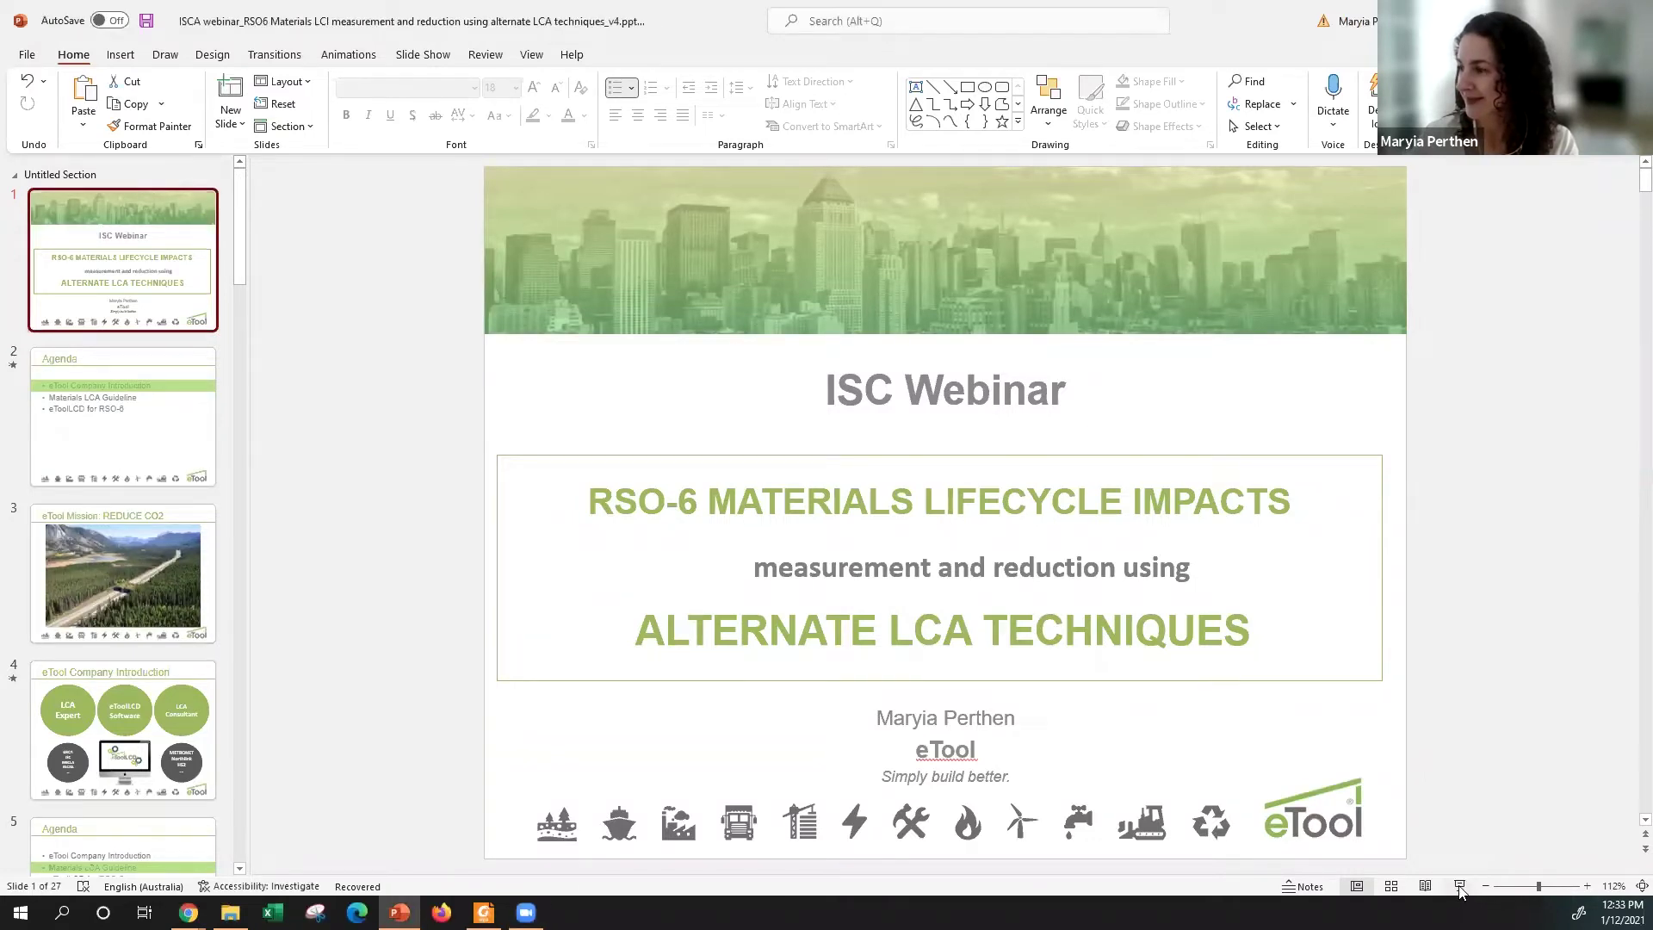
click(1461, 892)
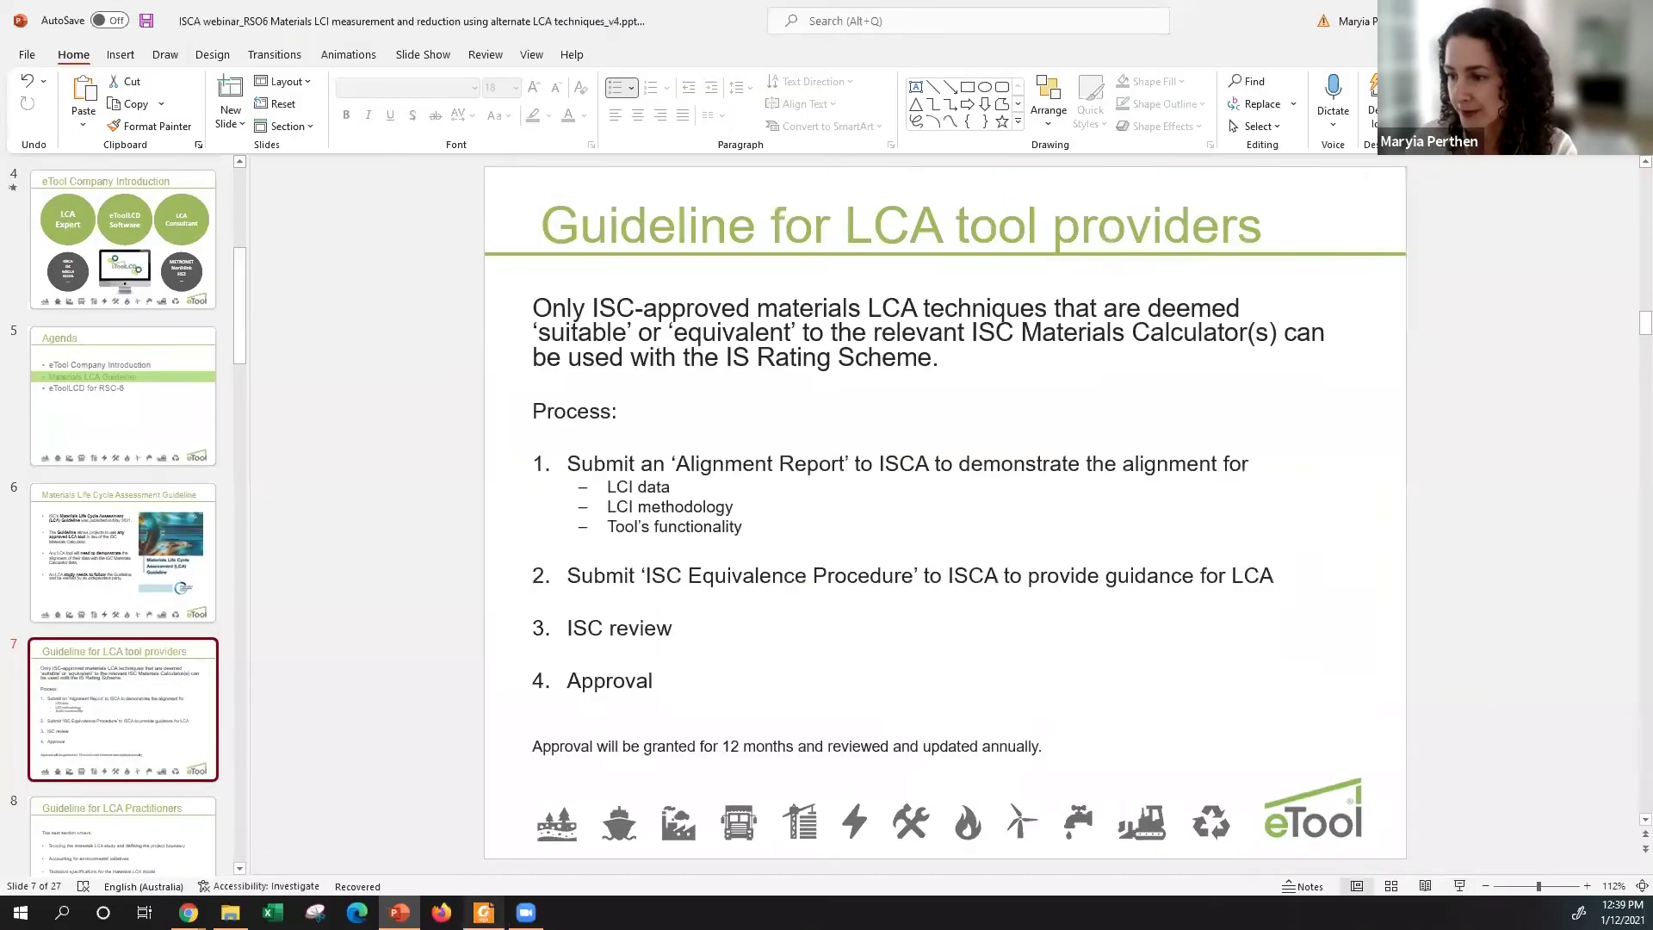
Step: Switch to the LCA Guideline PDF in Foxit Reader and show section 2, ISCA Approval for LCA Techniques, at 150% zoom
click(482, 911)
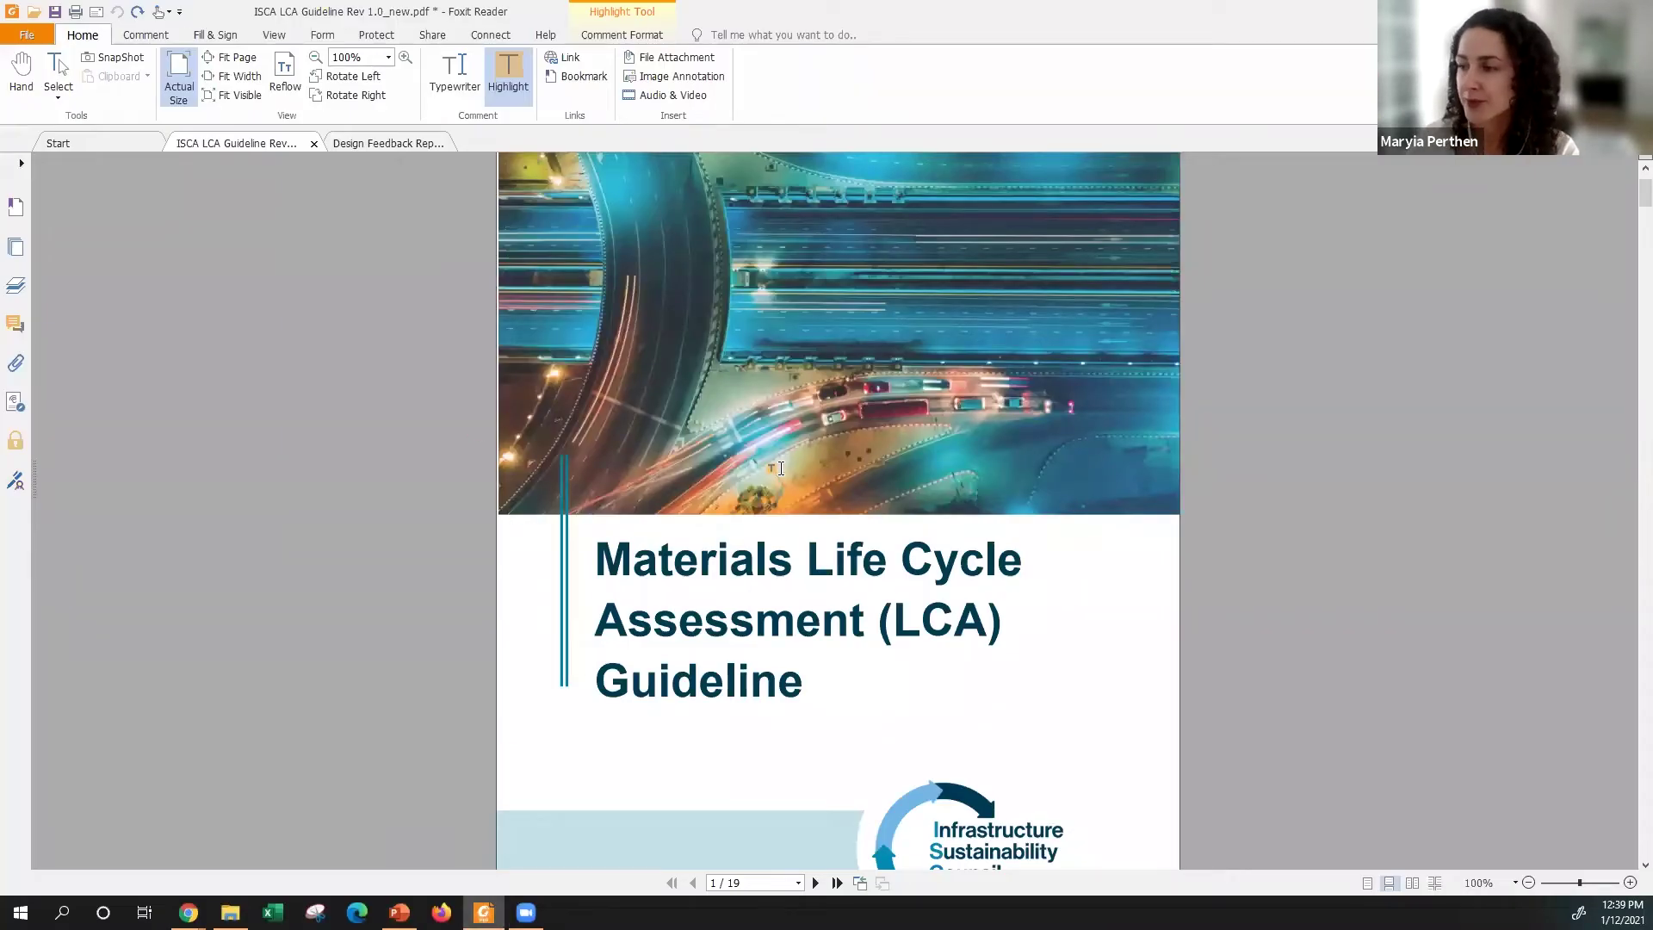
scroll(784, 474, down, 5)
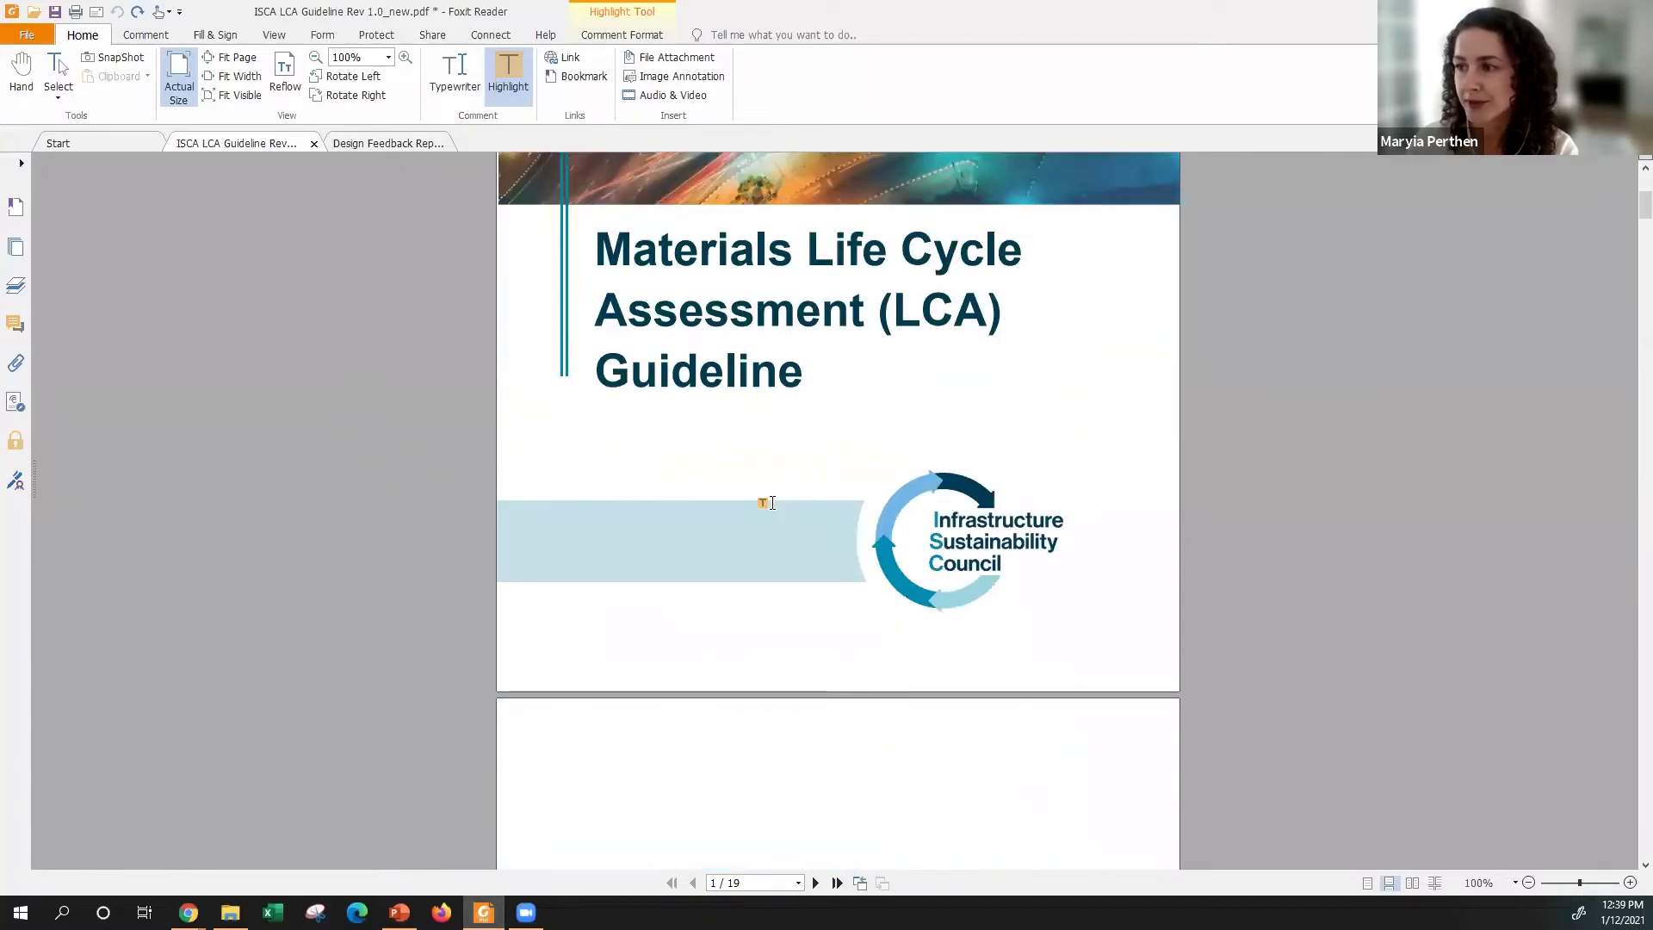
scroll(767, 504, up, 2)
scroll(767, 503, down, 20)
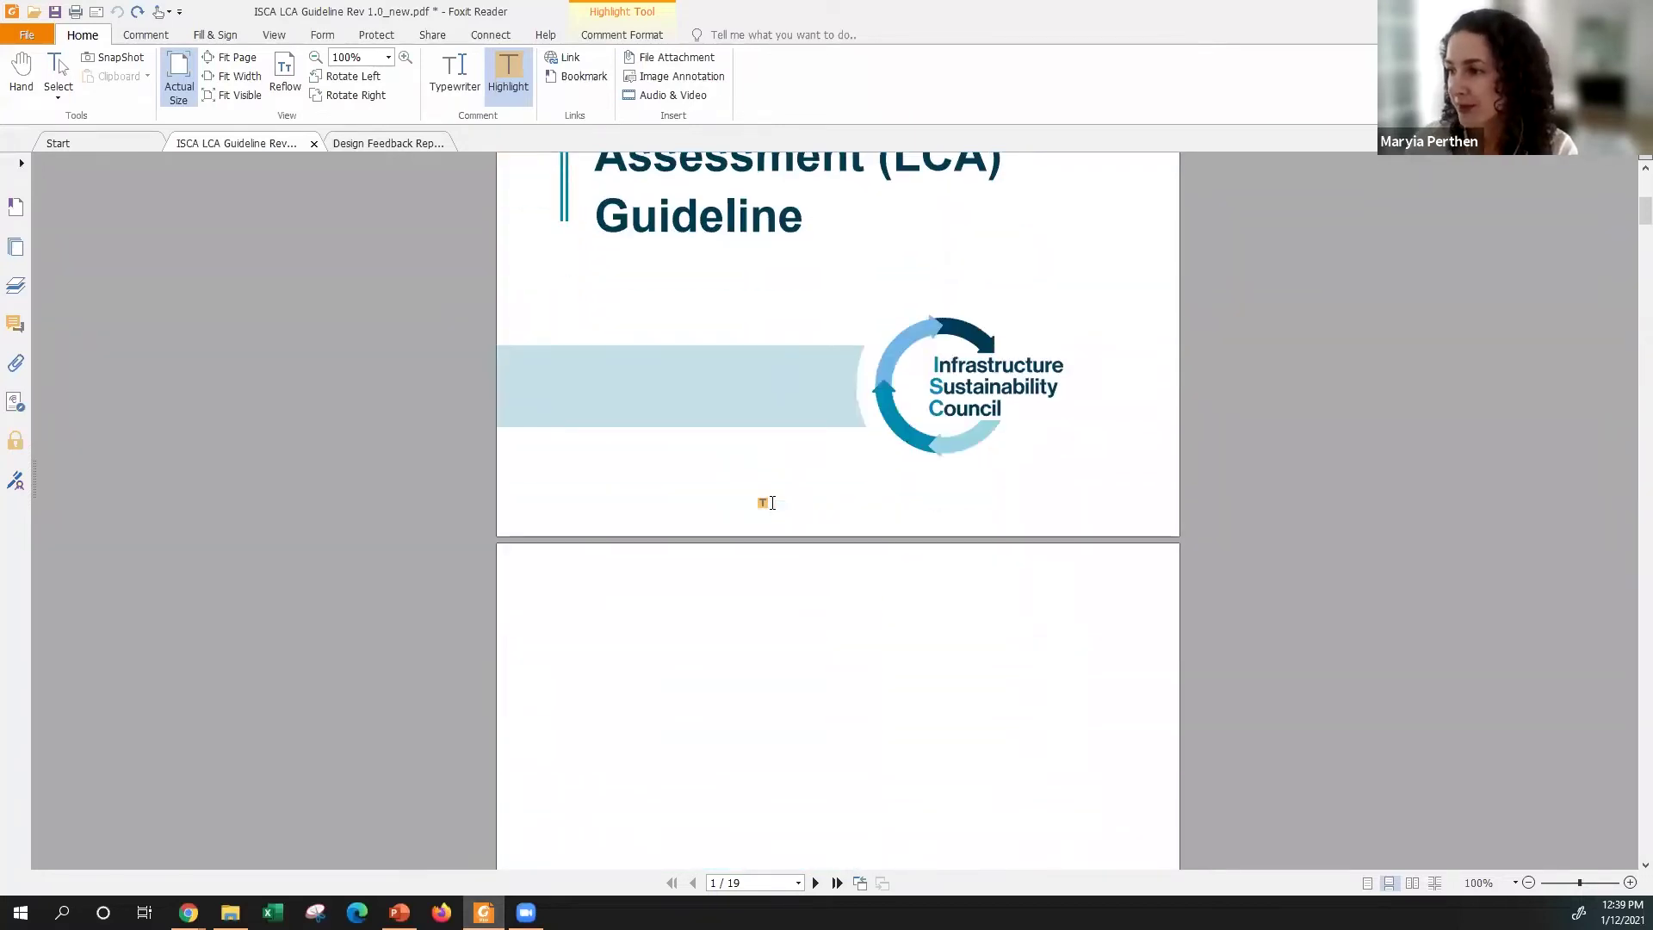
scroll(767, 504, down, 20)
scroll(767, 504, down, 20)
scroll(767, 503, down, 3)
click(404, 59)
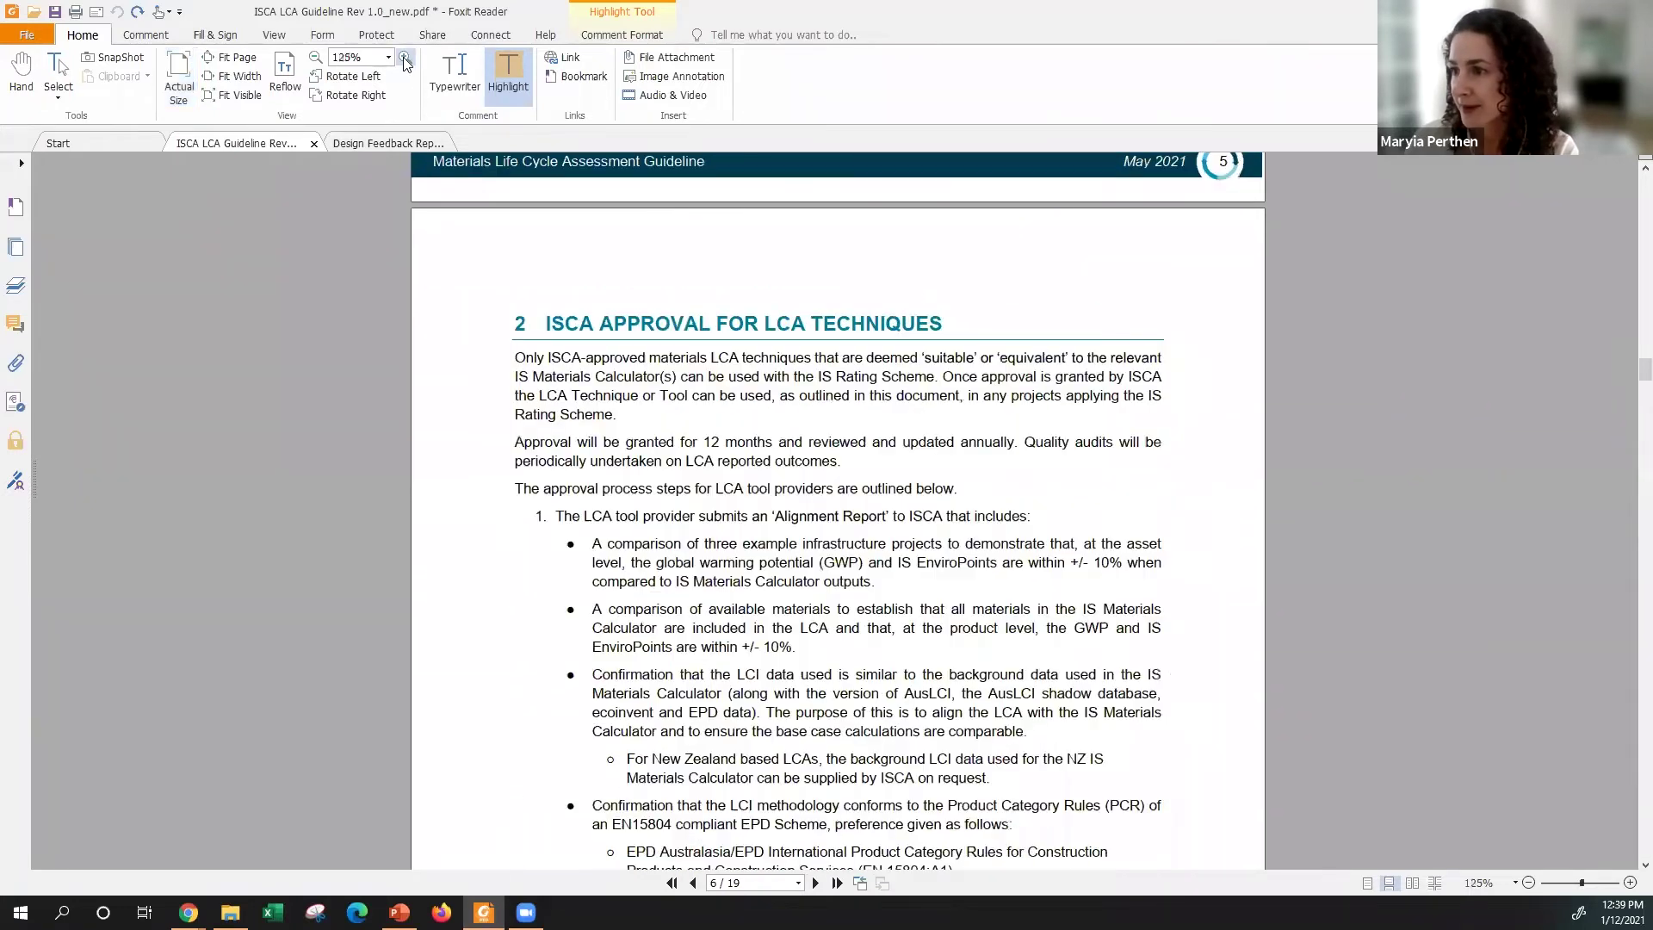
click(405, 58)
scroll(919, 365, down, 4)
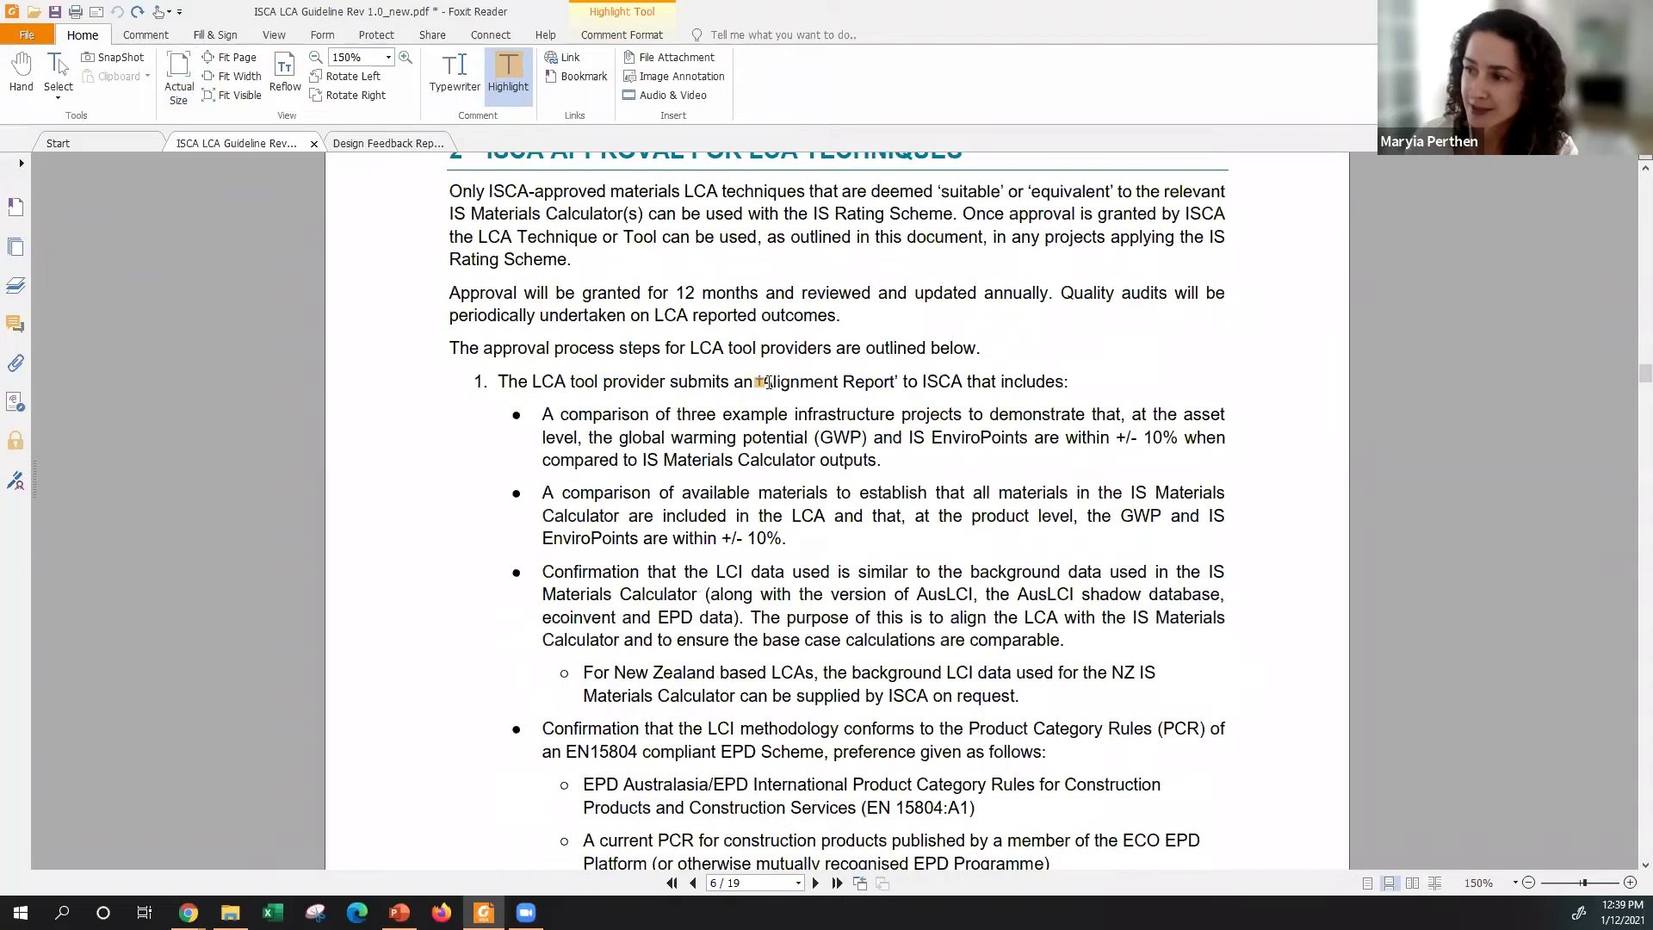
Step: Highlight "Alignment Report" in approval step 1, and "asset level", "three example infrastructure" and "+/- 10%" in its first bullet
drag(762, 382, 895, 381)
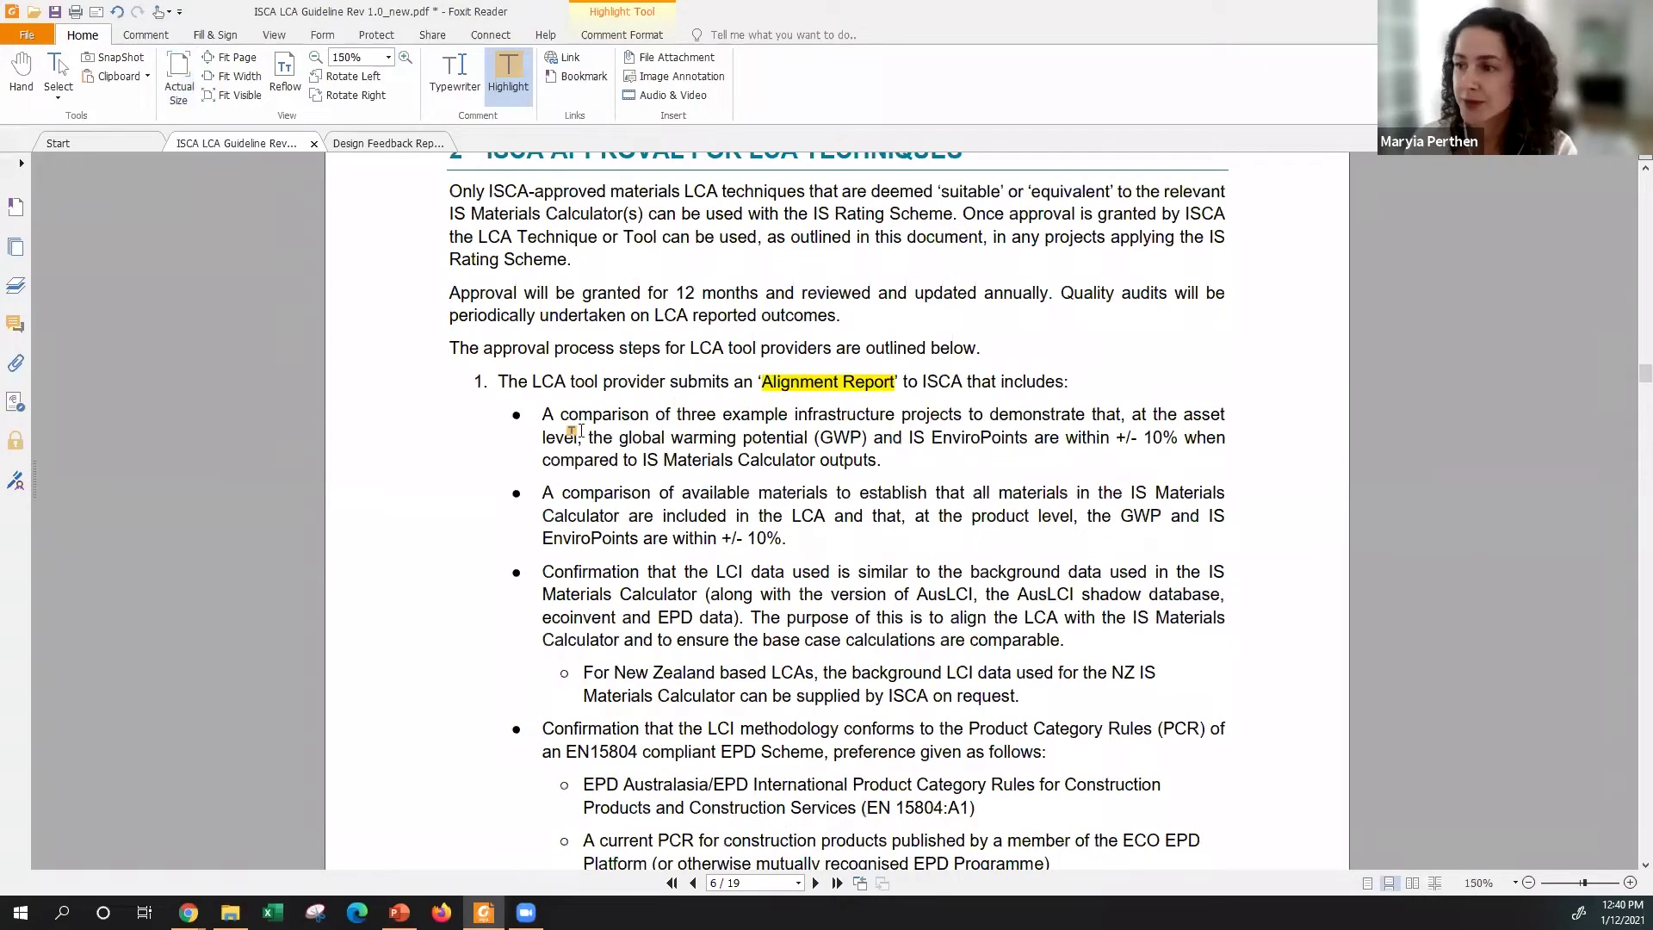
scroll(581, 430, down, 1)
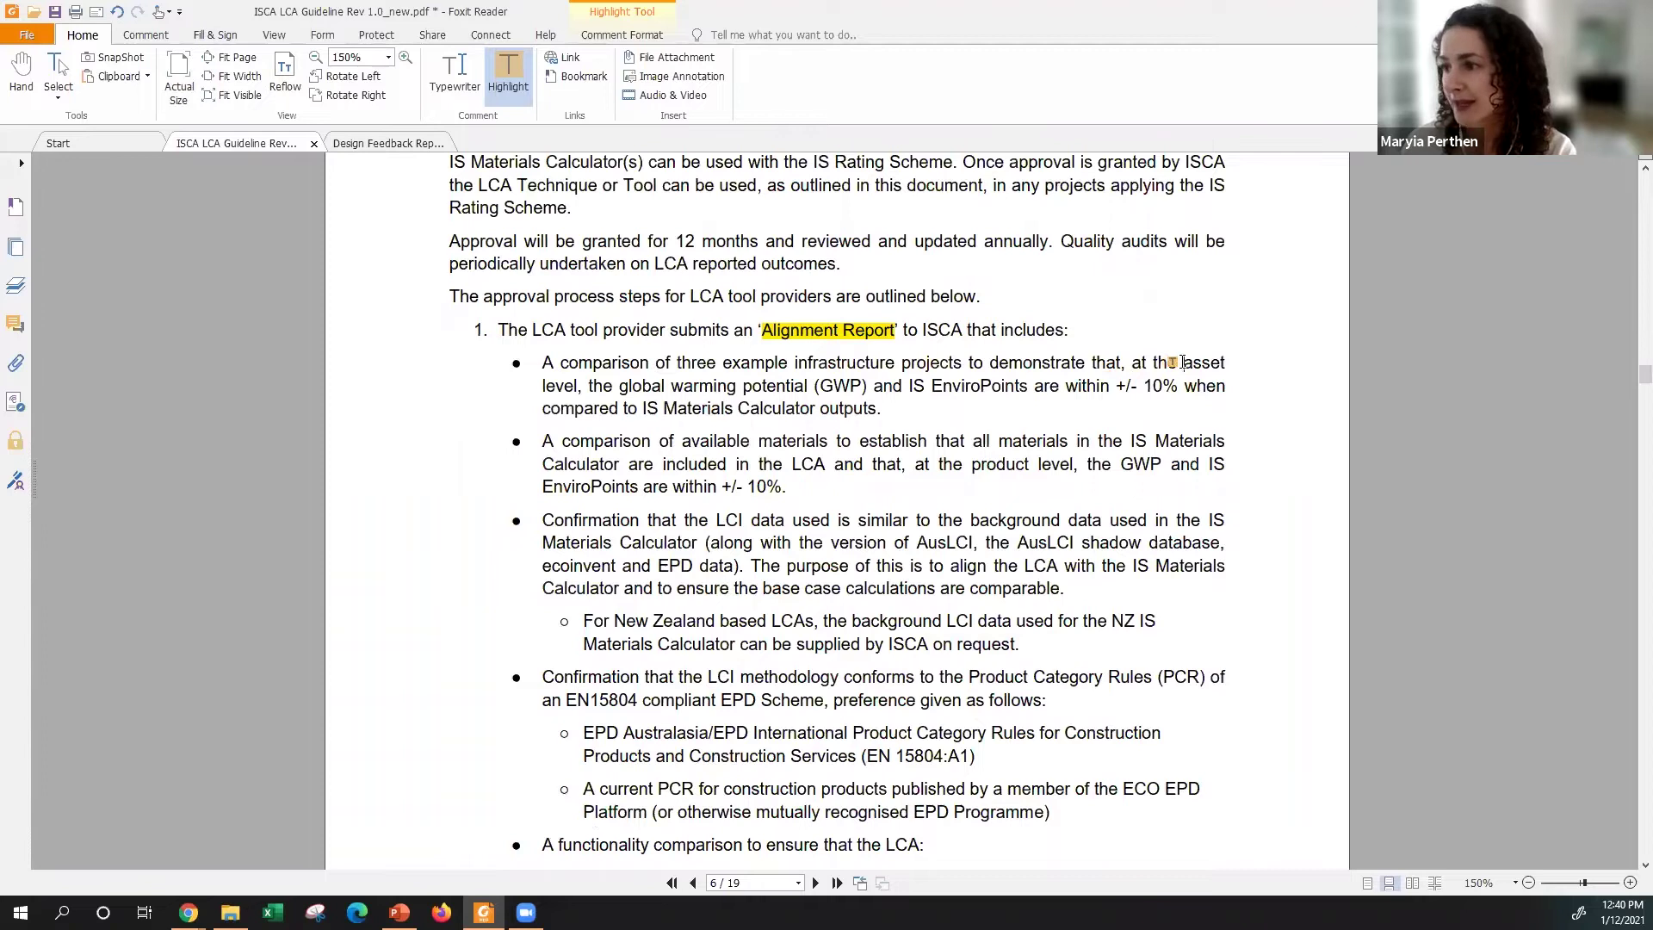
drag(1185, 366, 578, 385)
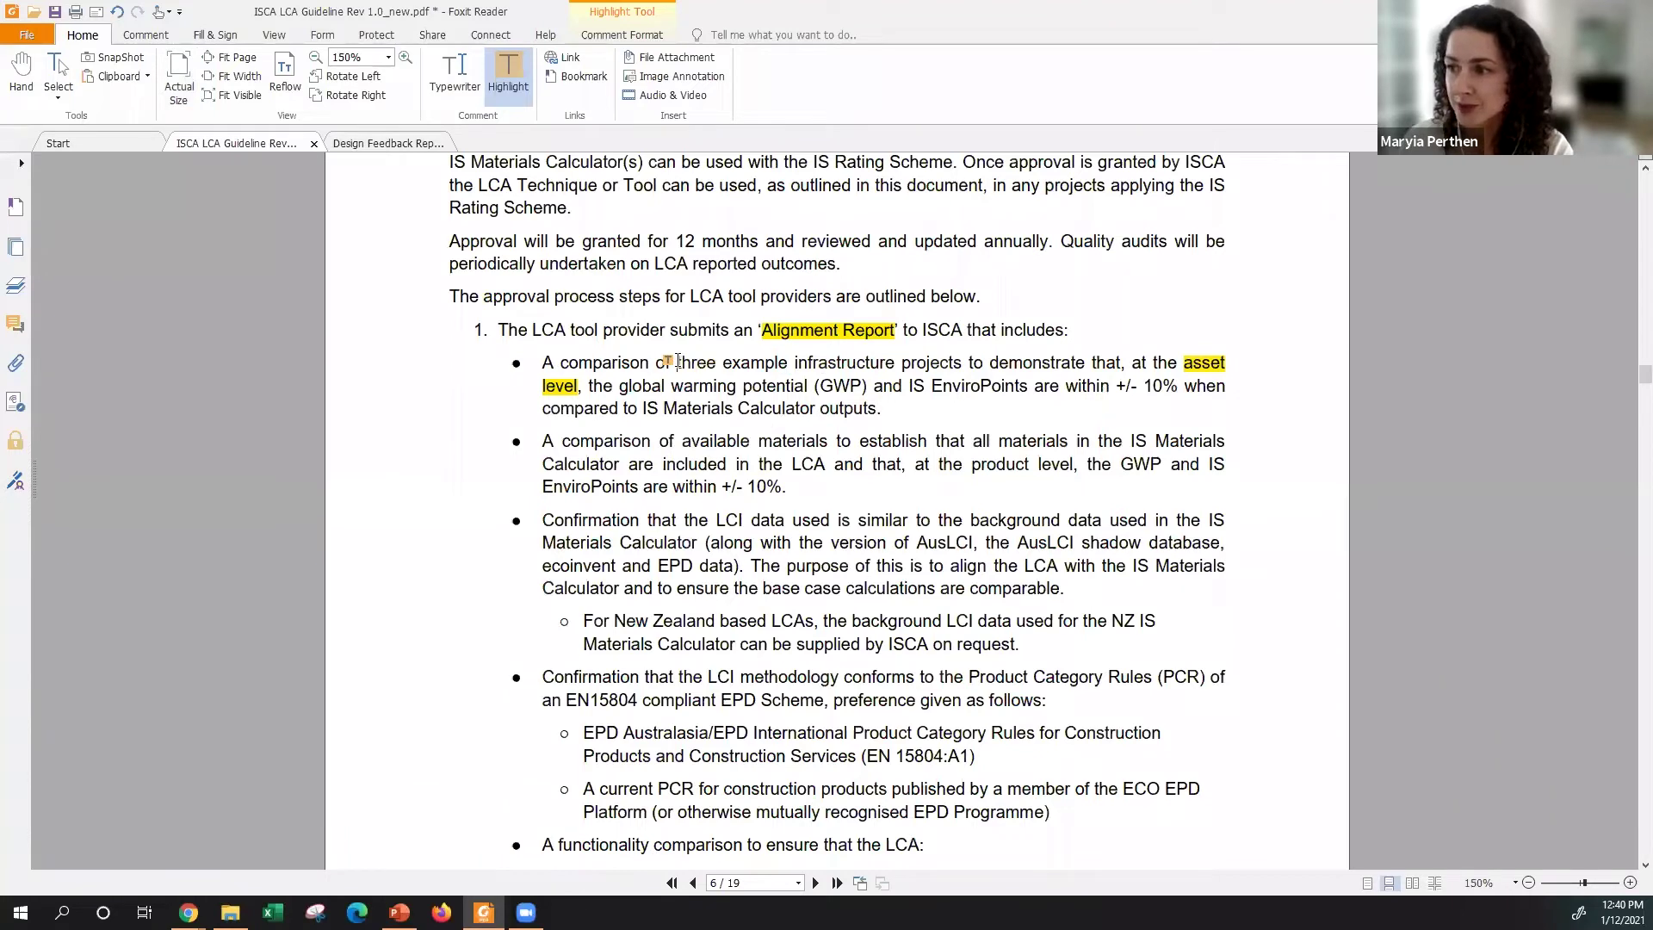
drag(677, 361, 900, 360)
drag(1116, 385, 1175, 390)
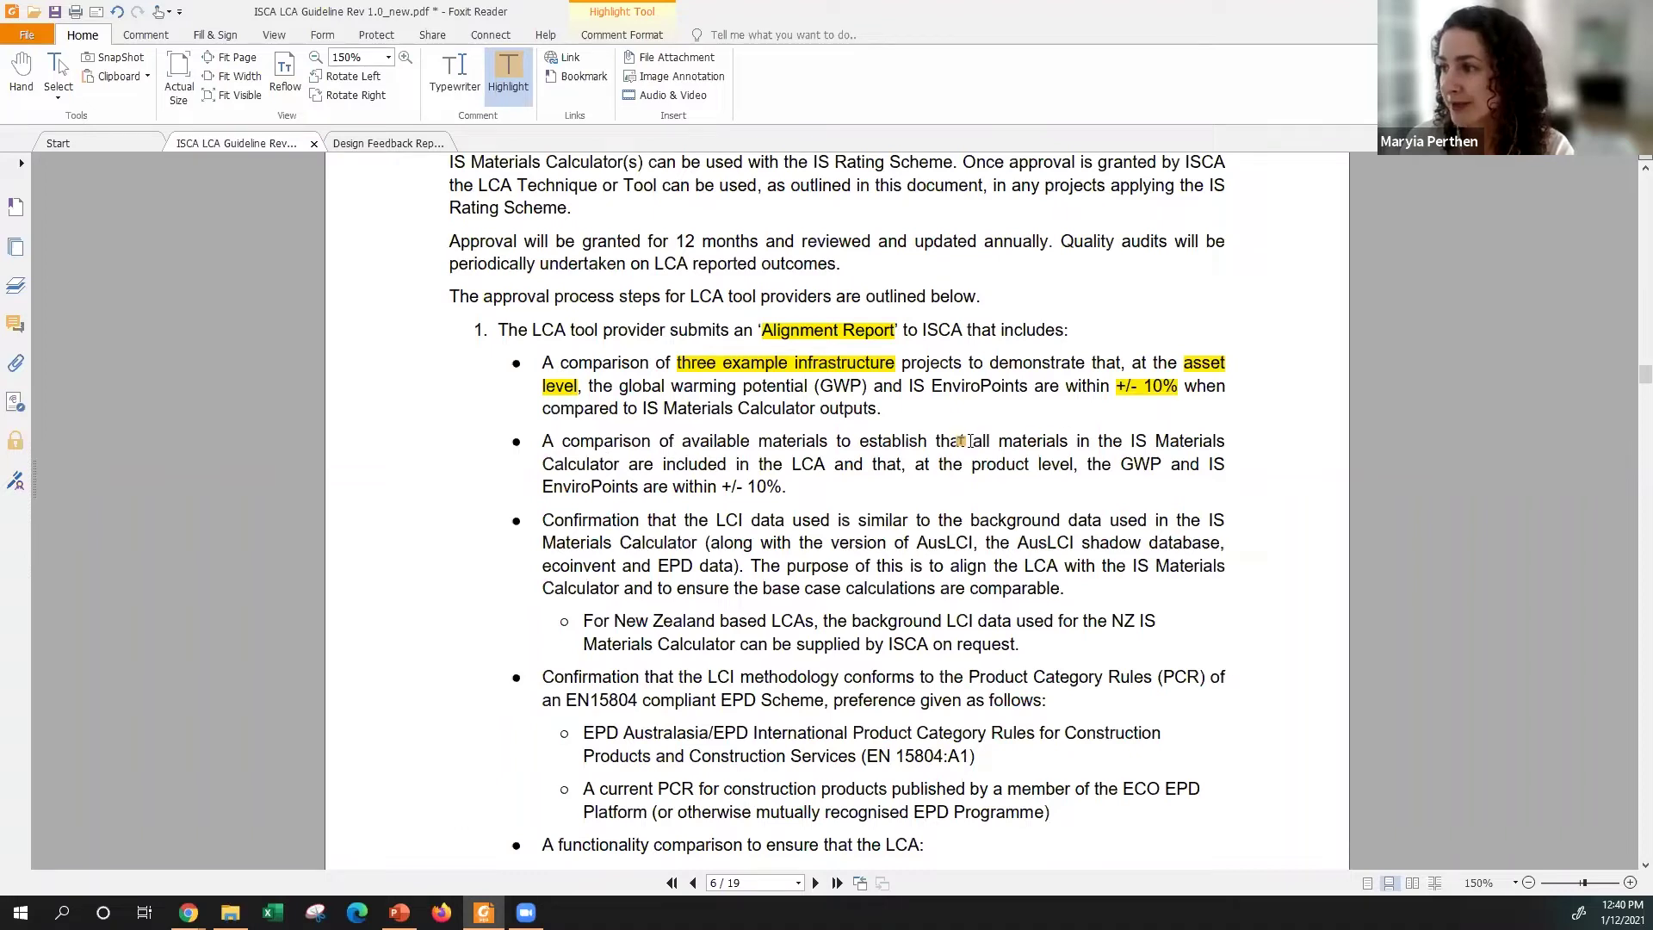
Step: Highlight "all materials" and "+/- 10%" in the second bullet, and the LCI background data statement with its named data sources in the third
drag(973, 441, 1067, 441)
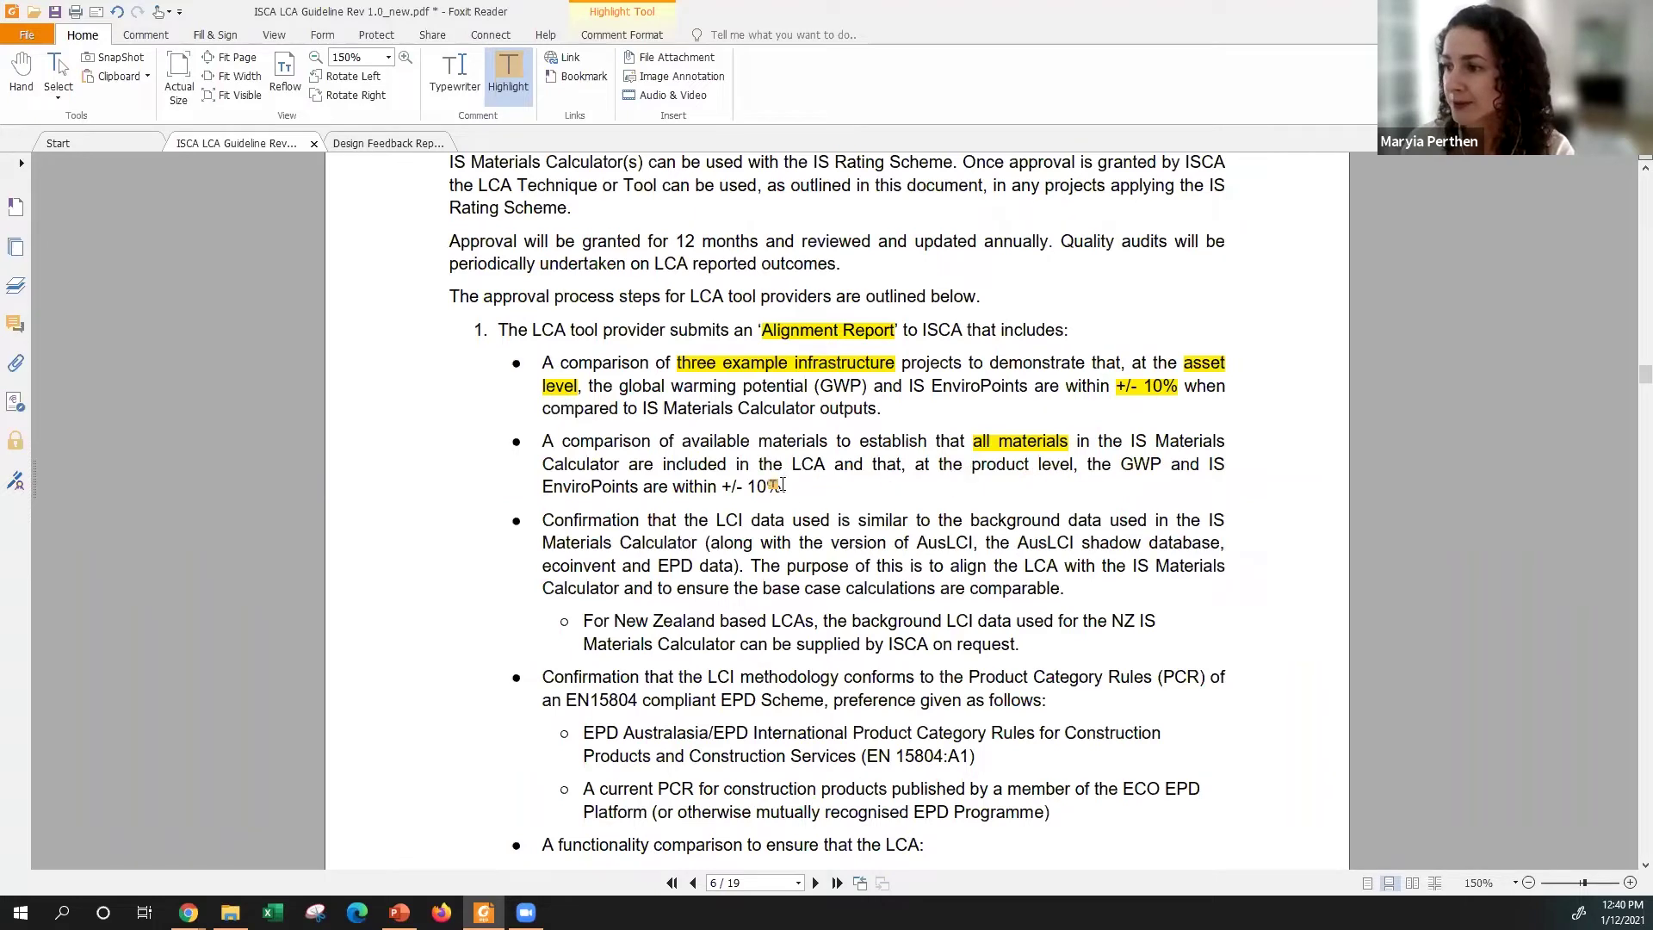
drag(780, 487, 720, 485)
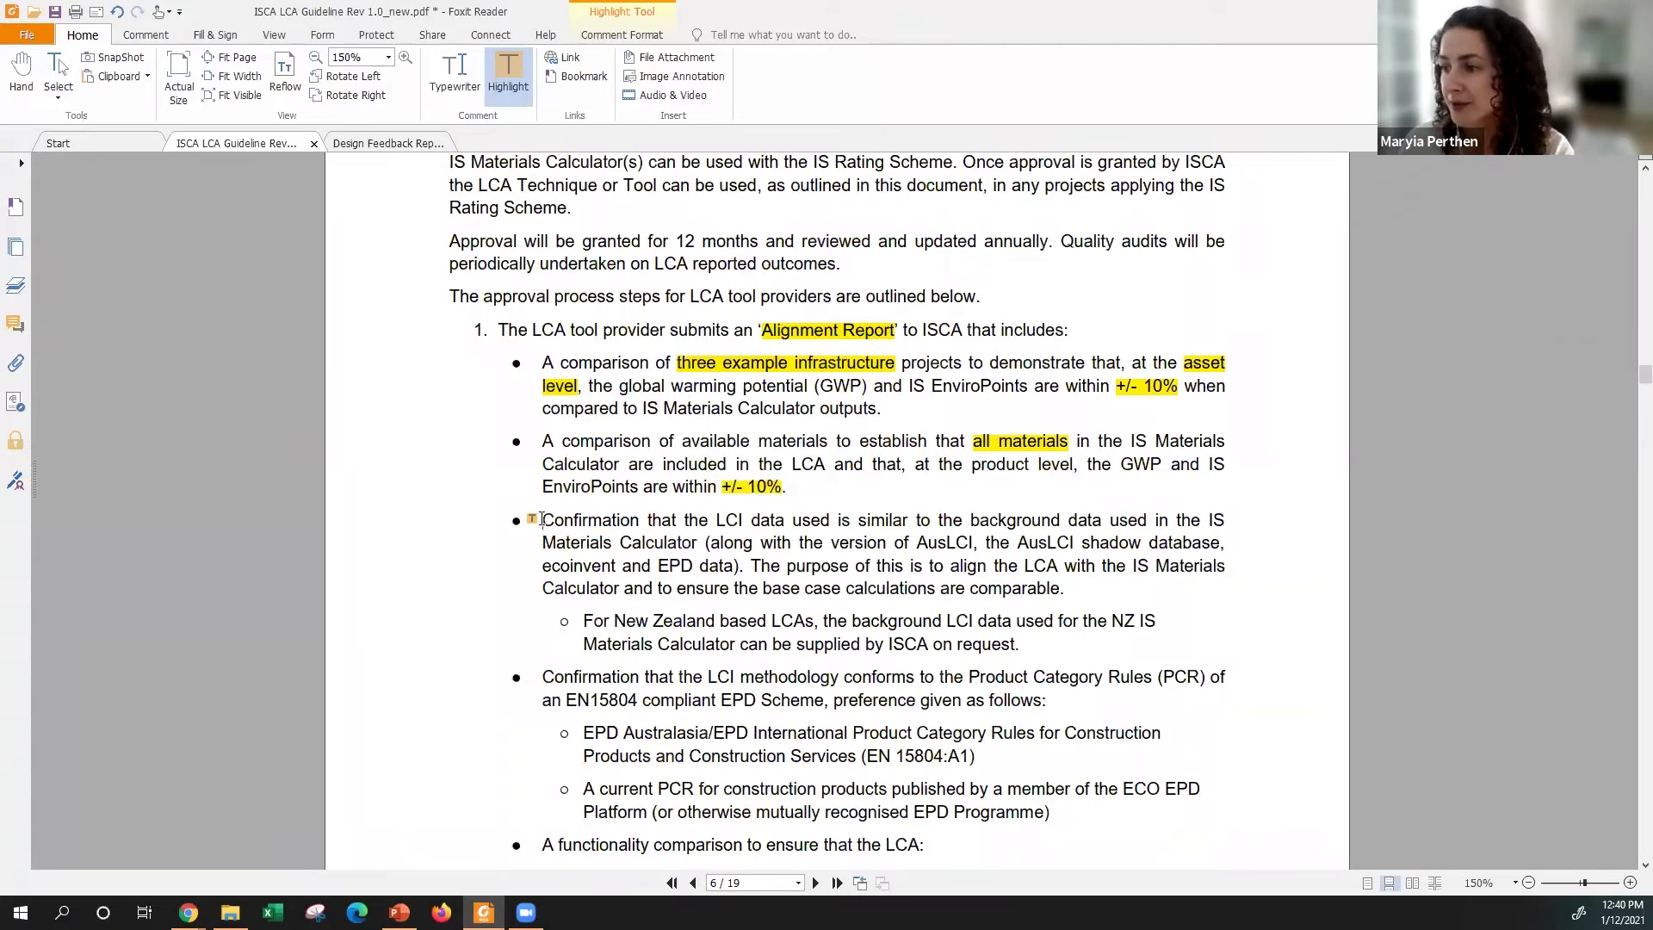
drag(540, 519, 1102, 521)
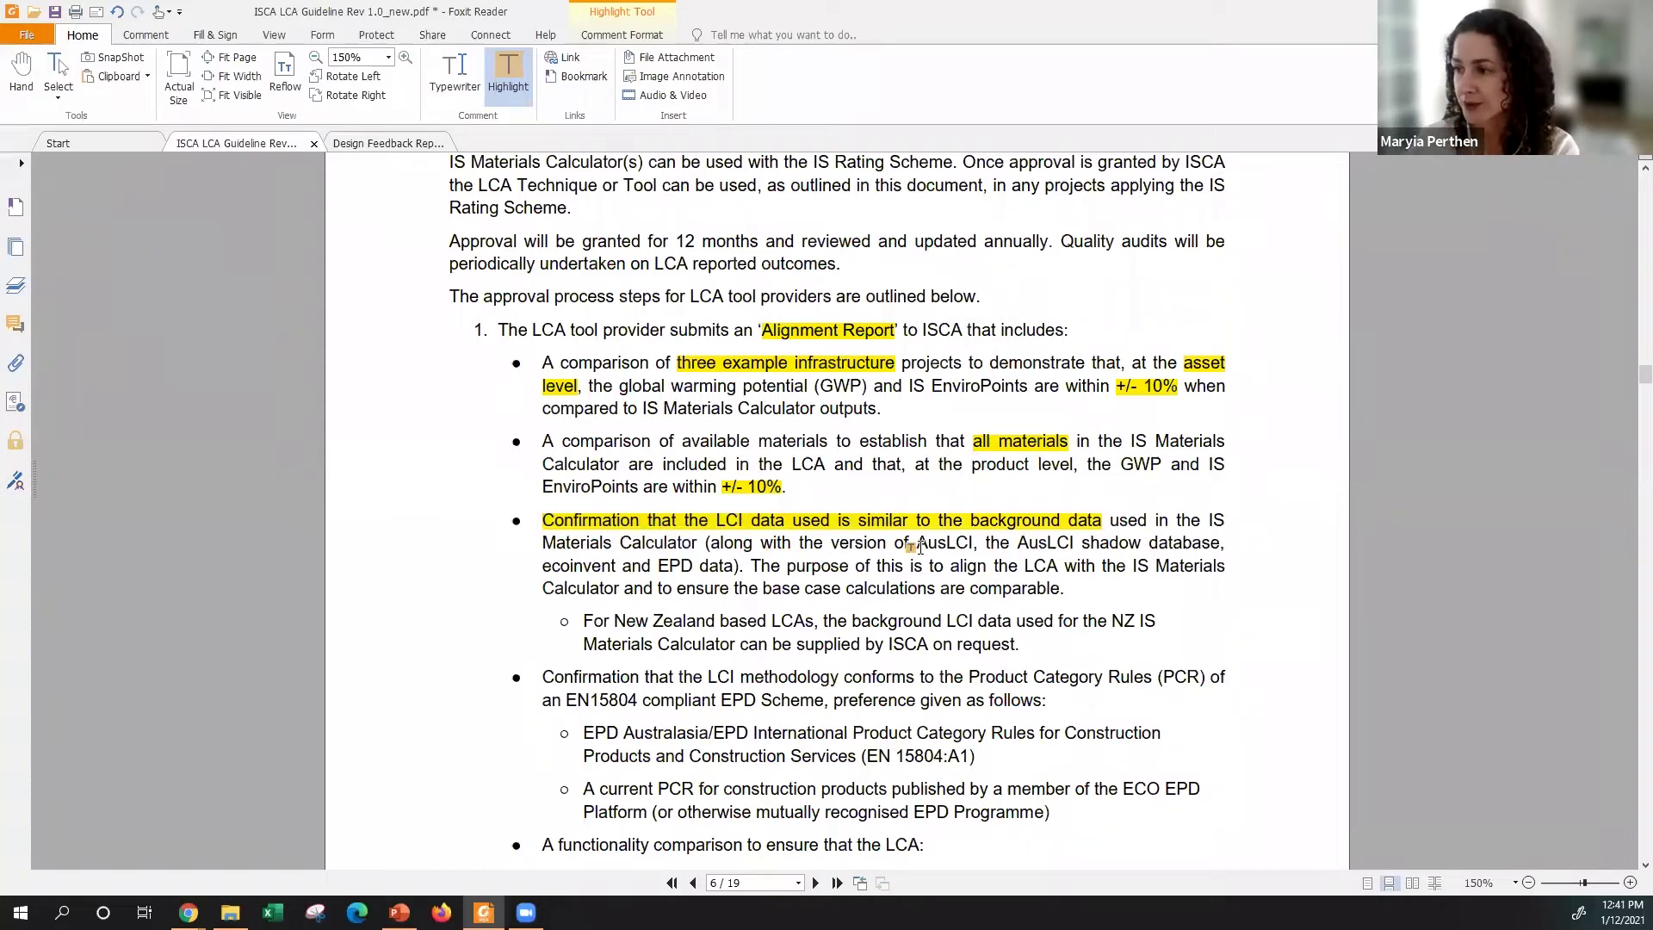
drag(916, 541, 973, 542)
drag(1080, 544, 733, 567)
Step: Highlight "ISCA Equivalence Procedure" in approval step 2 and bring up section 3, Completing a Materials LCA Study
scroll(731, 571, down, 1)
scroll(731, 572, down, 10)
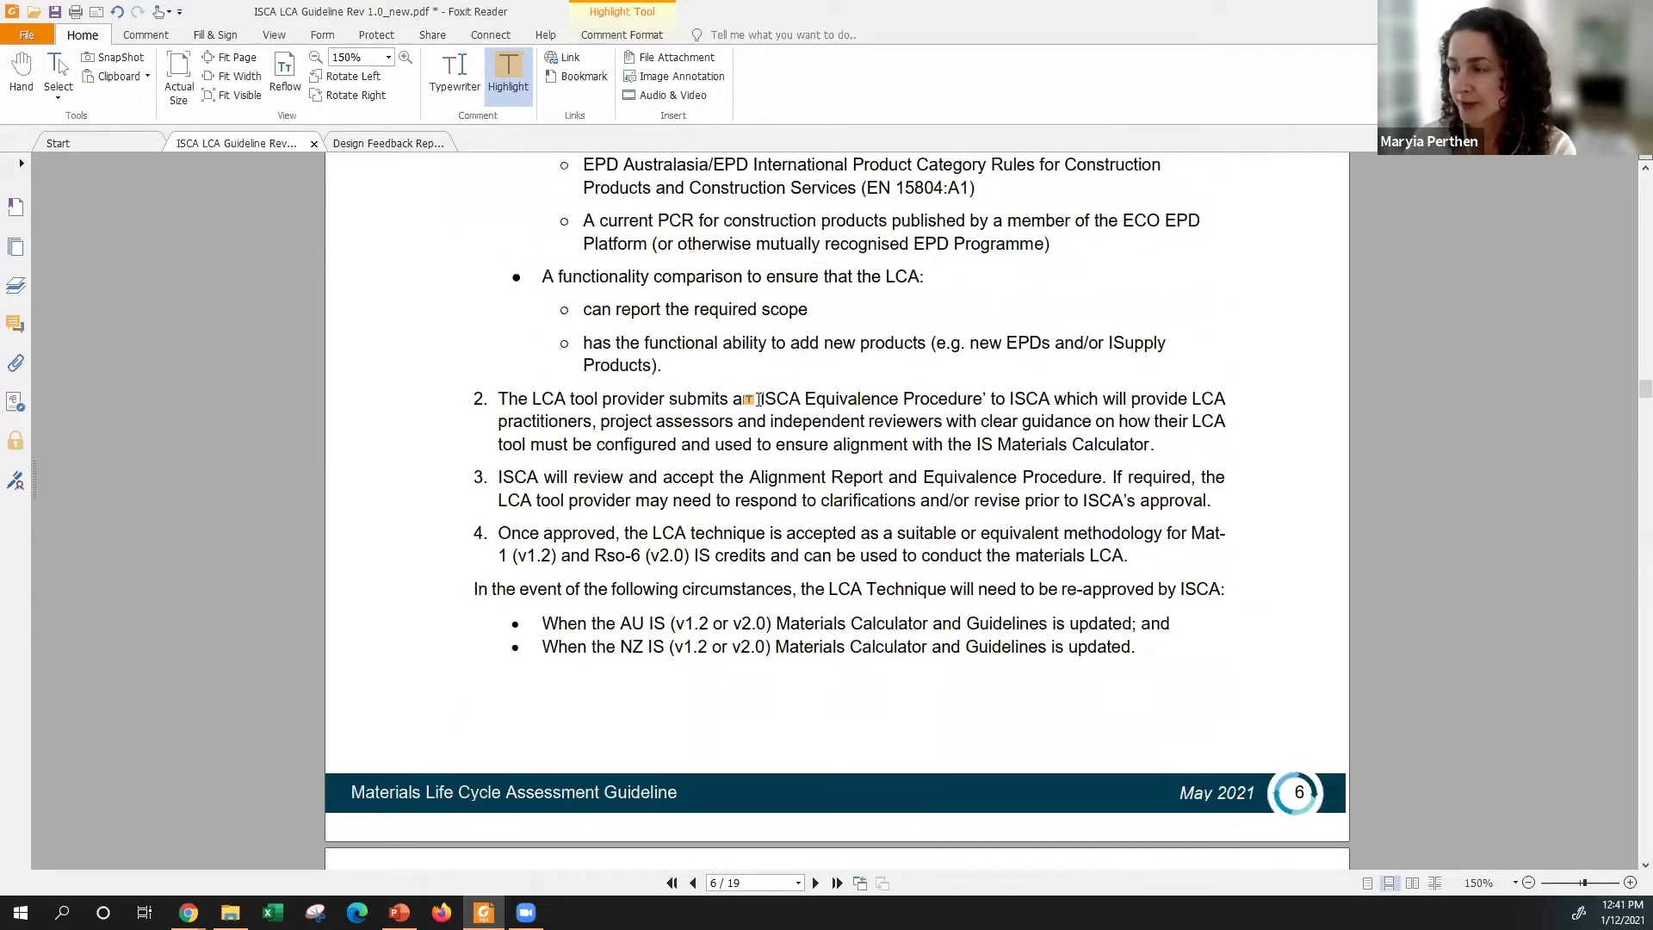
drag(758, 399, 983, 398)
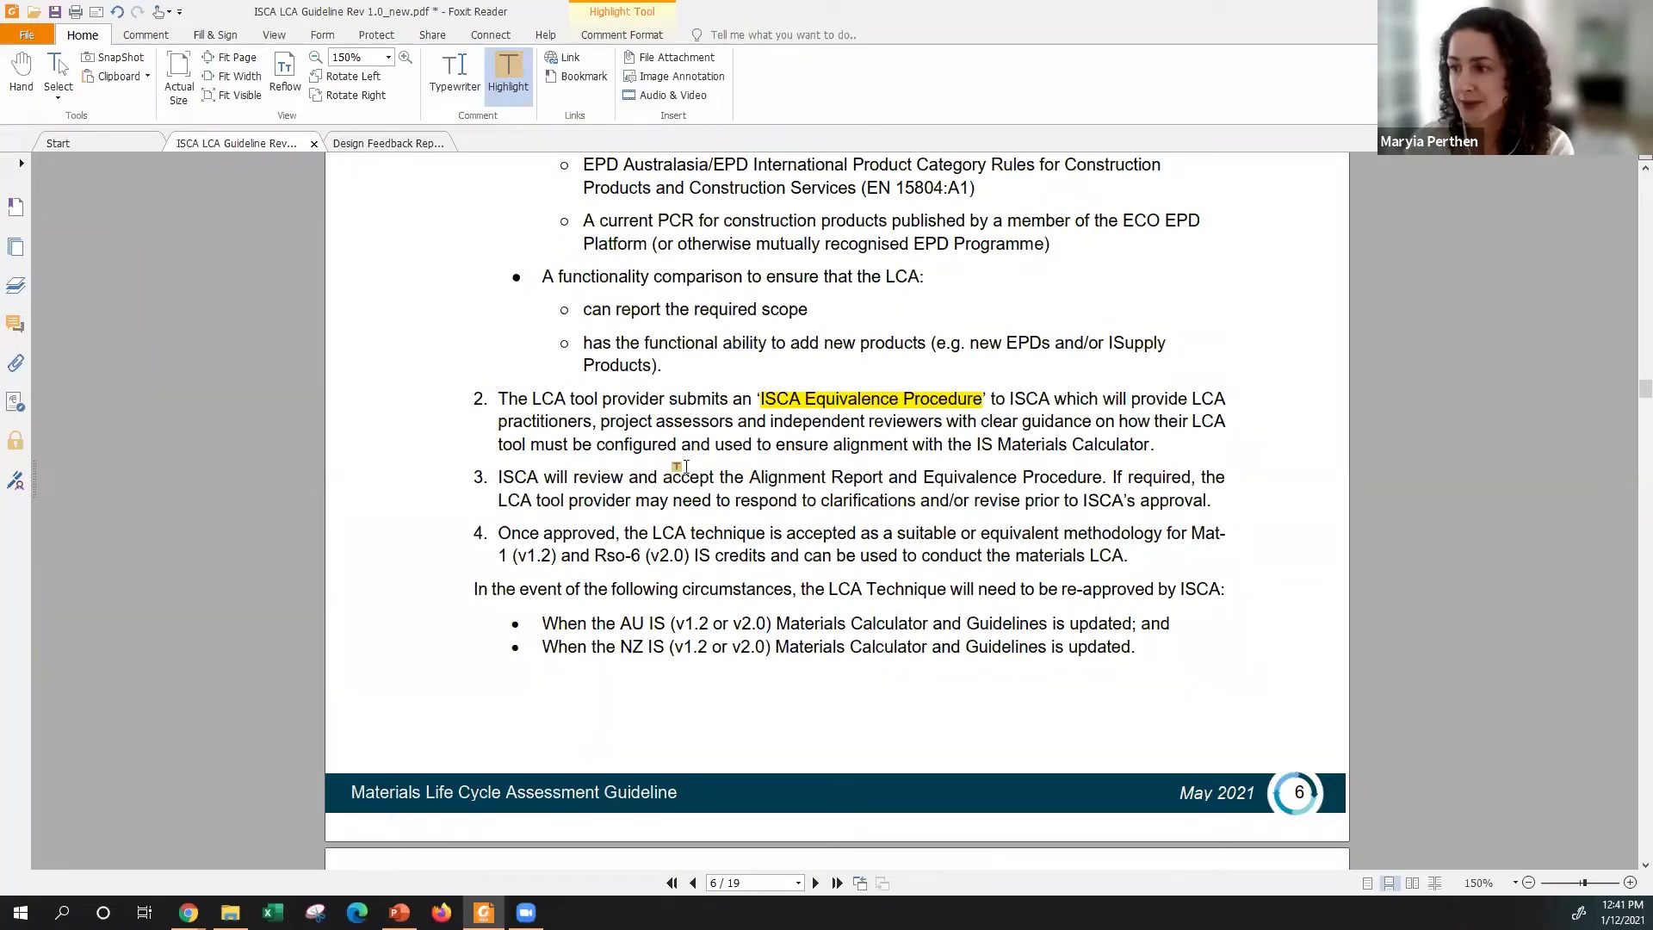
scroll(868, 547, down, 5)
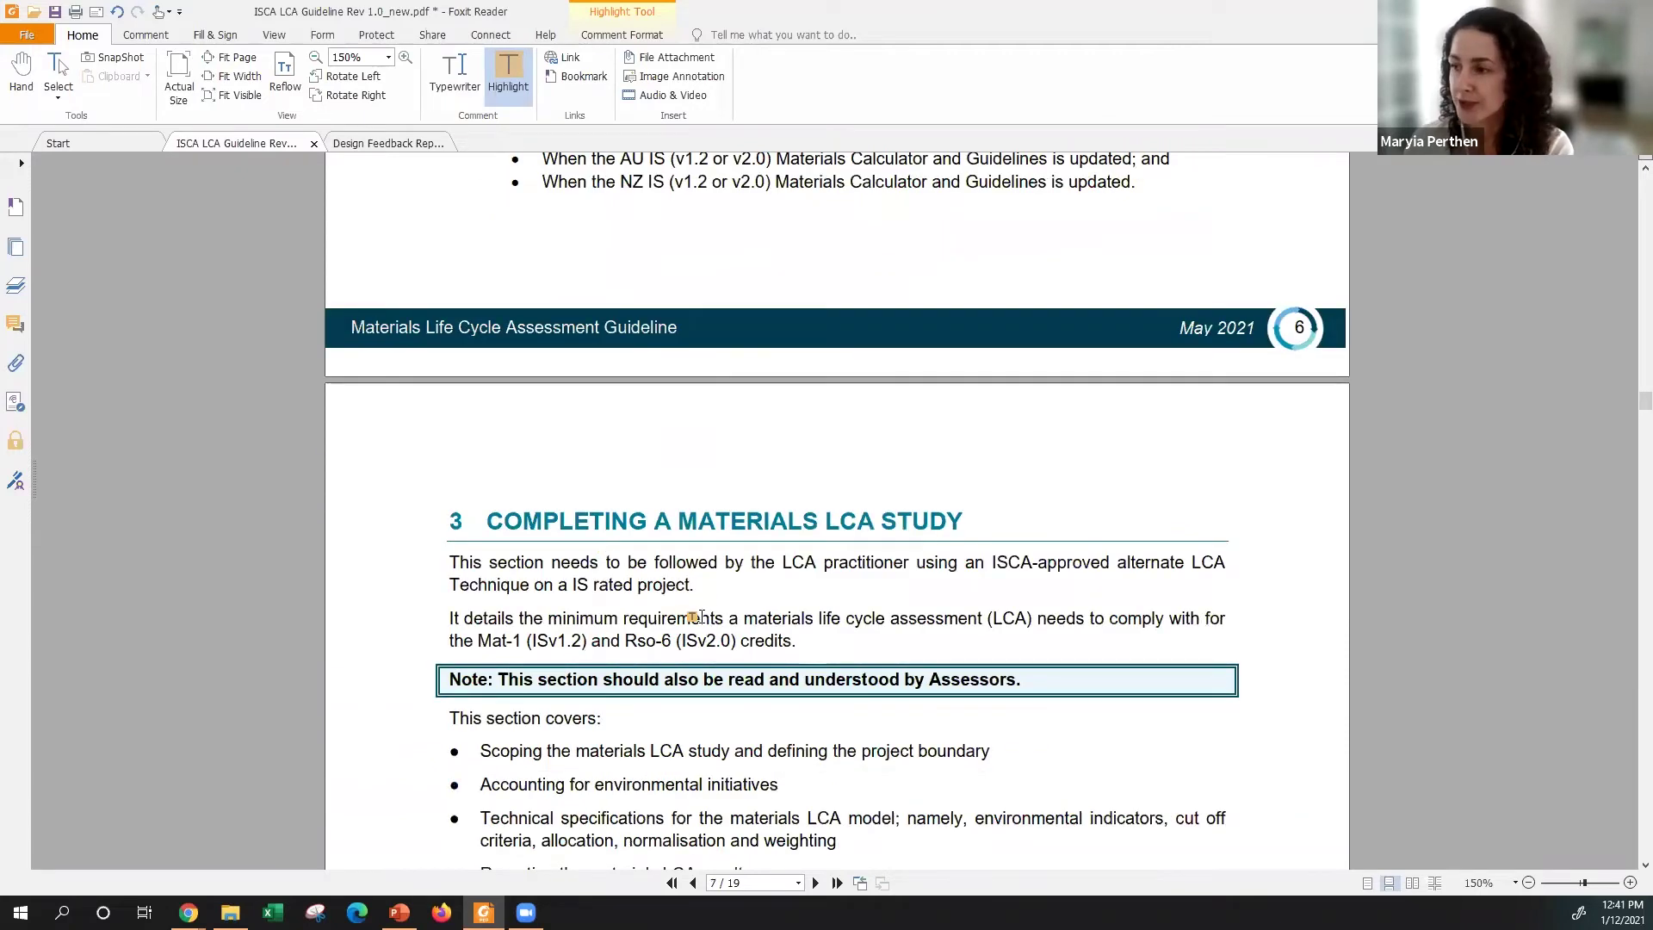
scroll(654, 530, down, 3)
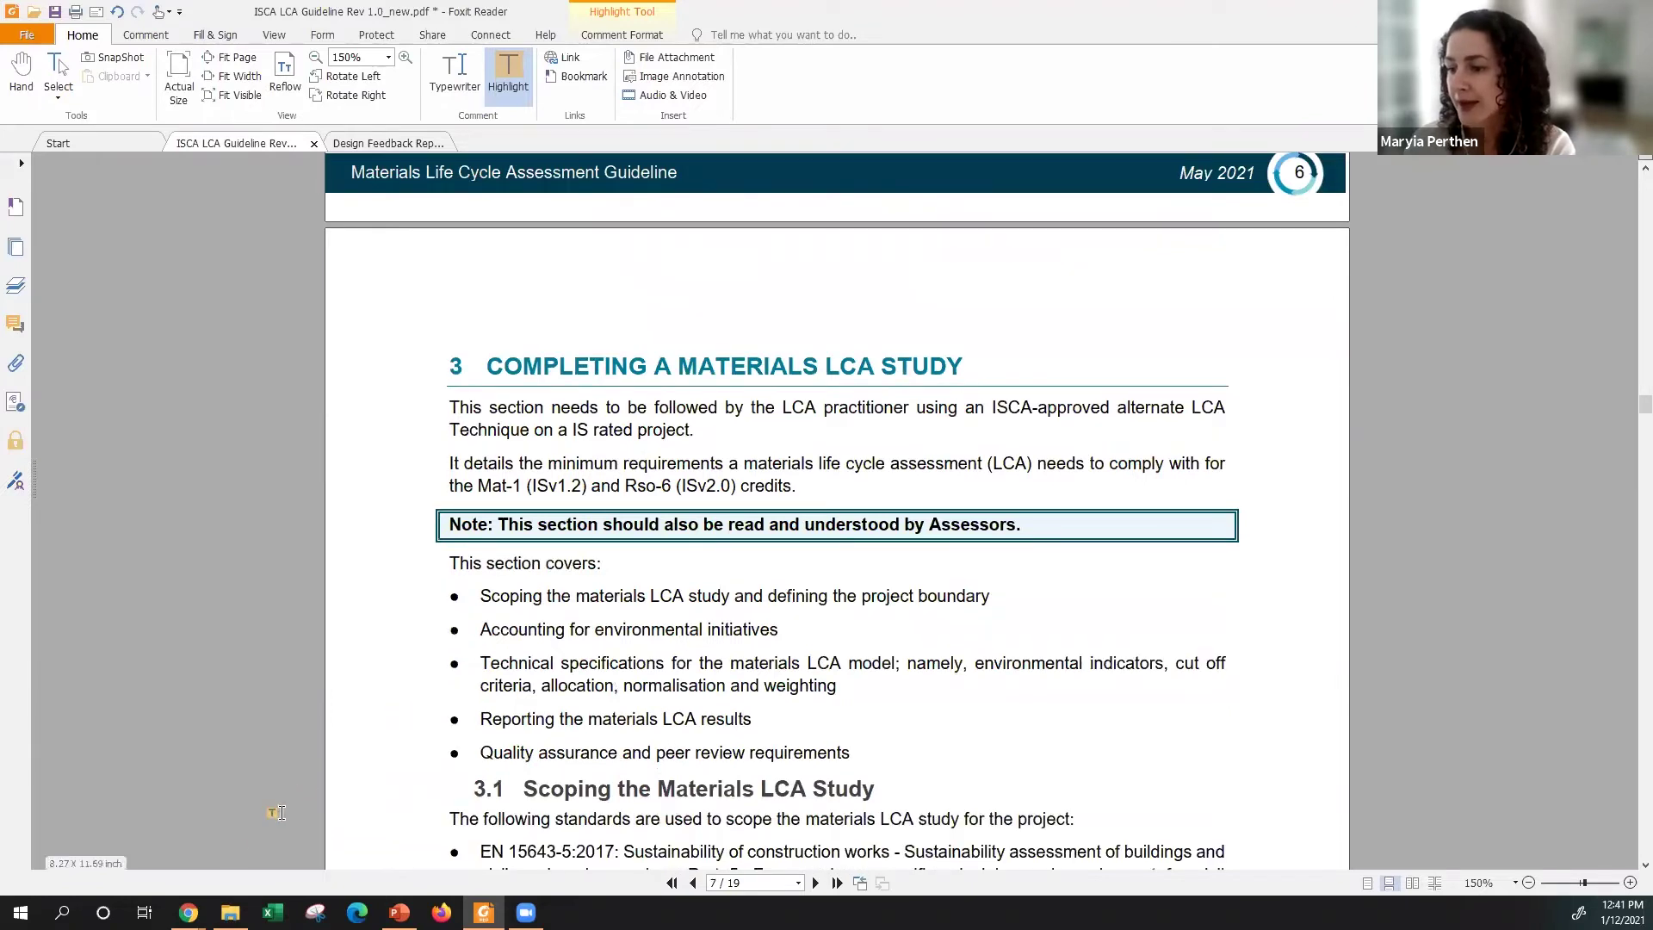
Step: Switch back to PowerPoint and advance the slide show past the Indicators slide
click(401, 911)
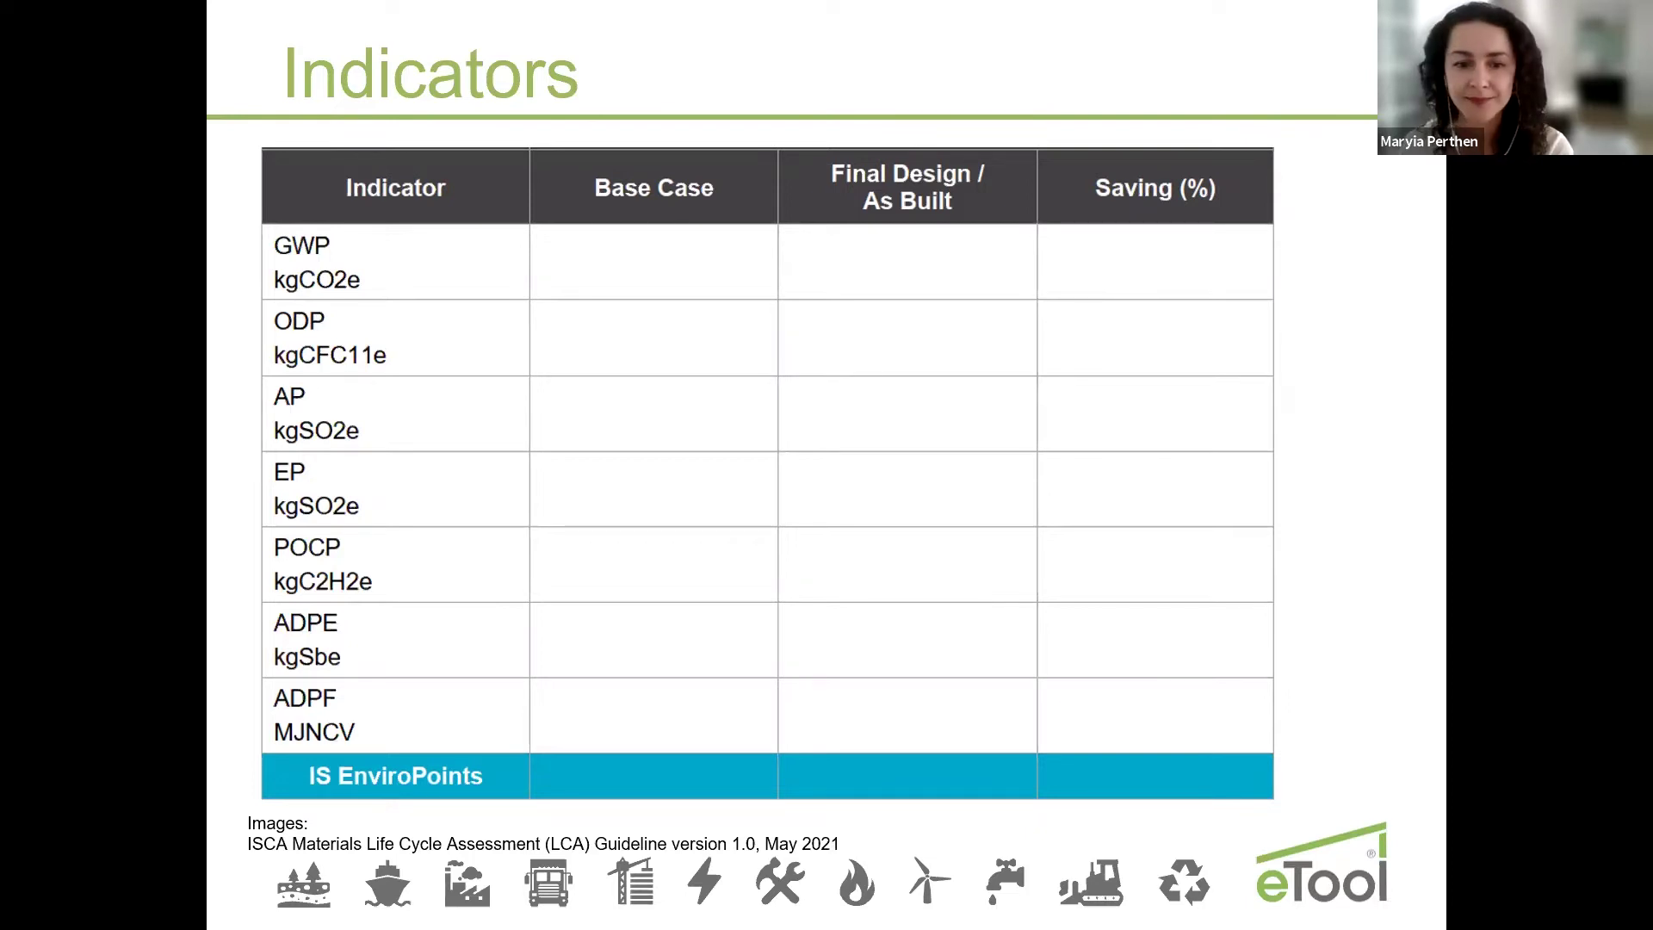
key(Right)
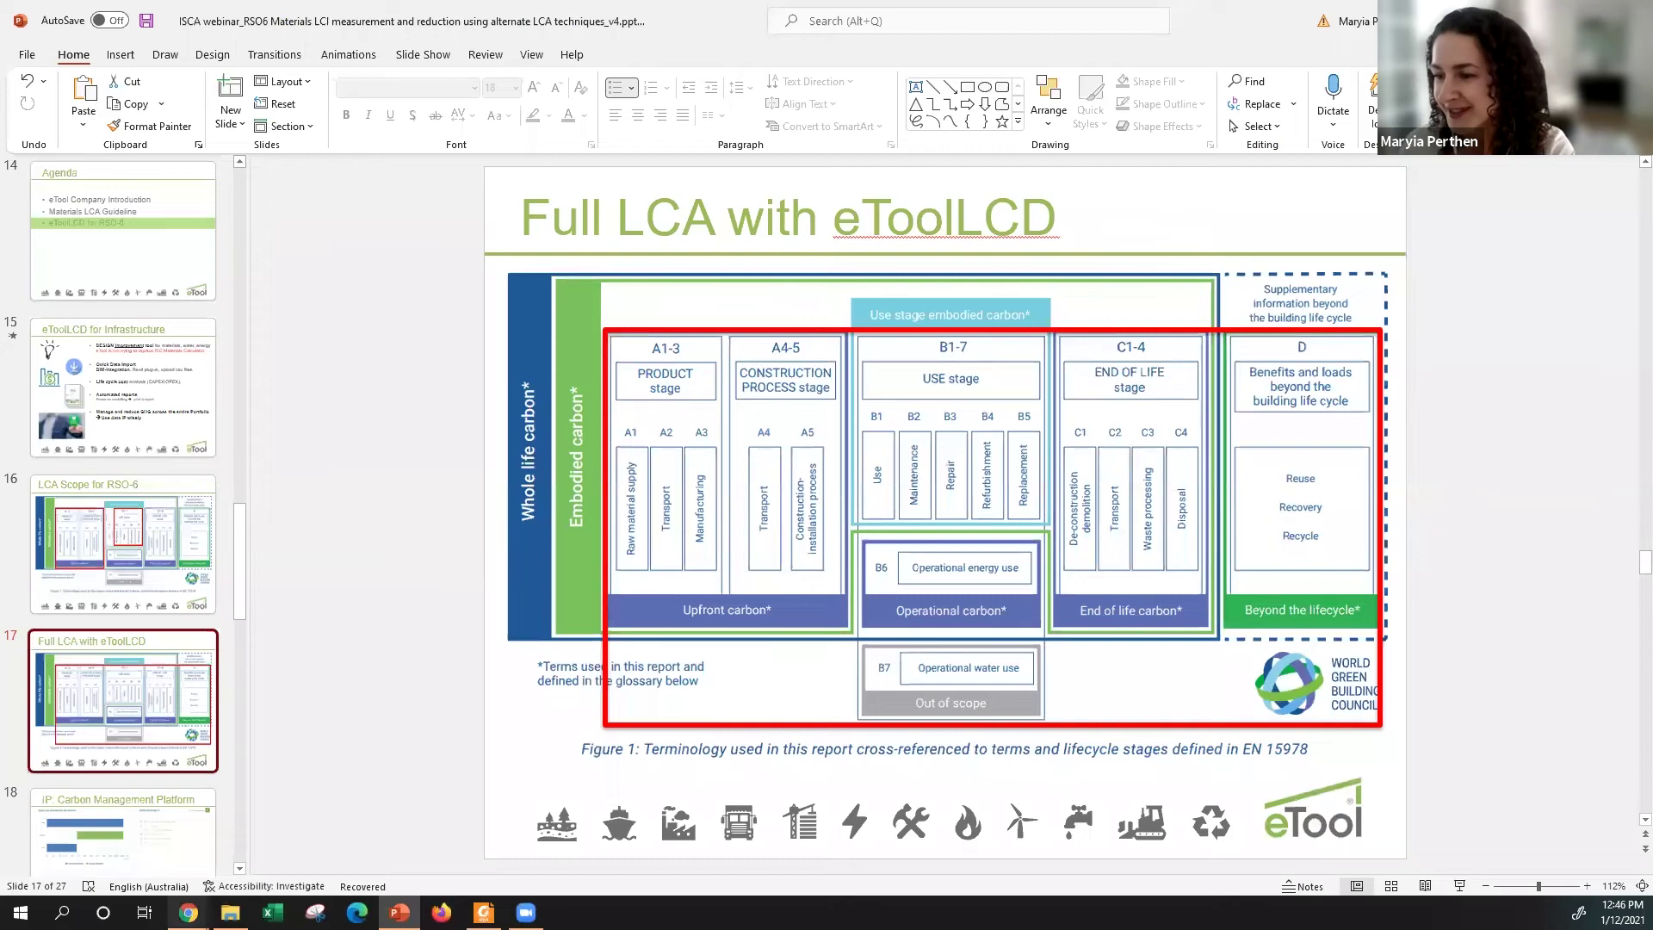
Step: Switch to the eToolLCD dashboard in Chrome and expand the Future Station project down to the Elevated Station and Rail designs
click(189, 912)
click(343, 850)
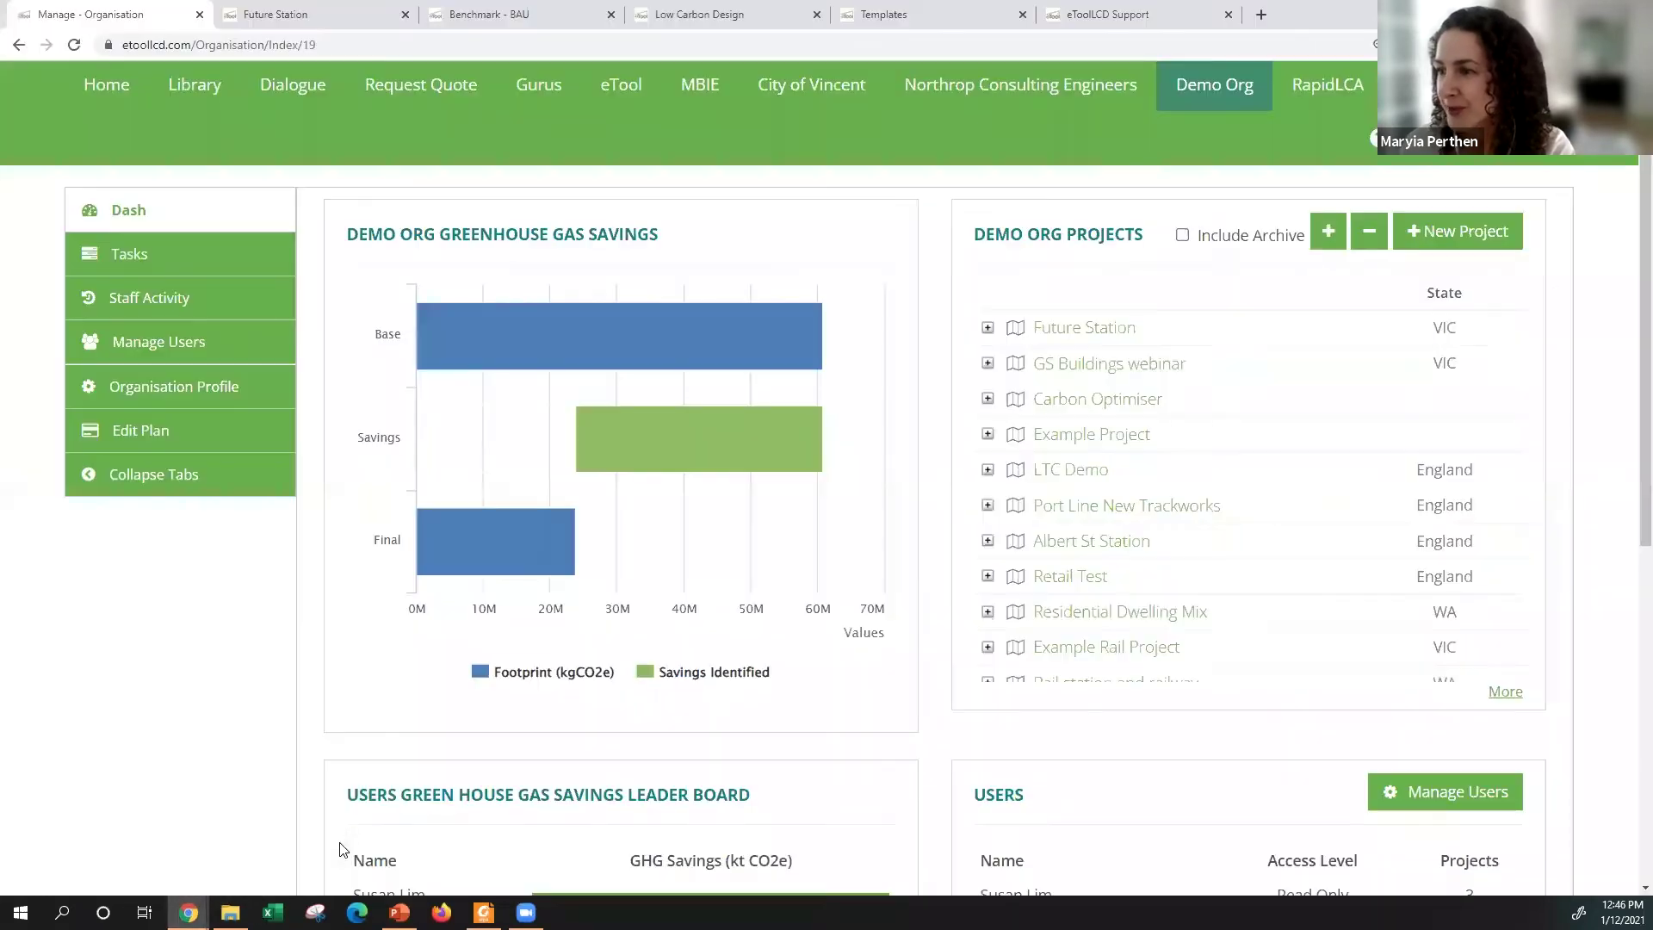
click(987, 327)
click(1018, 409)
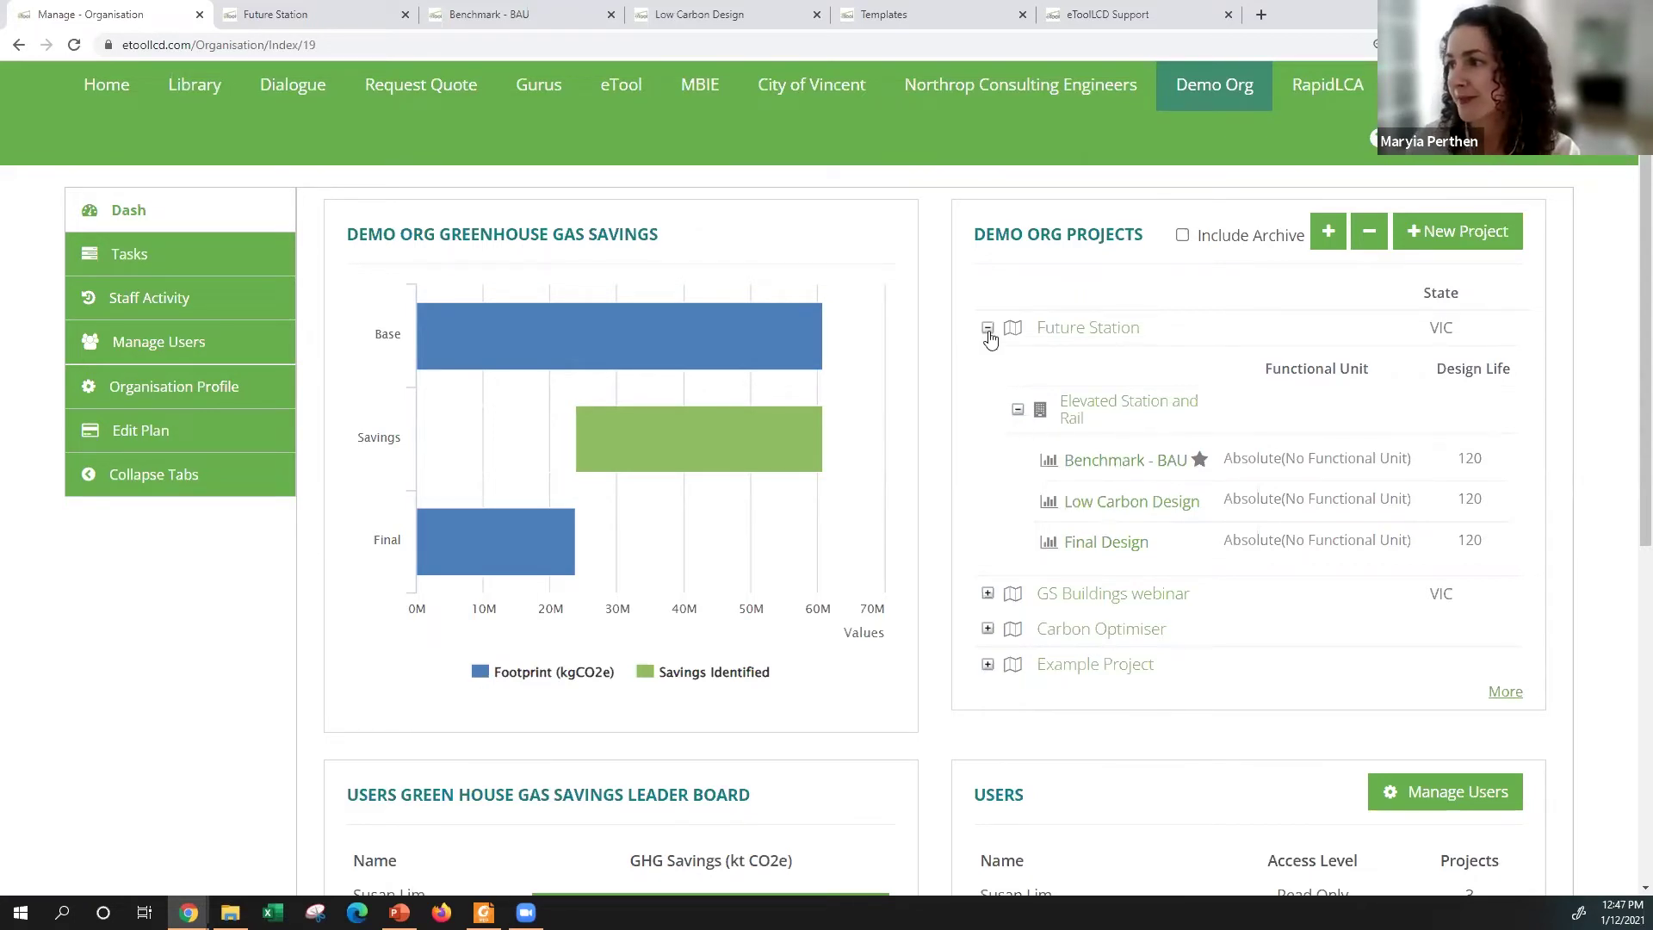
Step: Examine the Demo Org dashboard's greenhouse gas savings chart, project list, savings leader board and users' access levels
scroll(593, 349, down, 3)
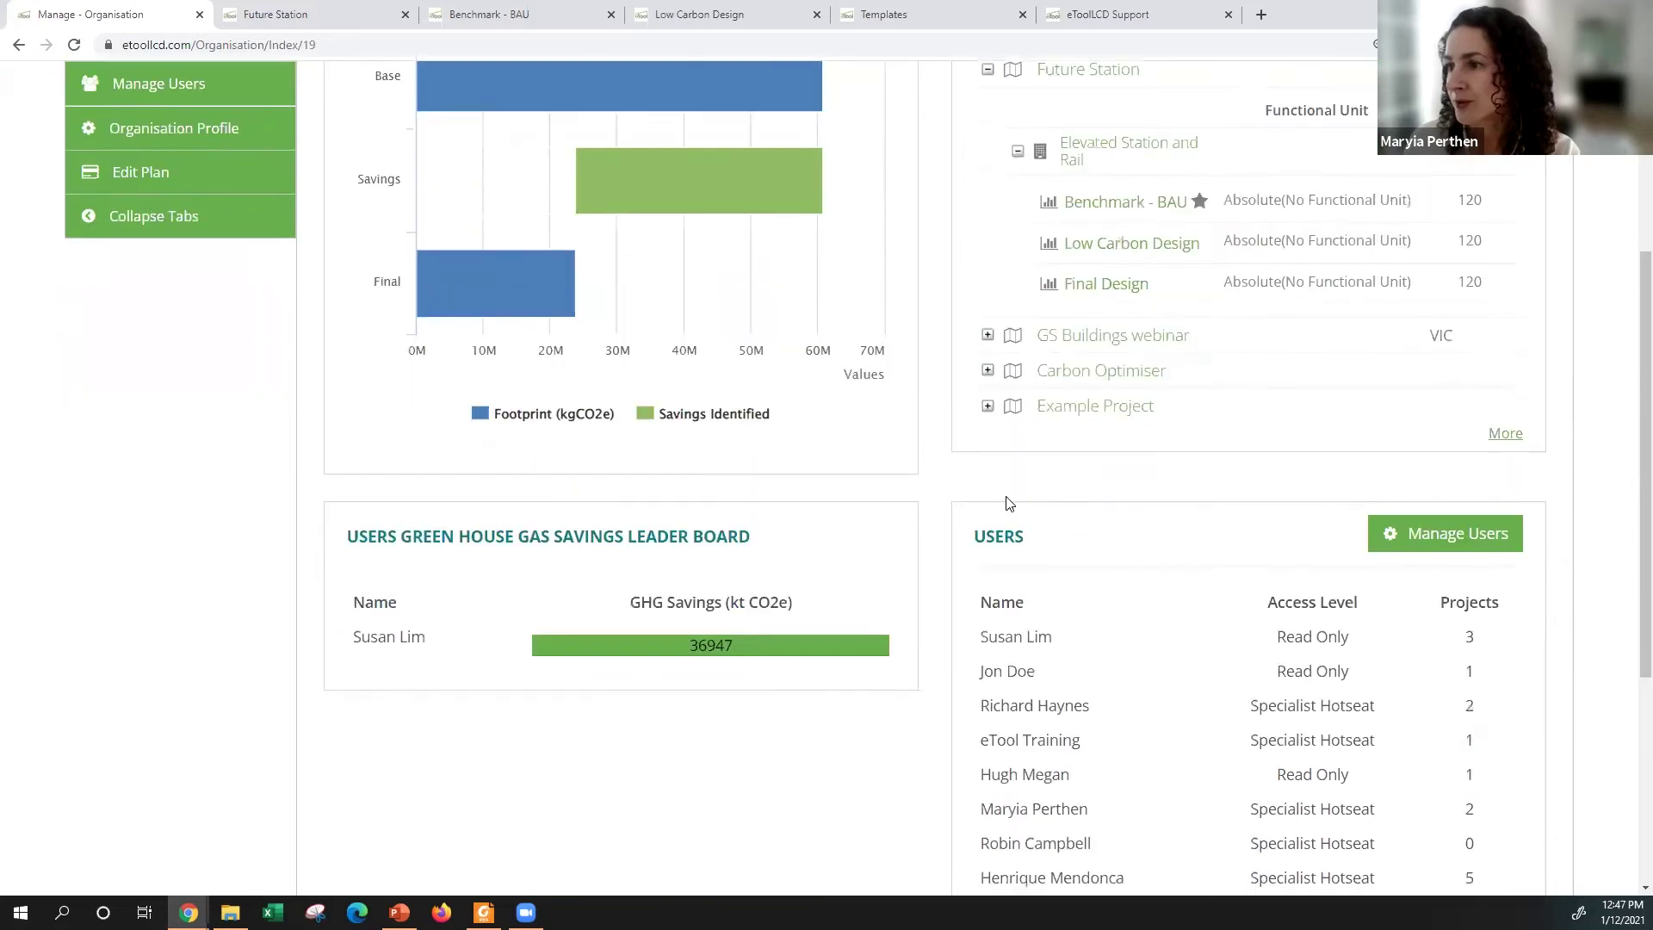
scroll(594, 348, up, 2)
scroll(593, 349, up, 2)
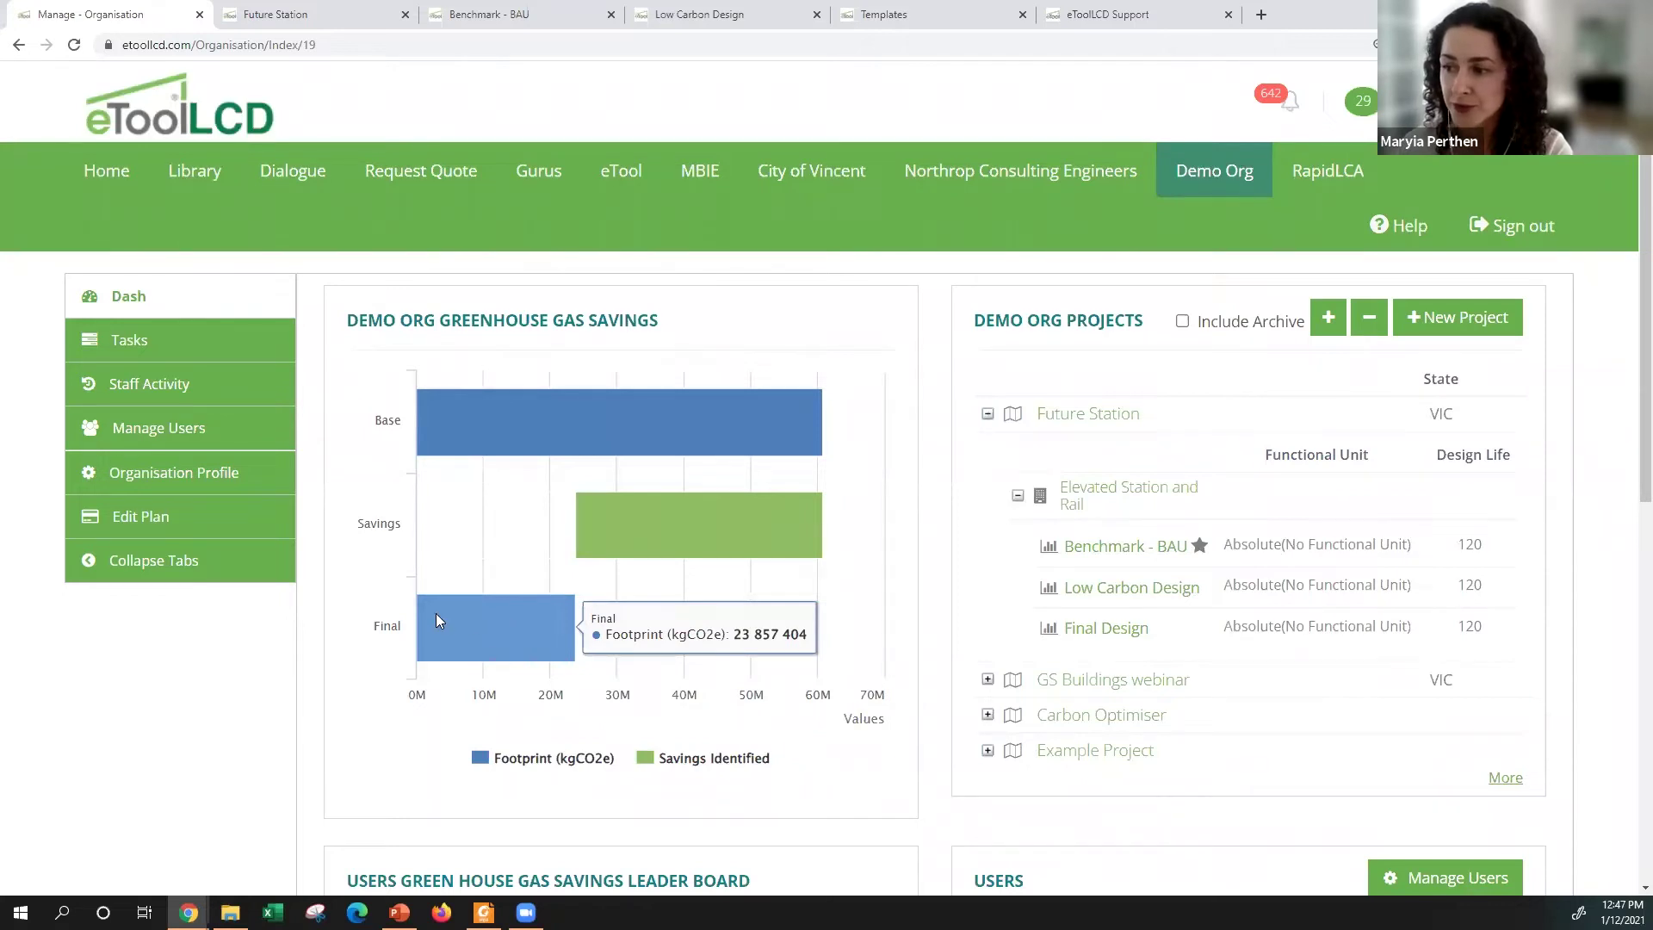
mouse_move(630, 501)
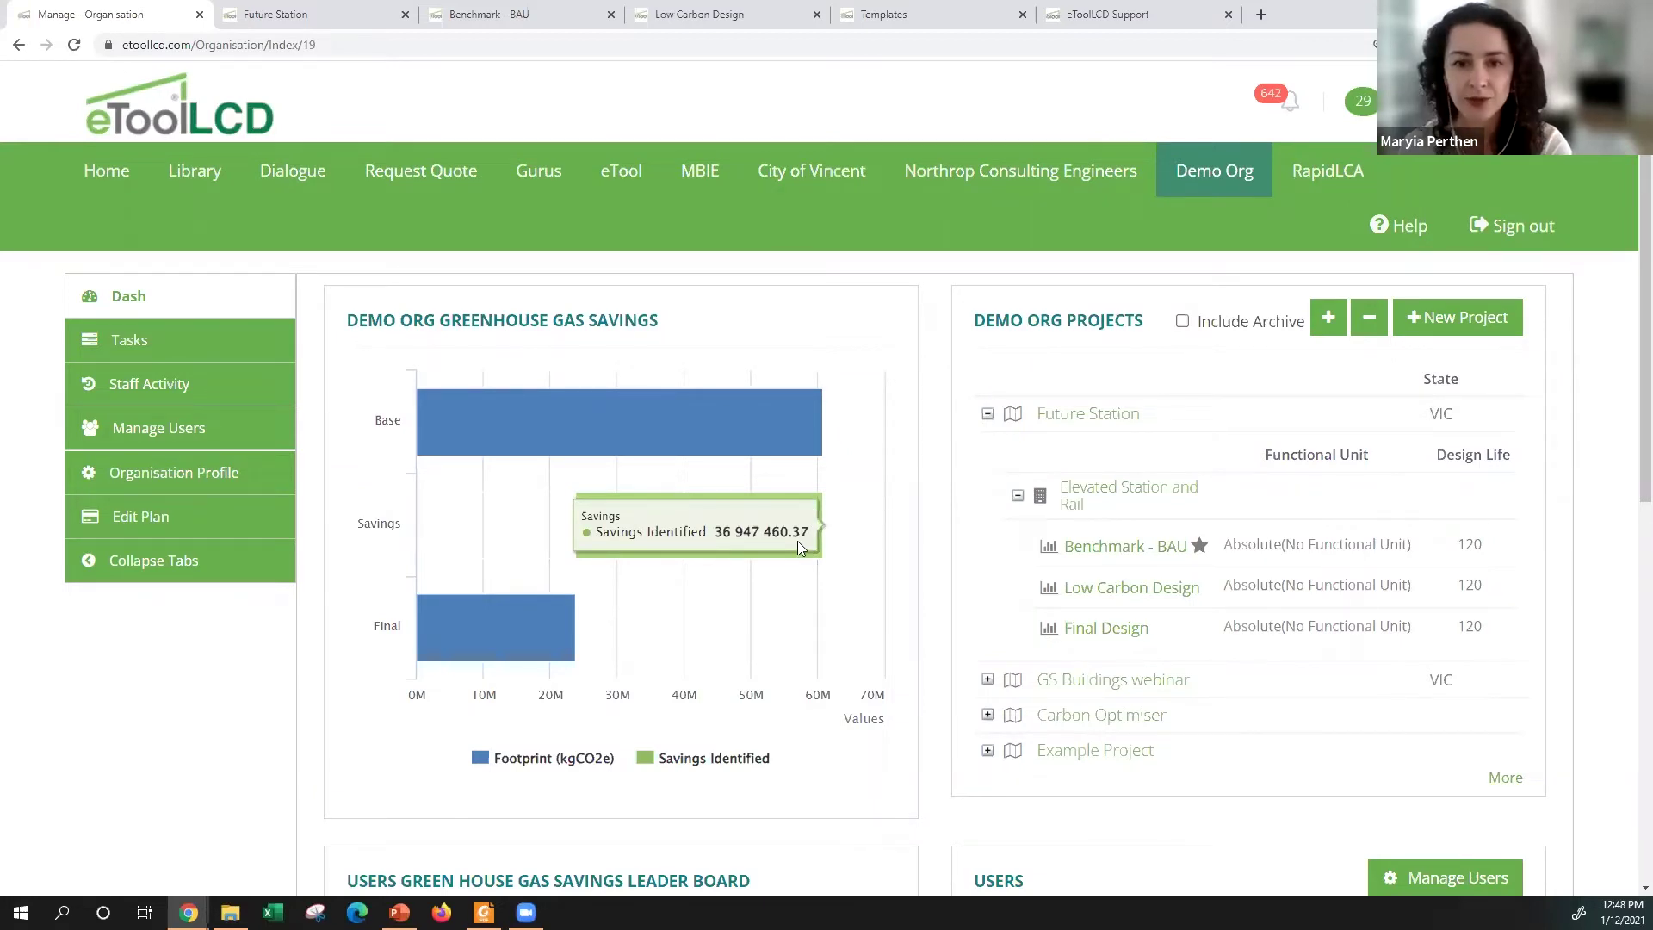
scroll(876, 604, down, 2)
scroll(879, 605, down, 4)
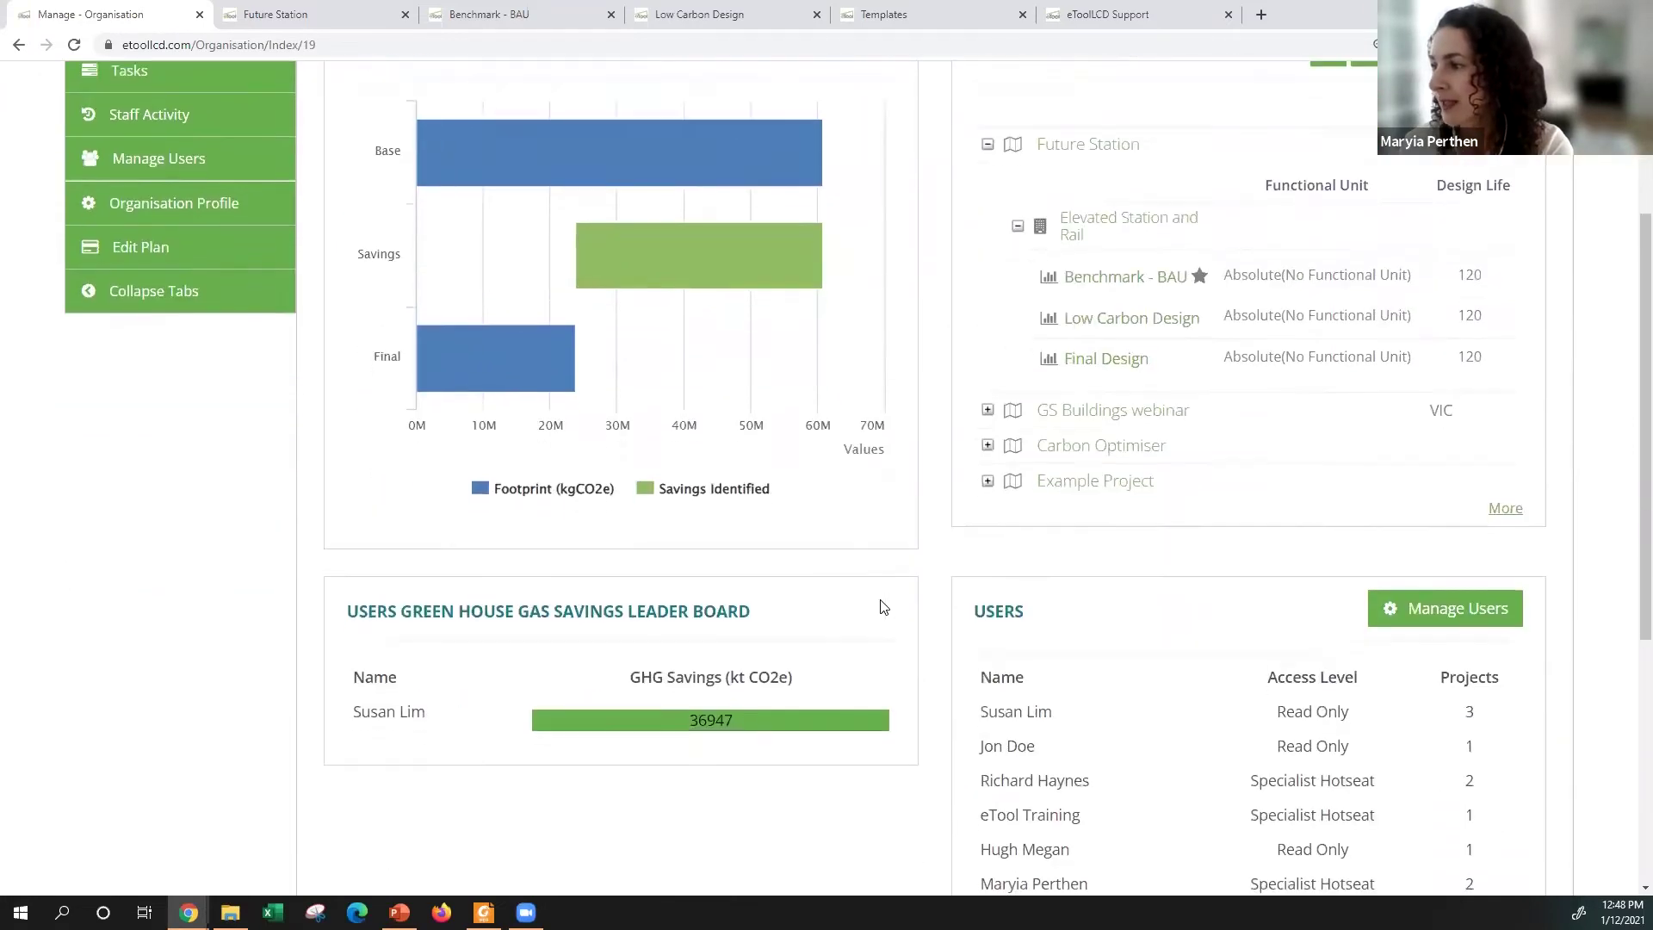
scroll(1003, 564, down, 2)
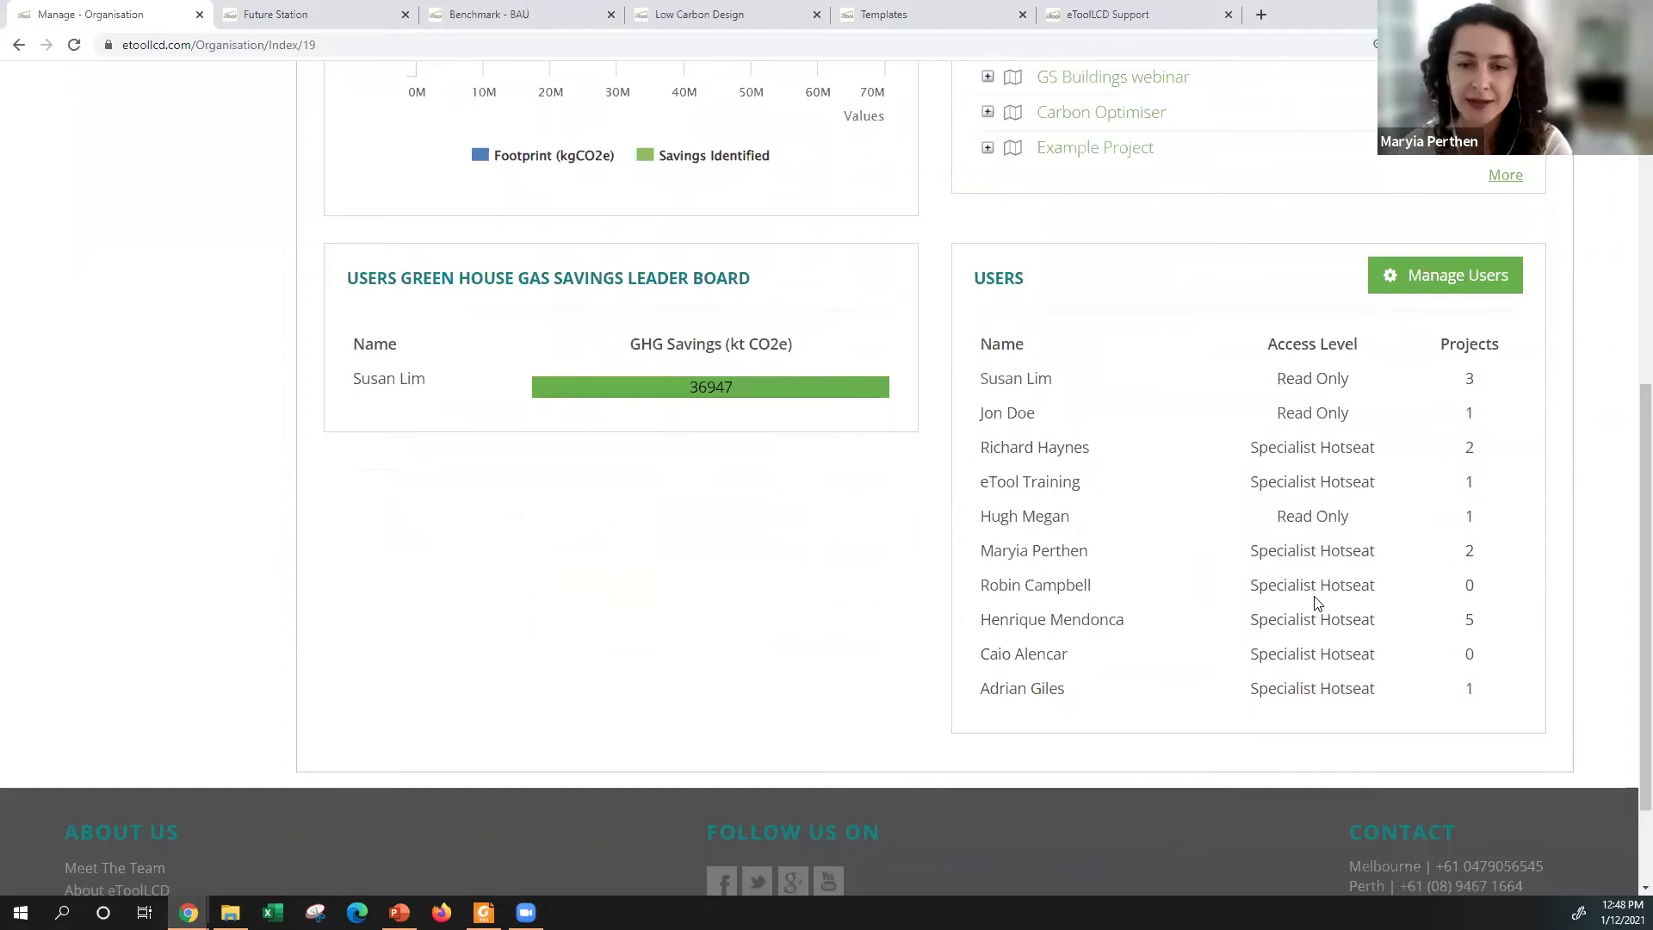
scroll(1315, 603, up, 5)
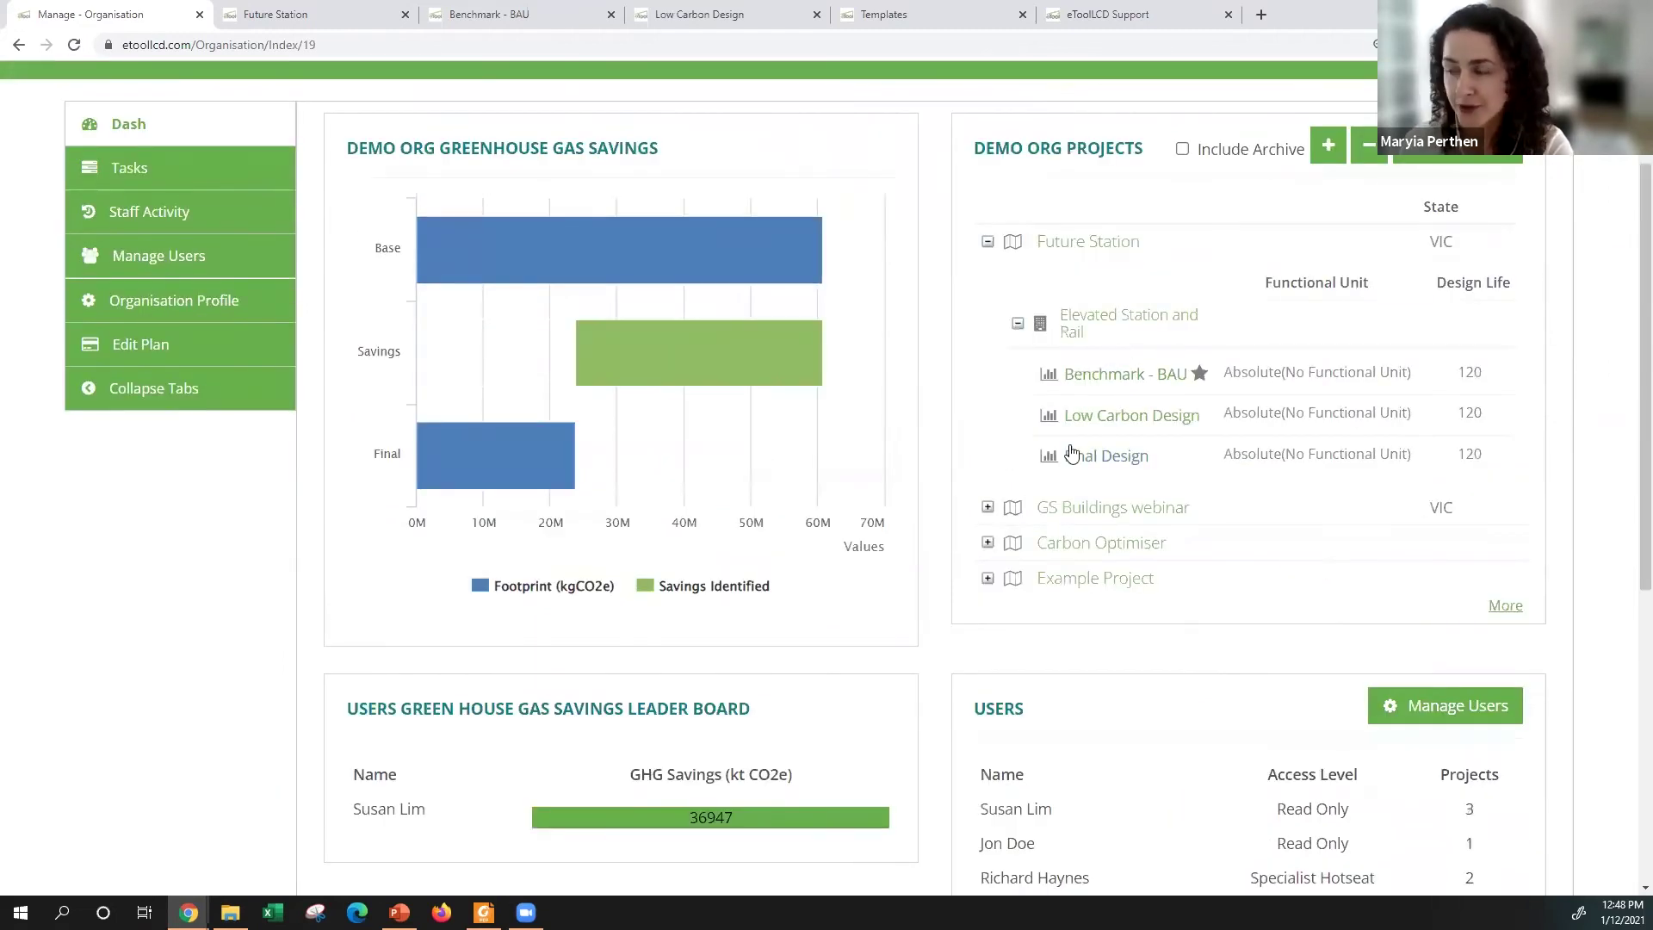
scroll(1144, 634, down, 4)
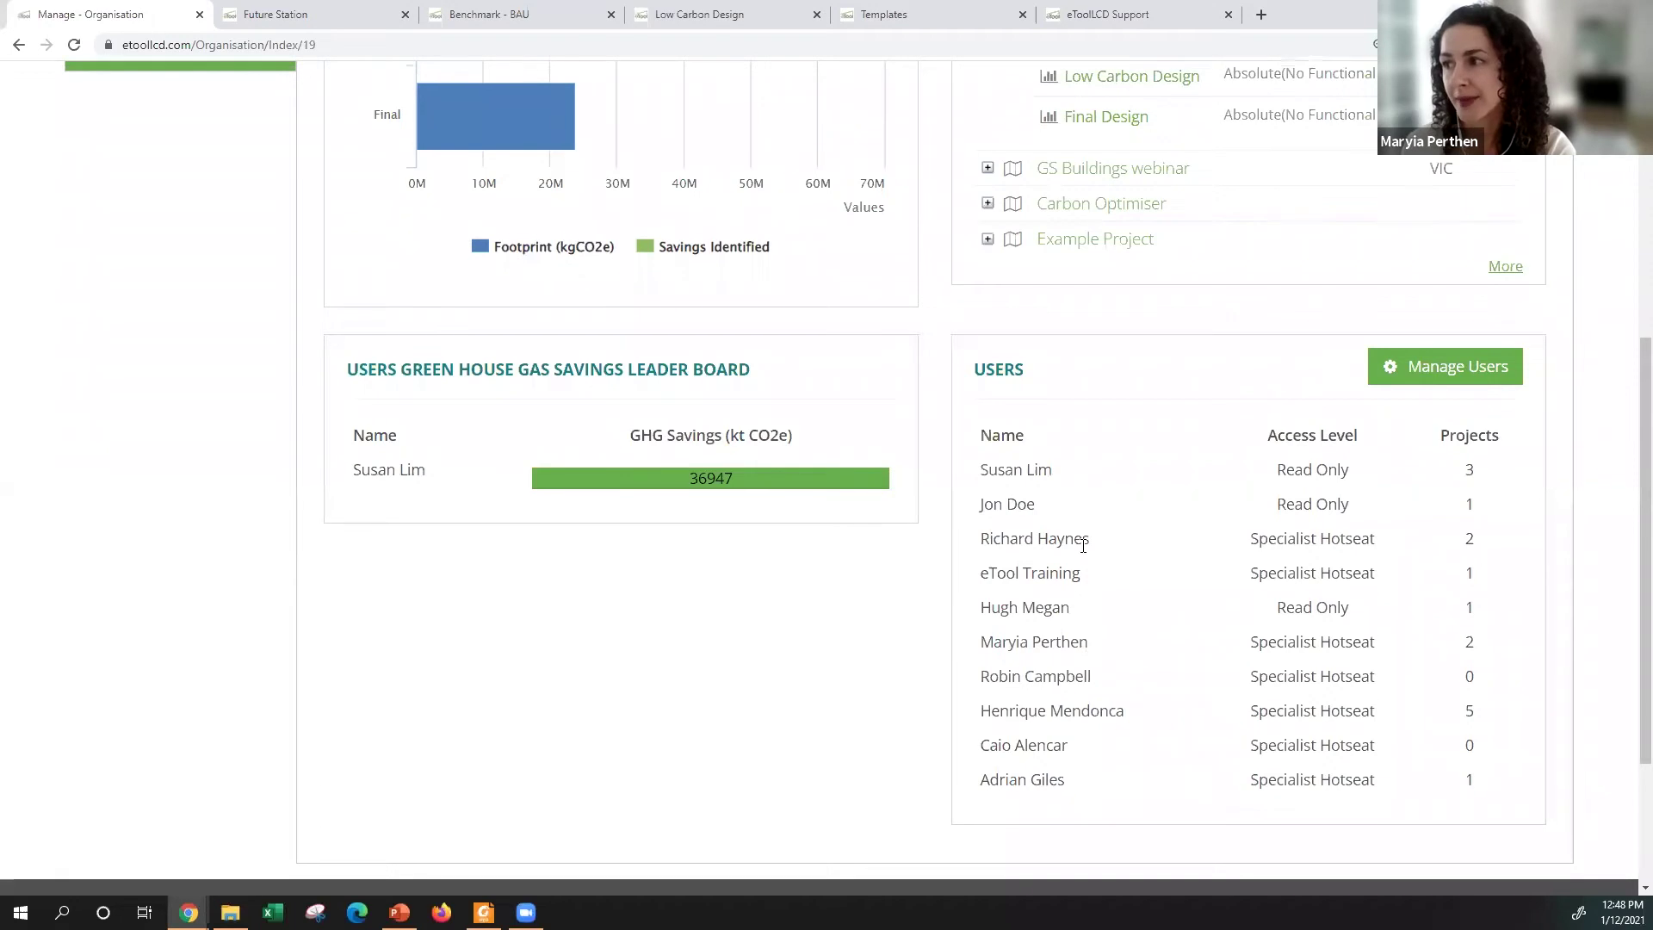
scroll(1081, 542, up, 4)
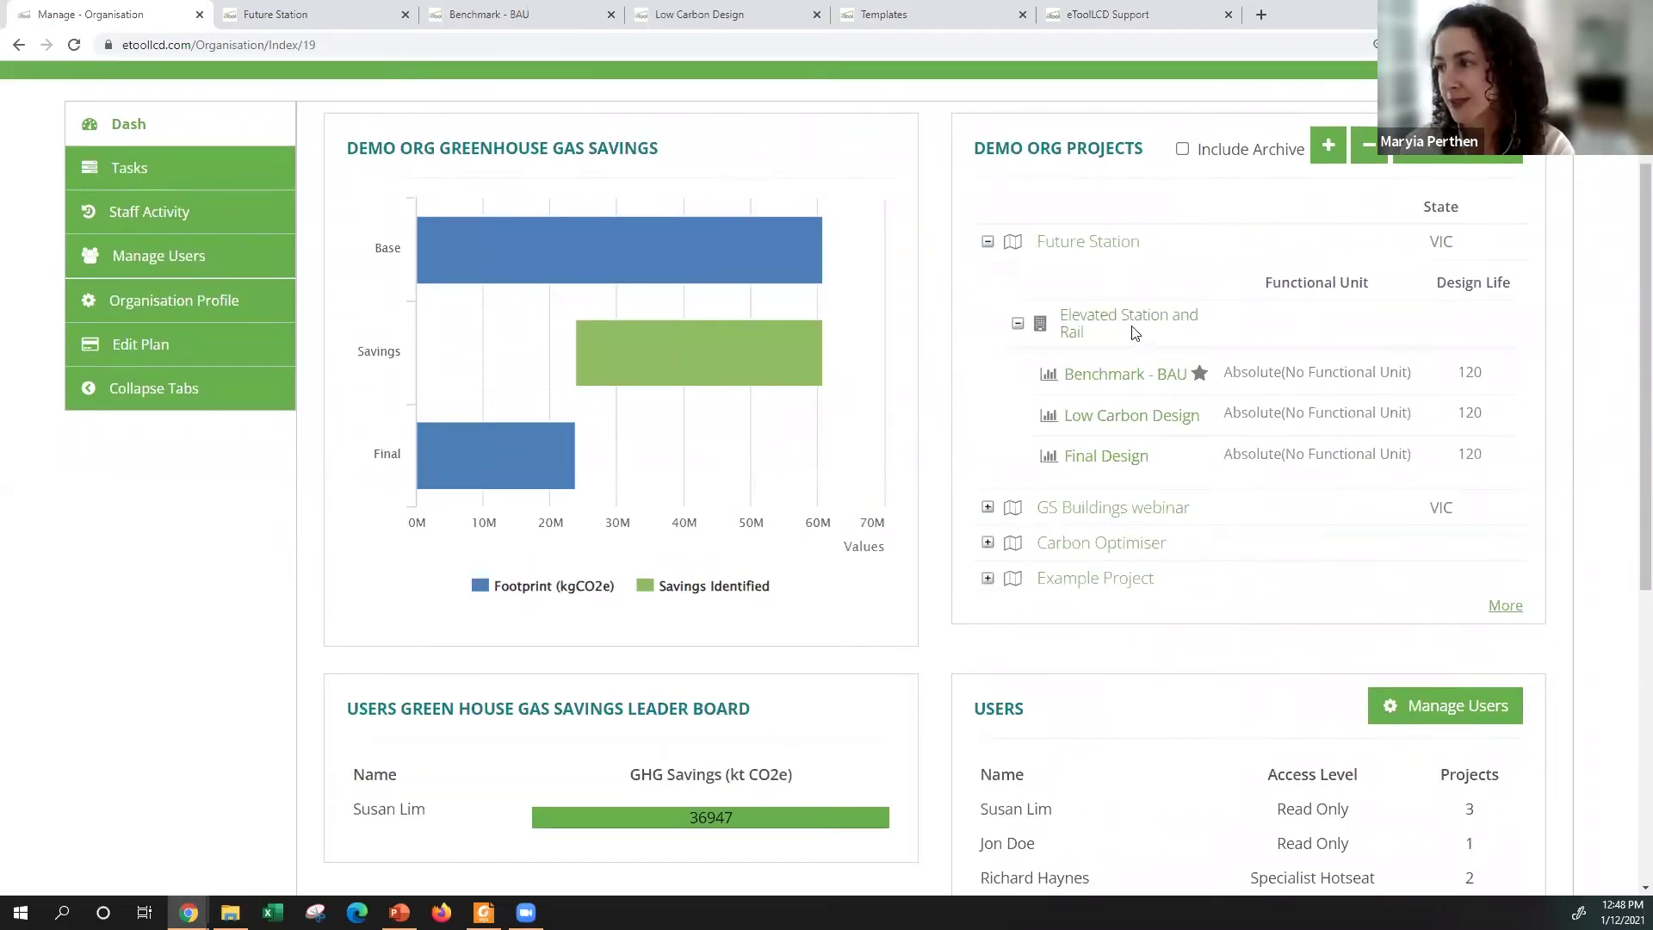
Step: Open the organisation's user management page and review the seat allocations and the users' seat types
click(138, 256)
scroll(1116, 326, down, 1)
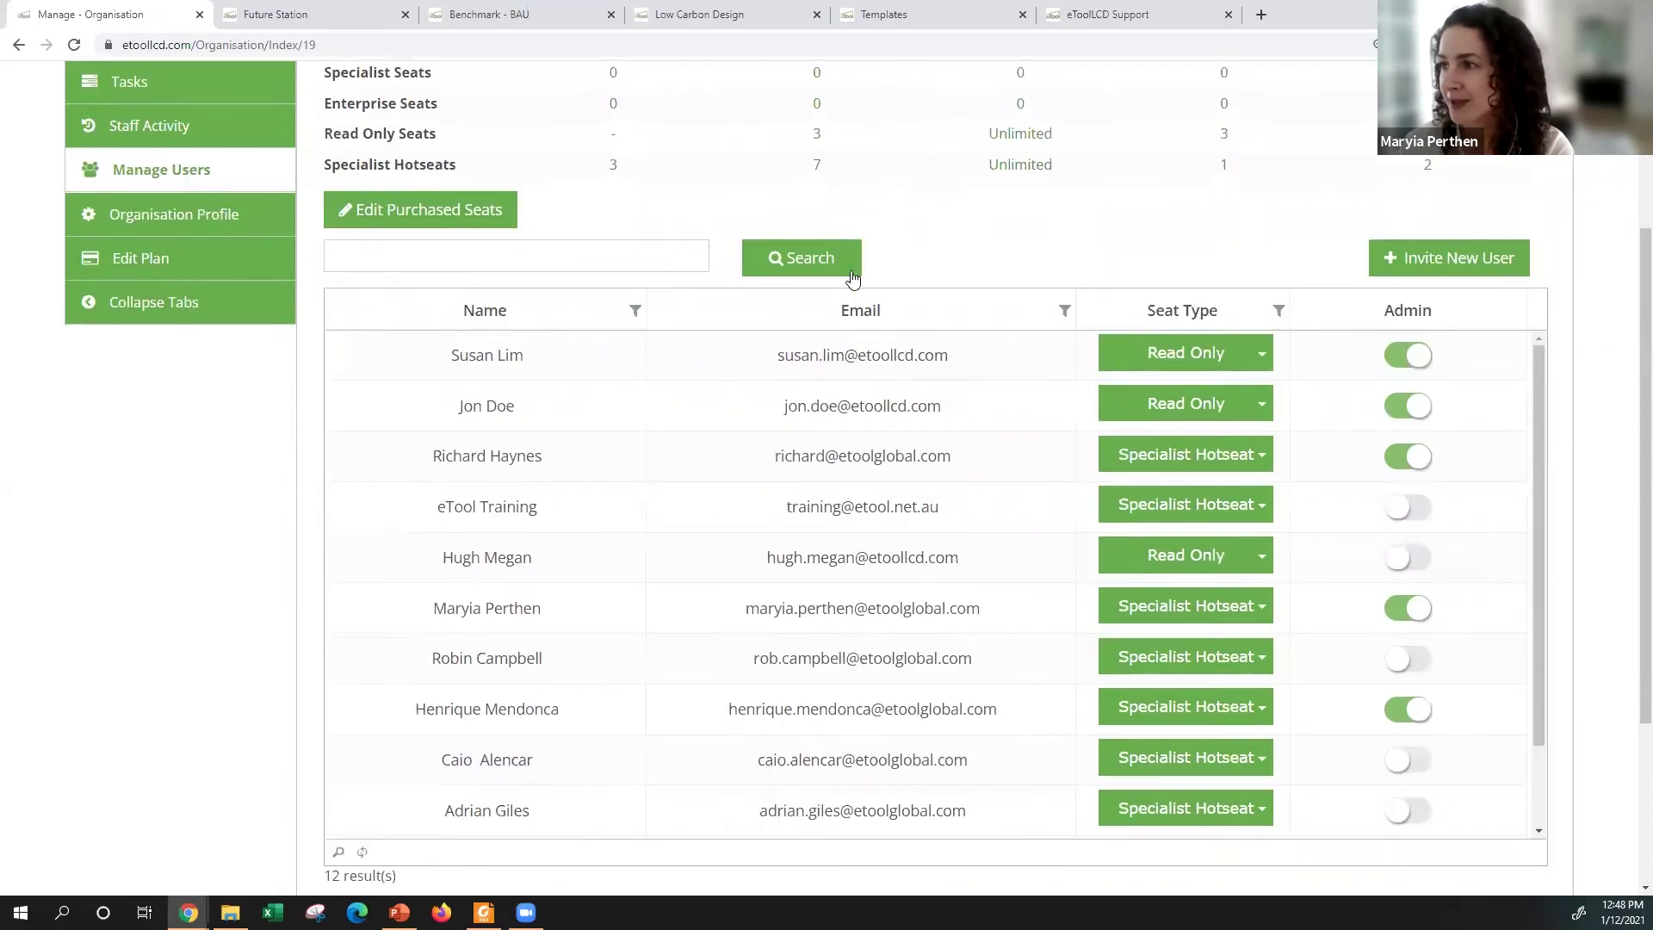
scroll(580, 300, up, 3)
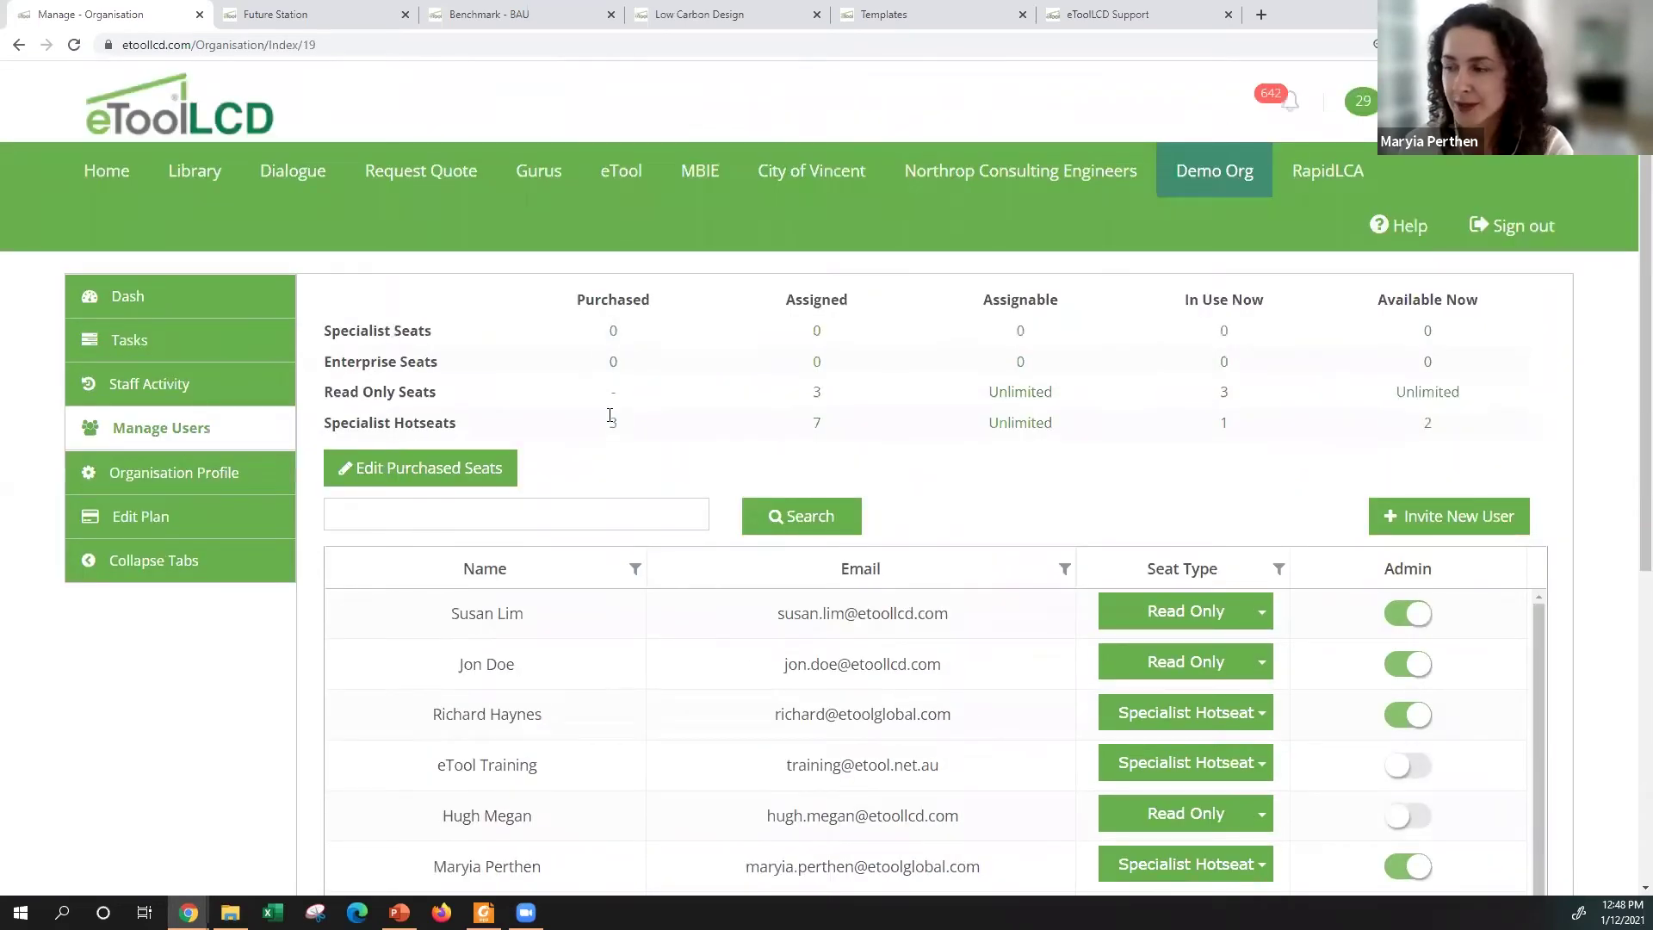
scroll(609, 417, down, 2)
scroll(1236, 508, down, 1)
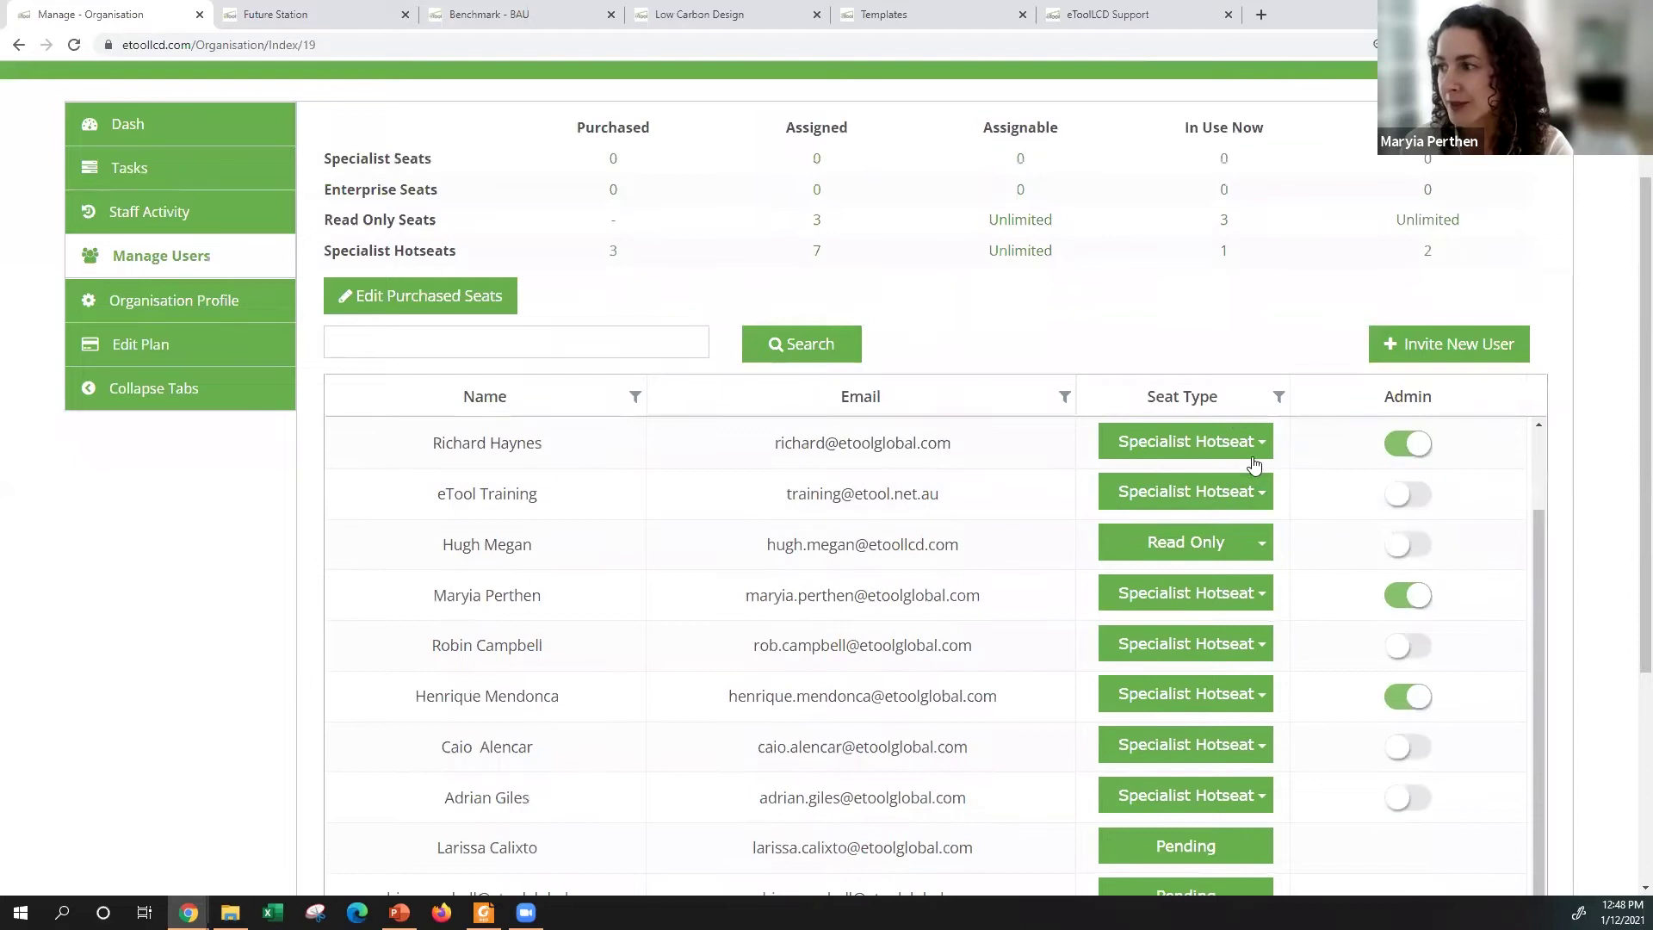
Step: Look through the seat type options, including Read Only, for the eTool Training account
click(1250, 494)
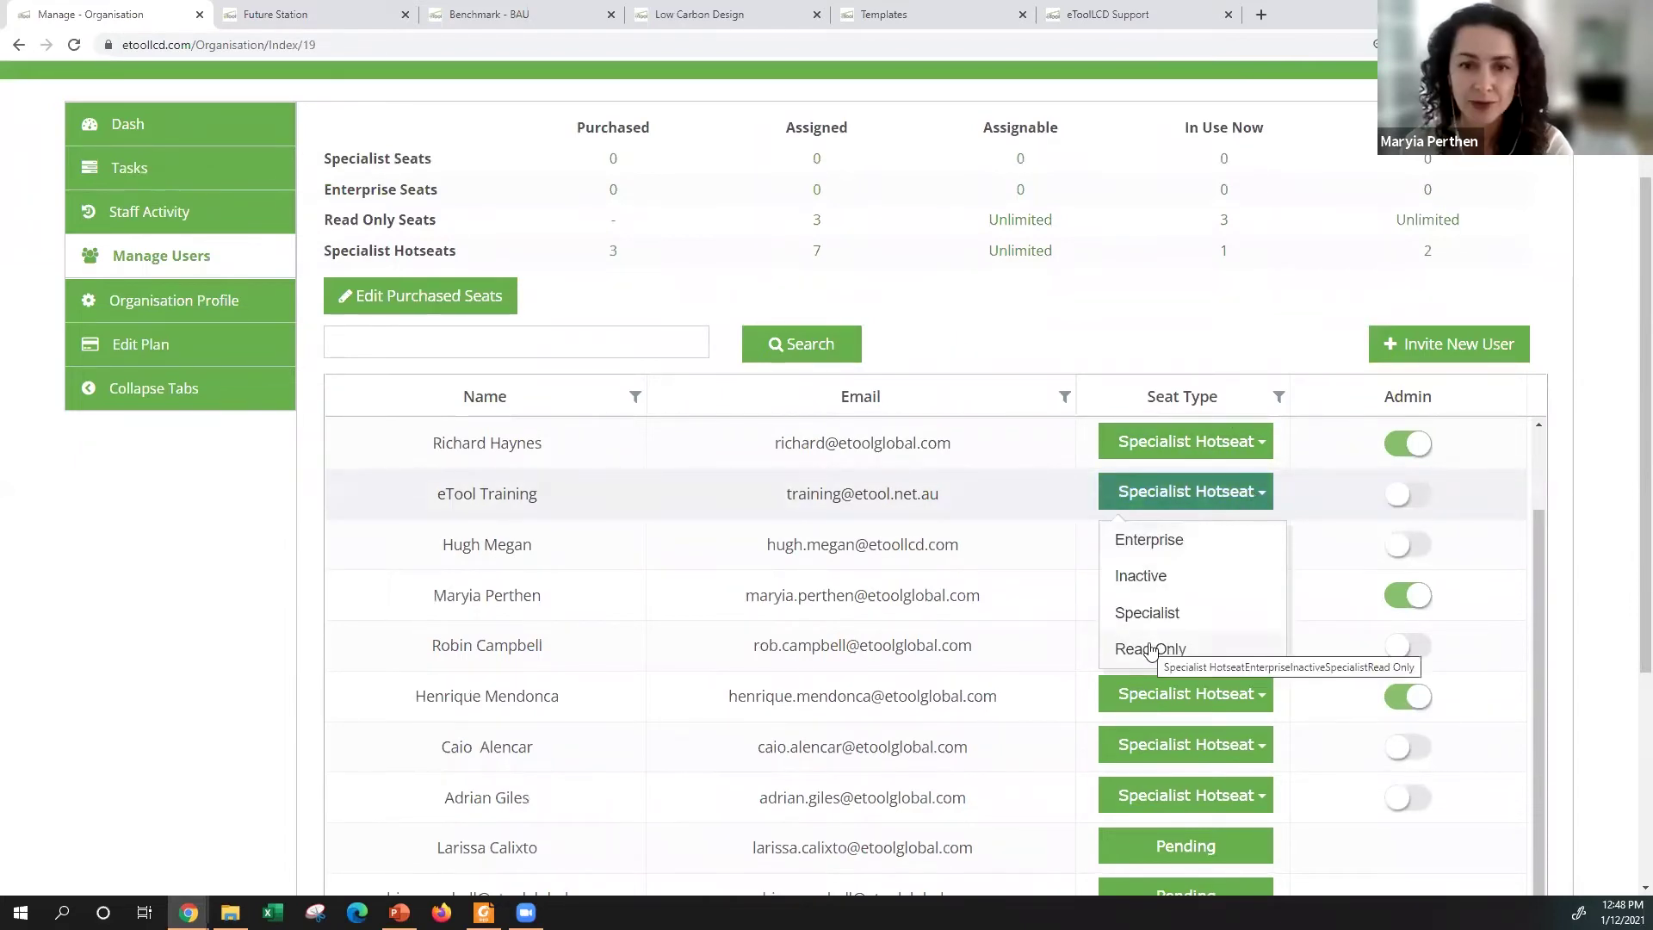
click(1150, 650)
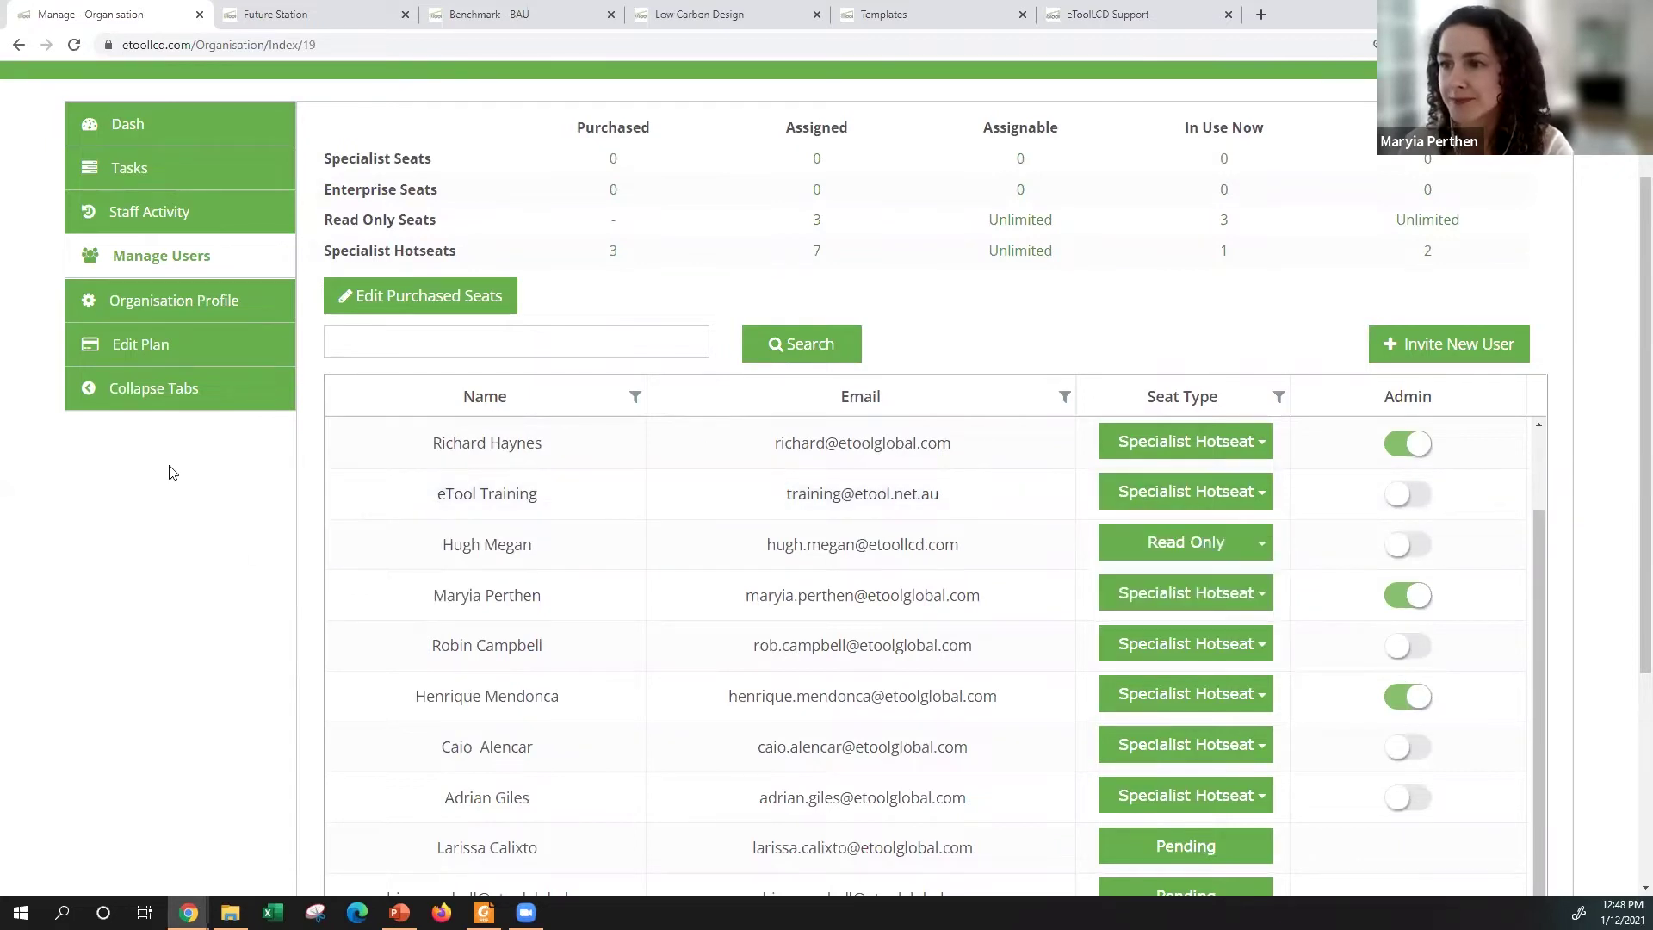
Step: Return to the organisation dashboard, switch to the Future Station project and review its Elevated Station and Rail designs
click(157, 295)
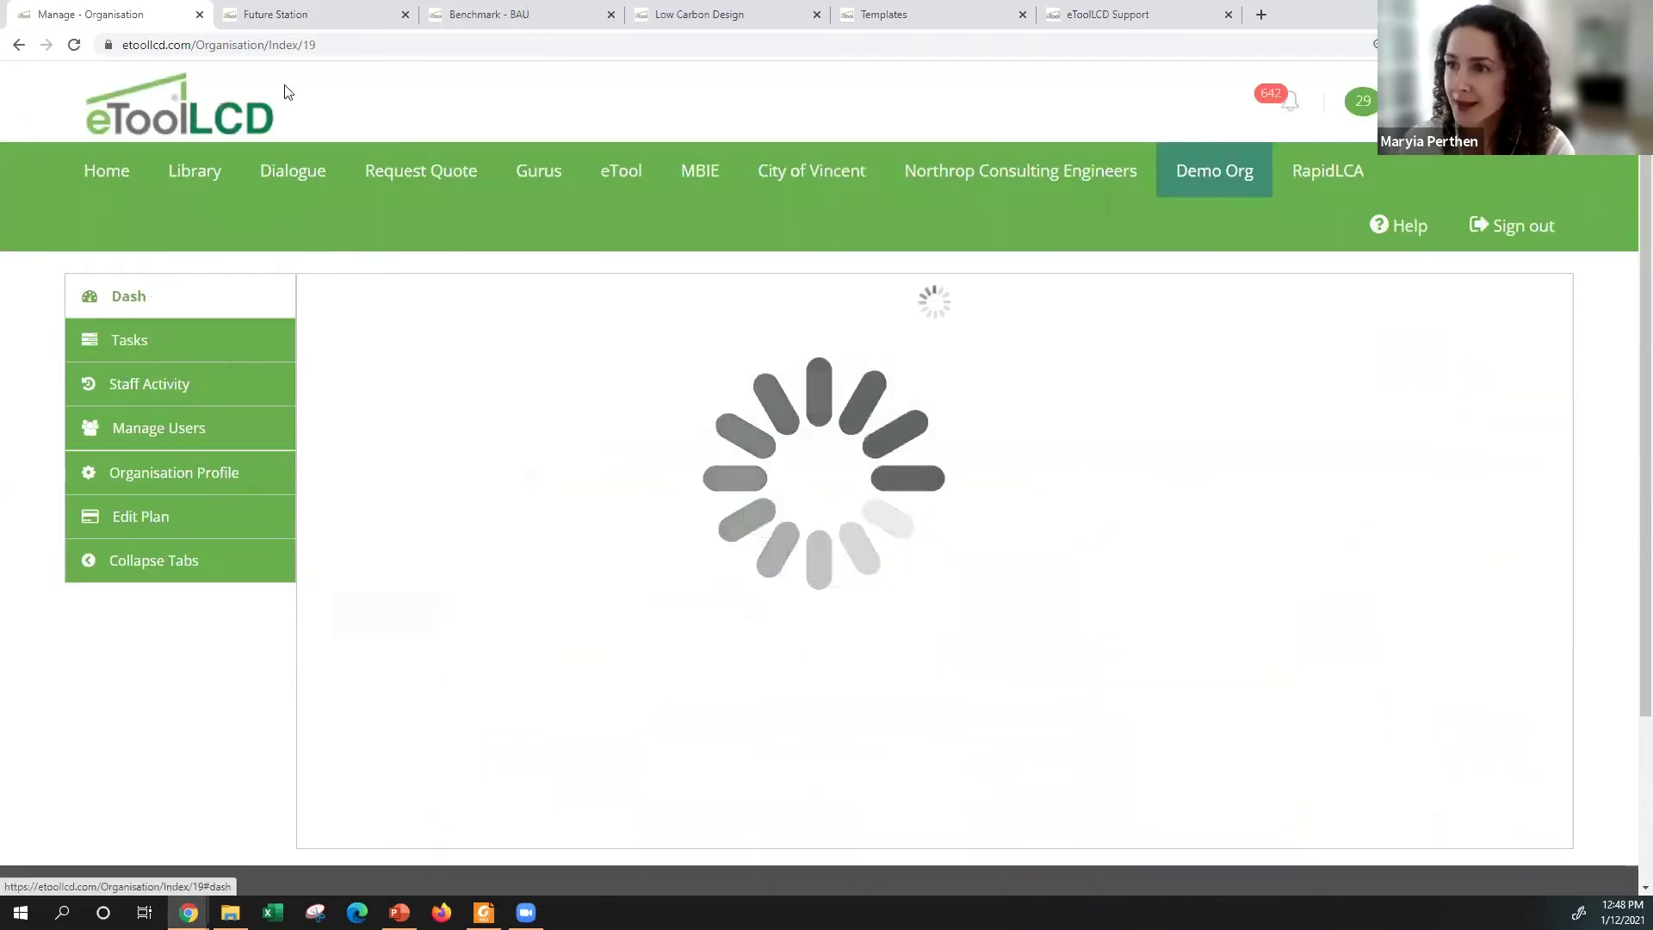
click(282, 11)
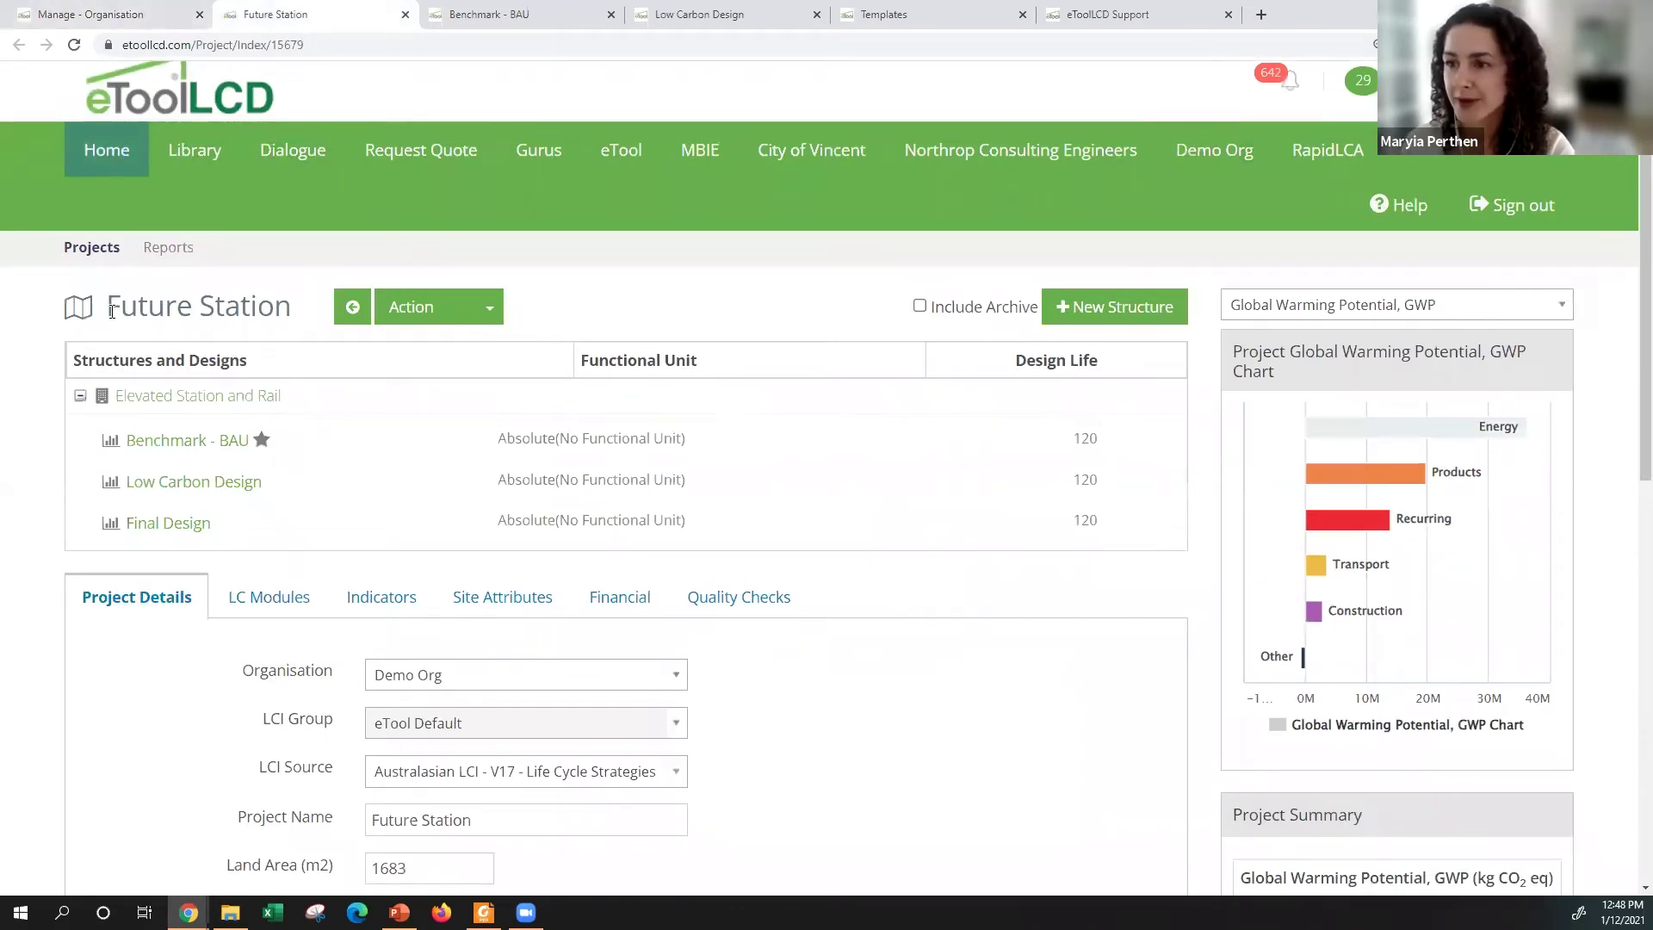
scroll(91, 230, down, 1)
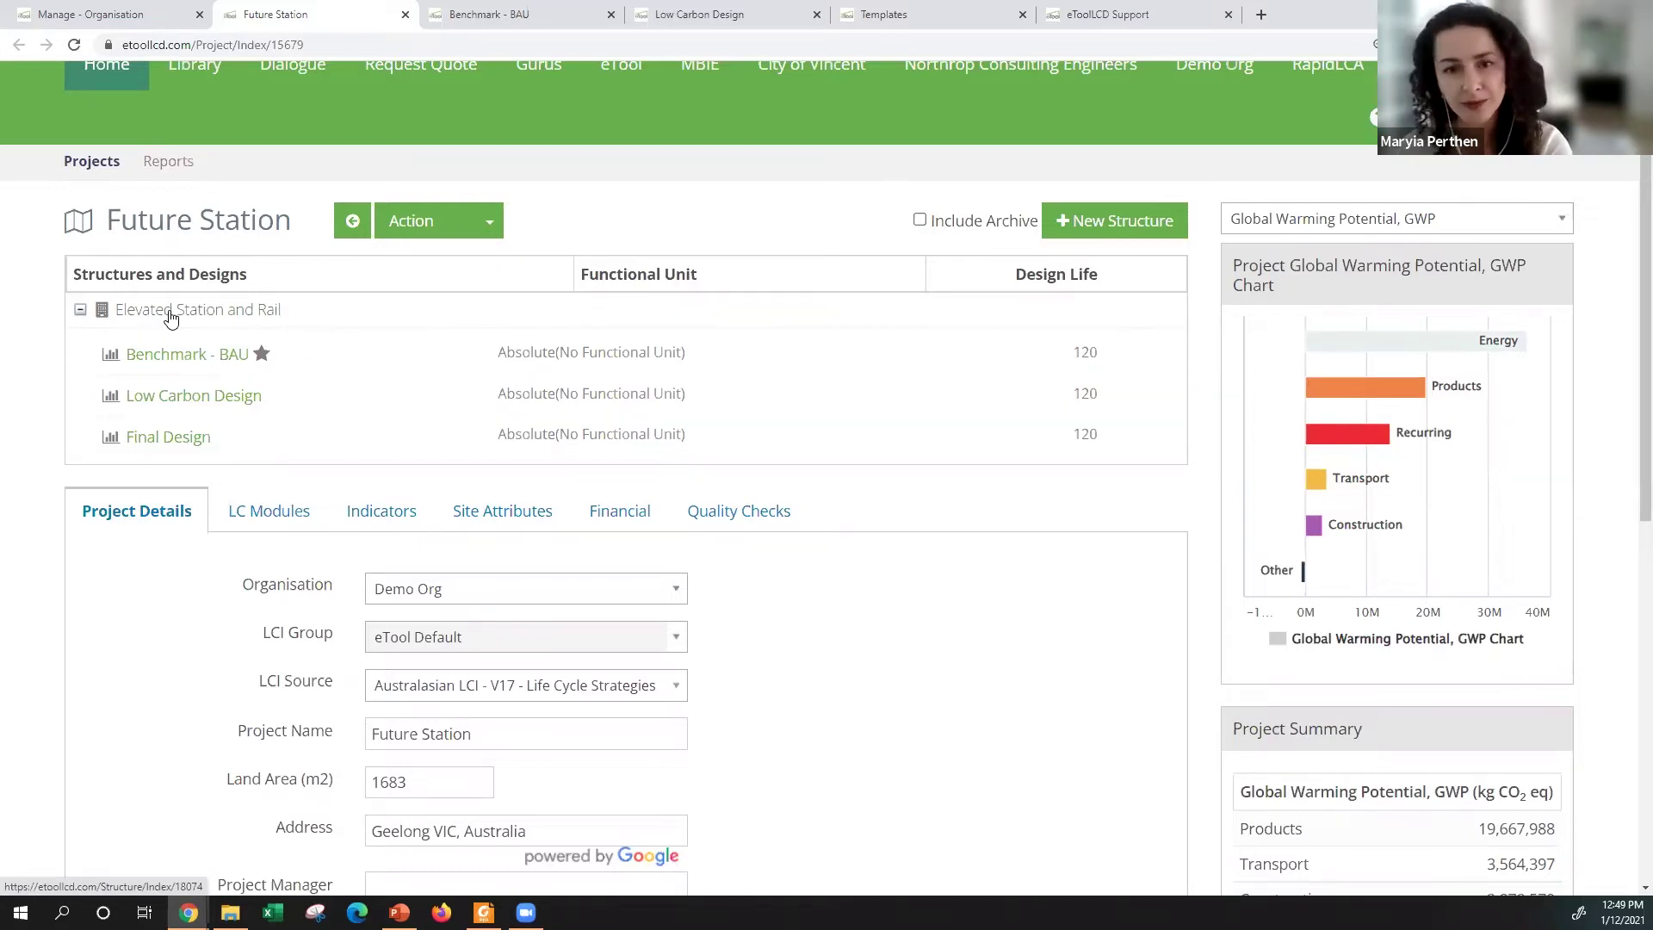
scroll(237, 332, down, 1)
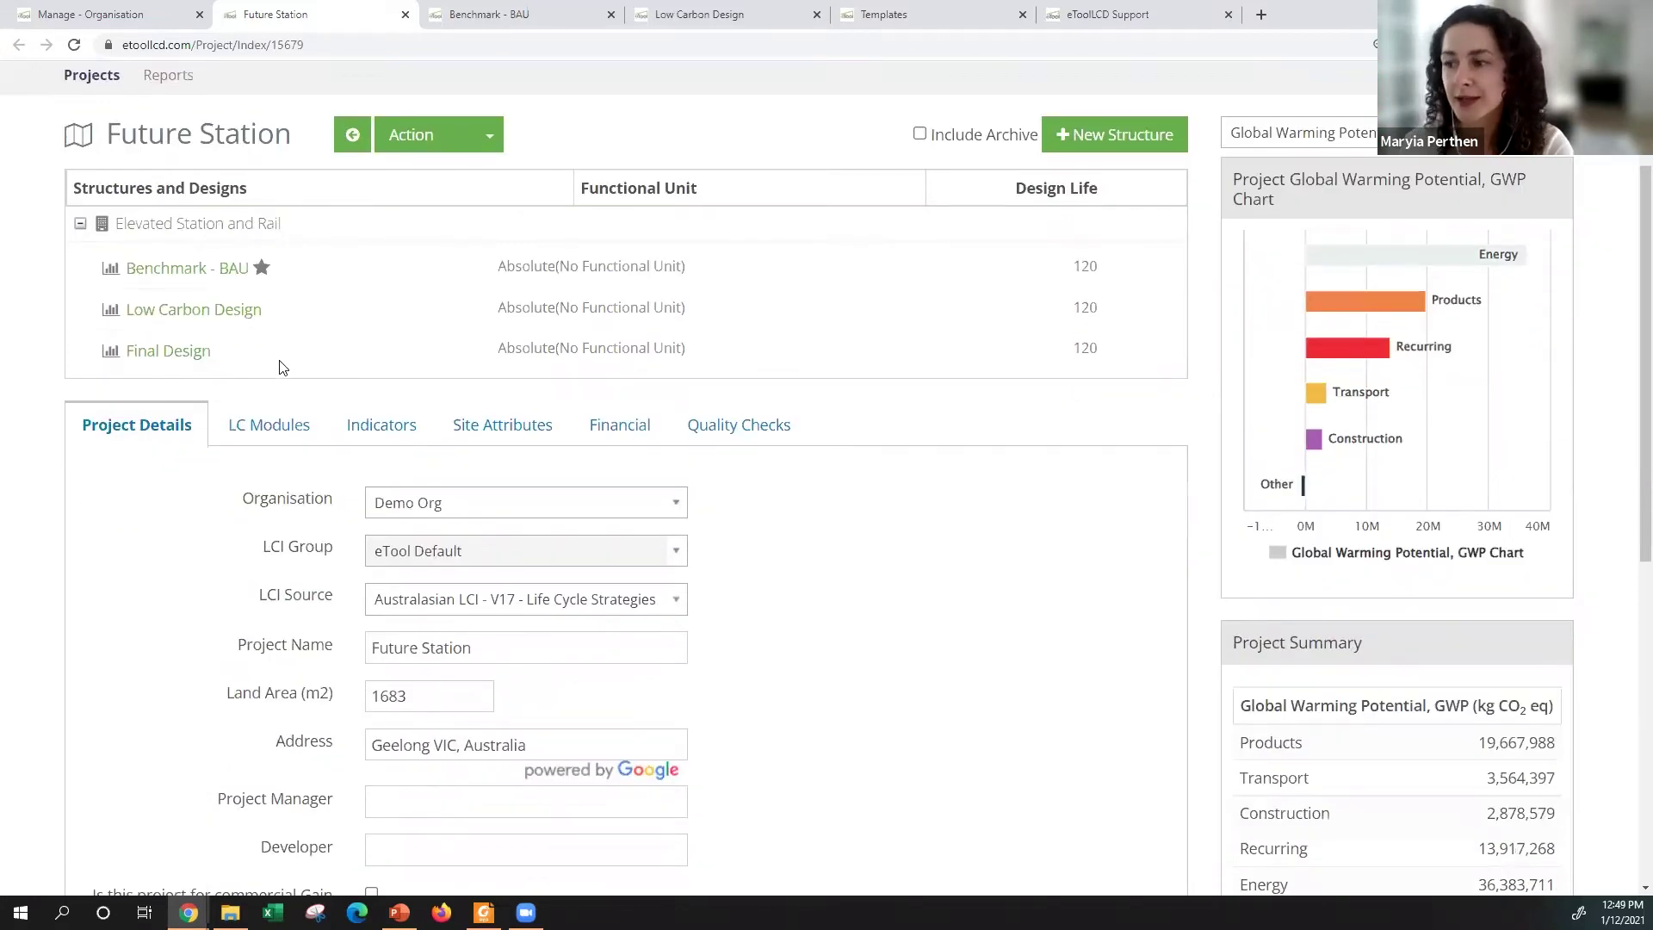
scroll(229, 309, down, 1)
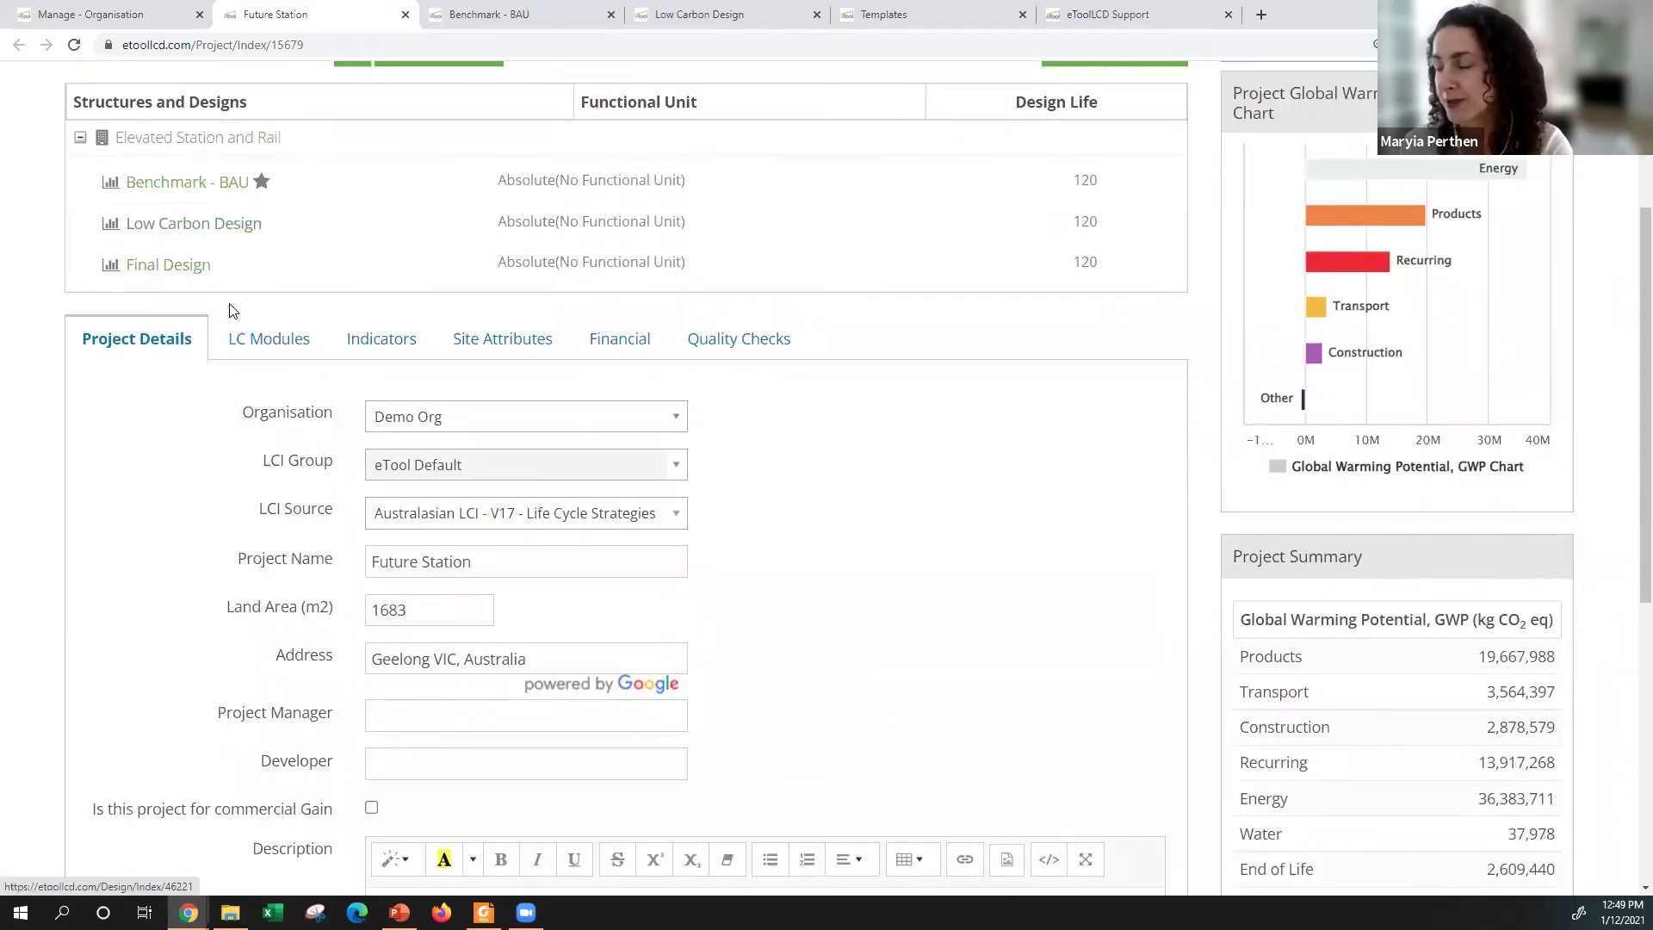
scroll(230, 310, up, 1)
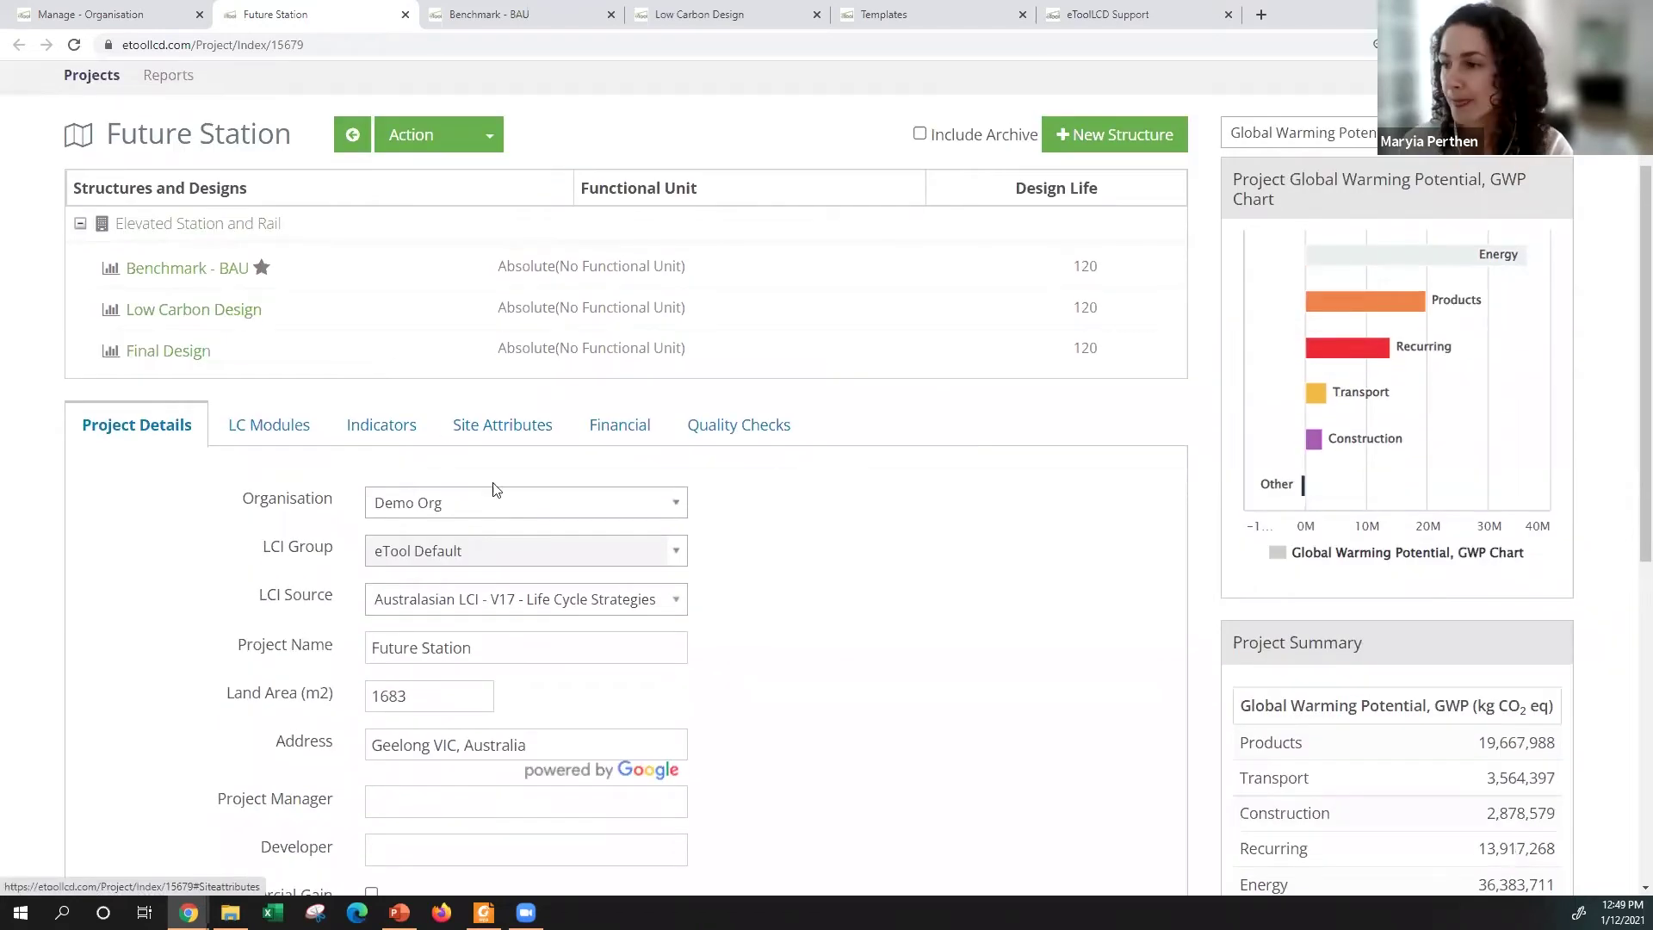
scroll(493, 491, down, 1)
scroll(344, 431, up, 2)
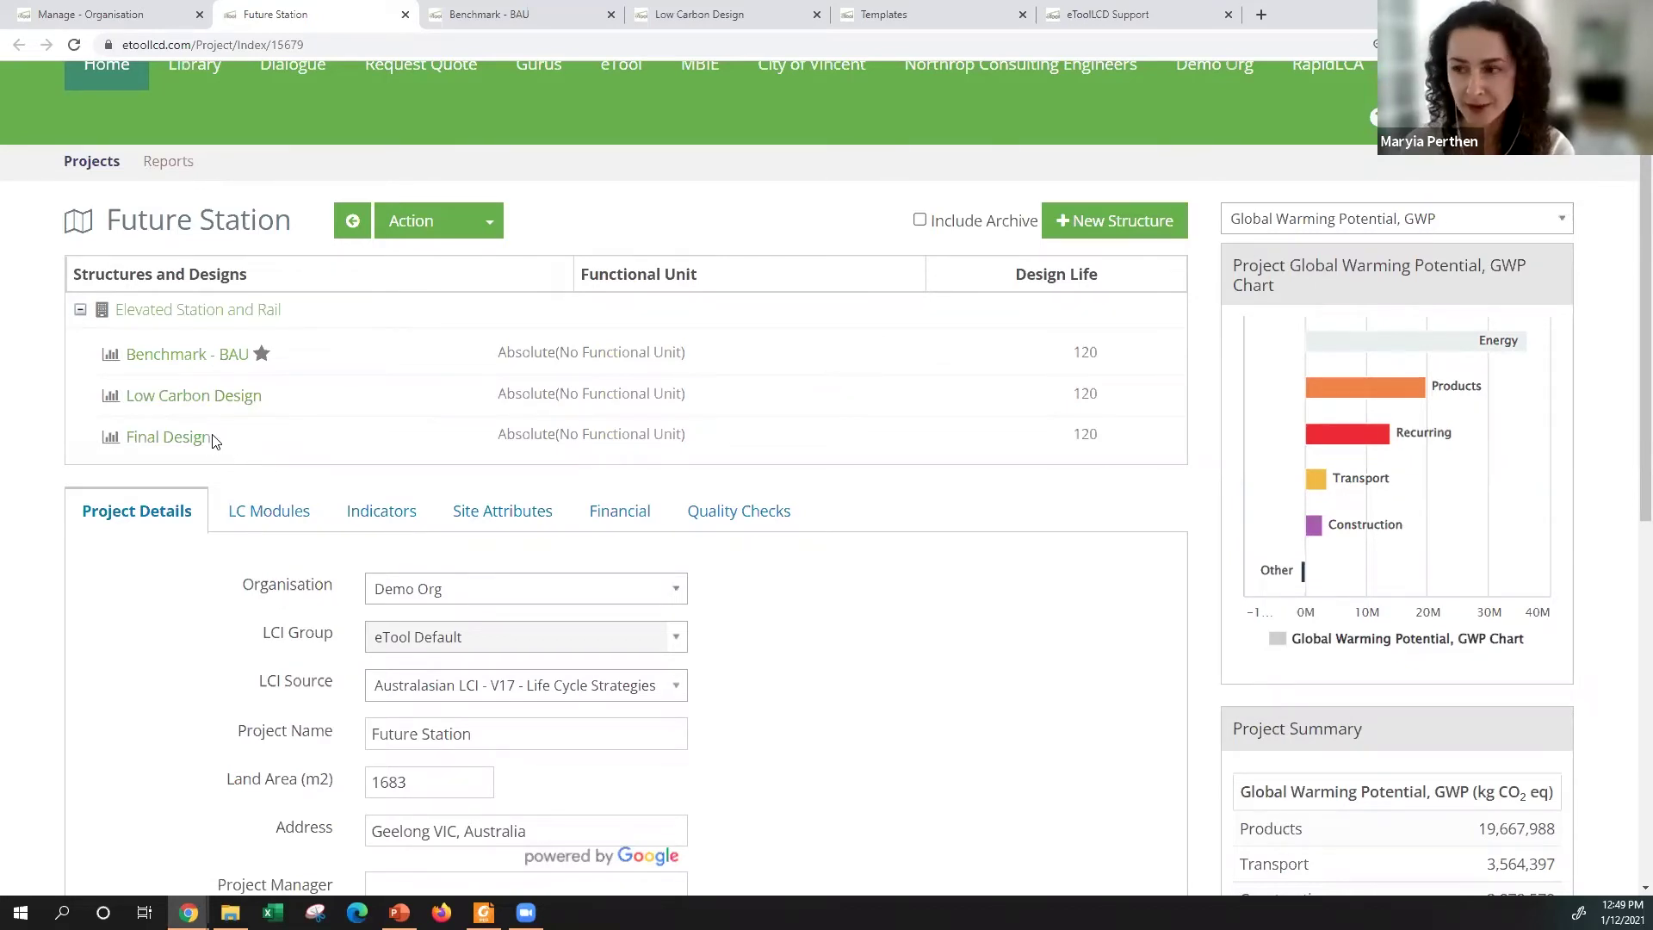
Step: Look through the LCI Source options in the project details, keeping Australasian LCI - V17 - Life Cycle Strategies
scroll(286, 452, down, 3)
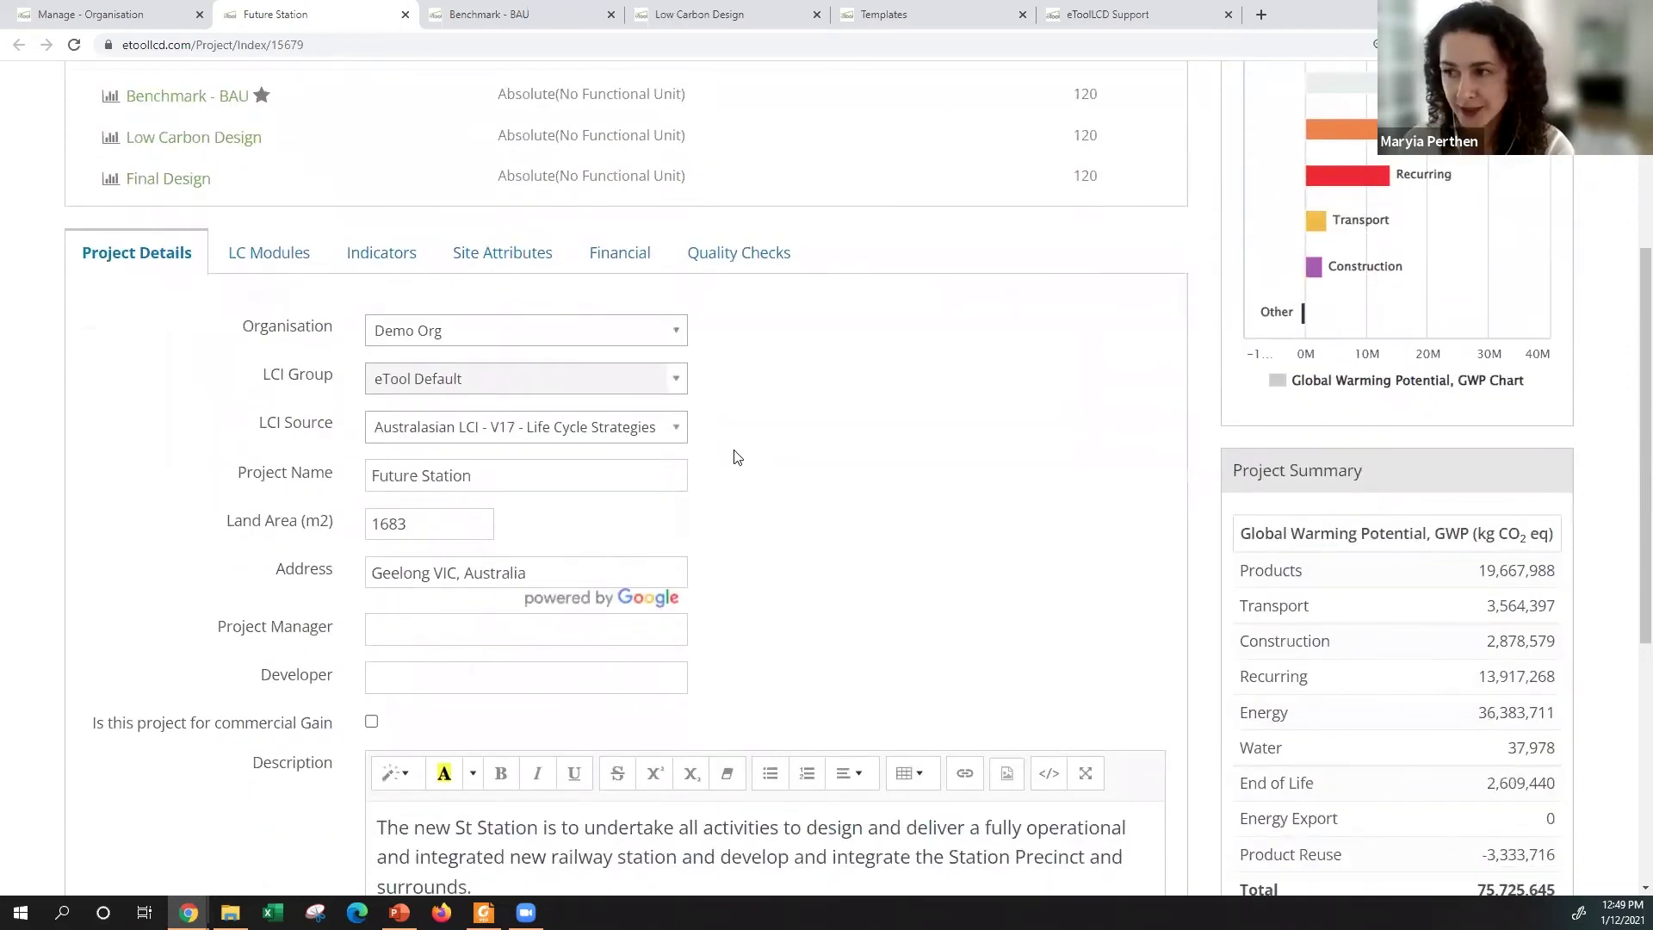
click(676, 436)
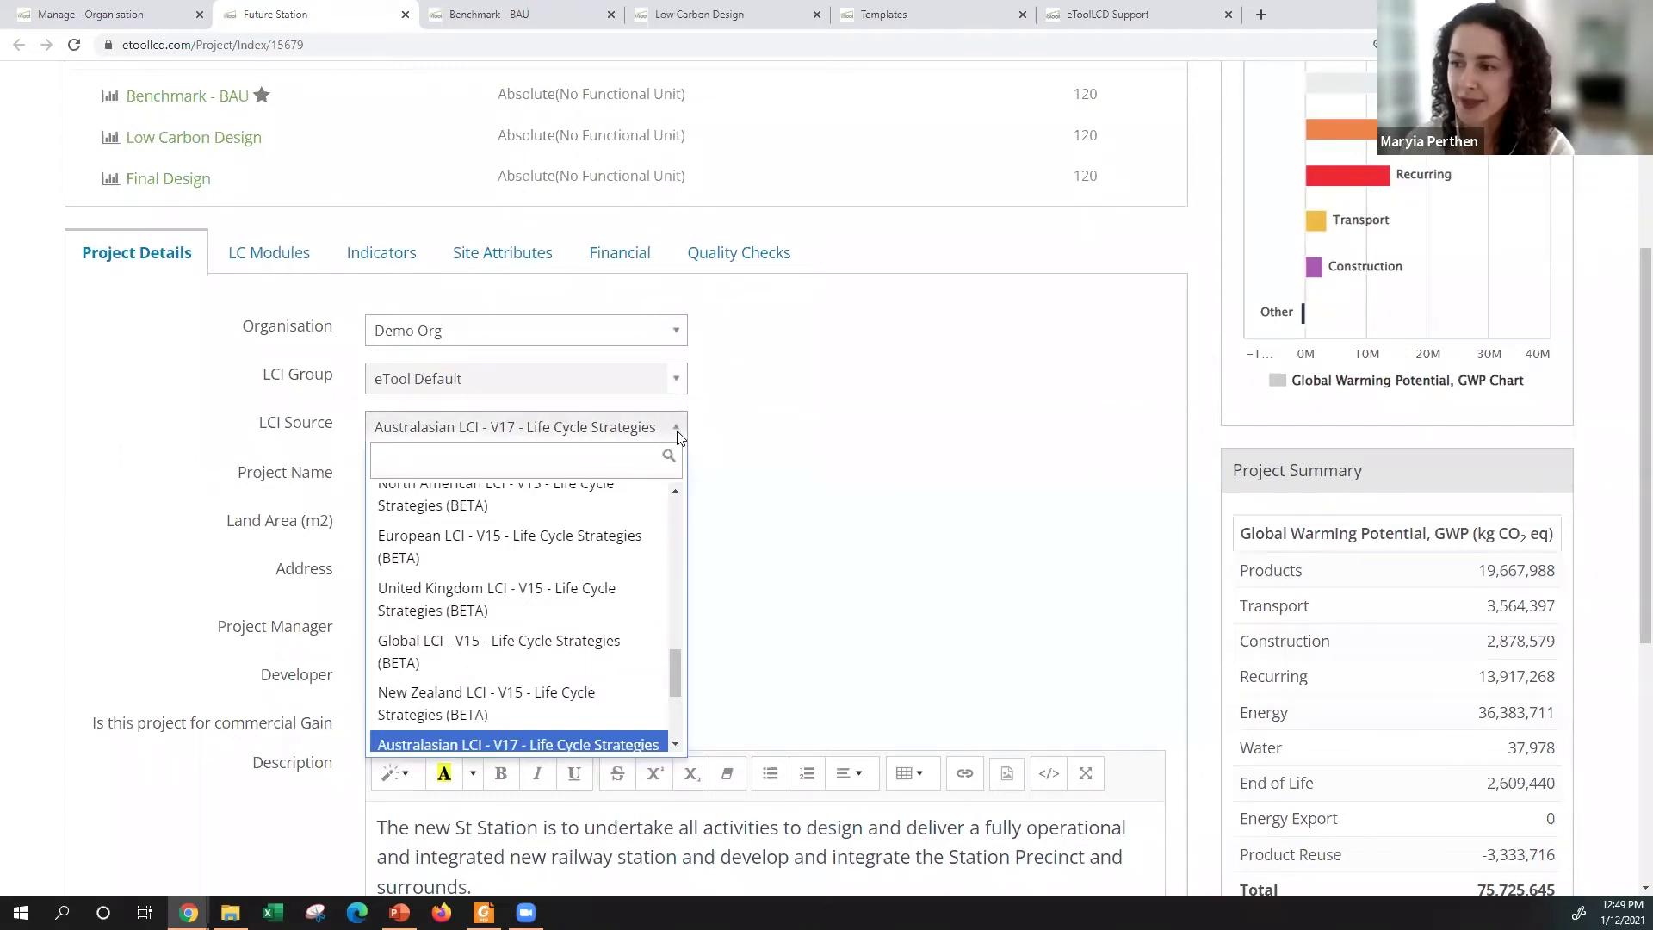
drag(671, 662, 669, 553)
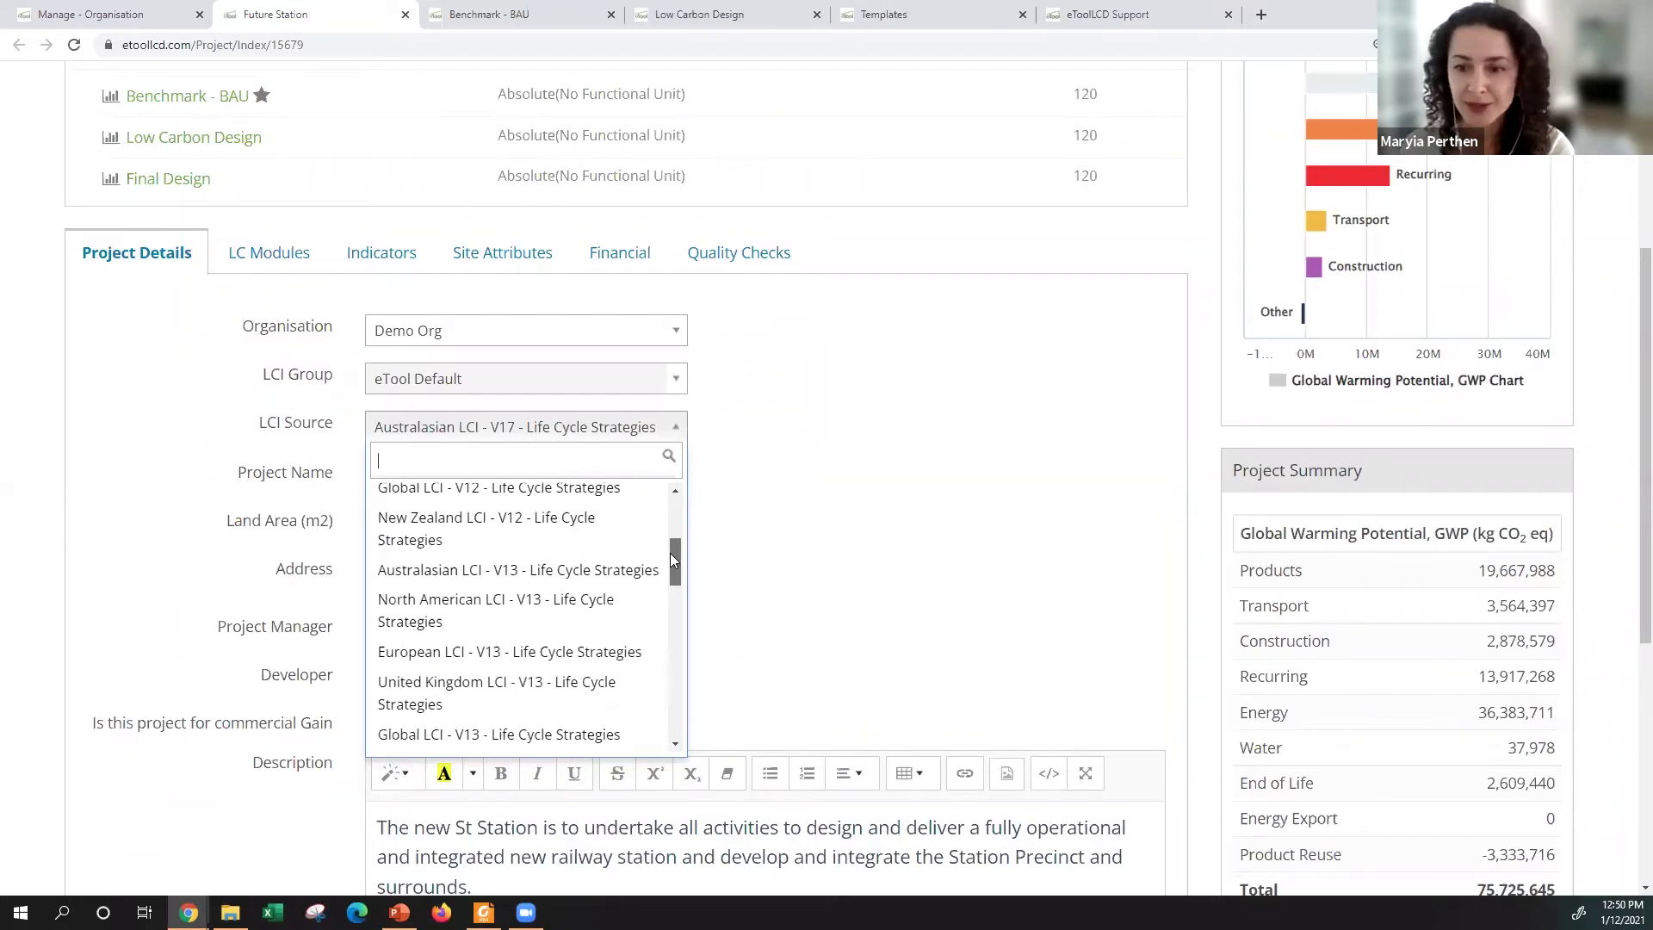
drag(670, 553, 669, 711)
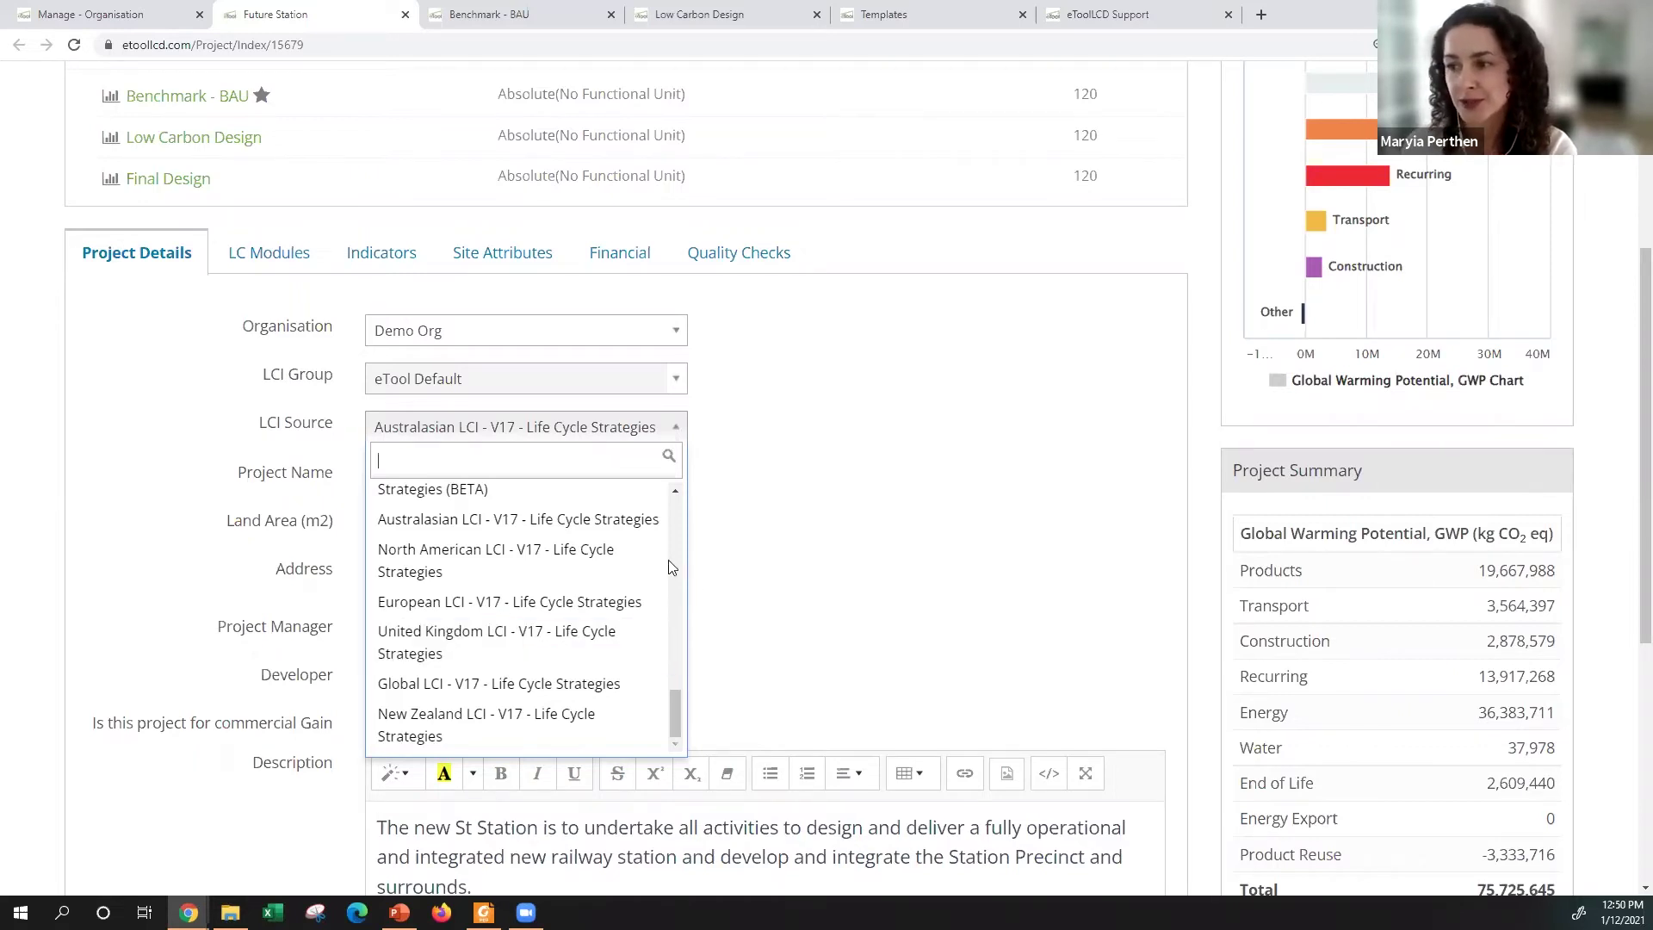
click(492, 434)
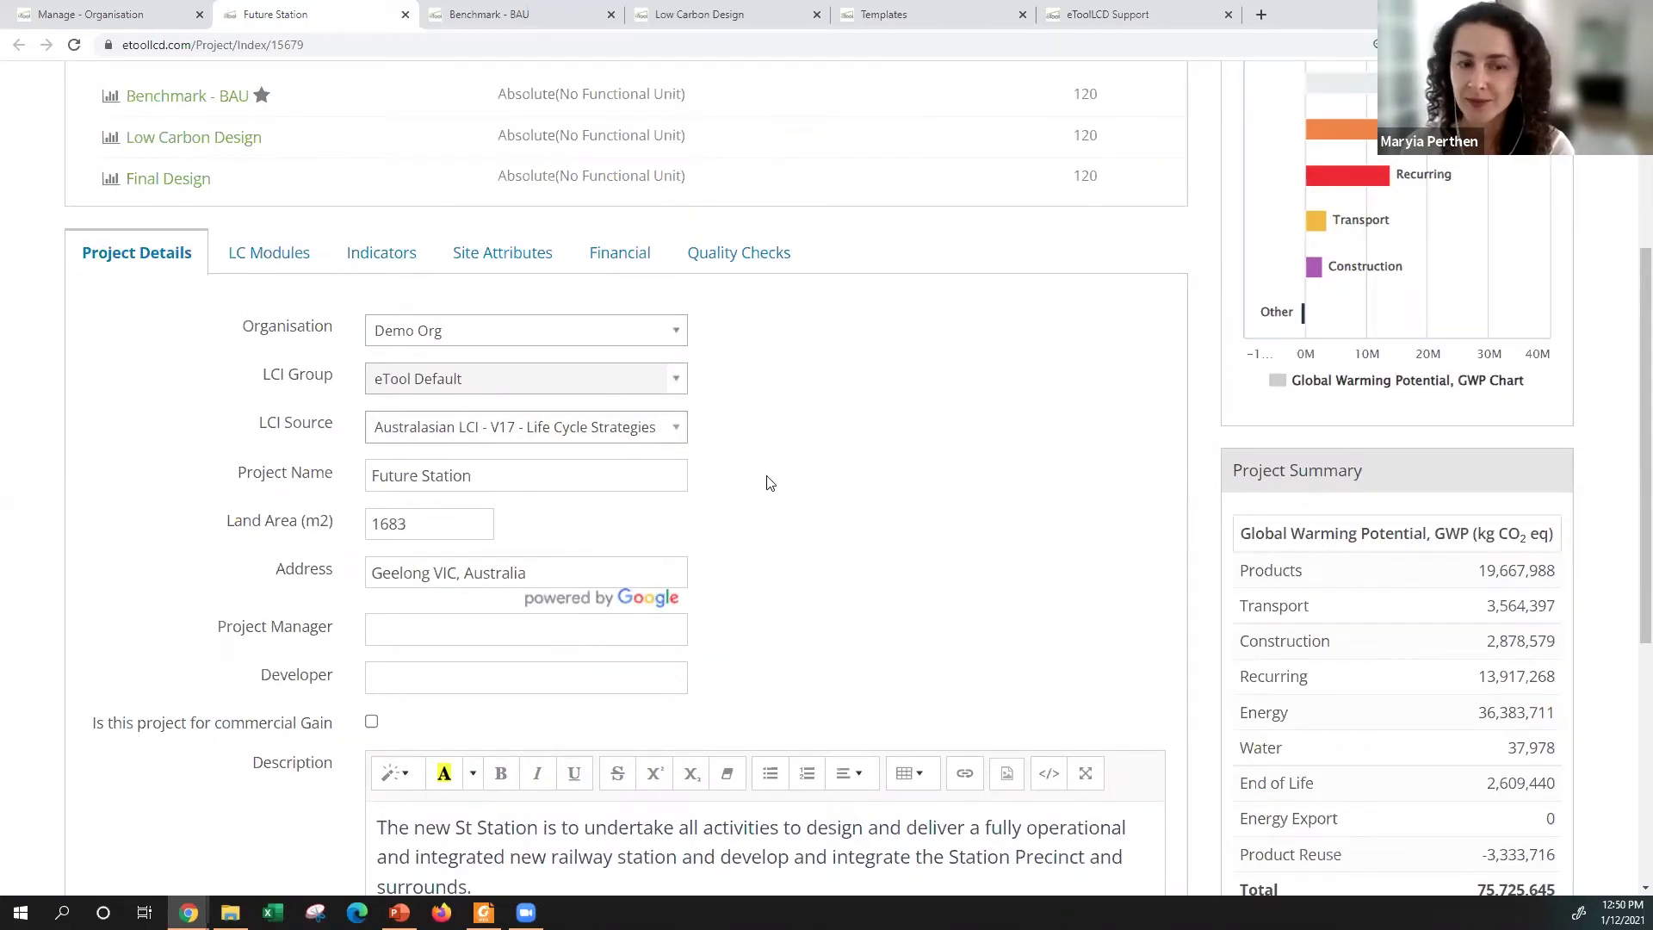
Step: Review the project description and details, and highlight the total Global Warming Potential in the Project Summary
scroll(747, 481, down, 3)
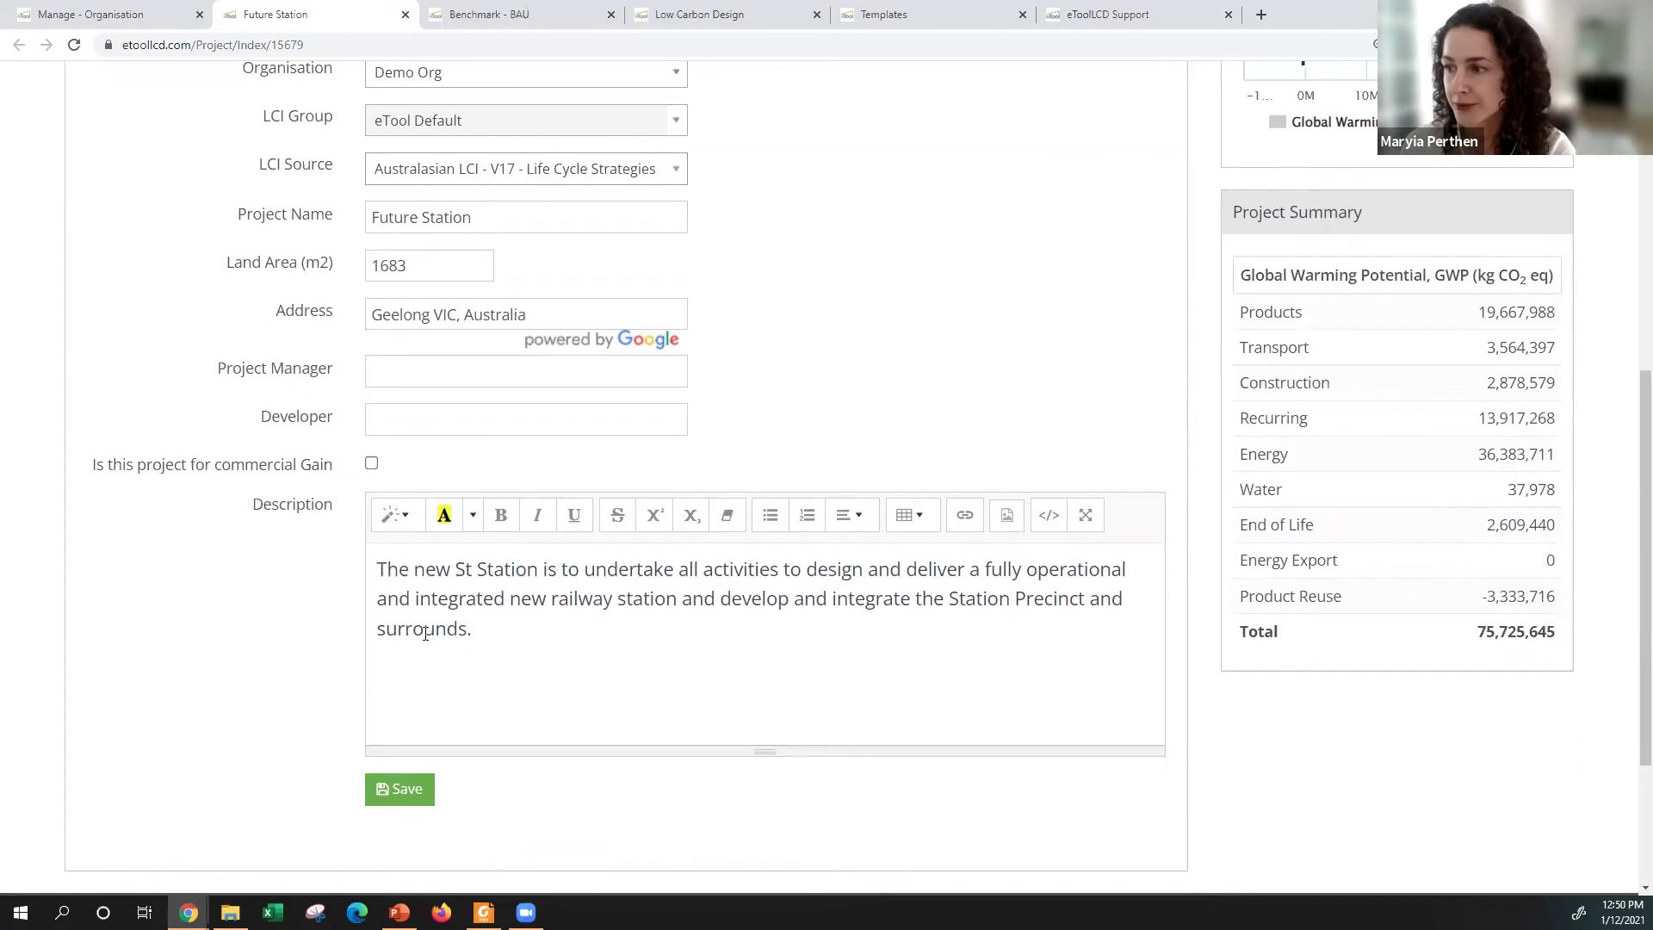
scroll(385, 570, up, 3)
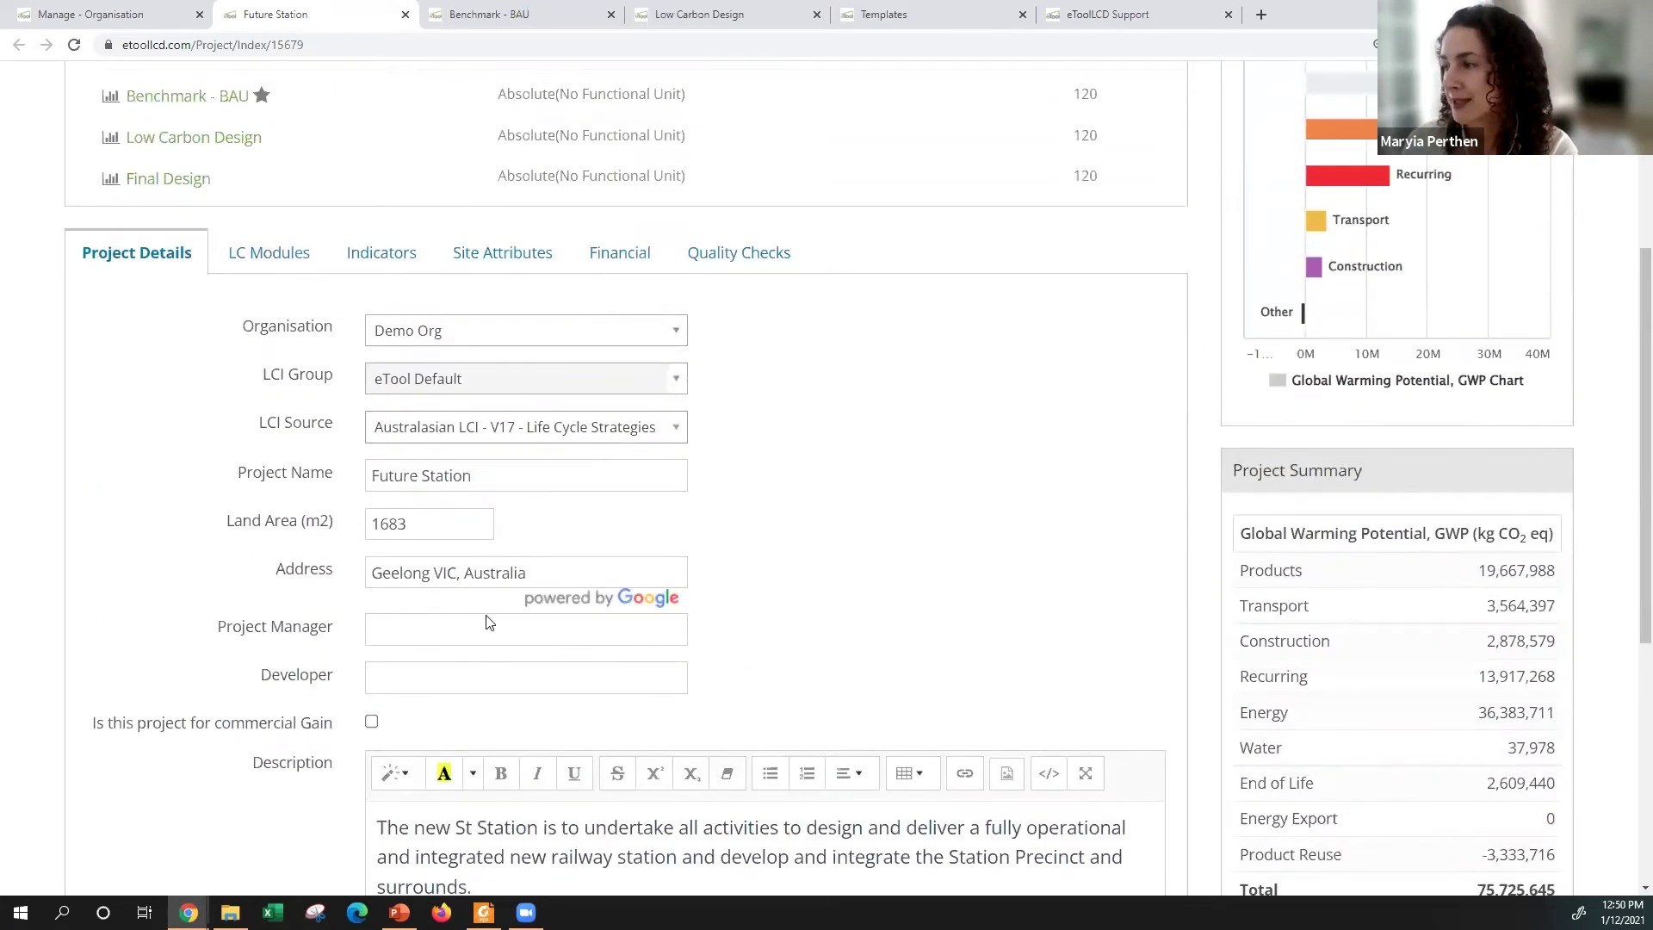
scroll(1282, 699, down, 1)
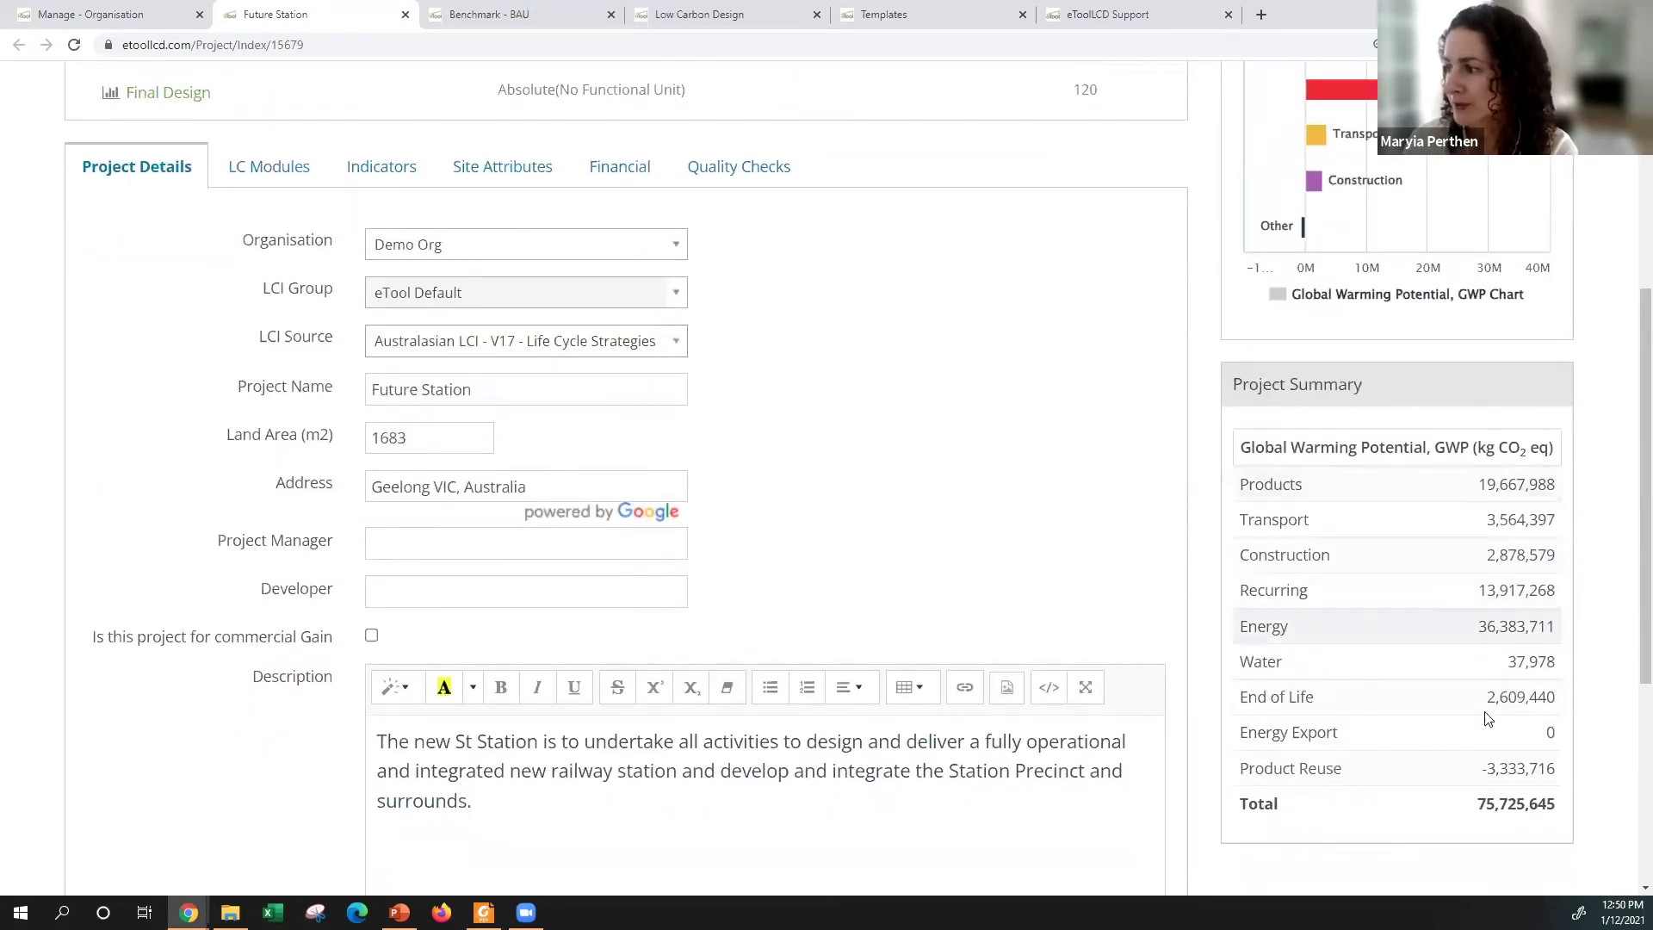
scroll(1486, 725, down, 1)
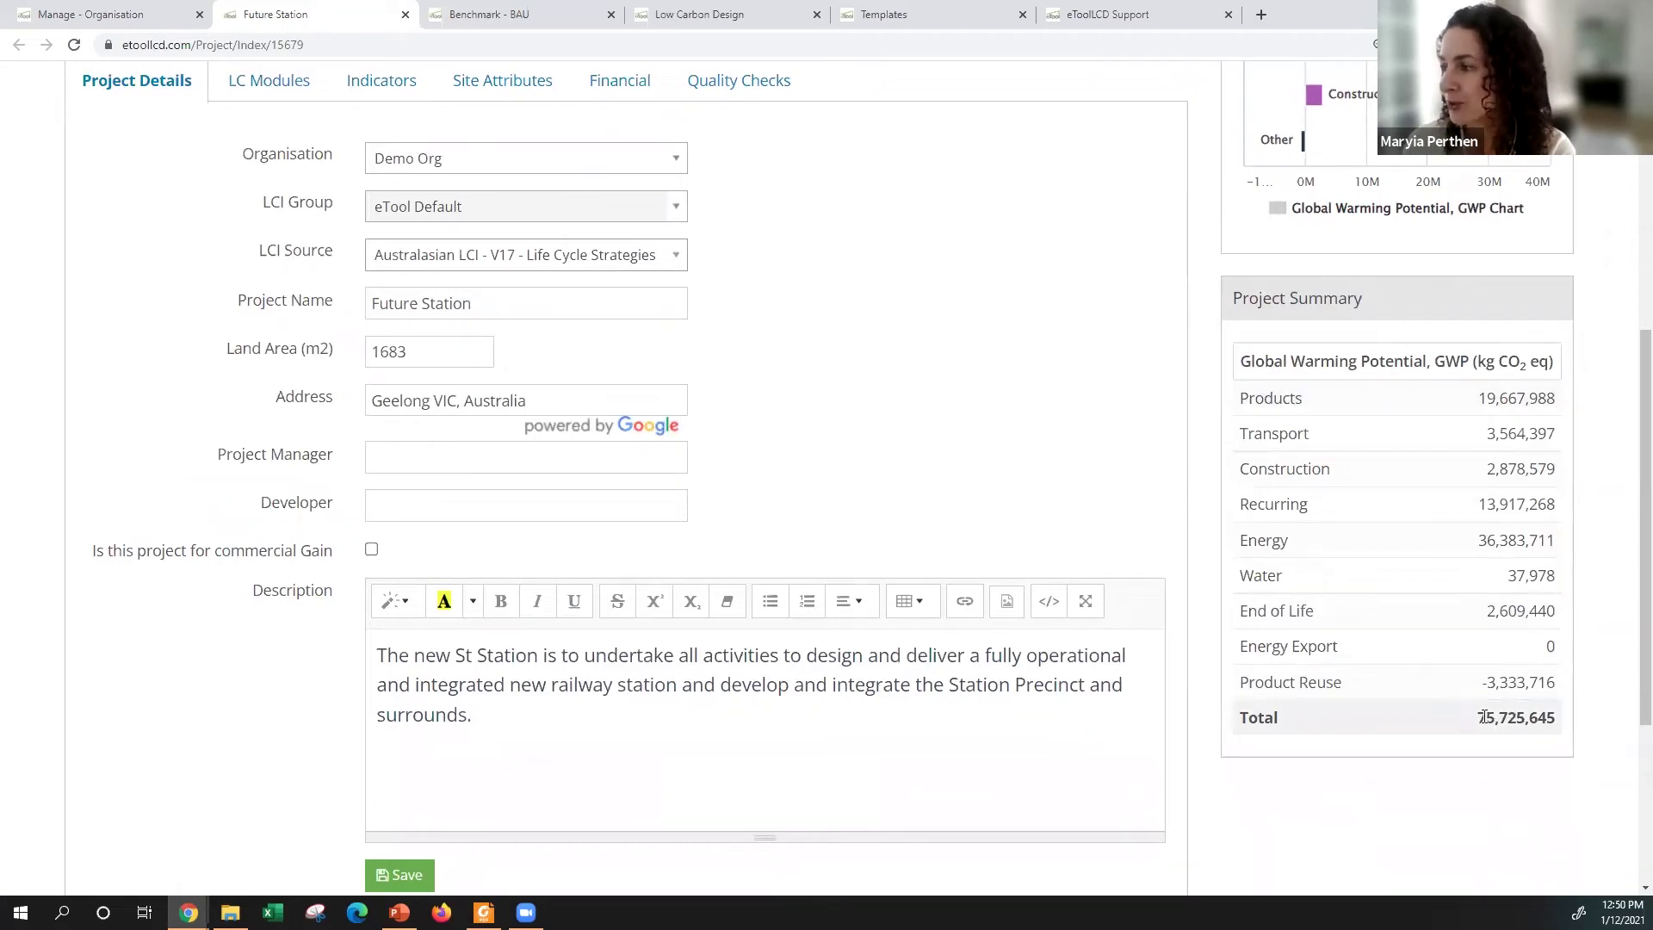
drag(1522, 721, 1550, 723)
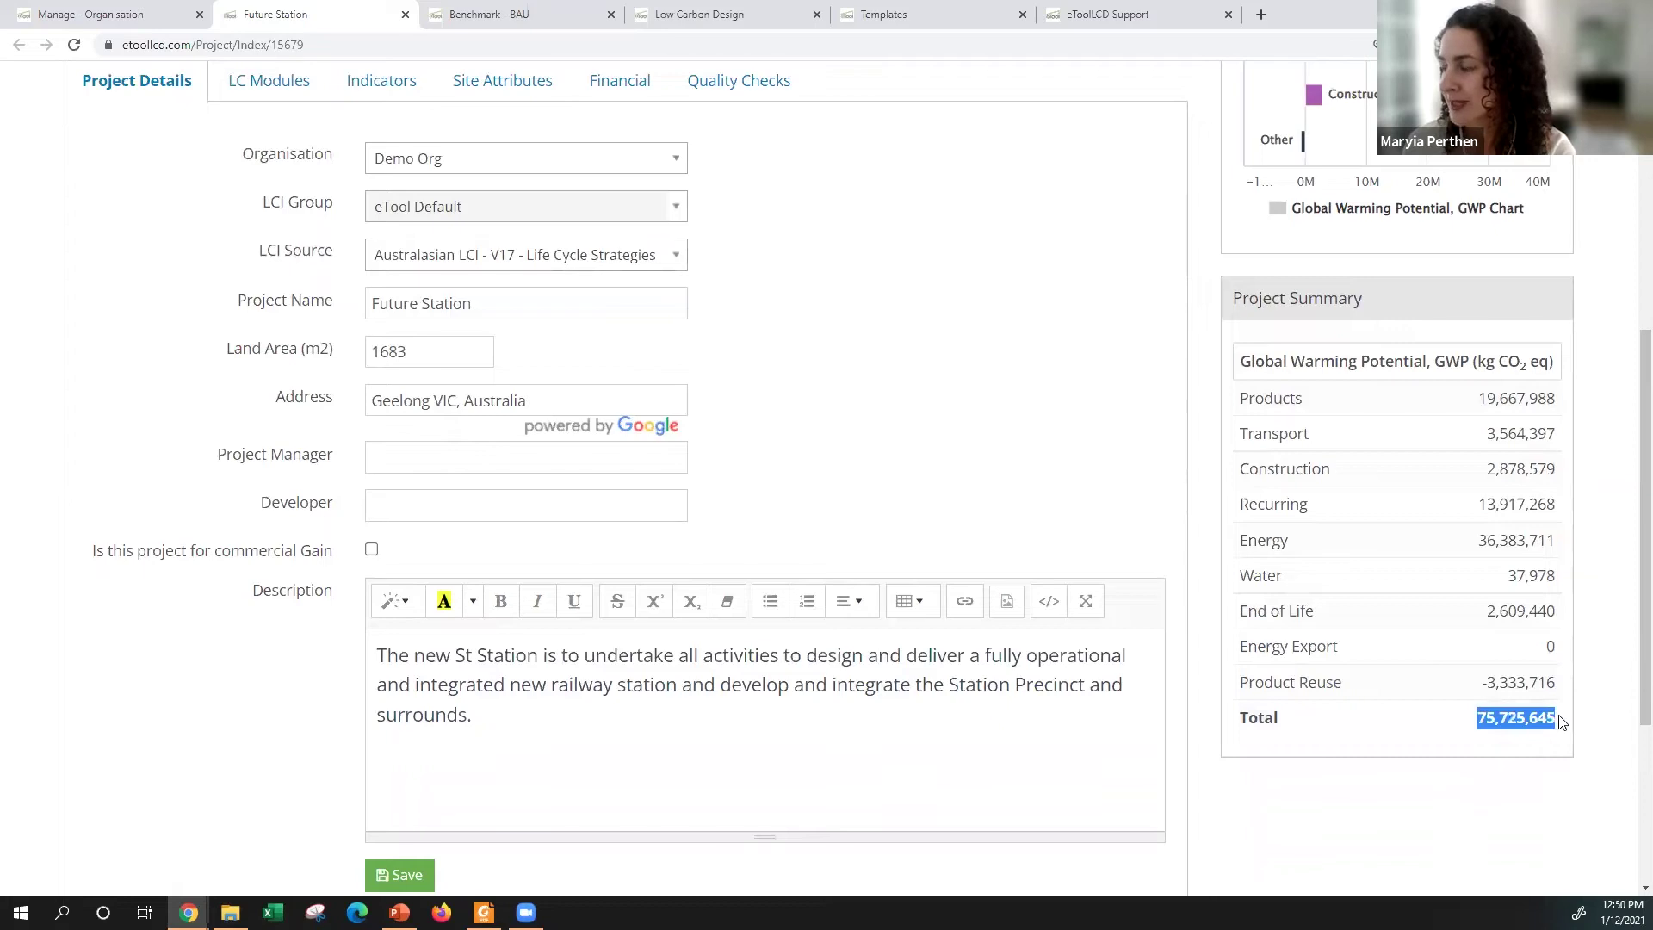
scroll(1498, 740, down, 1)
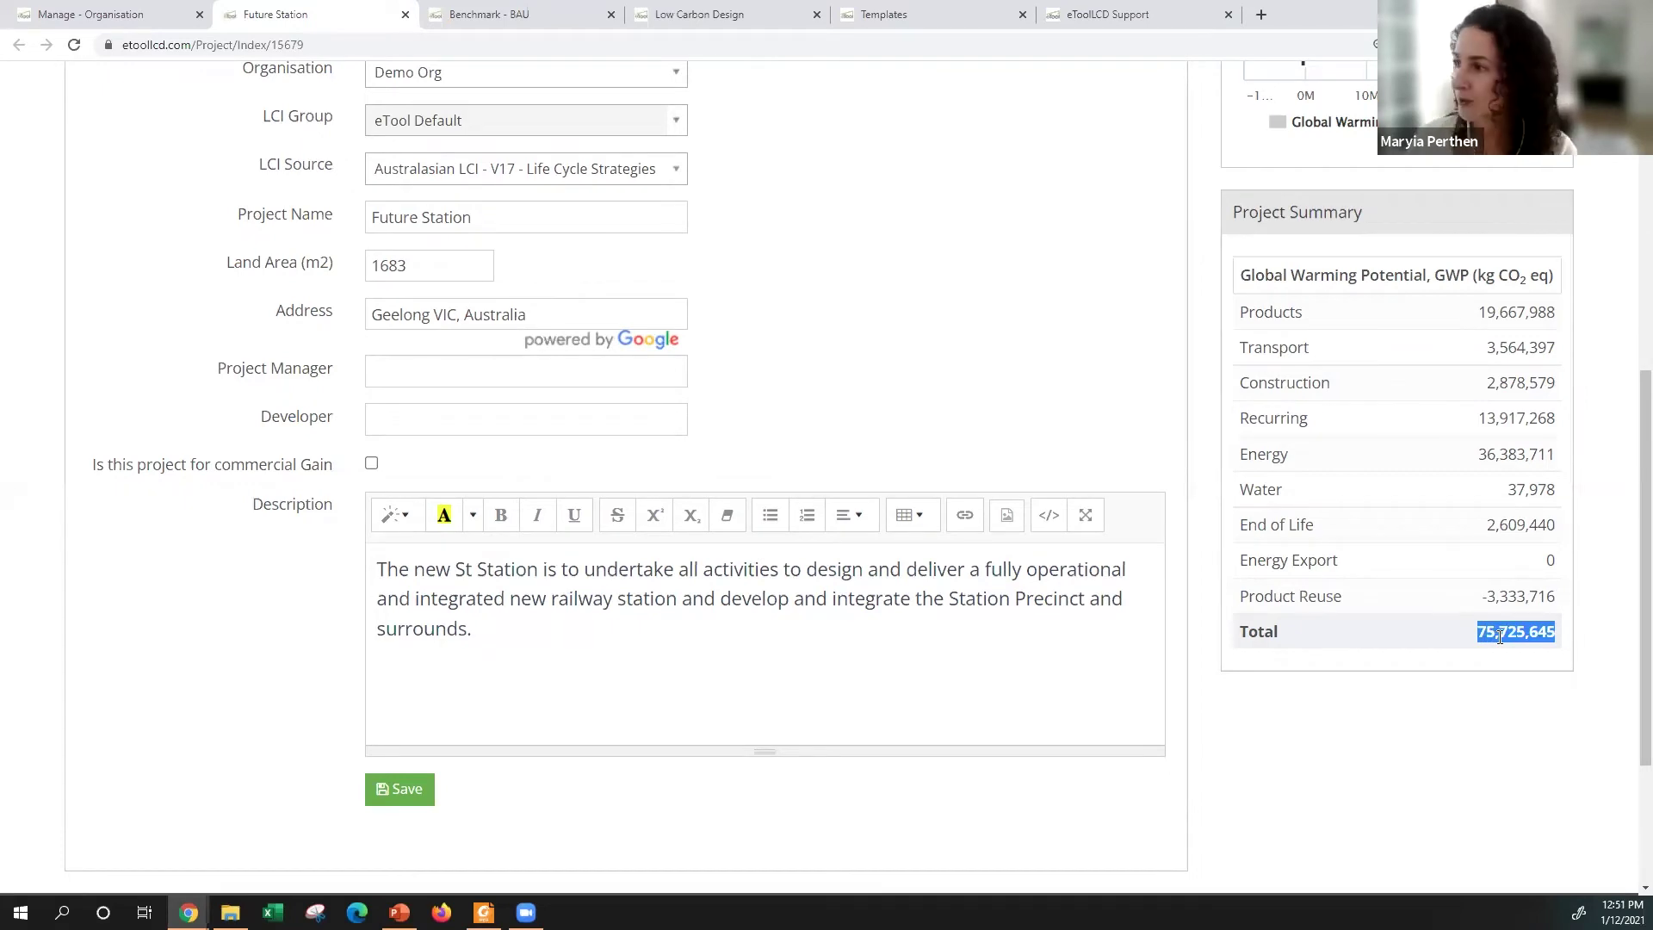
Step: Examine the Project Summary's GWP contributions, highlighting the Energy, Products, Construction, Recurring and Product Reuse values in turn
click(1476, 669)
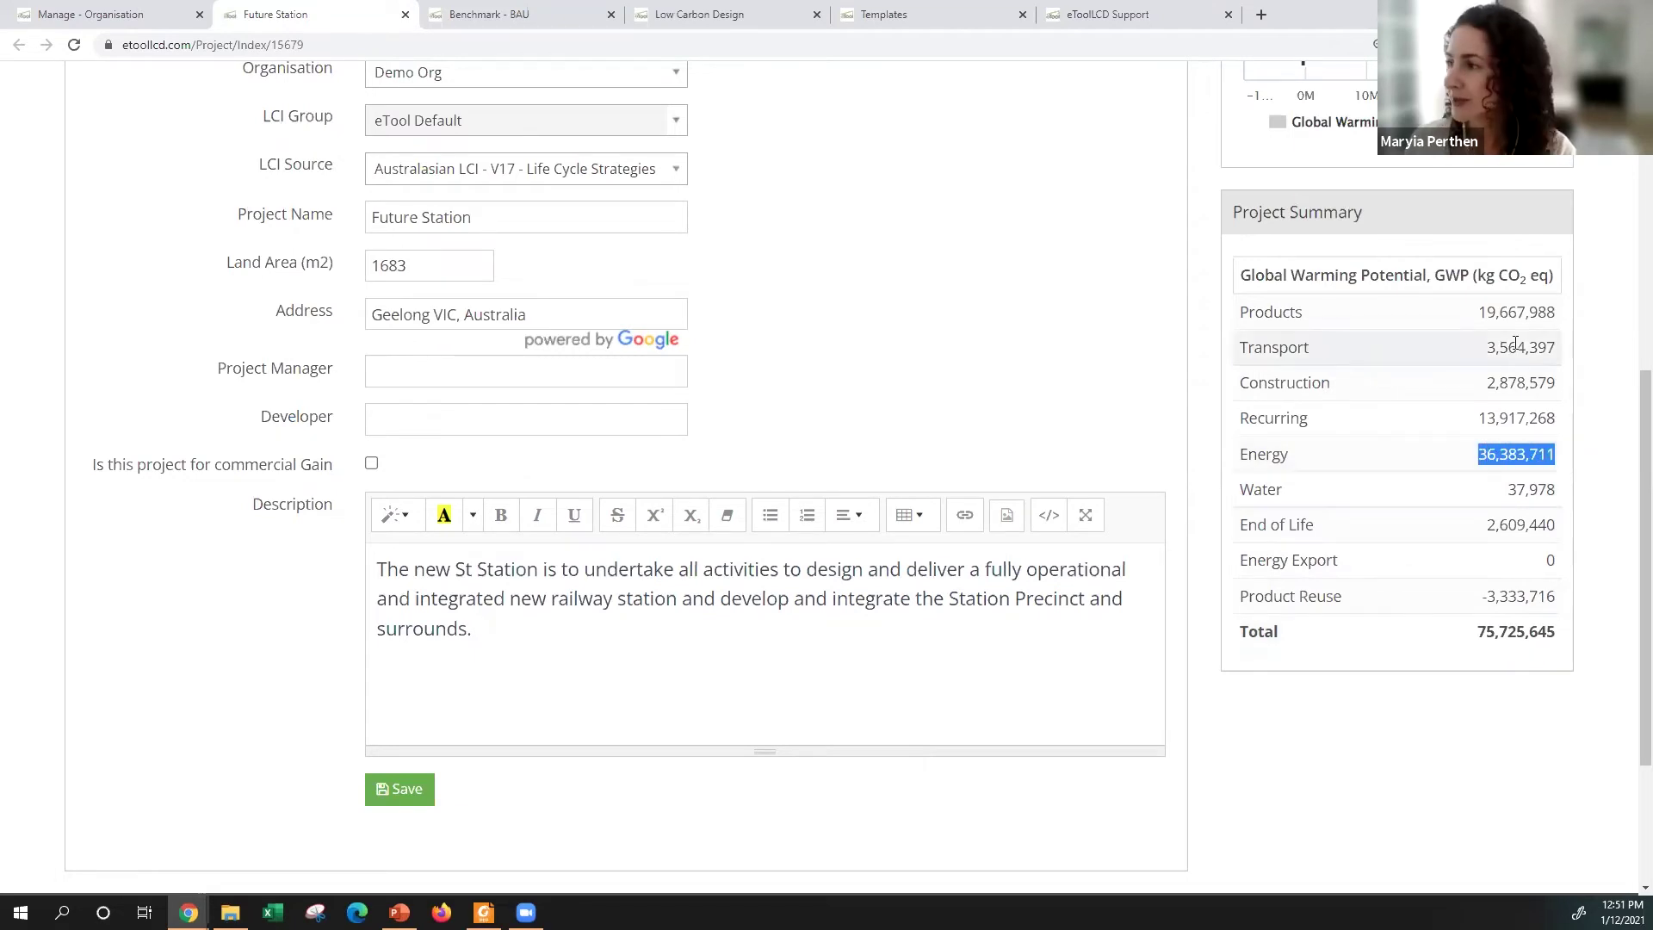
drag(1483, 312, 1556, 322)
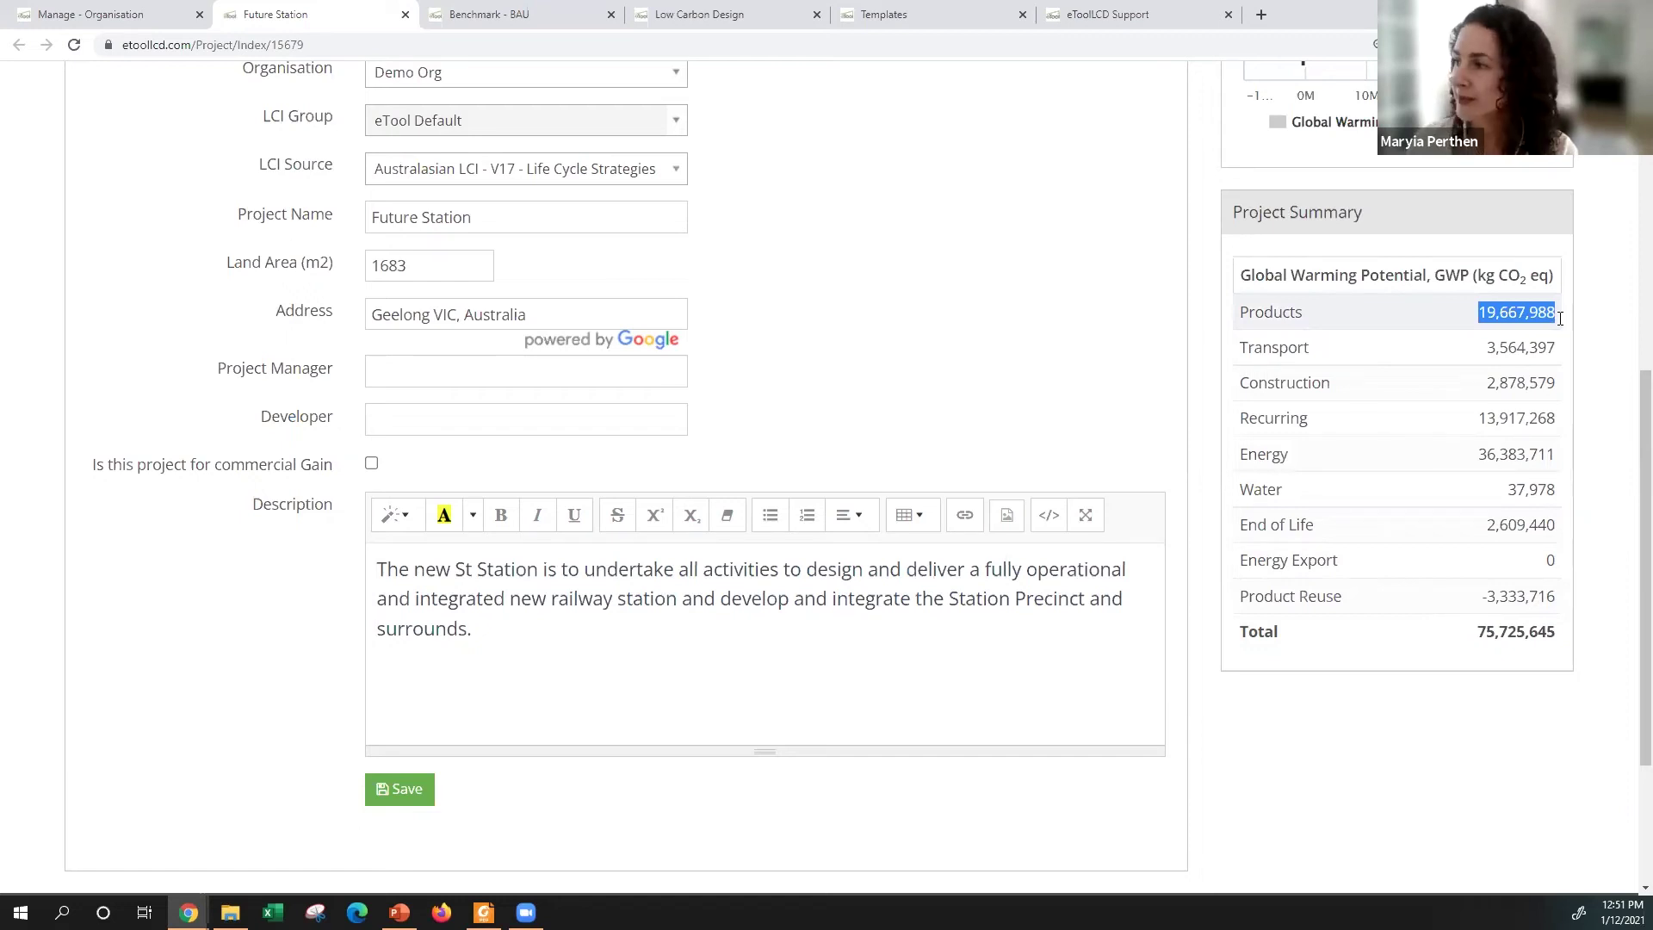
click(1517, 345)
double_click(1517, 382)
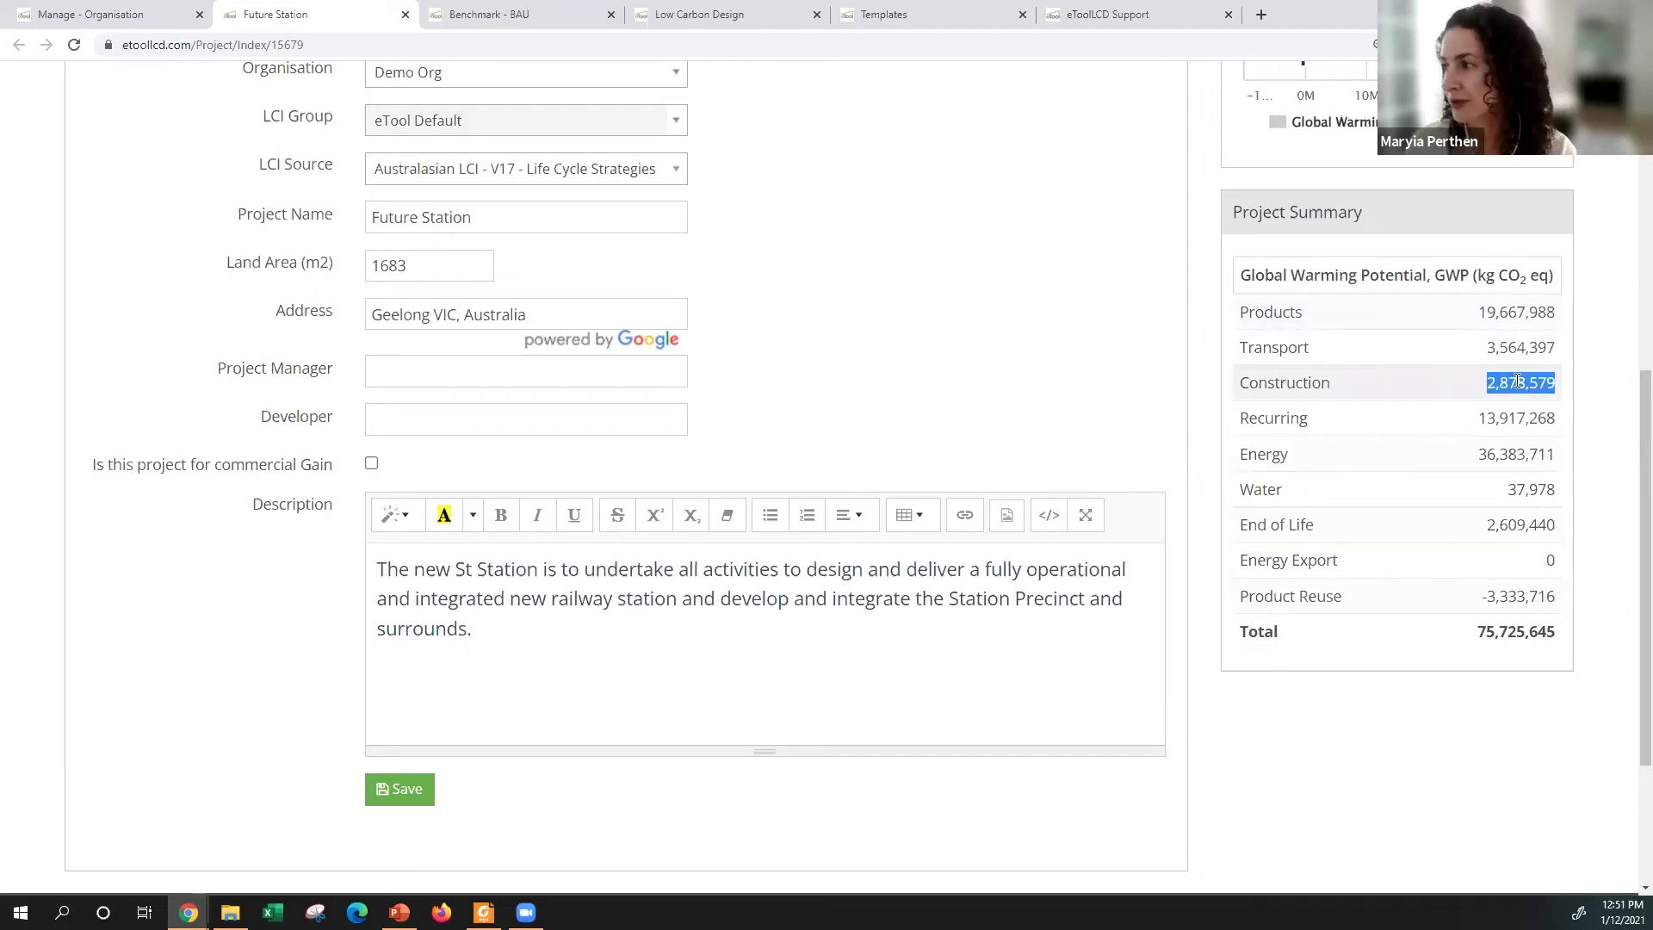
double_click(1504, 420)
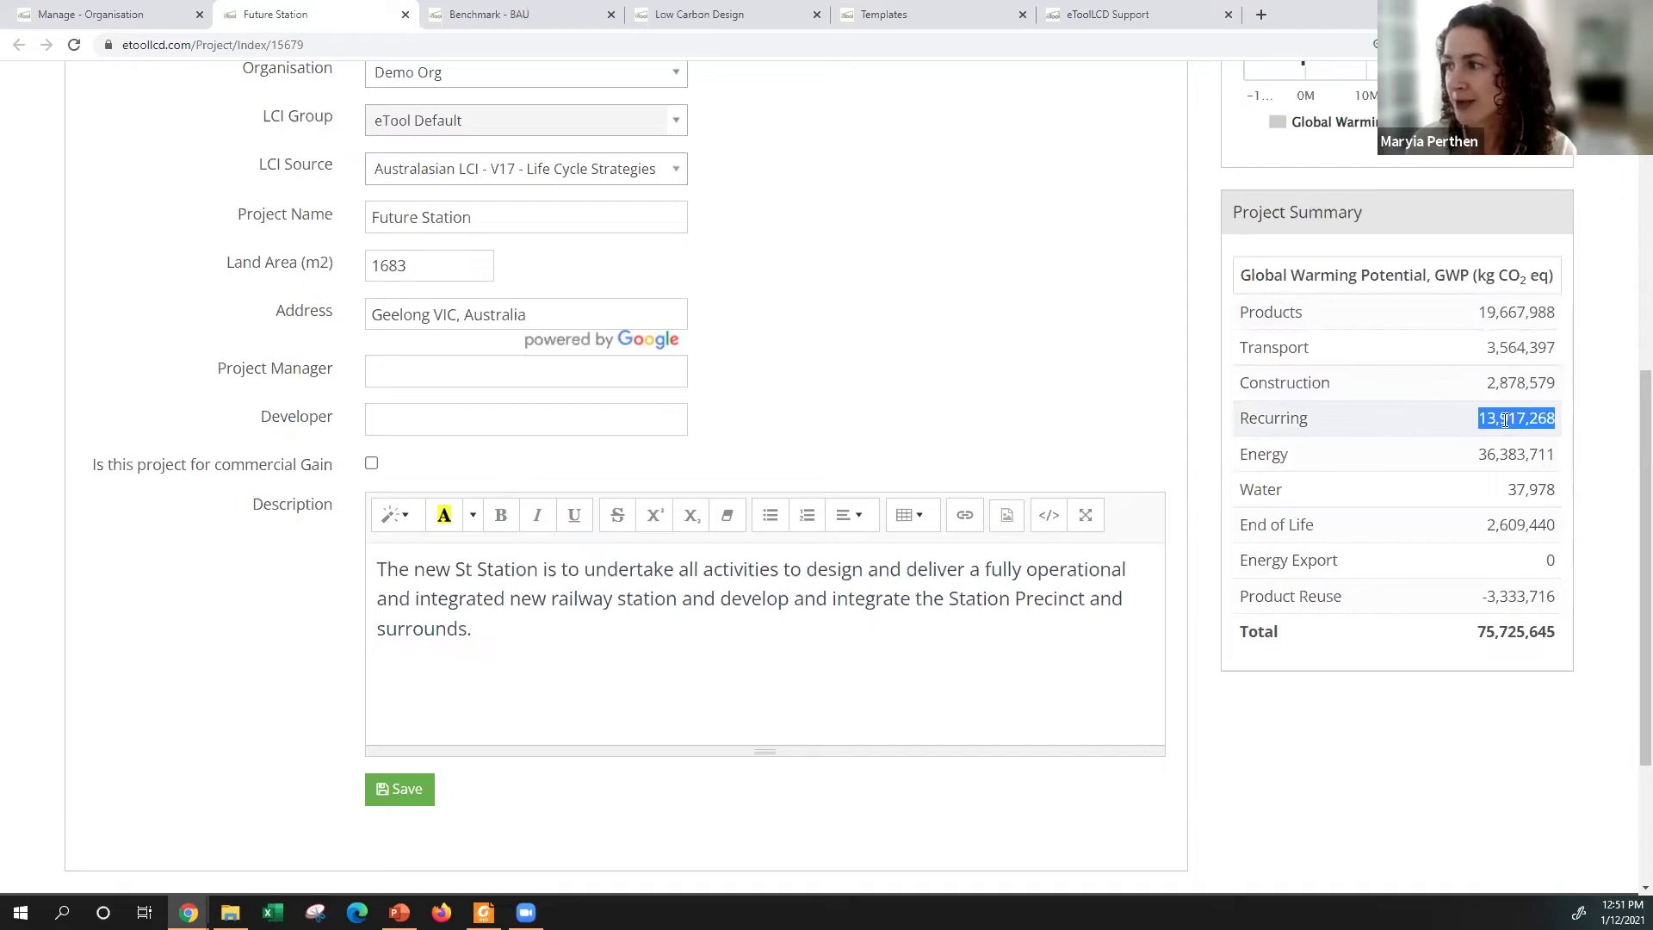
double_click(1528, 490)
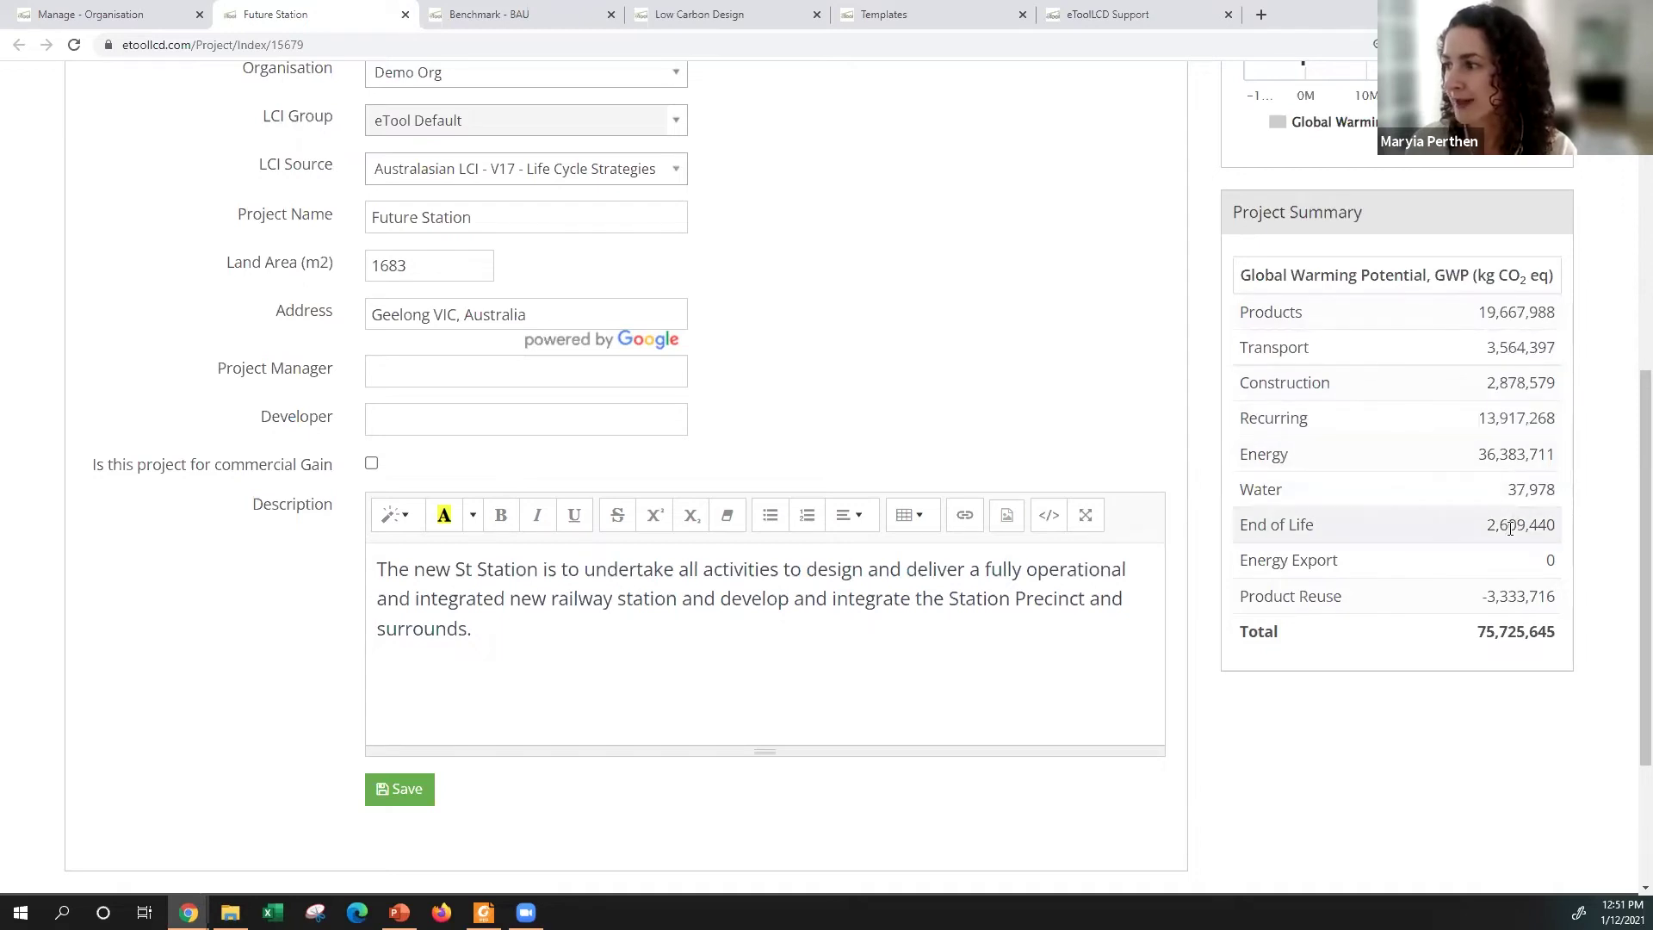
double_click(1524, 600)
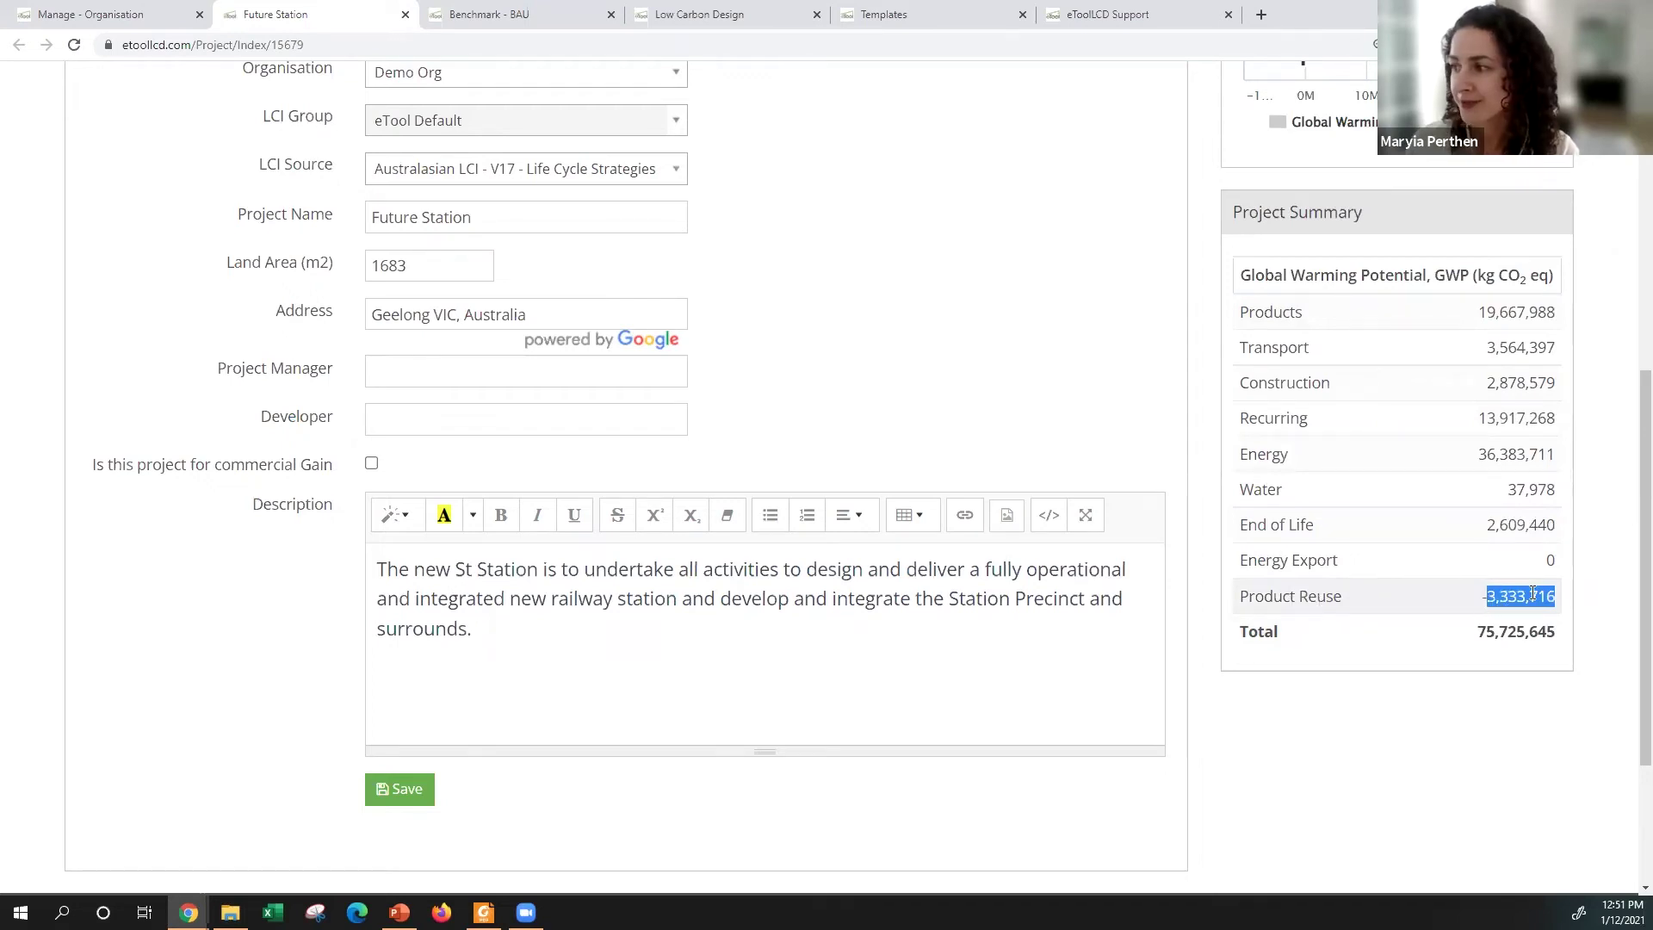
click(1485, 744)
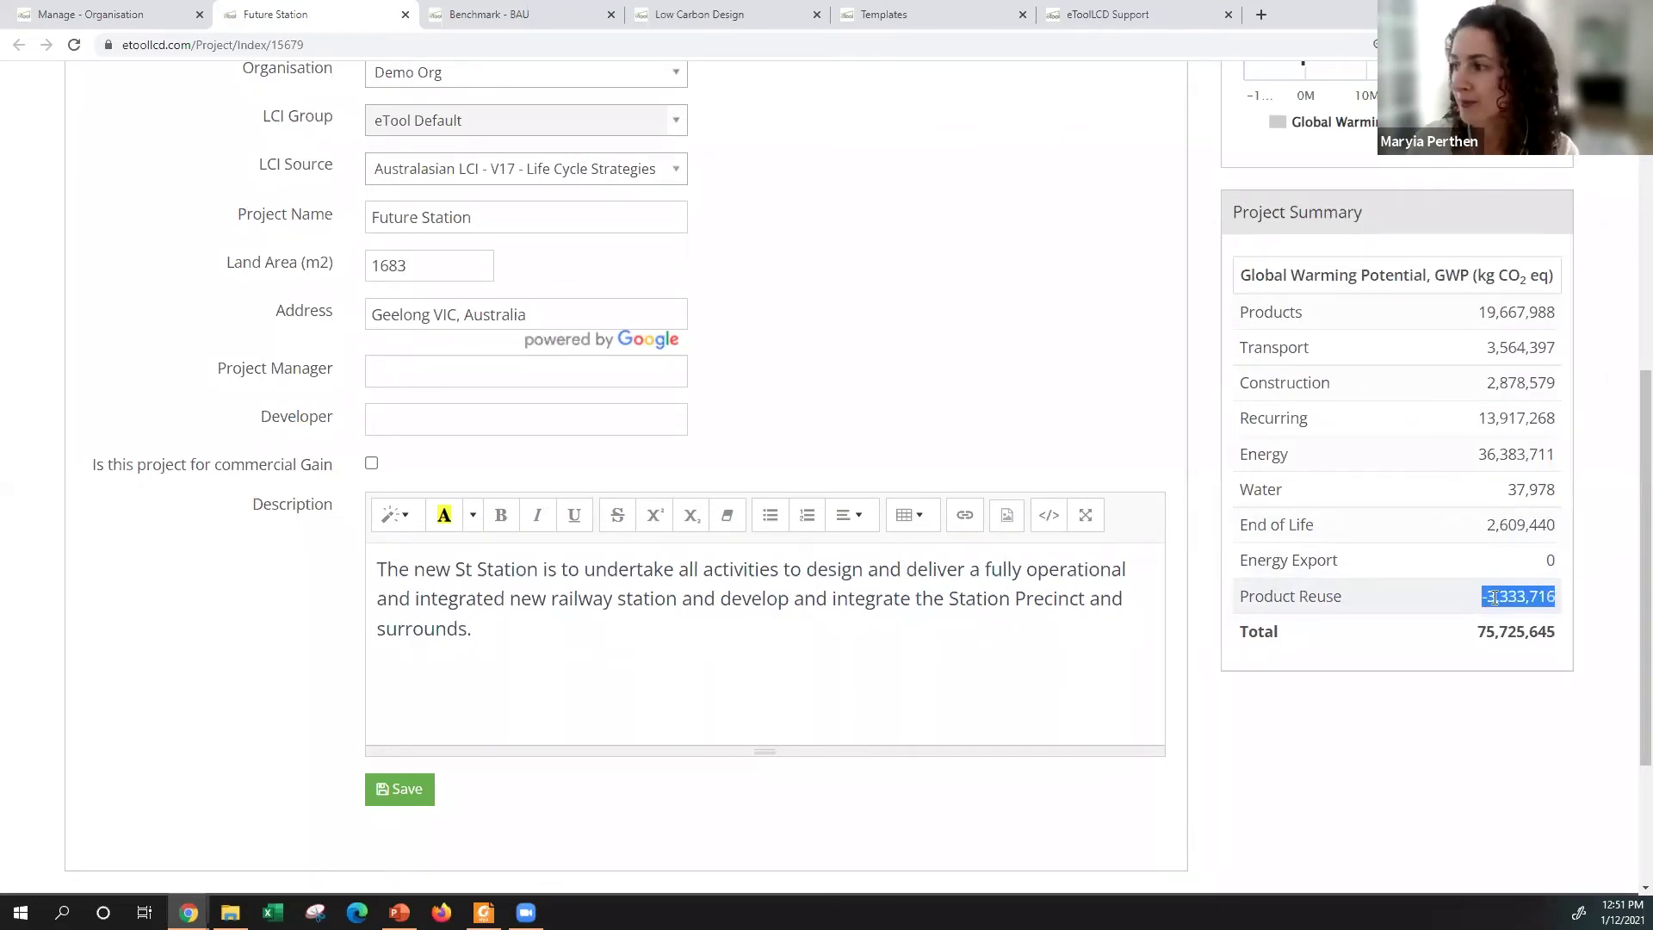
Step: Switch the project's impact indicator to Australian Dollars and review the cost chart and Project Summary breakdown
scroll(1435, 706, up, 7)
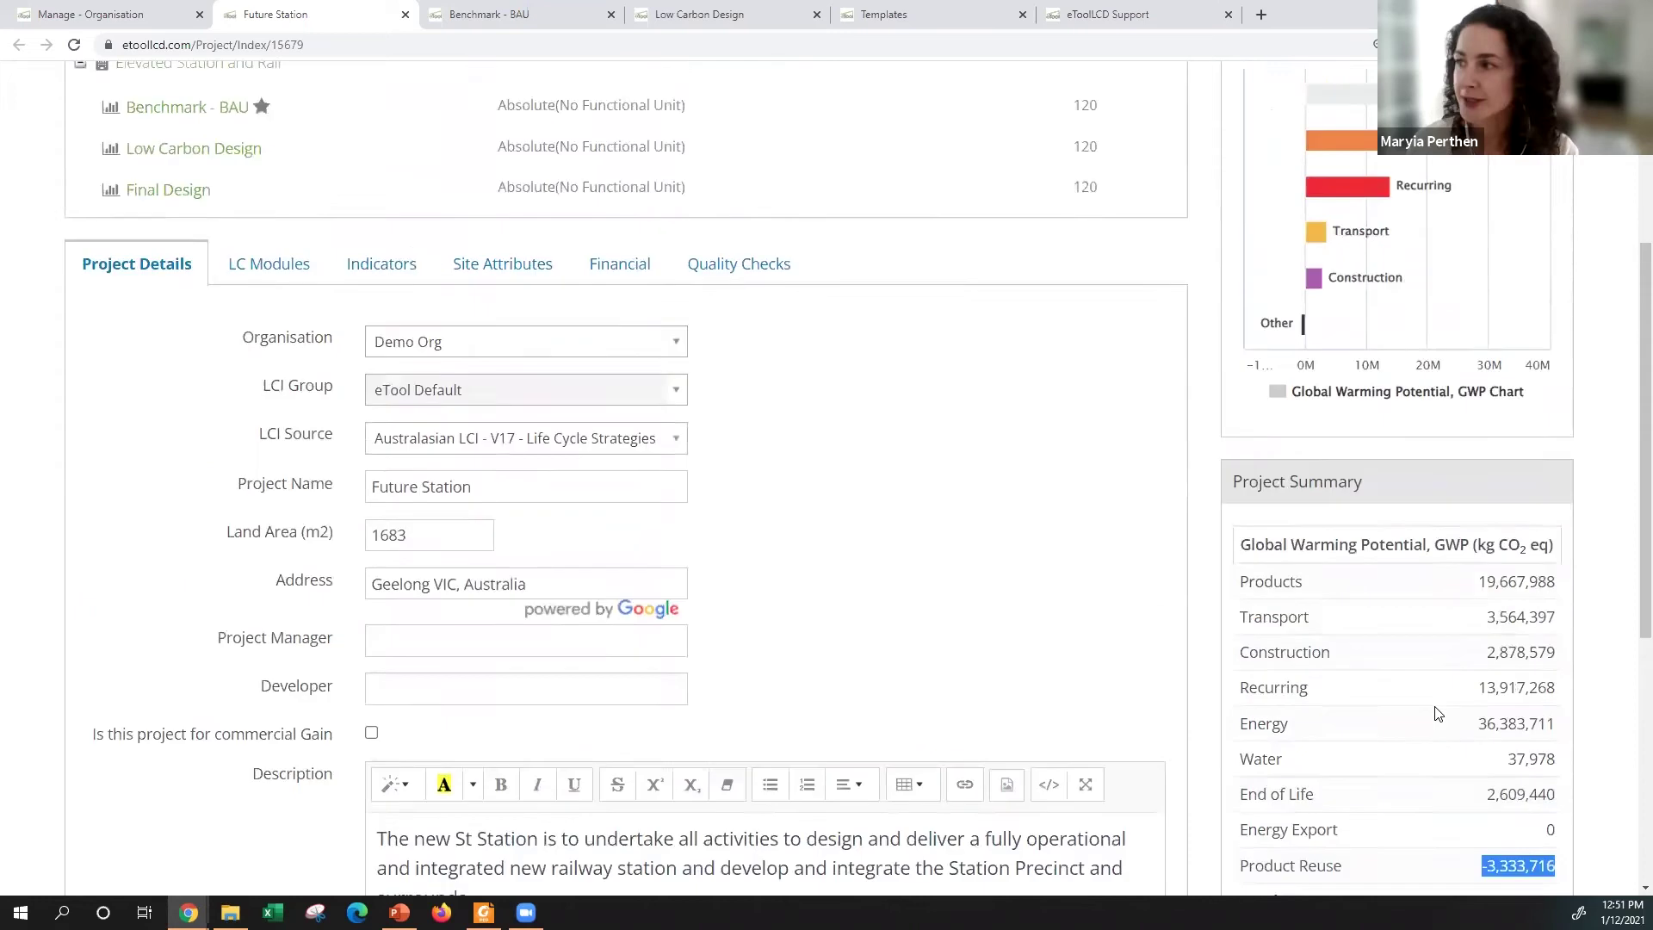
click(1482, 310)
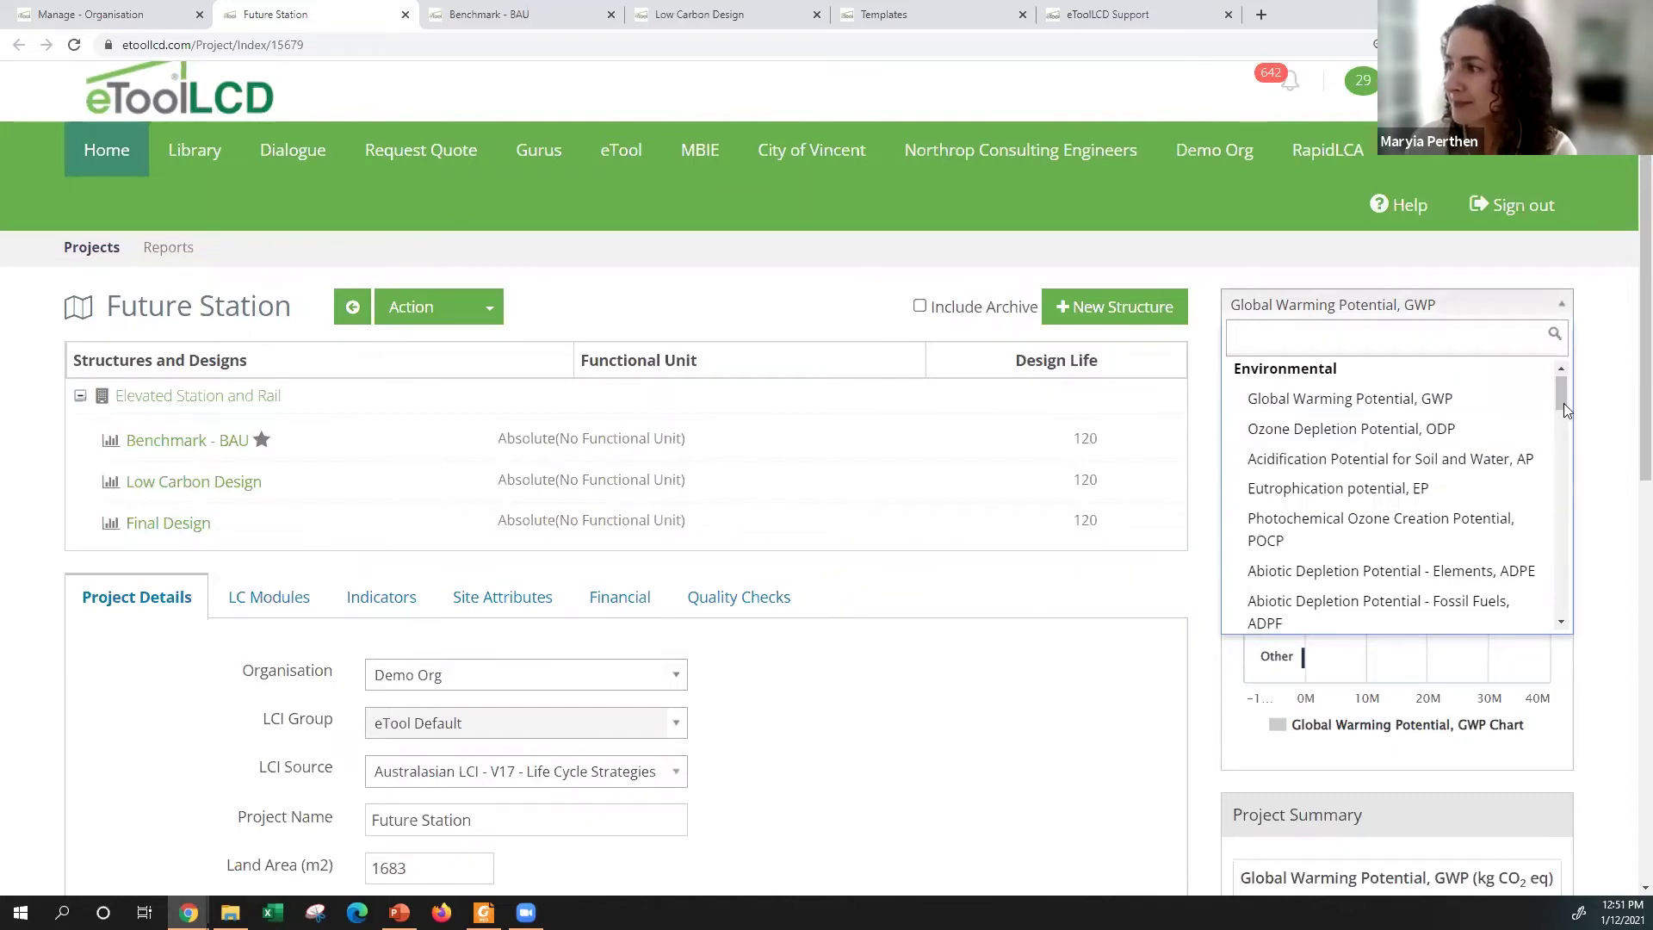
scroll(1563, 413, down, 1)
drag(1562, 428, 1560, 602)
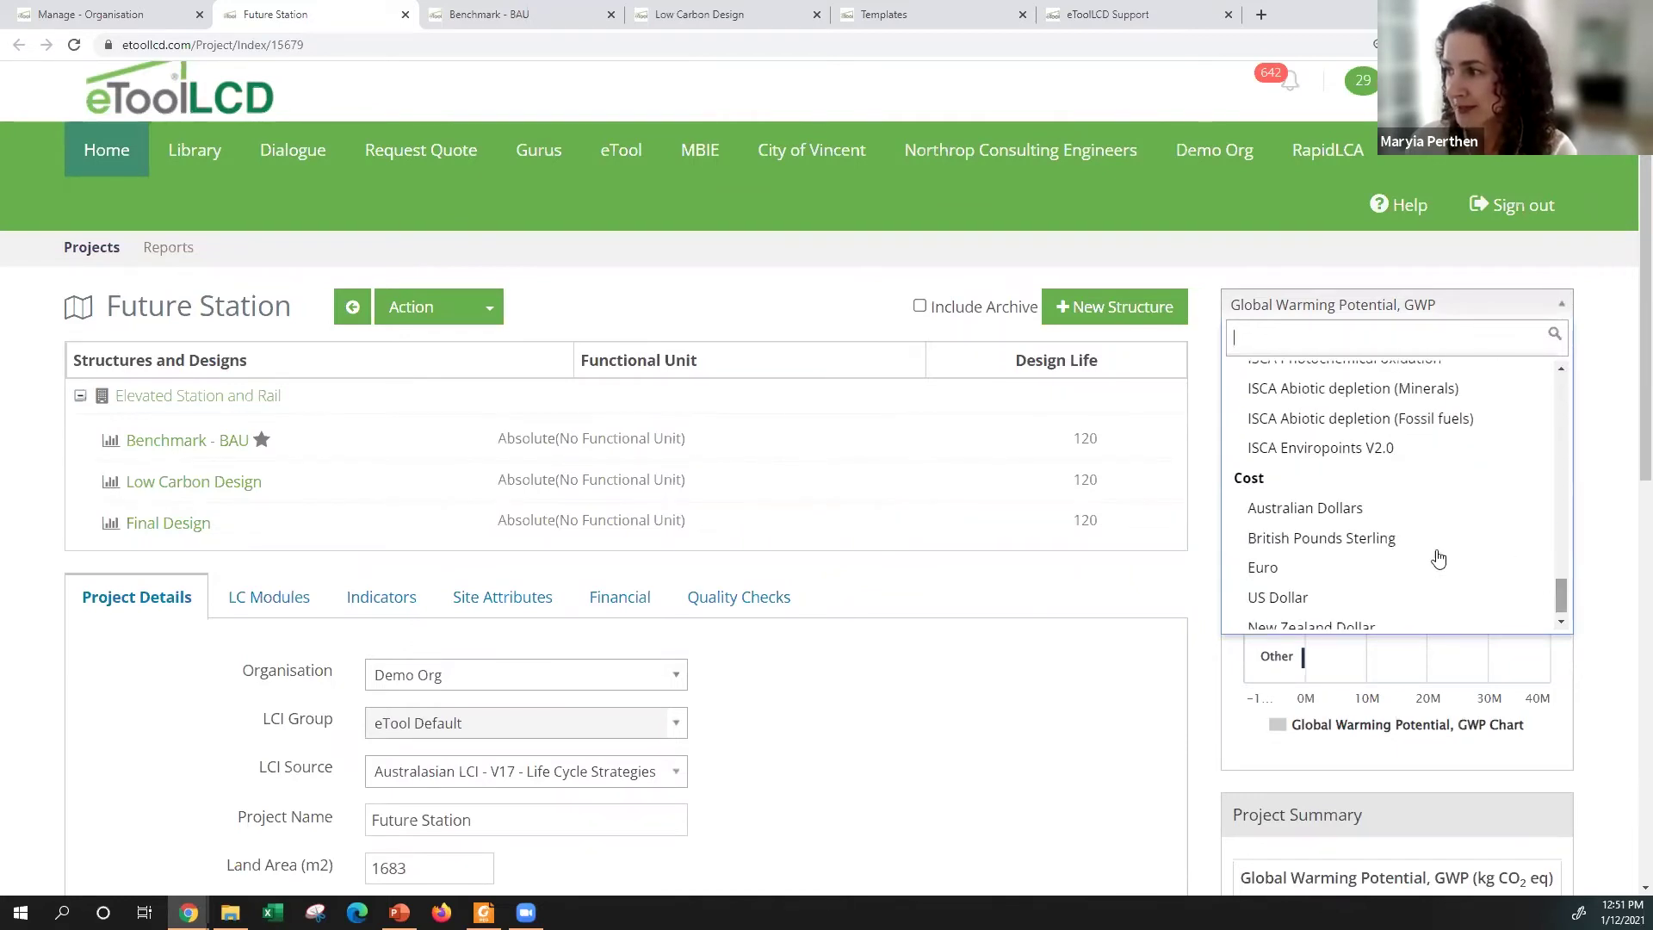
click(1324, 511)
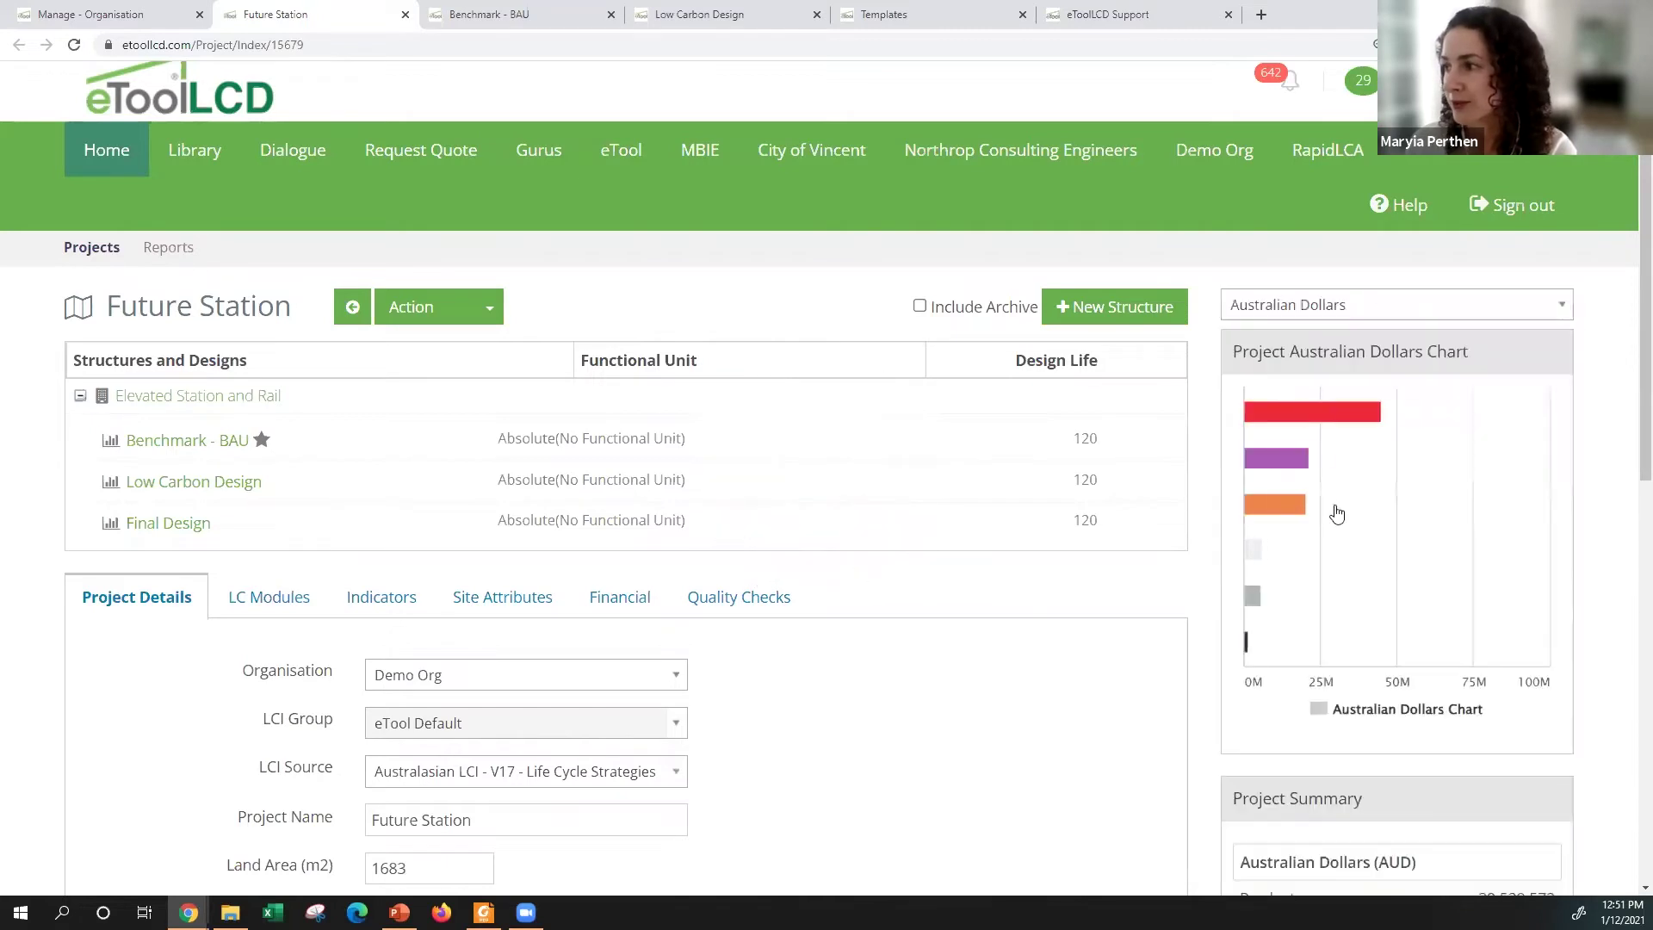
scroll(1629, 338, down, 5)
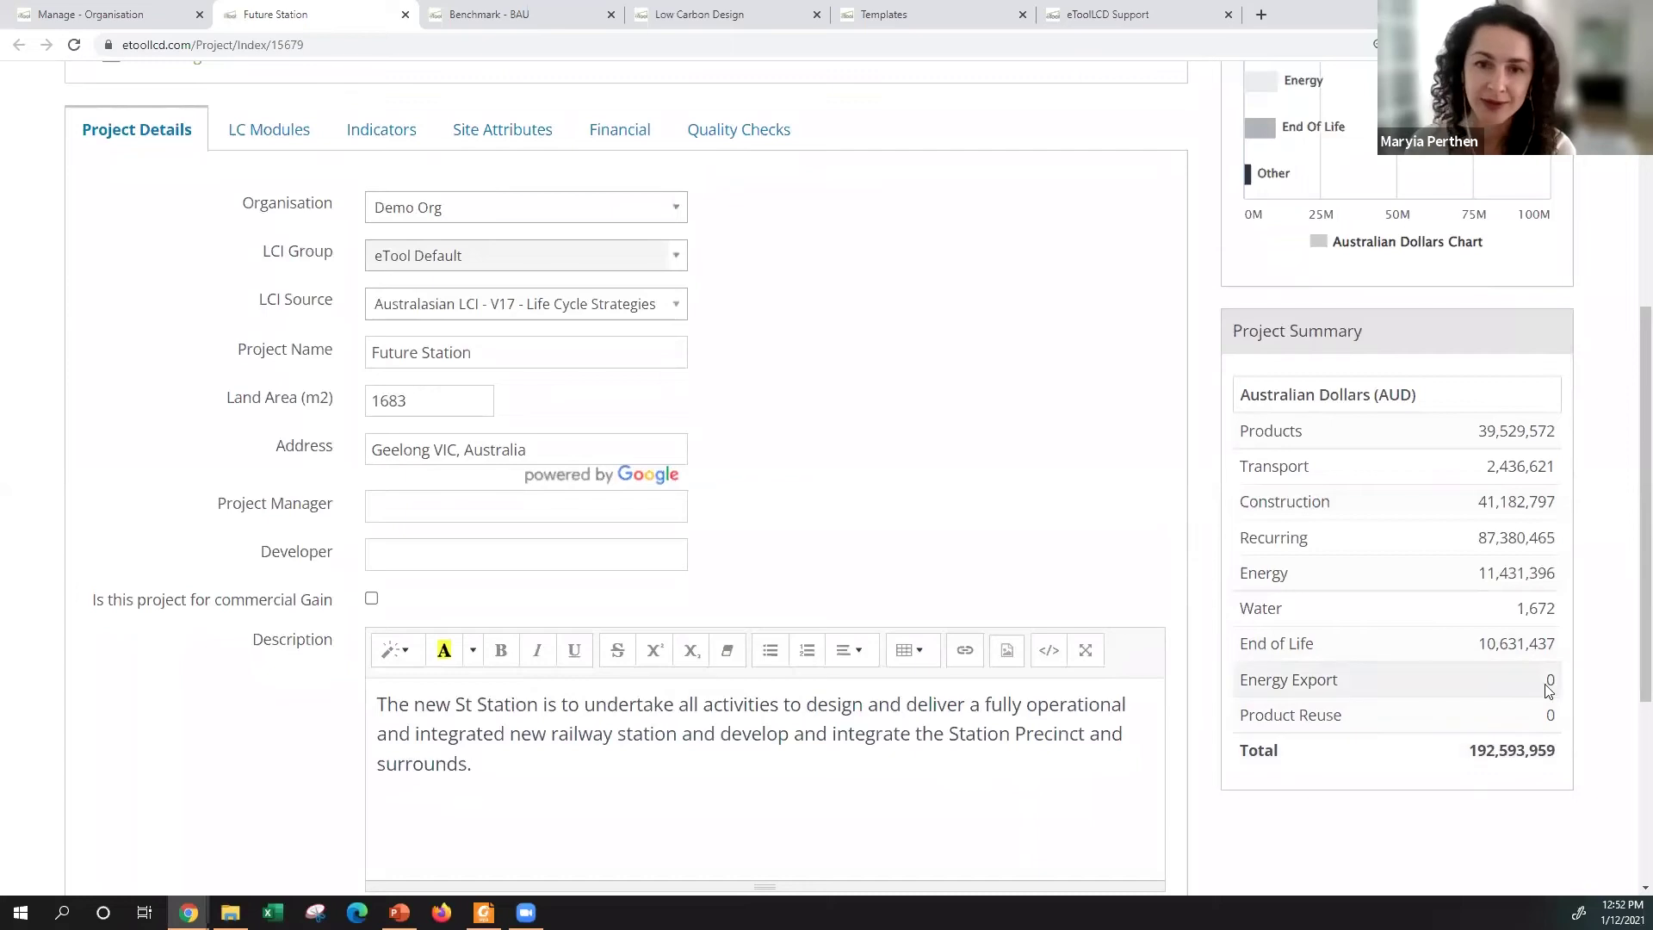
scroll(1530, 613, up, 5)
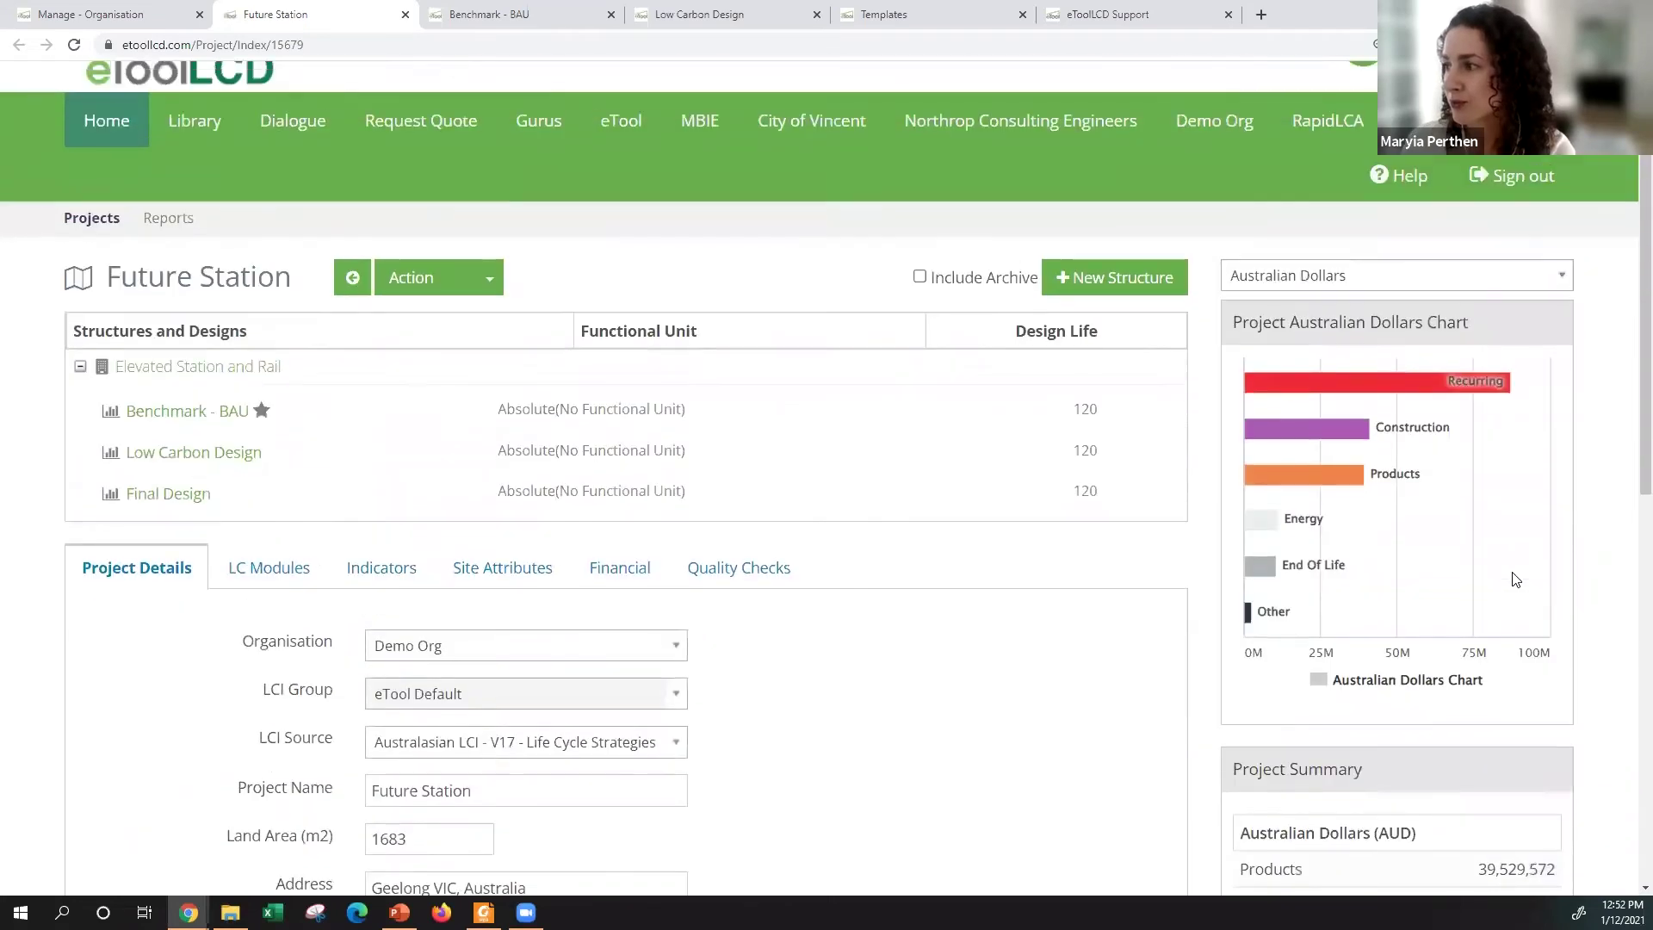
Step: Set the project's impact indicator back to Global Warming Potential, GWP
click(1567, 331)
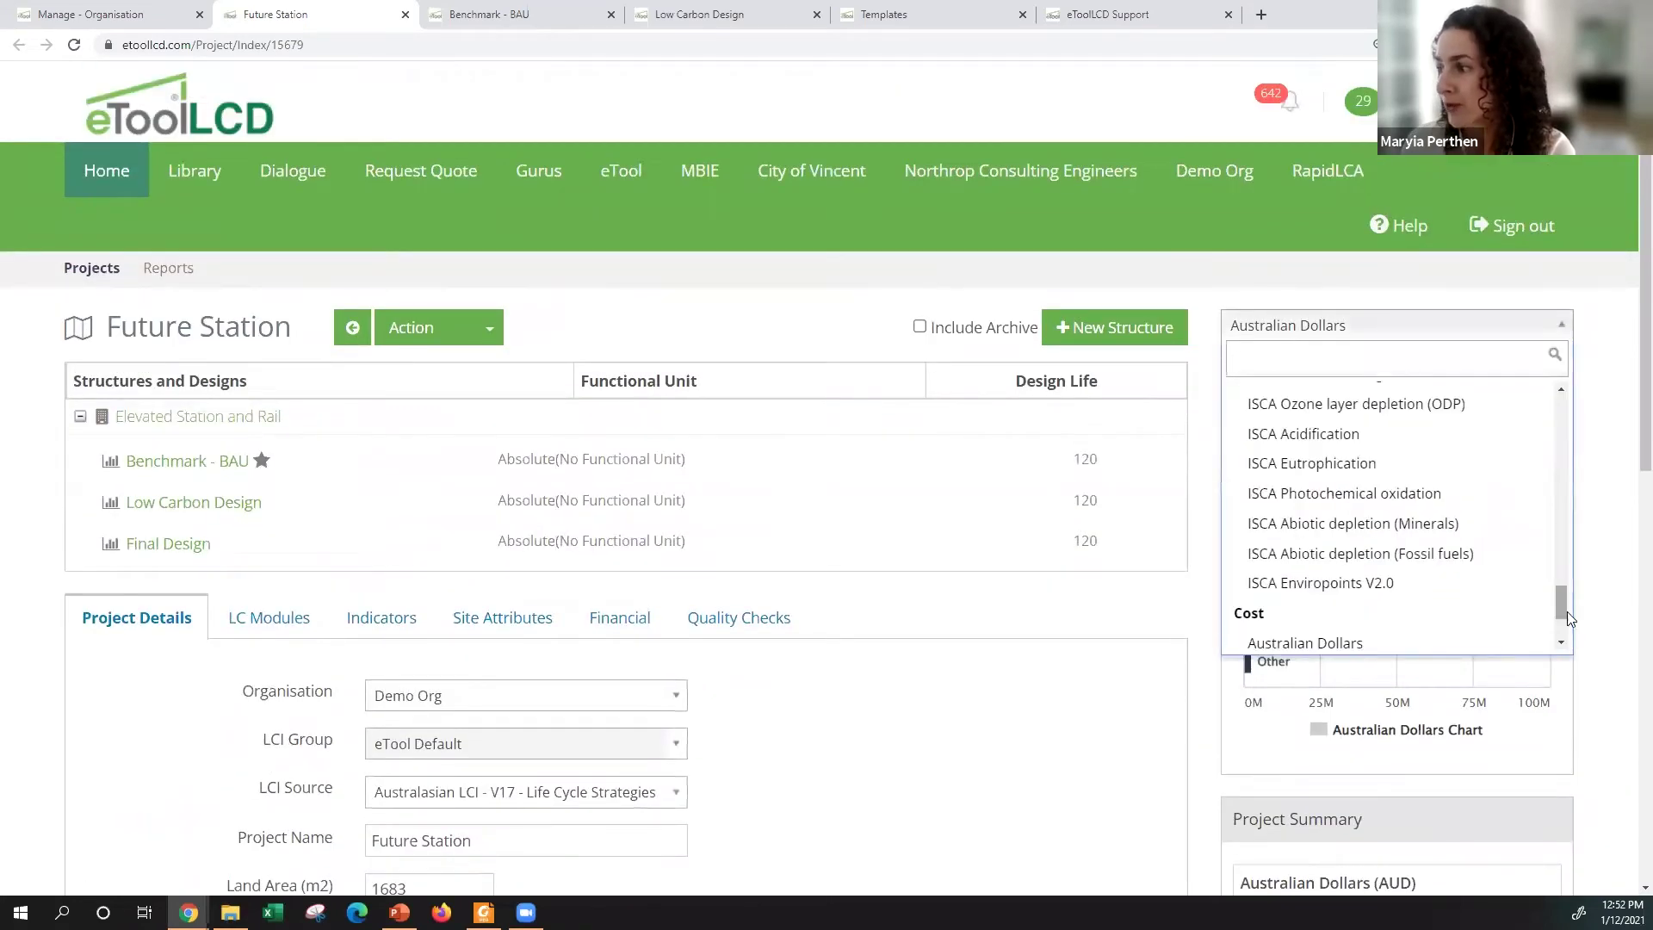
drag(1561, 606, 1559, 394)
click(1368, 426)
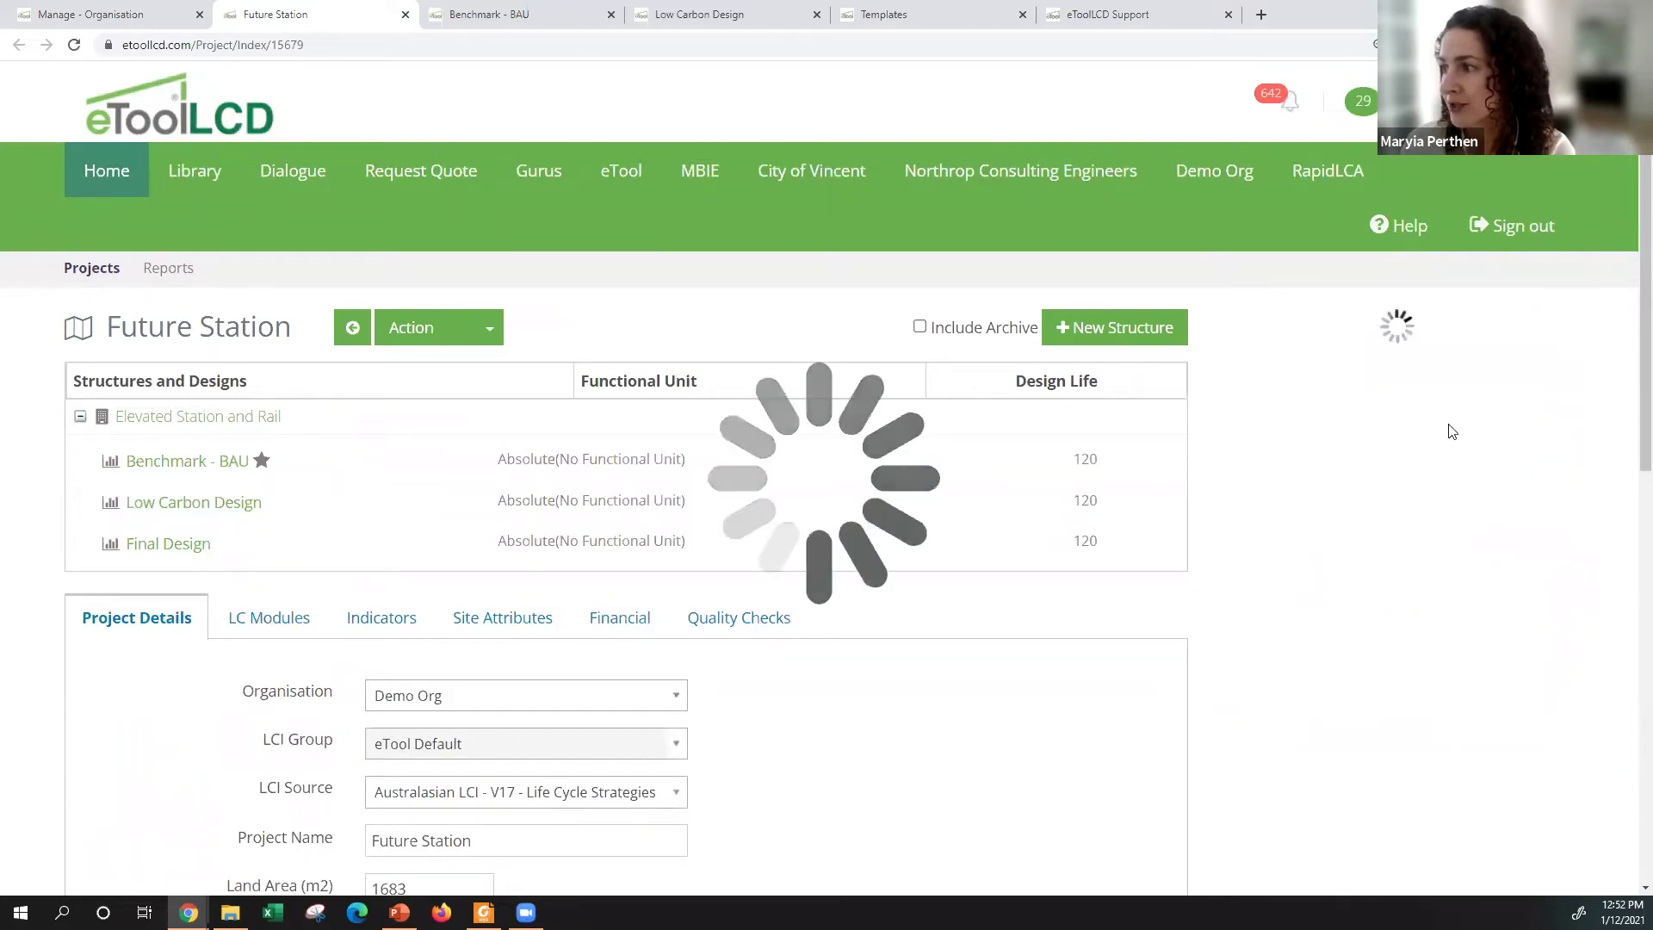
Step: Open the project's LC Modules and review which life cycle stages are in scope
scroll(892, 542, down, 1)
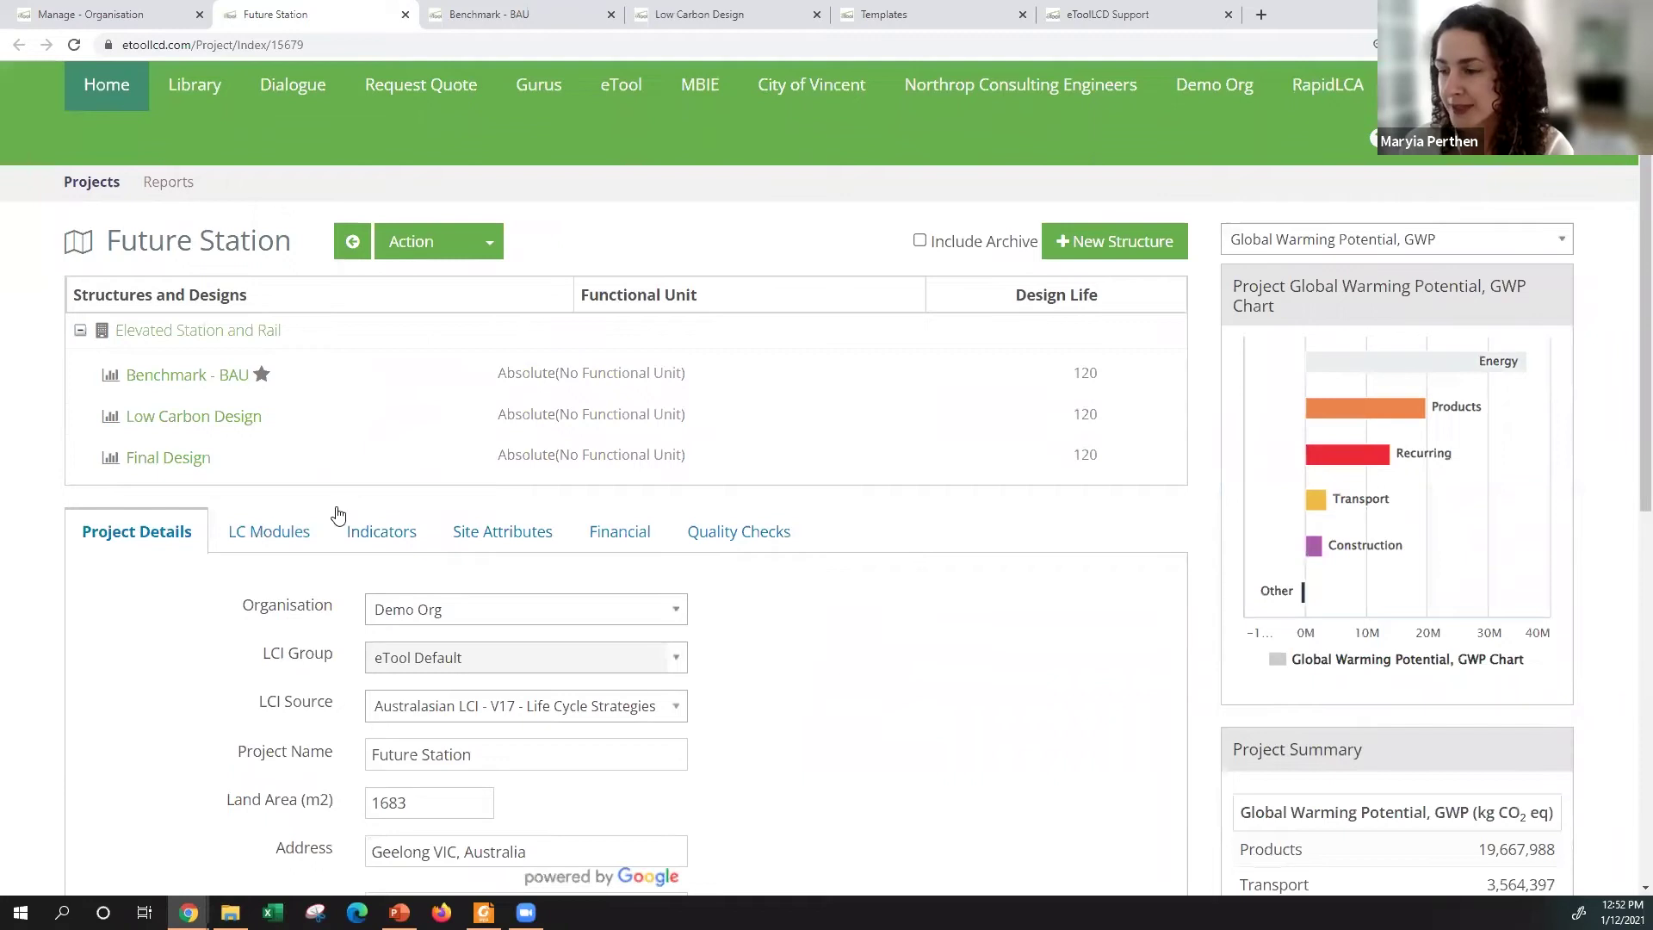
scroll(465, 504, down, 2)
click(262, 360)
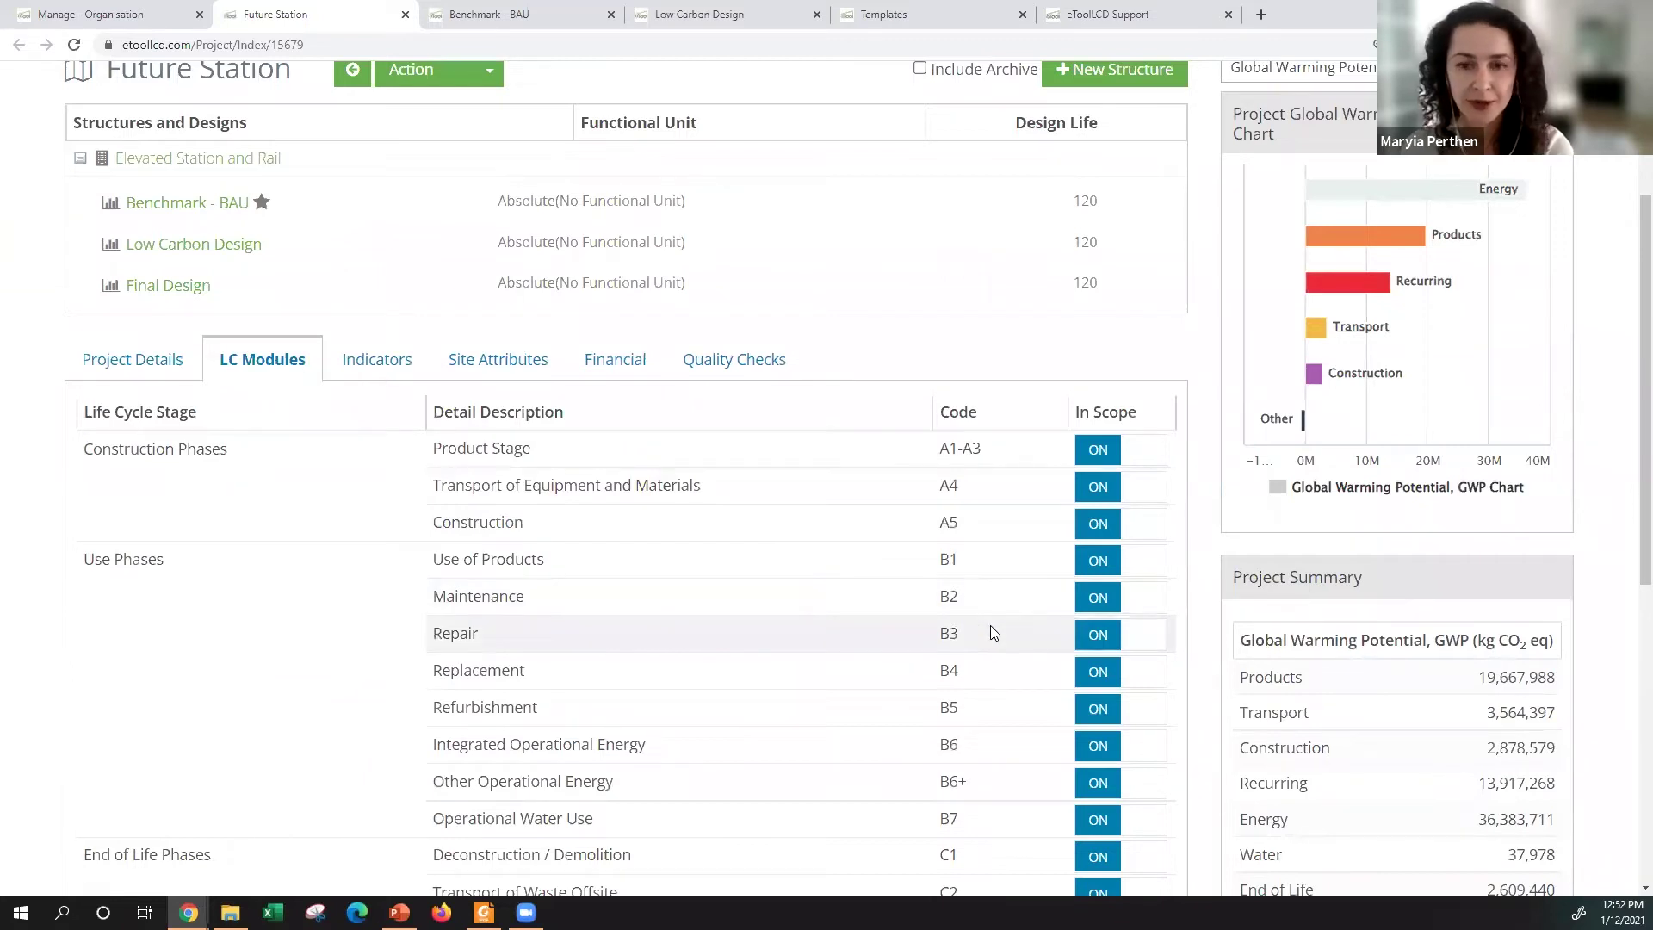
Step: Take the use-phase modules B1, B6, B6+ and B7 out of the project's life cycle scope
scroll(1033, 568, down, 1)
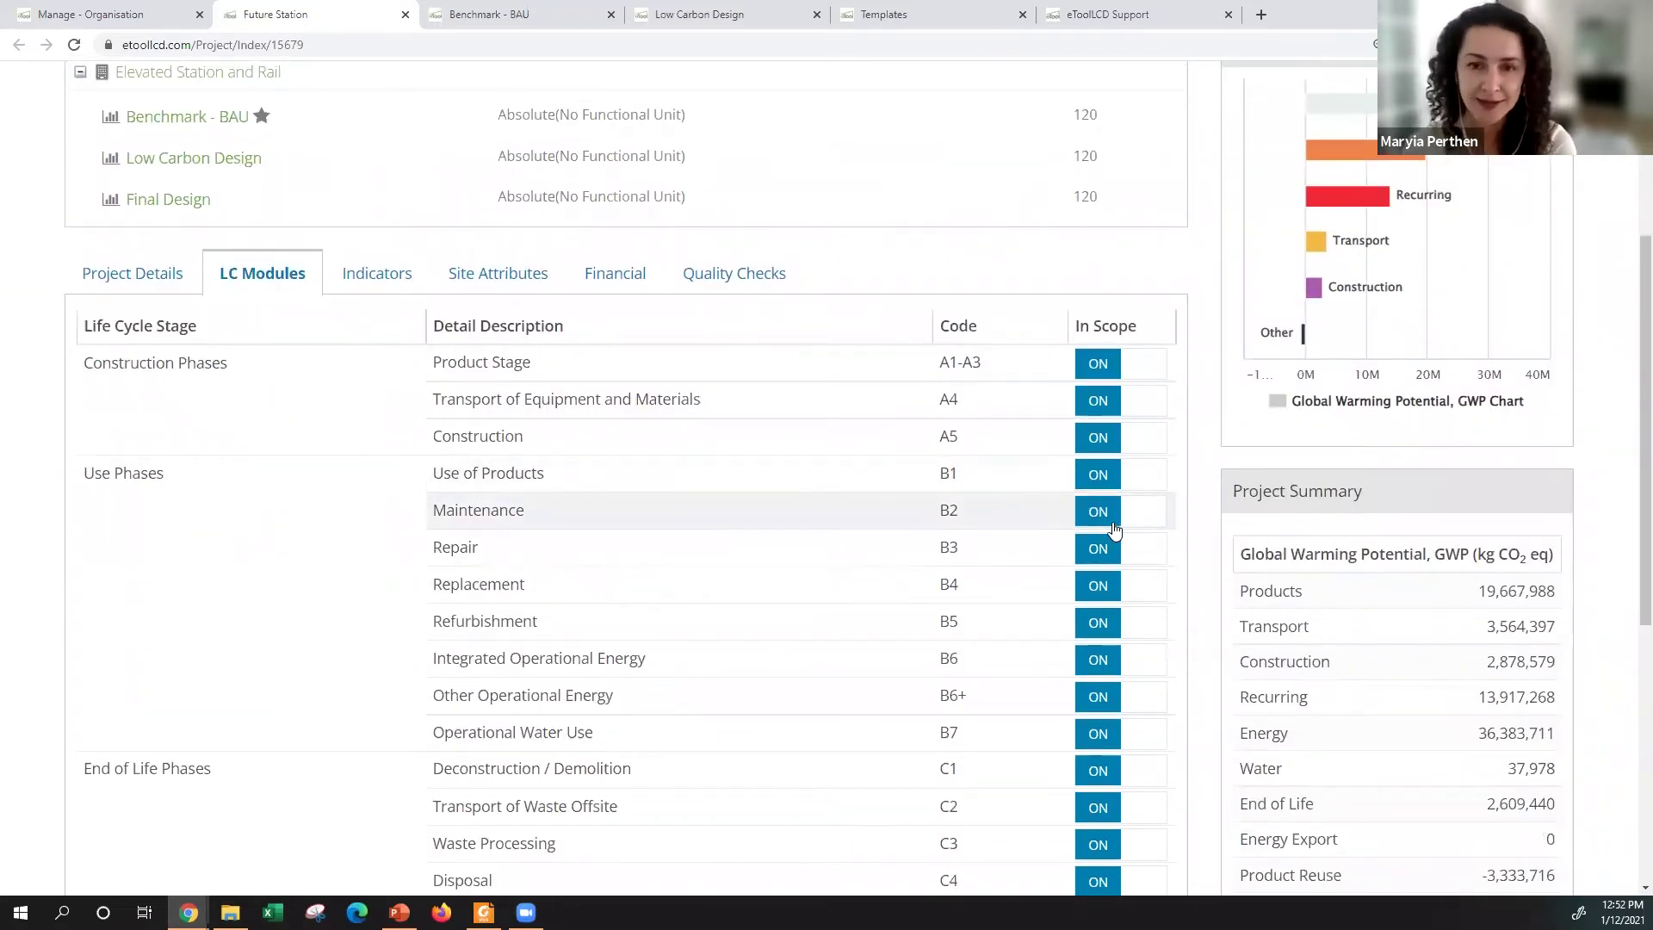
scroll(1110, 534, down, 4)
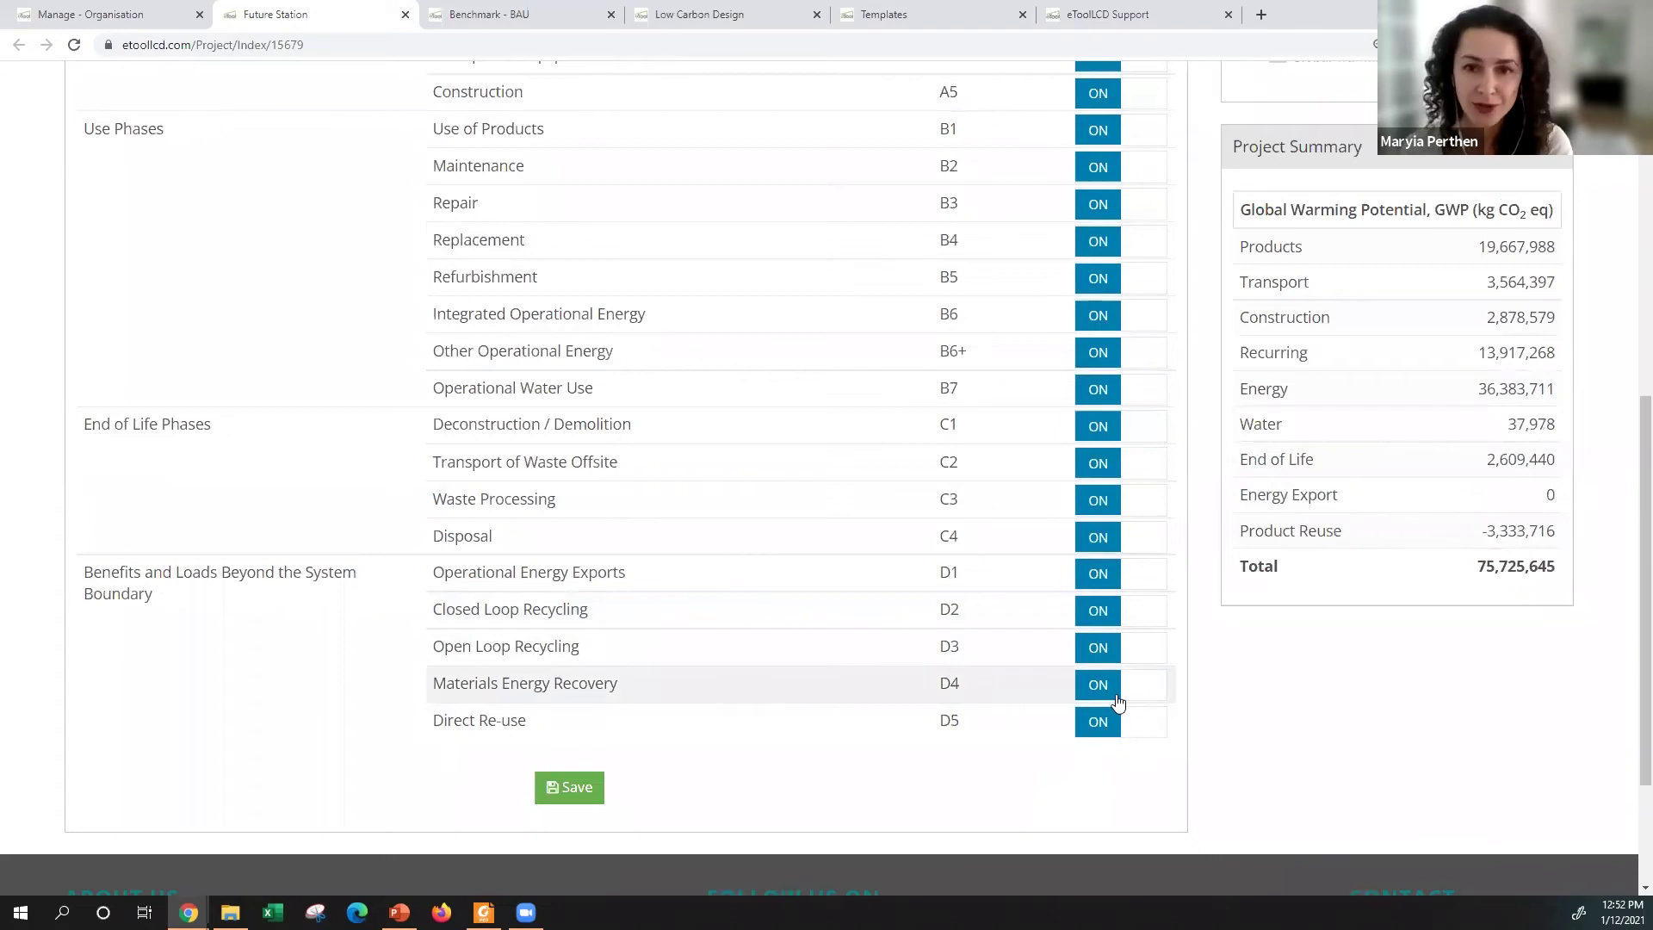
scroll(1118, 701, up, 2)
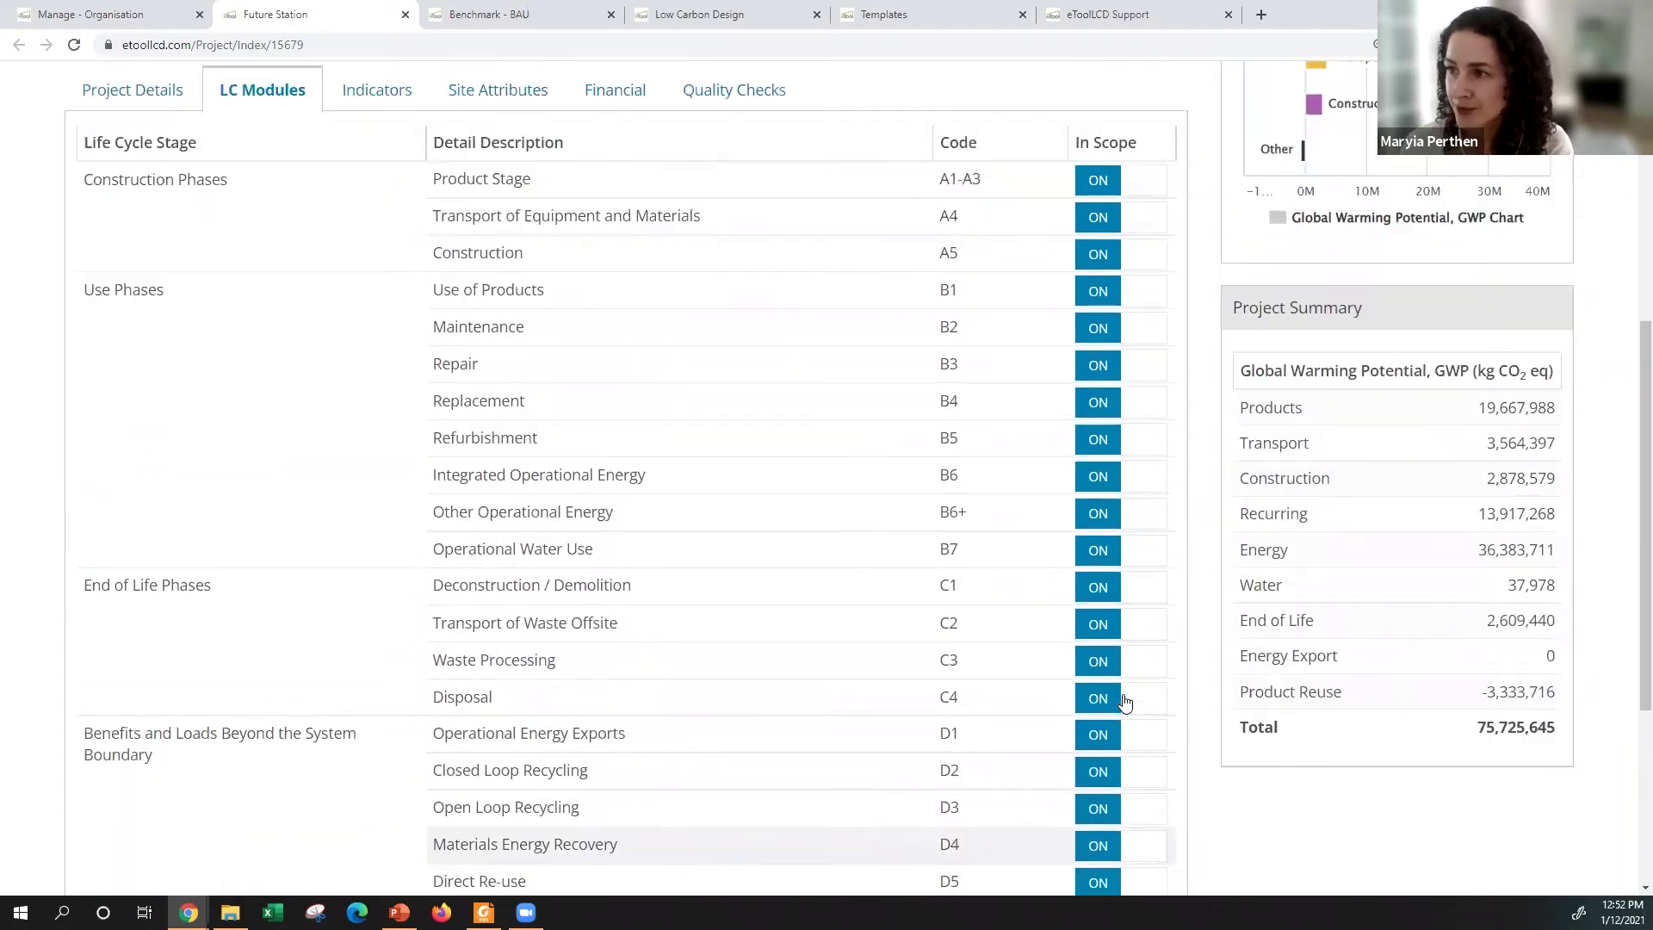
scroll(1123, 688, down, 1)
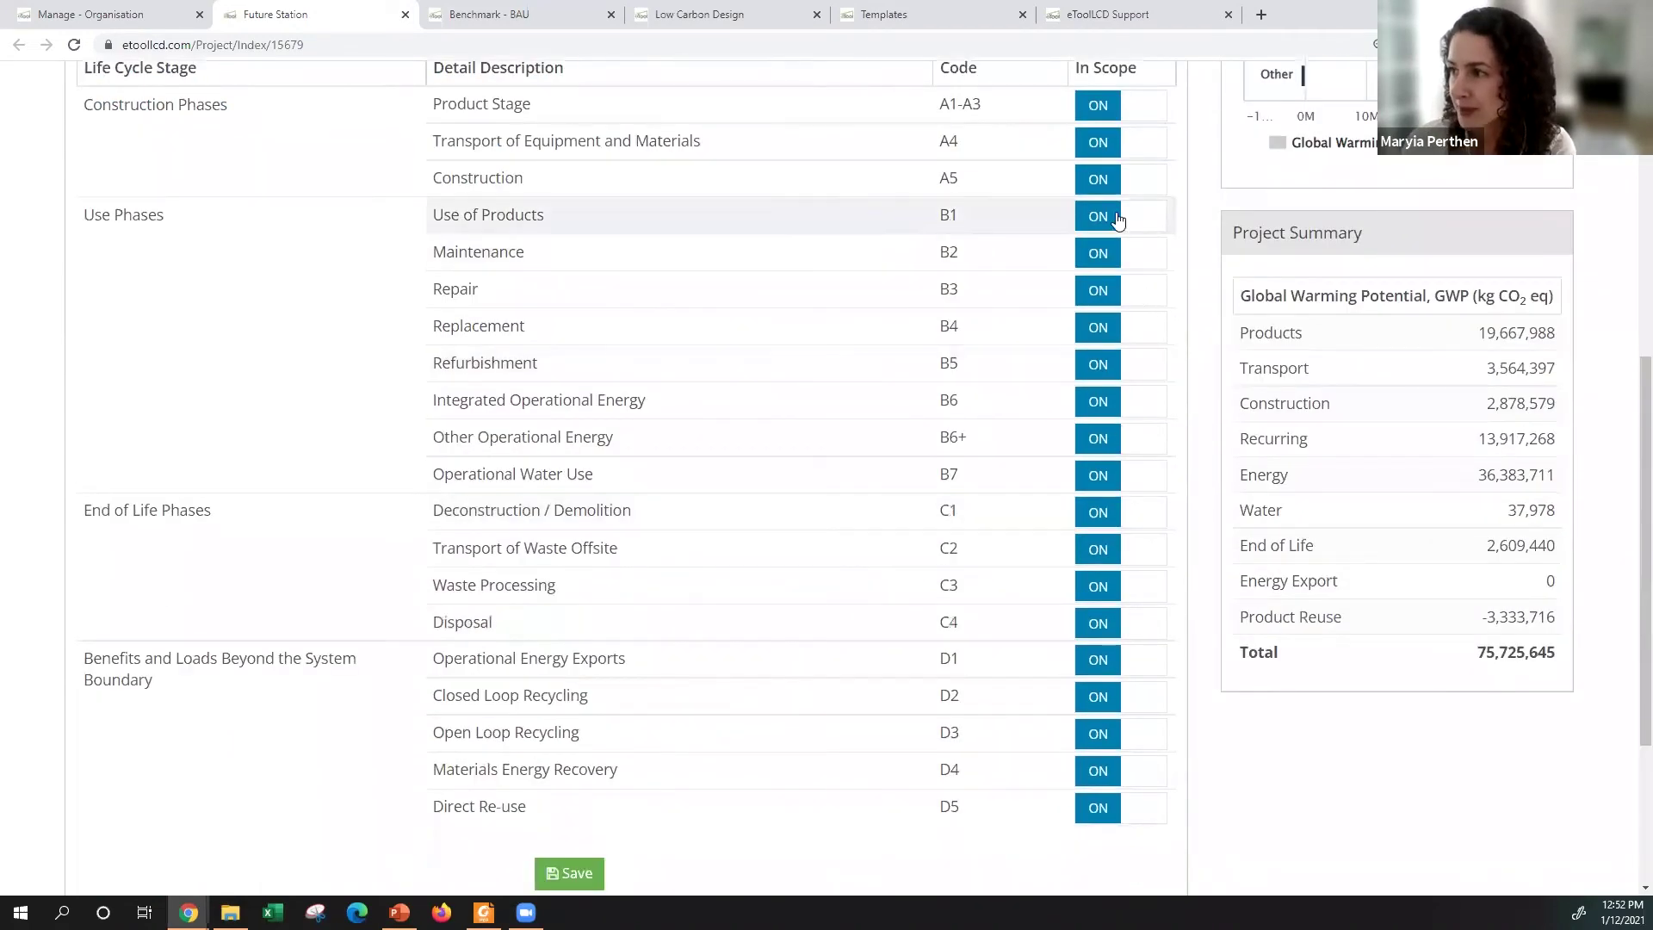
click(1084, 228)
click(1097, 401)
click(1096, 478)
Step: Take the end-of-life modules C1, C2, C3 and C4 out of scope
click(1096, 514)
click(1096, 550)
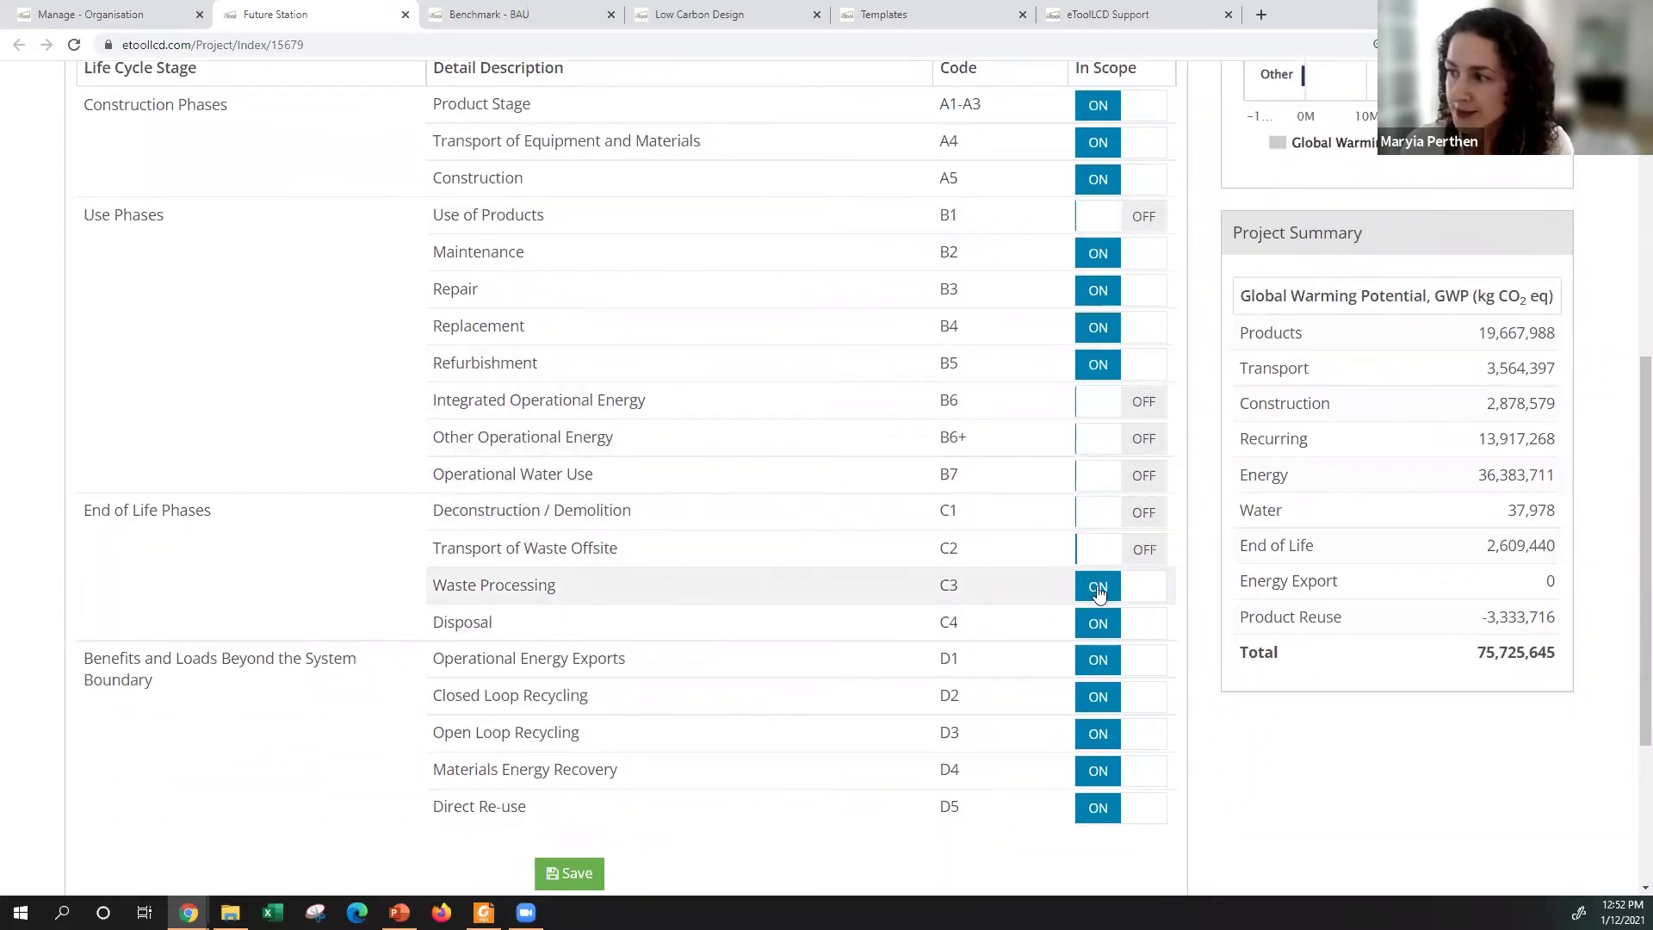
click(1096, 587)
click(1097, 624)
Step: Take modules D1 to D5, beyond the system boundary, out of scope and save the LC Modules
click(1098, 660)
click(1098, 696)
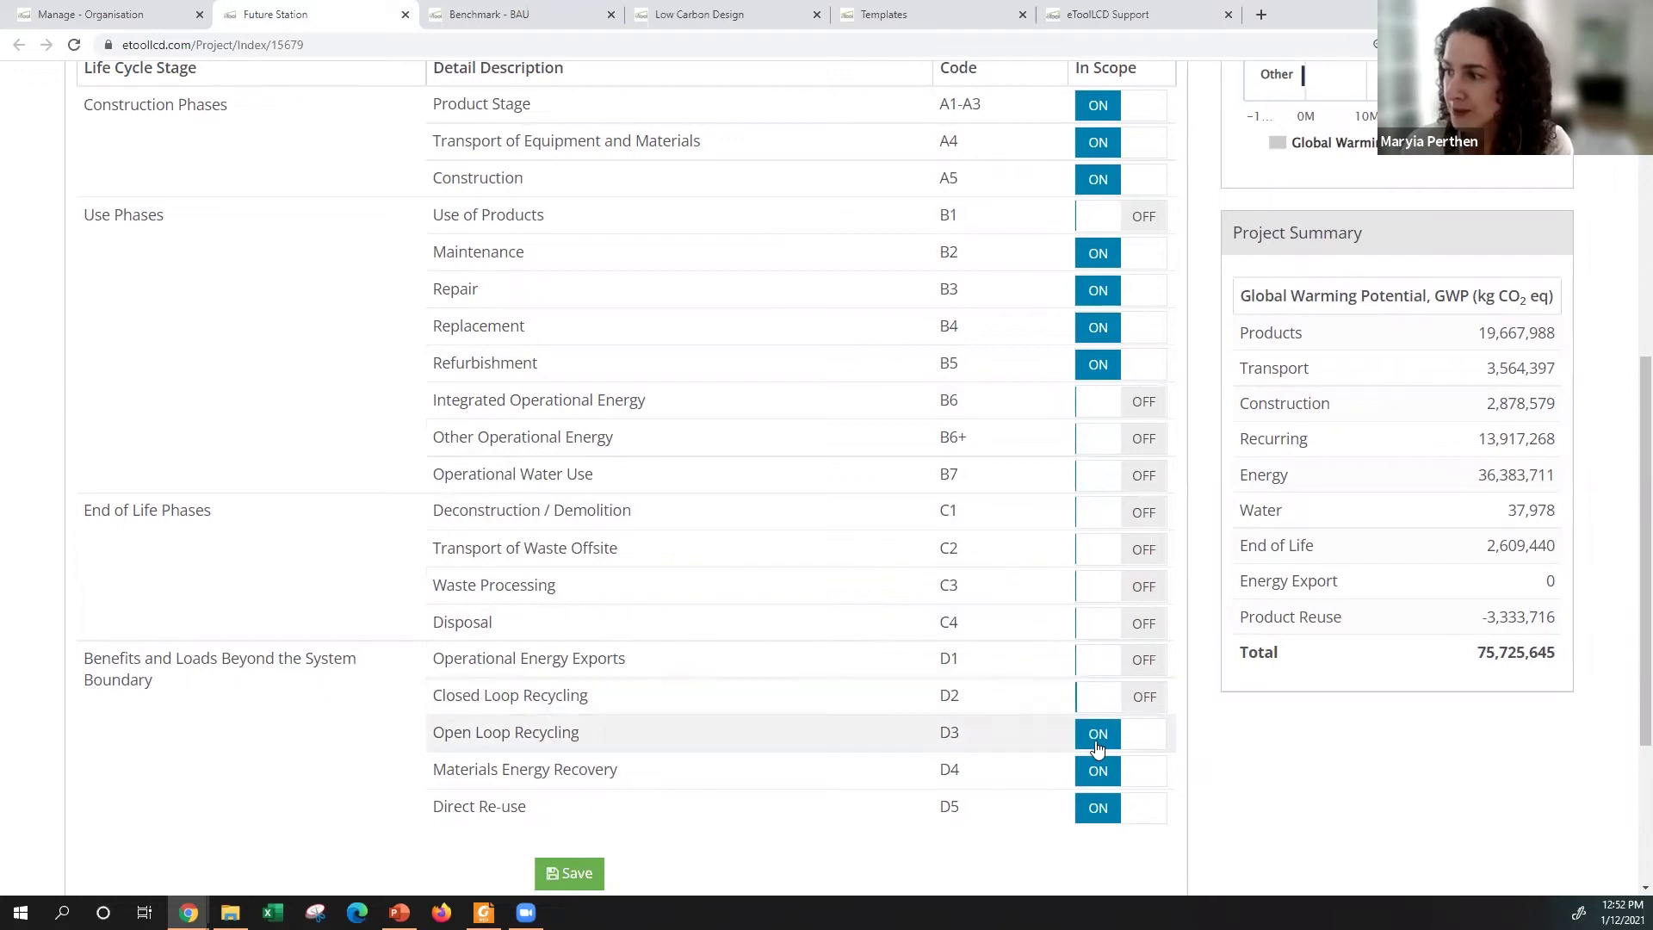
click(1097, 733)
click(1098, 772)
click(1098, 807)
scroll(688, 734, down, 2)
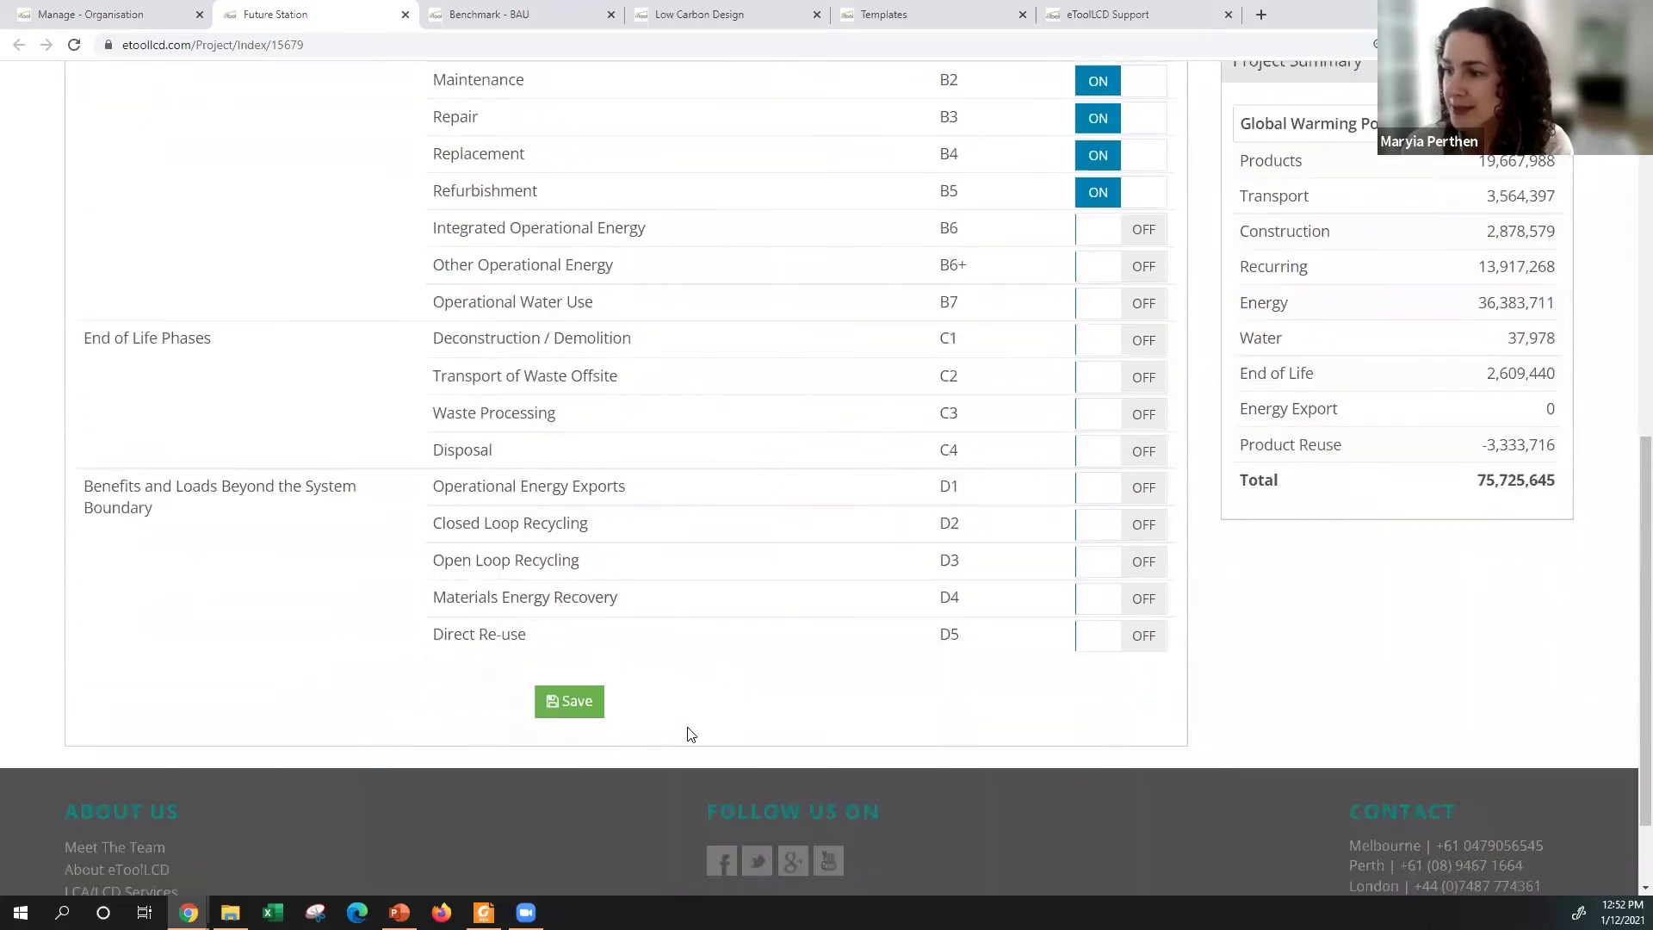
click(584, 701)
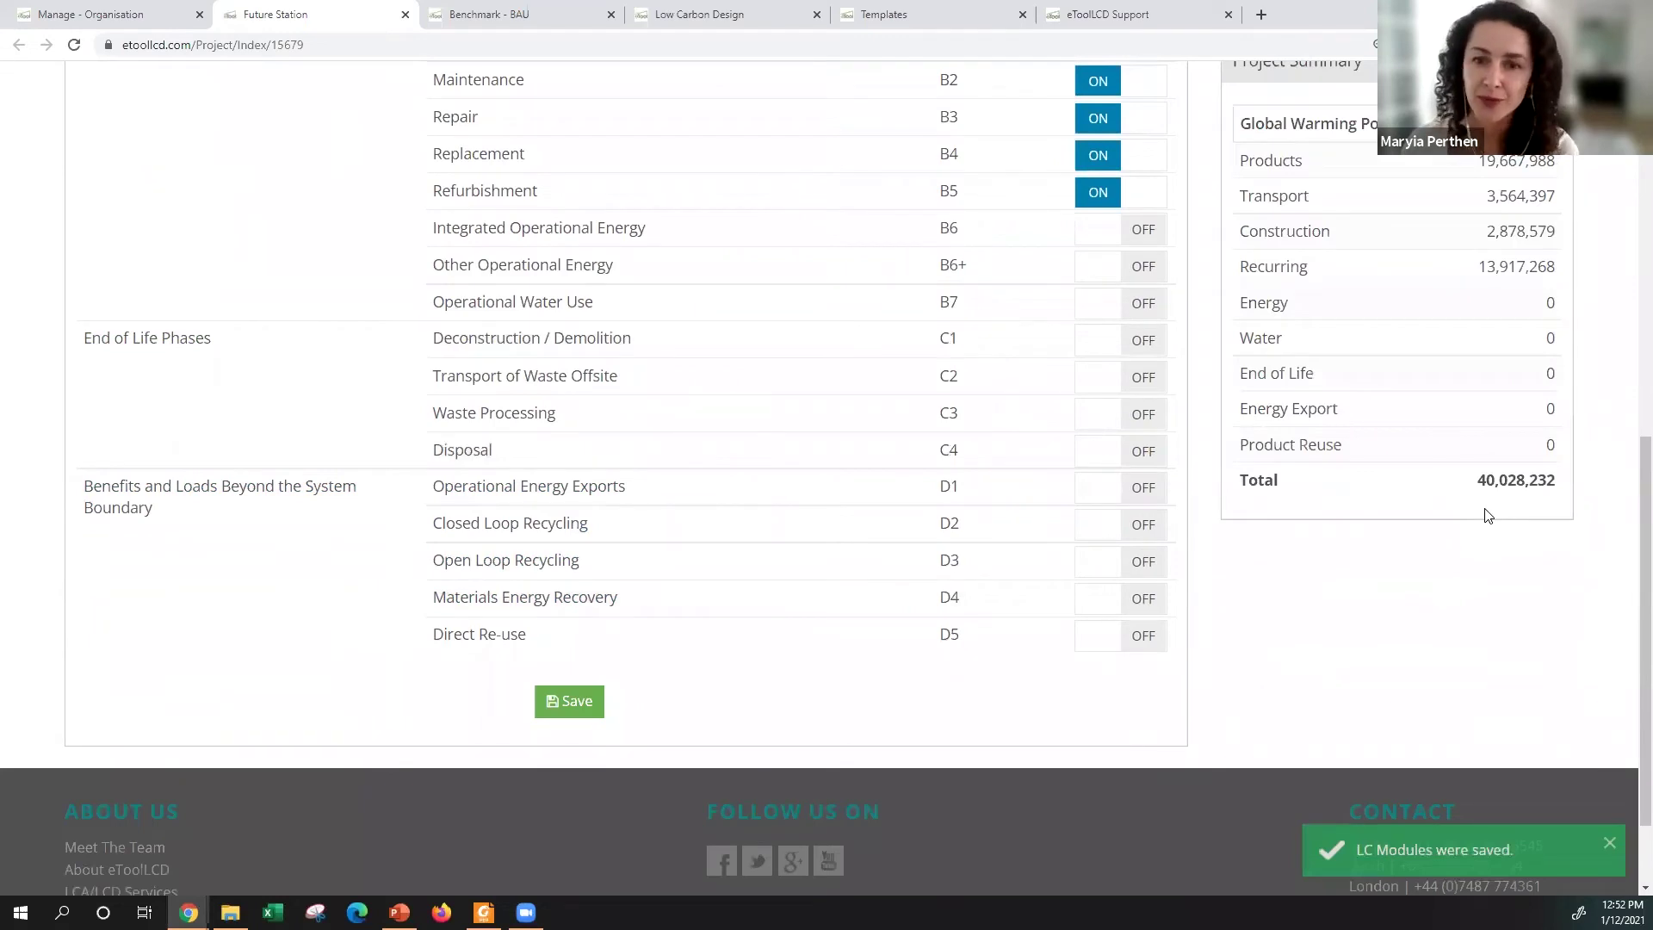
Step: Bring the use-phase modules B1, B6, B6+ and B7 back into scope
scroll(1498, 551, up, 3)
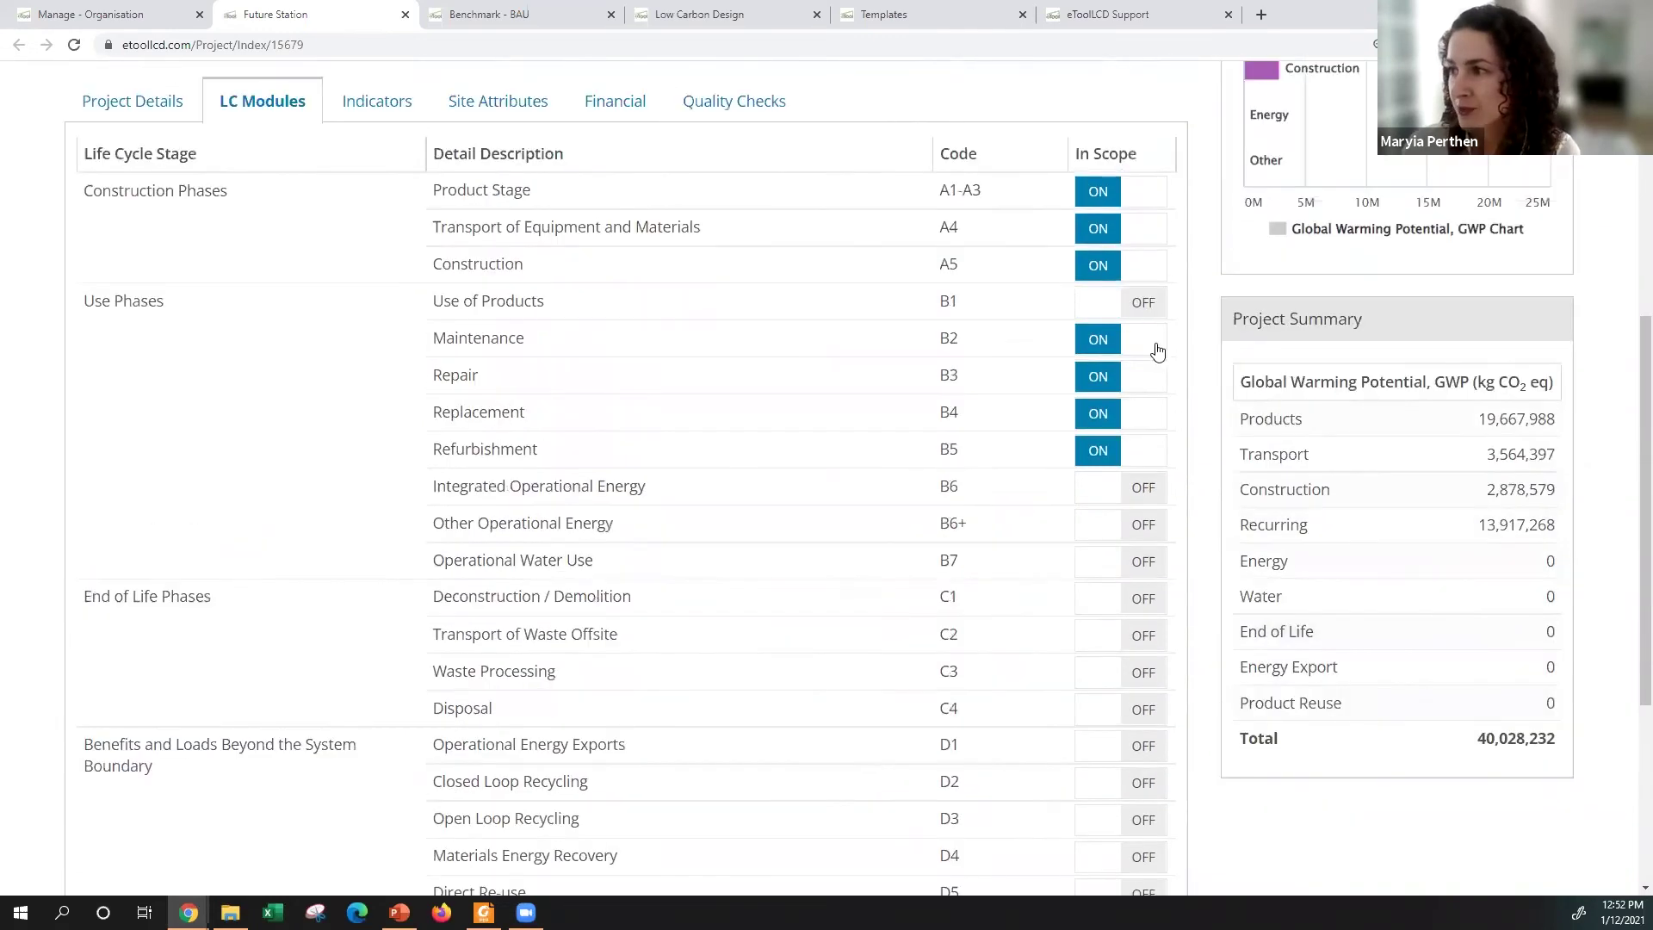
click(1093, 300)
scroll(1095, 370, down, 2)
click(1094, 315)
click(1097, 352)
click(1099, 397)
Step: Bring the end-of-life modules C1, C2, C3 and C4 back into scope
click(1097, 428)
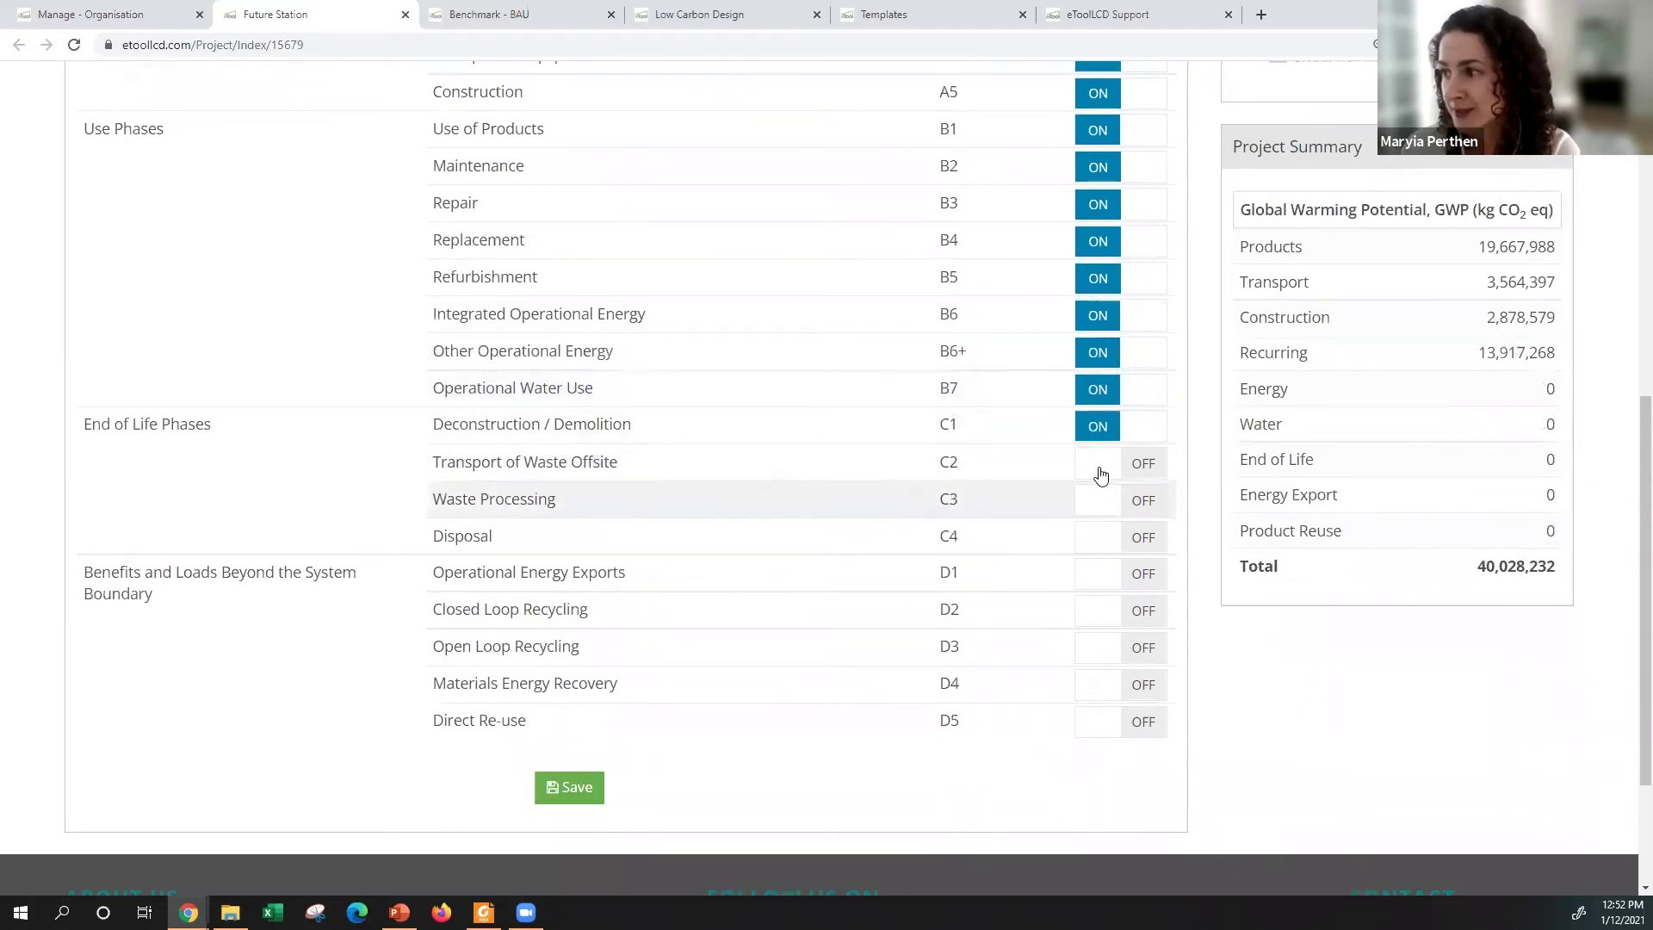
click(1095, 467)
click(1096, 503)
click(1096, 538)
Step: Bring modules D1 to D5 back into scope and save the LC Modules
click(1095, 574)
click(1089, 611)
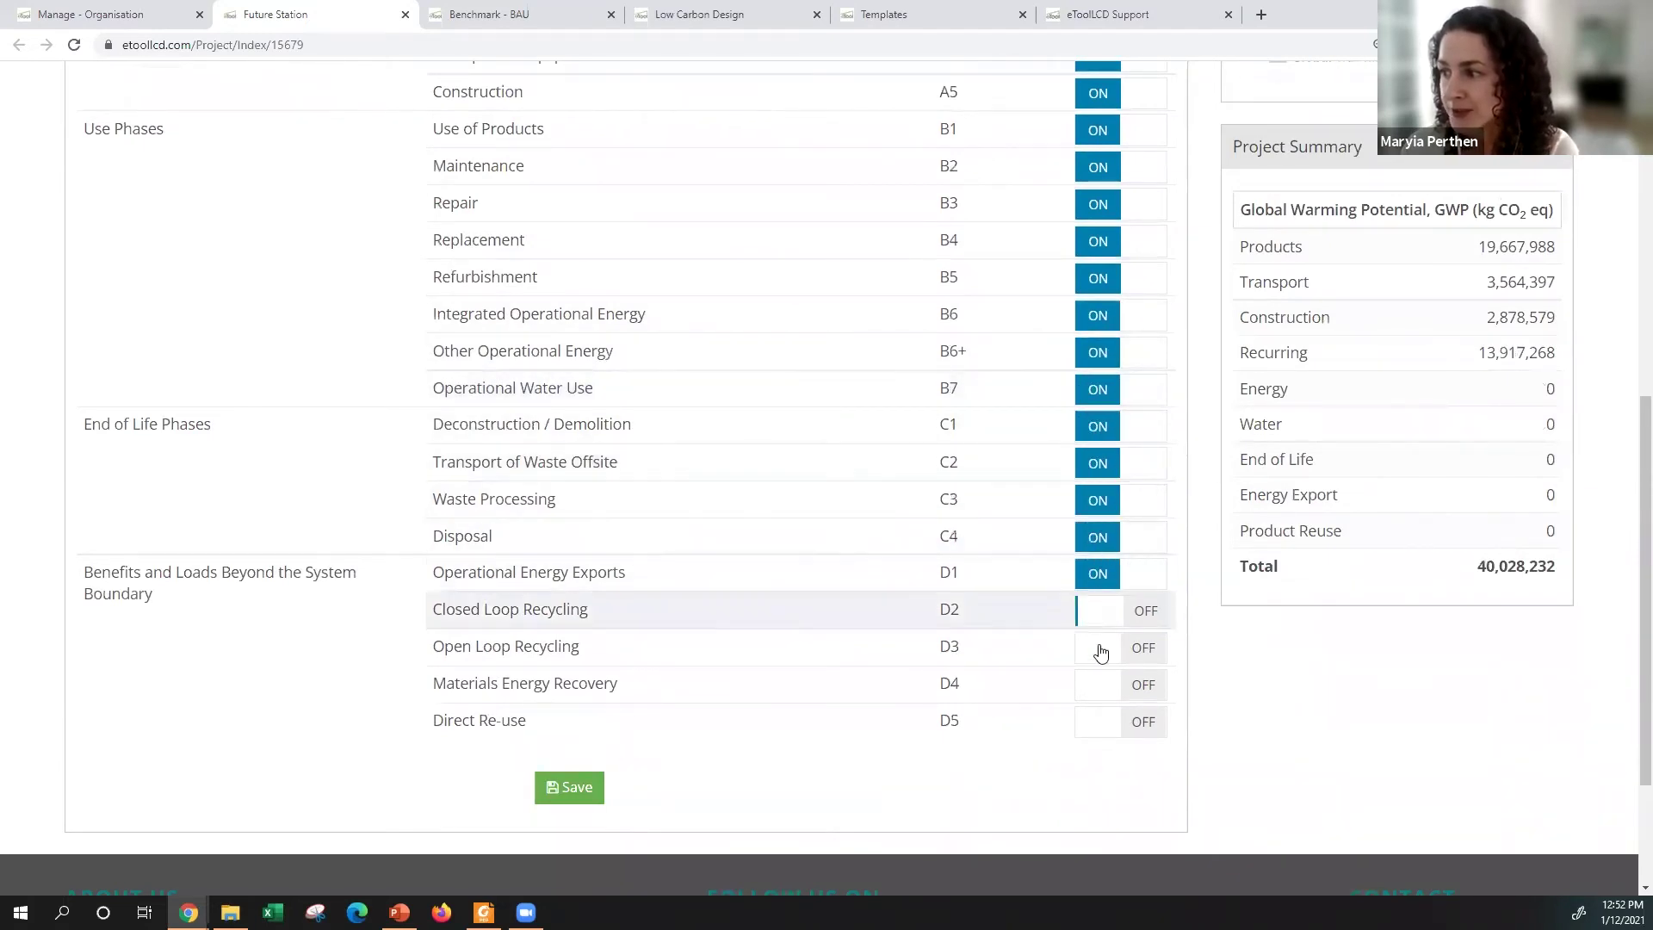
click(1097, 647)
click(1110, 688)
click(1102, 721)
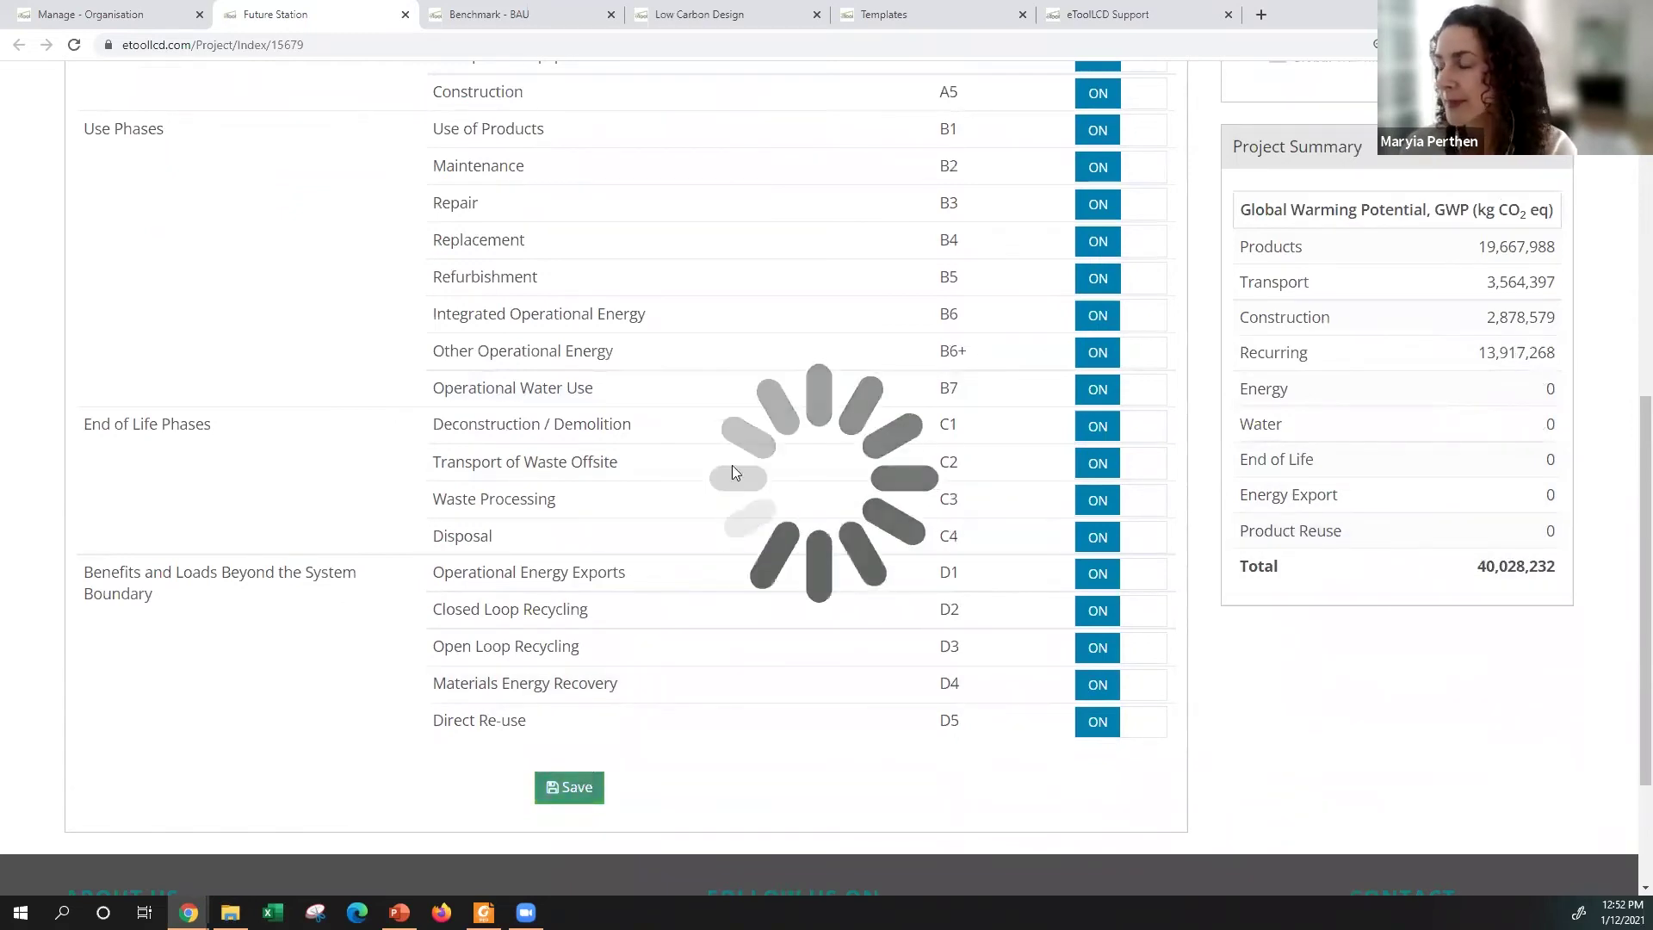
click(581, 785)
Step: Open the project's Indicators and review the environmental, resource use, waste, output flow, financial, additional and materials efficiency indicators
scroll(568, 451, up, 5)
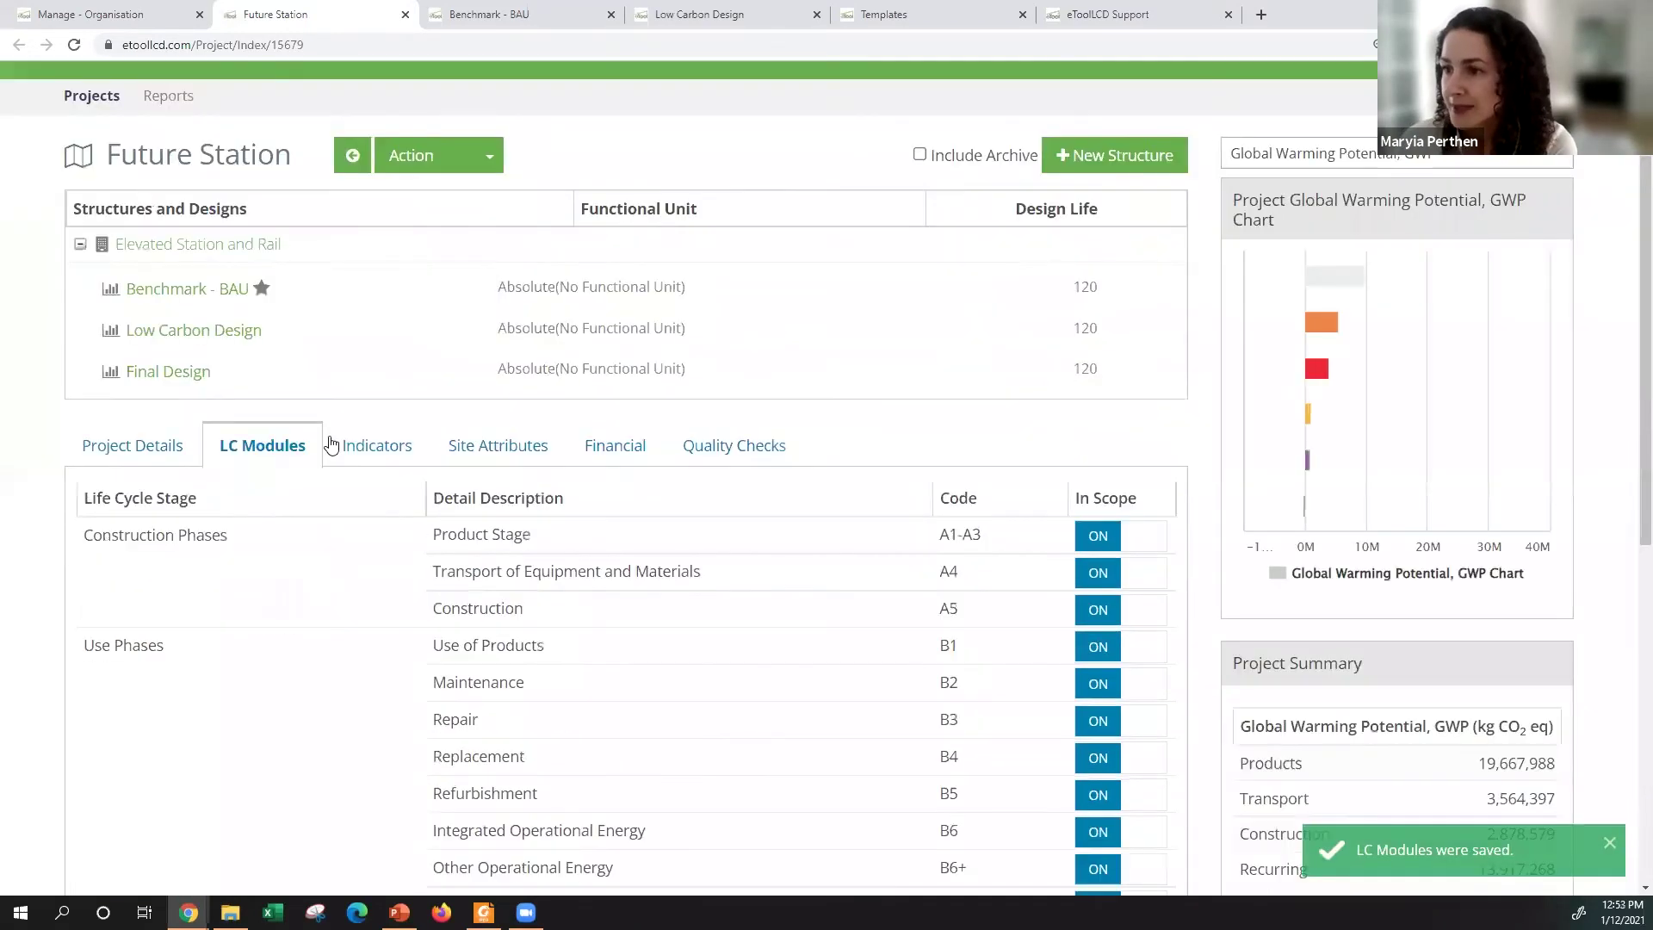
click(362, 463)
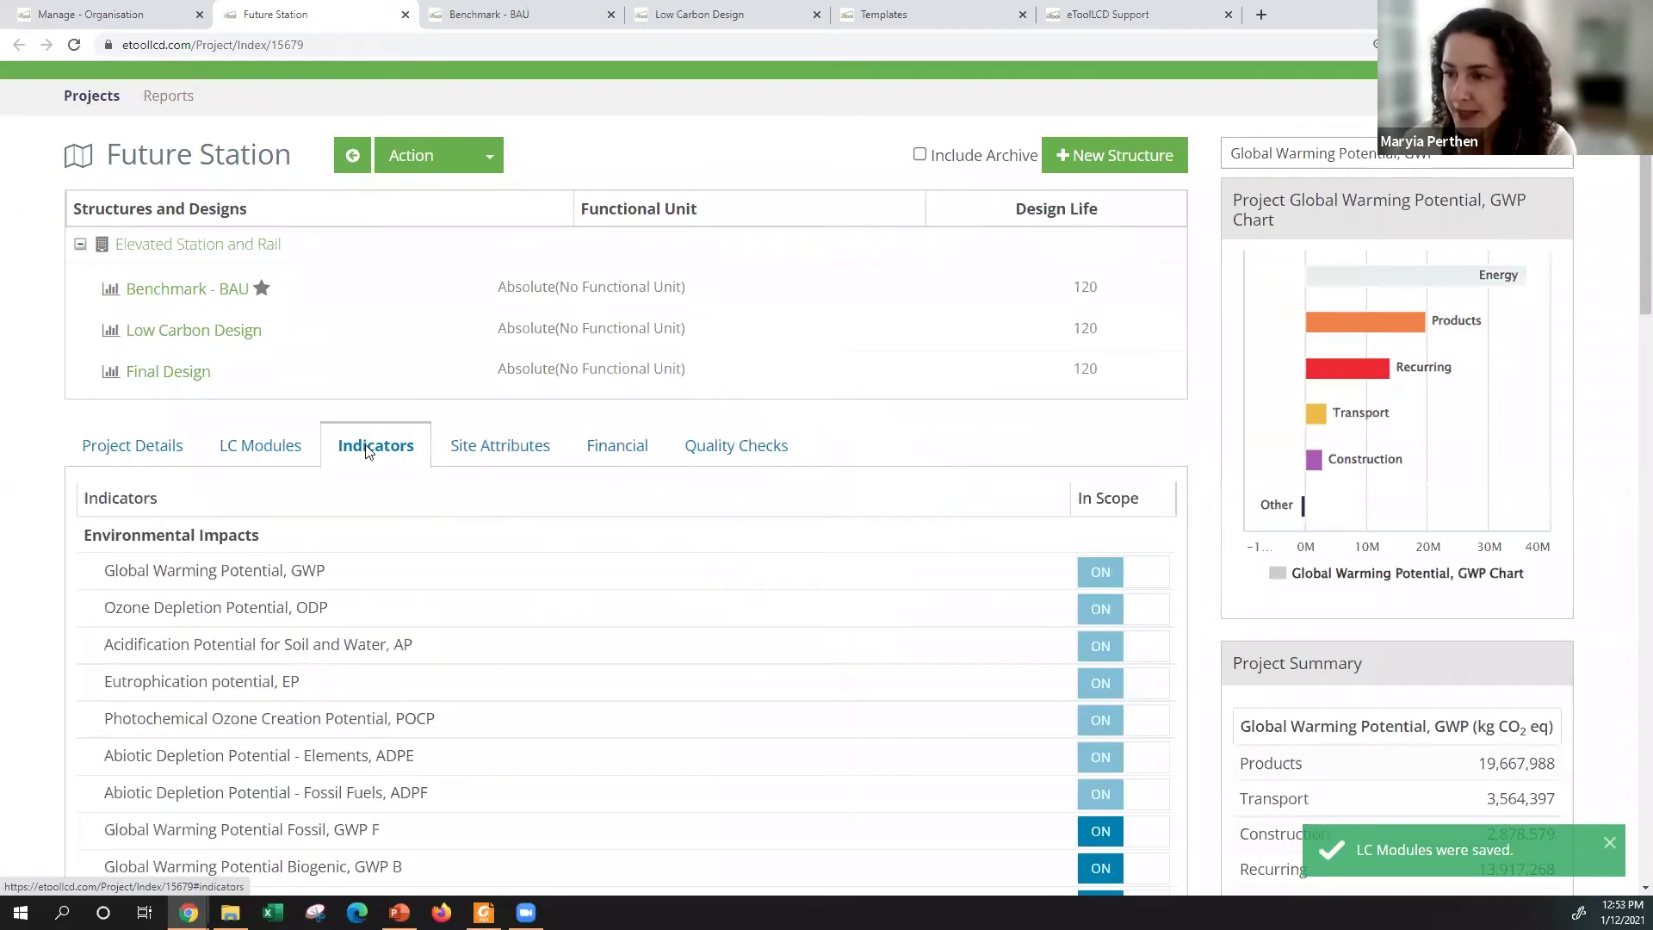
scroll(398, 488, down, 2)
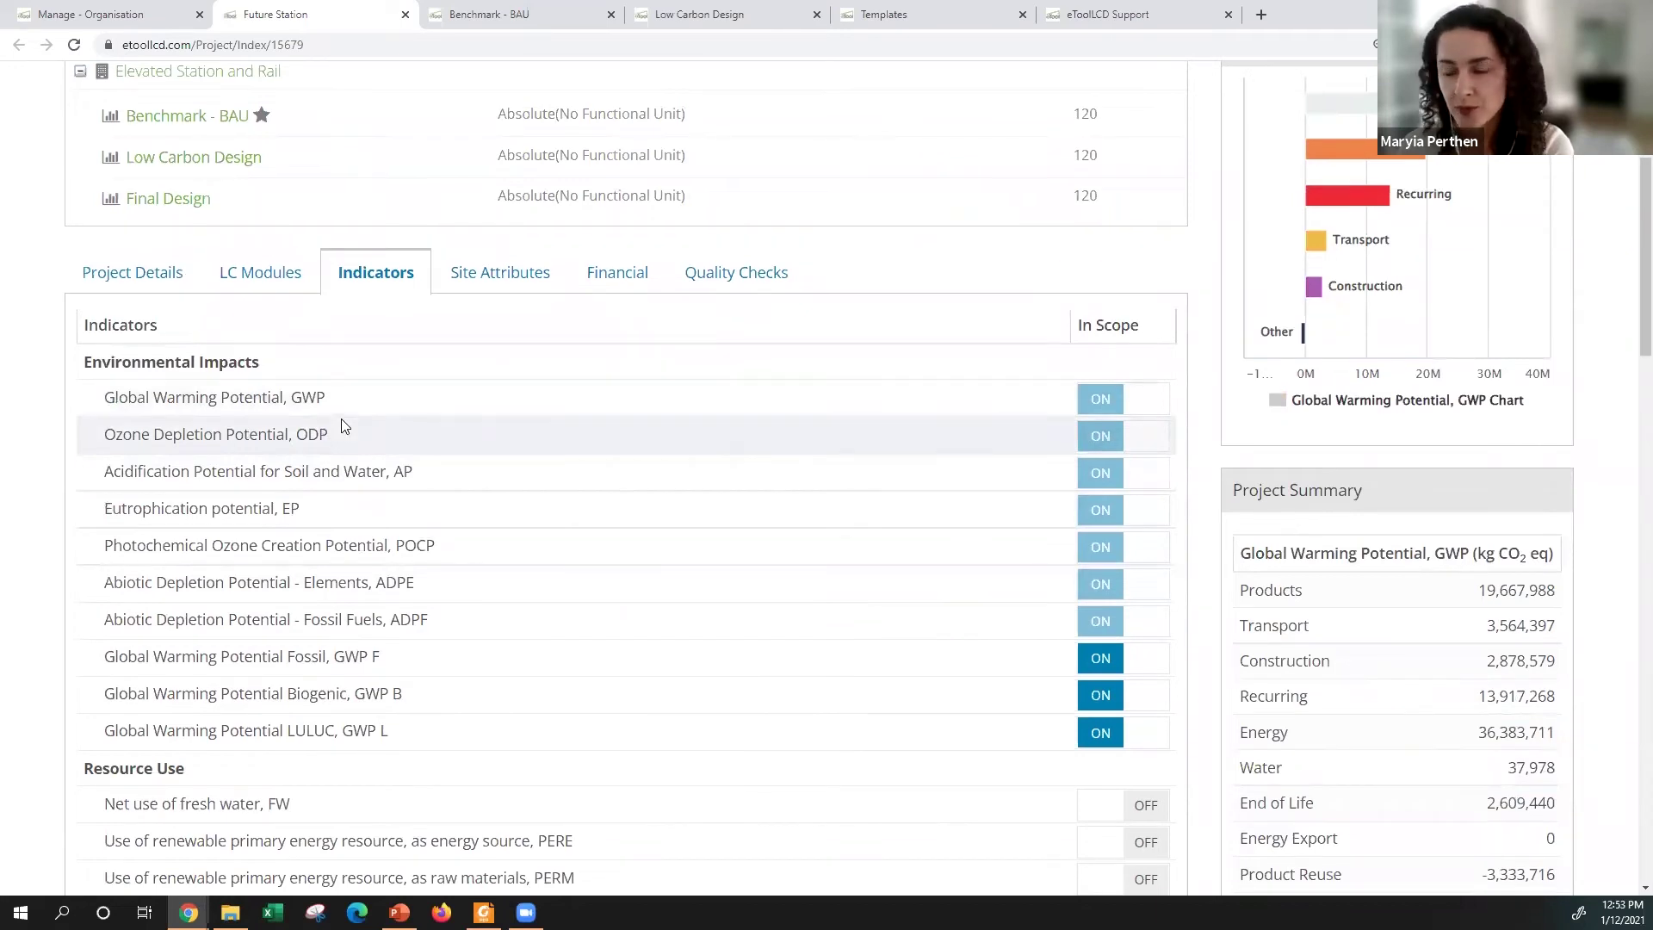
scroll(173, 428, down, 2)
scroll(169, 428, down, 4)
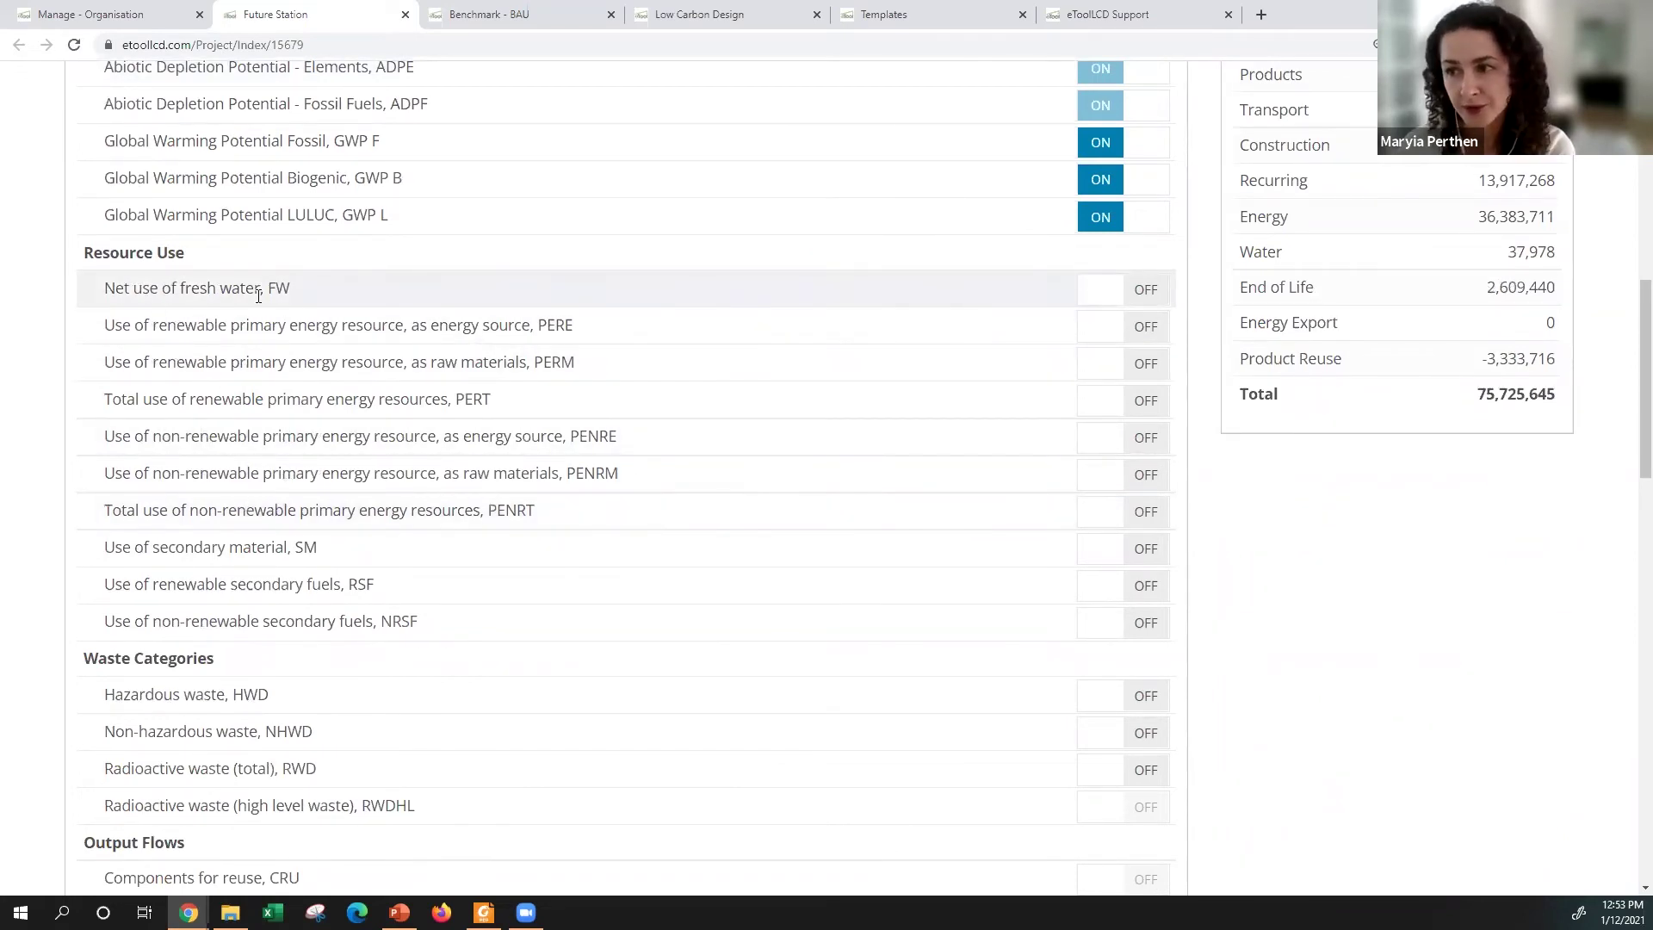
scroll(215, 267, down, 2)
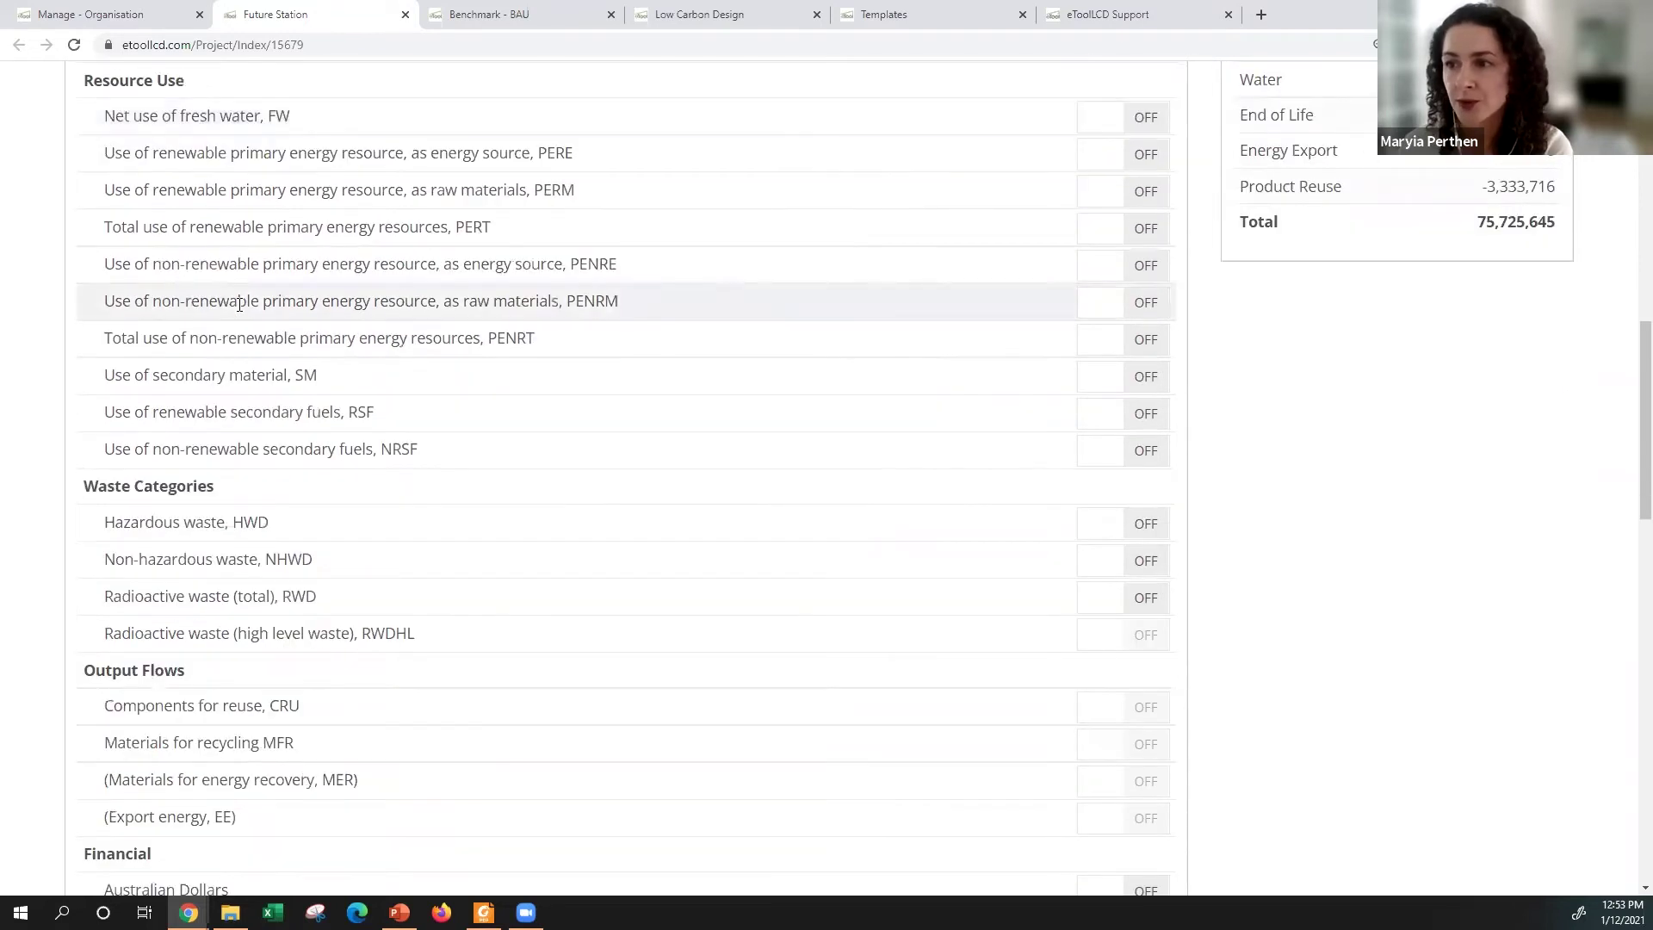
scroll(138, 328, down, 3)
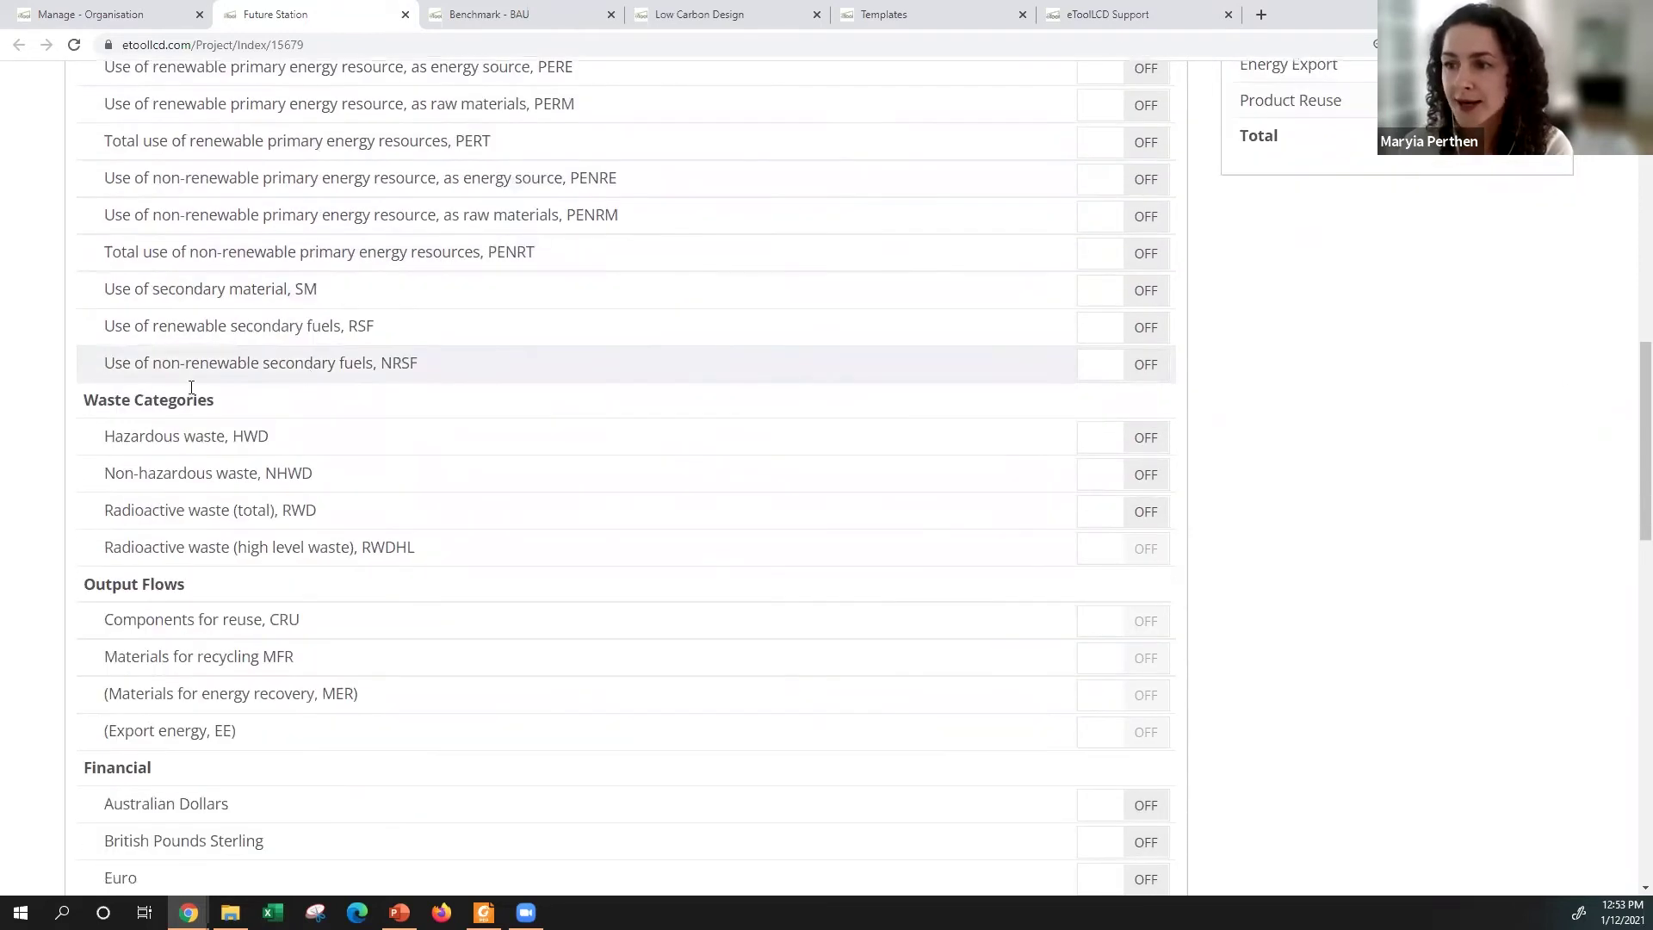
scroll(111, 276, down, 1)
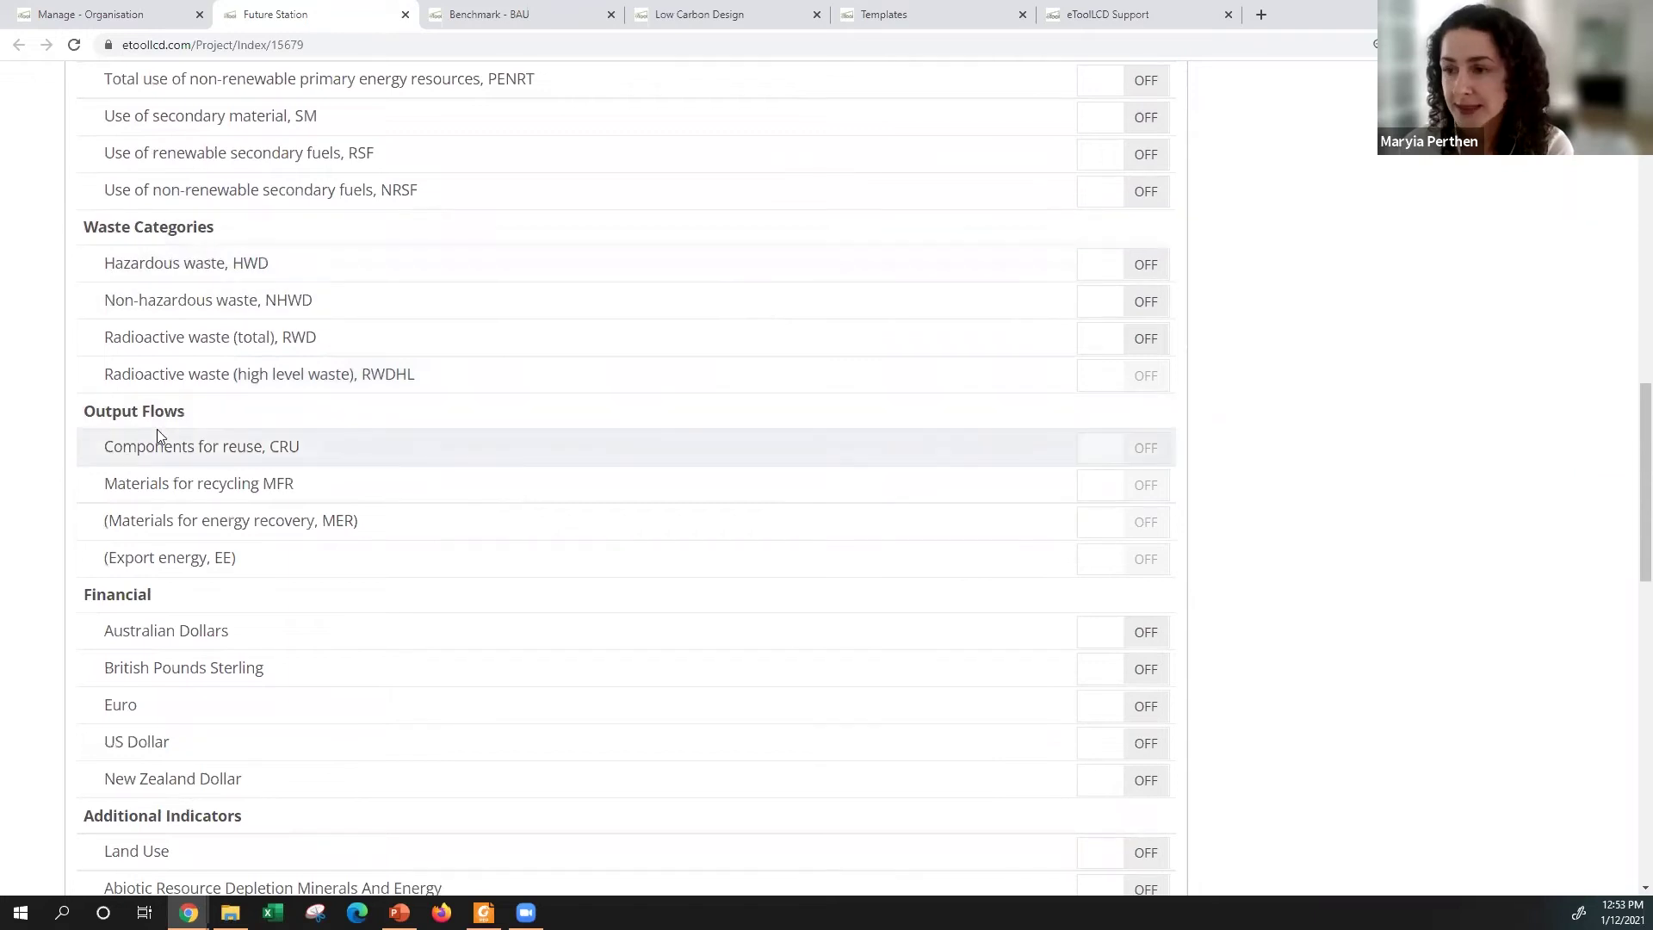
scroll(101, 240, down, 4)
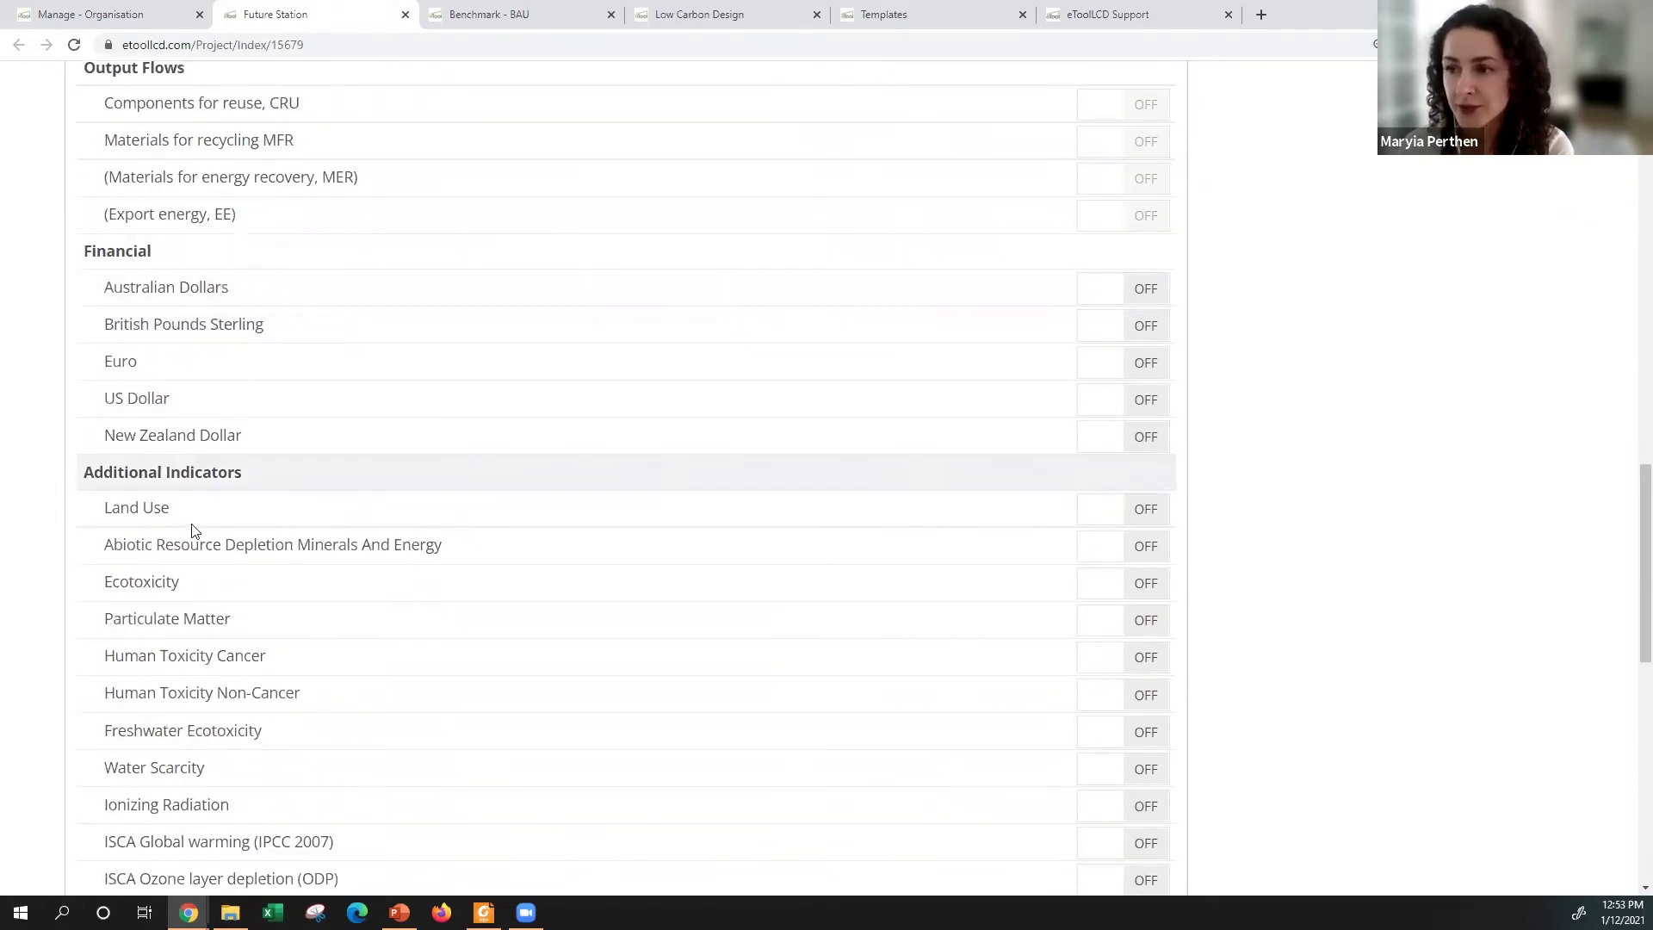
scroll(103, 405, down, 1)
scroll(137, 422, down, 3)
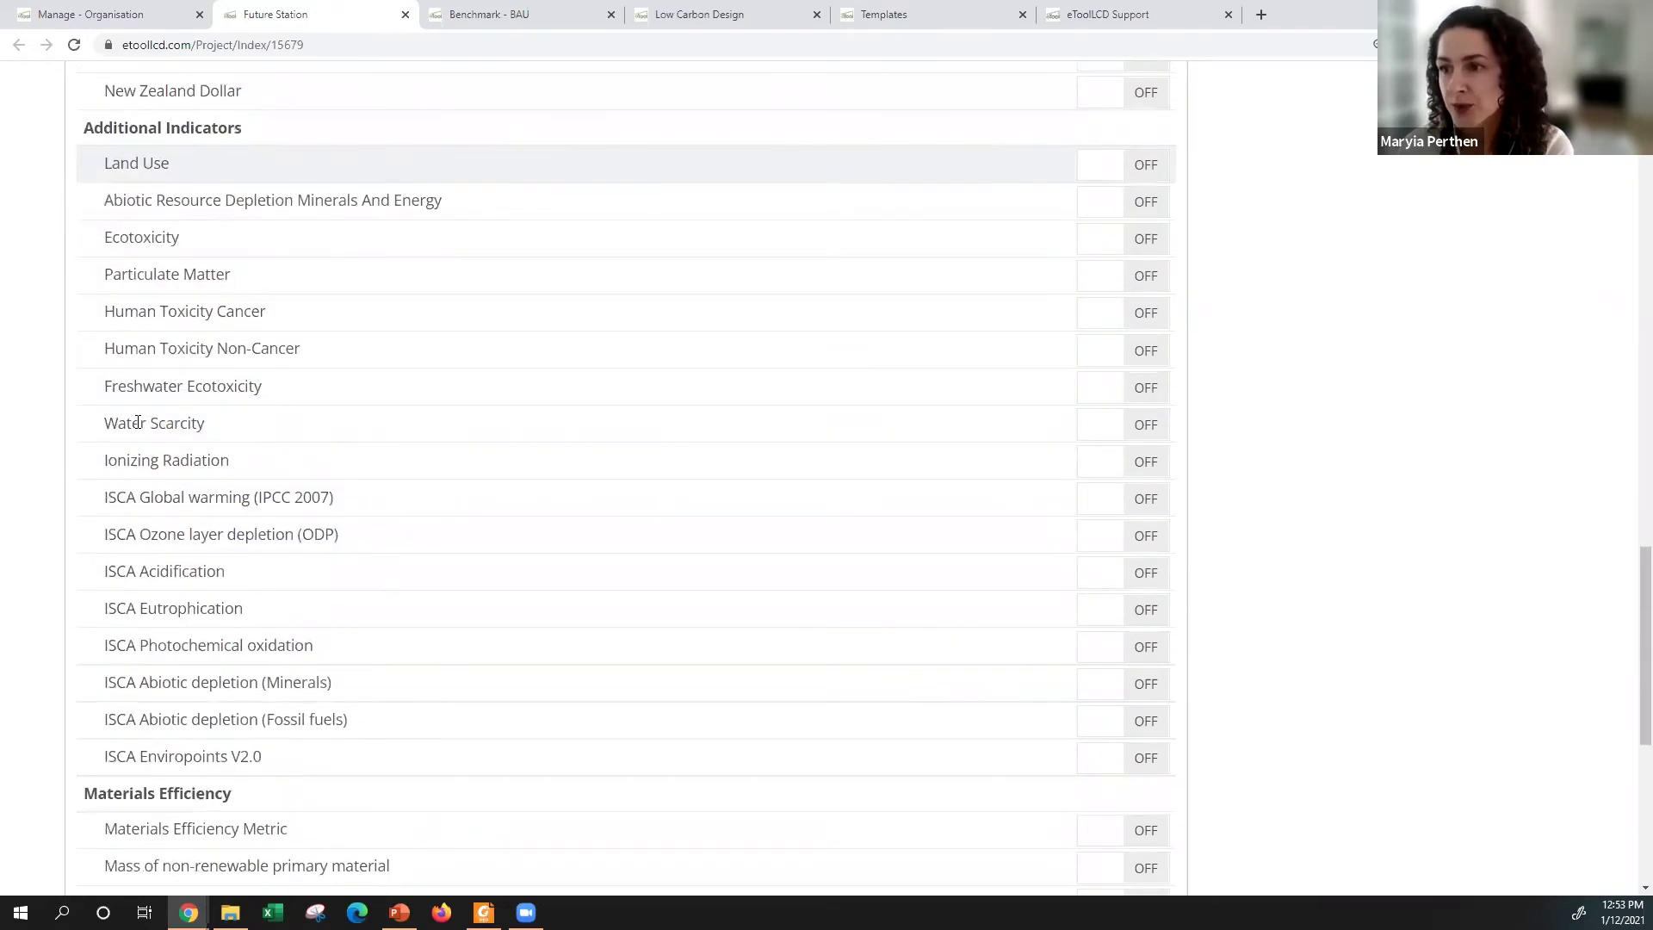
scroll(270, 616, down, 3)
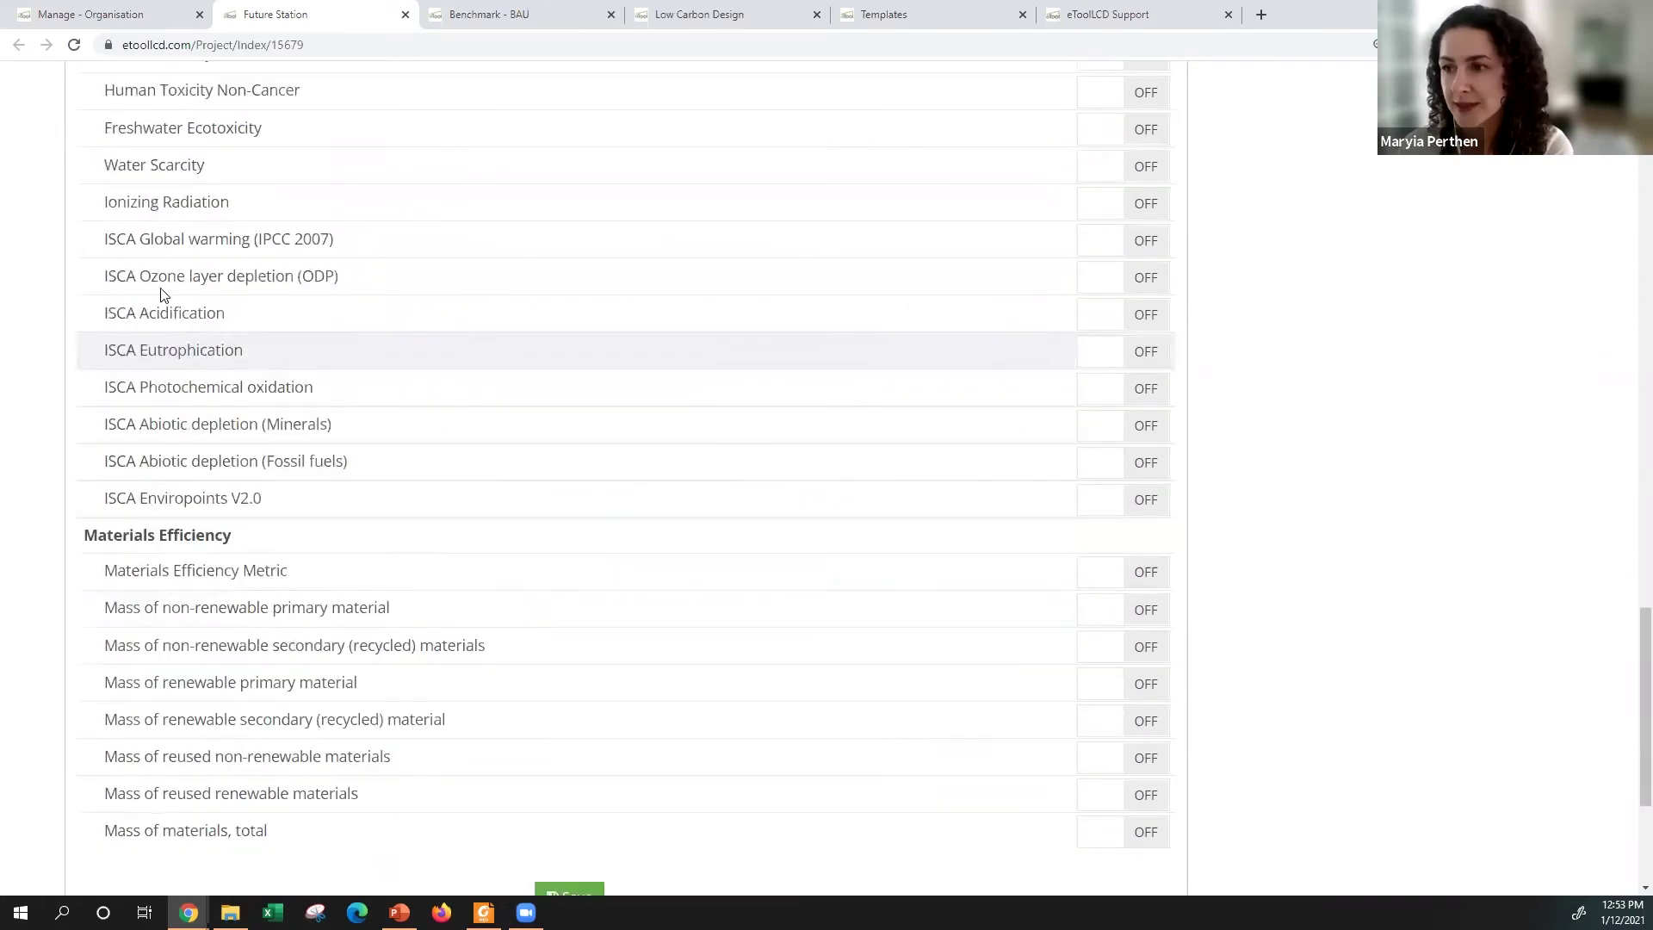
Step: Put all eight ISCA indicators in scope, from ISCA Global warming (IPCC 2007) to ISCA Enviropoints V2.0, and save
click(1121, 240)
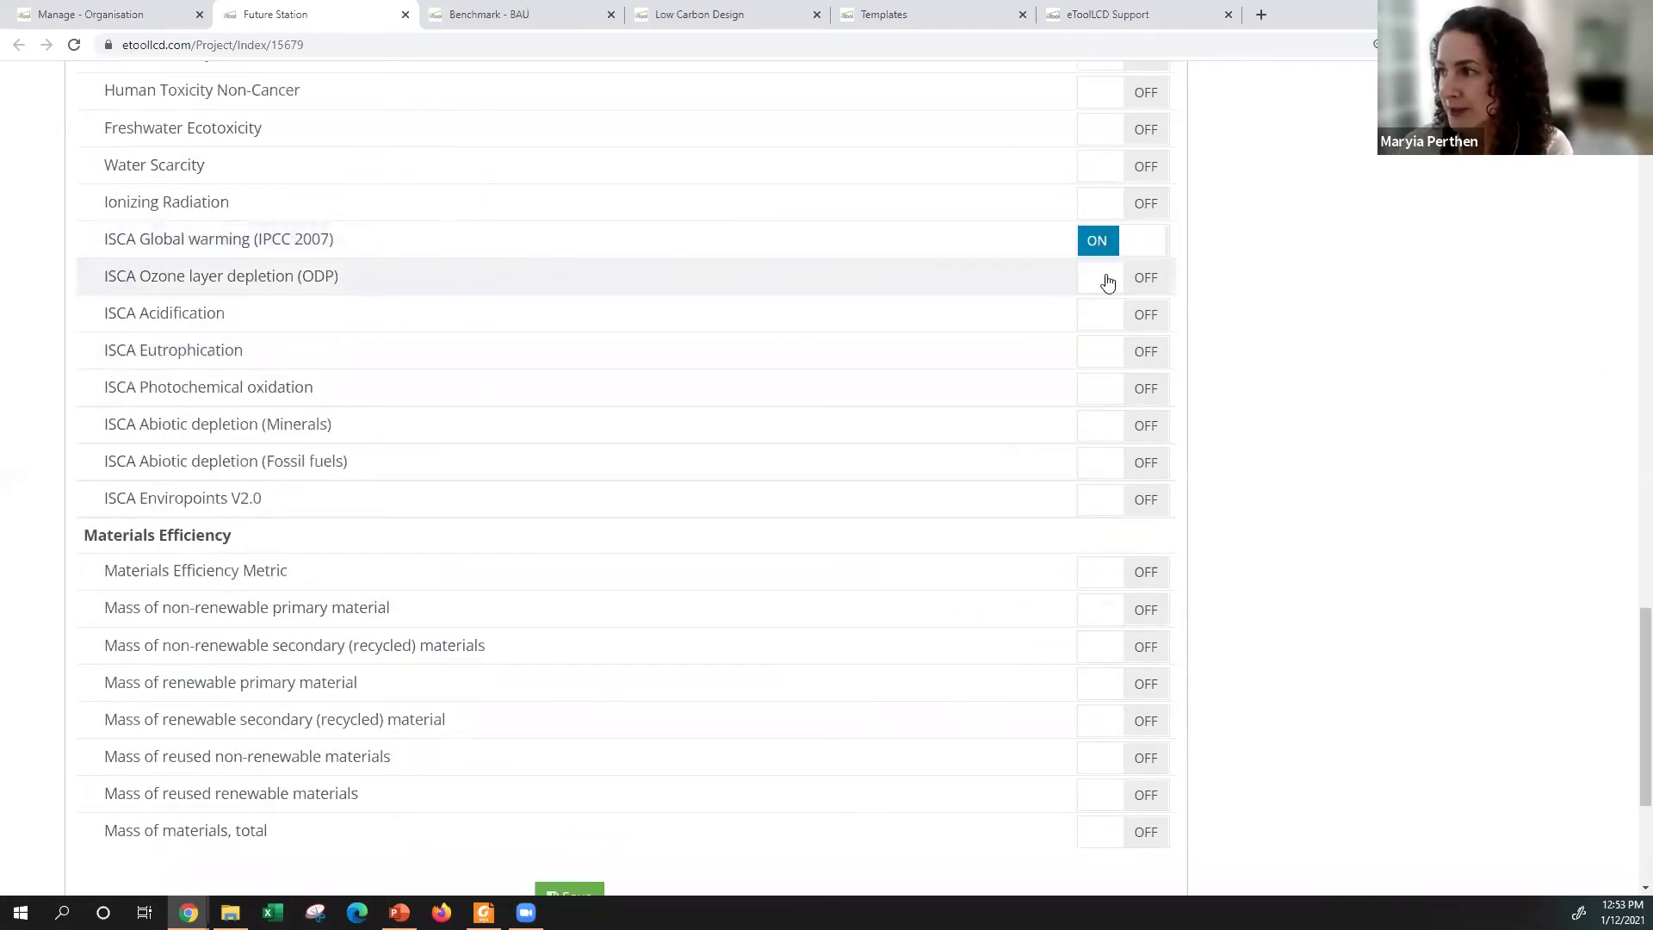
click(1107, 277)
click(1107, 314)
click(1101, 351)
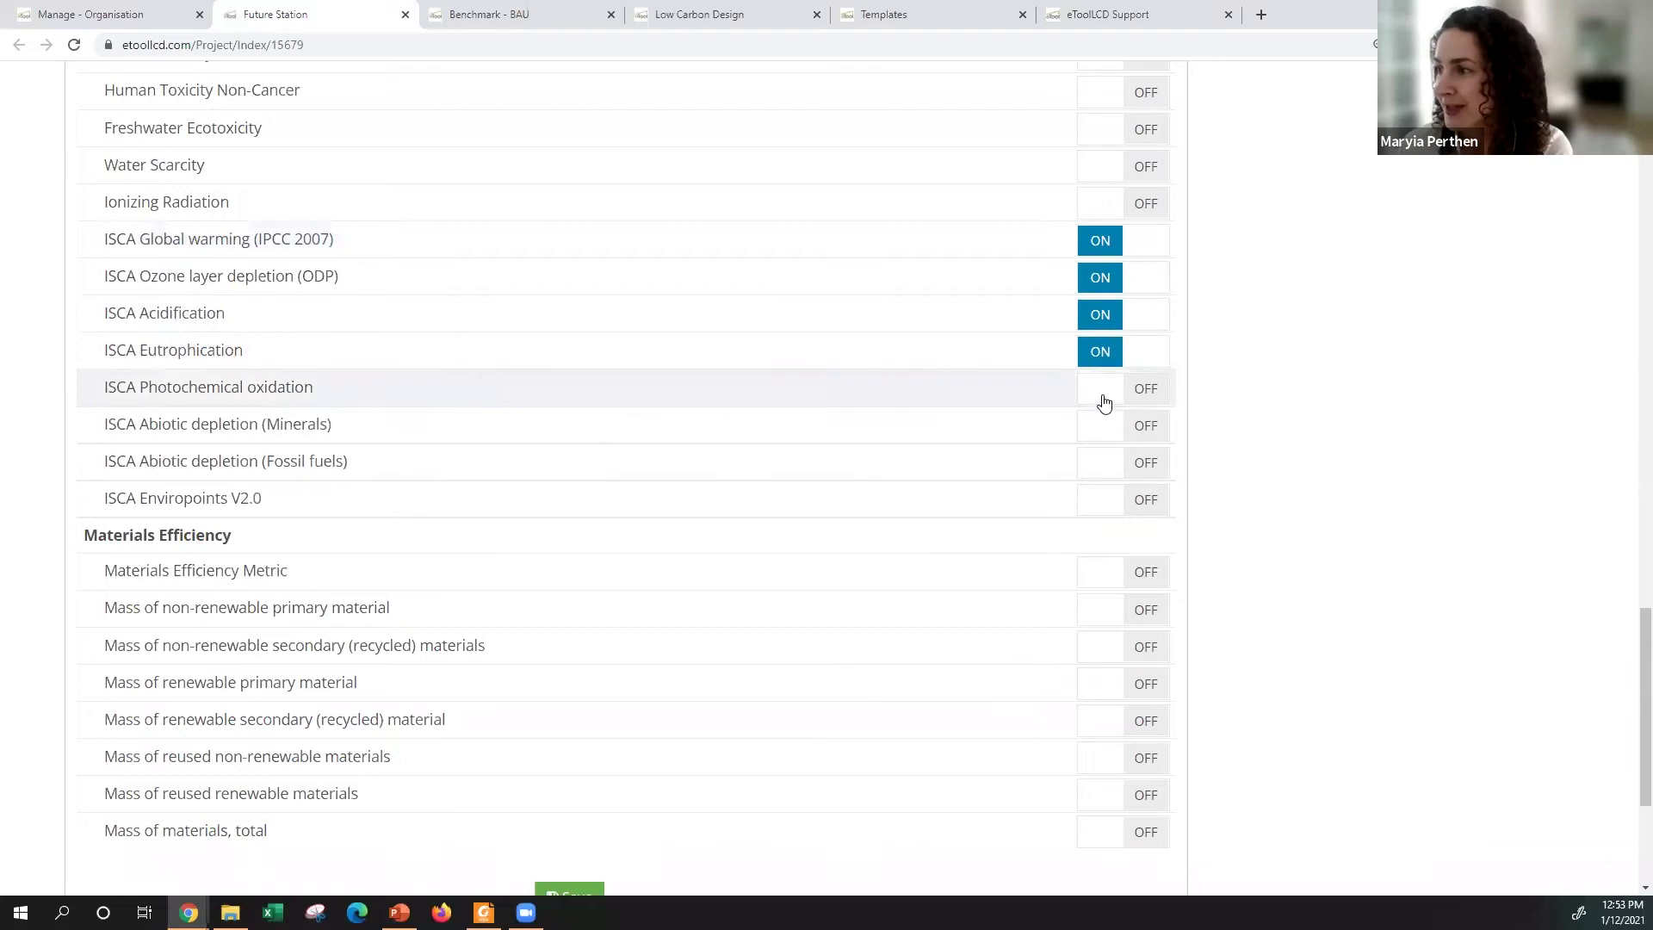
click(1101, 394)
click(1100, 428)
click(1100, 463)
click(1098, 501)
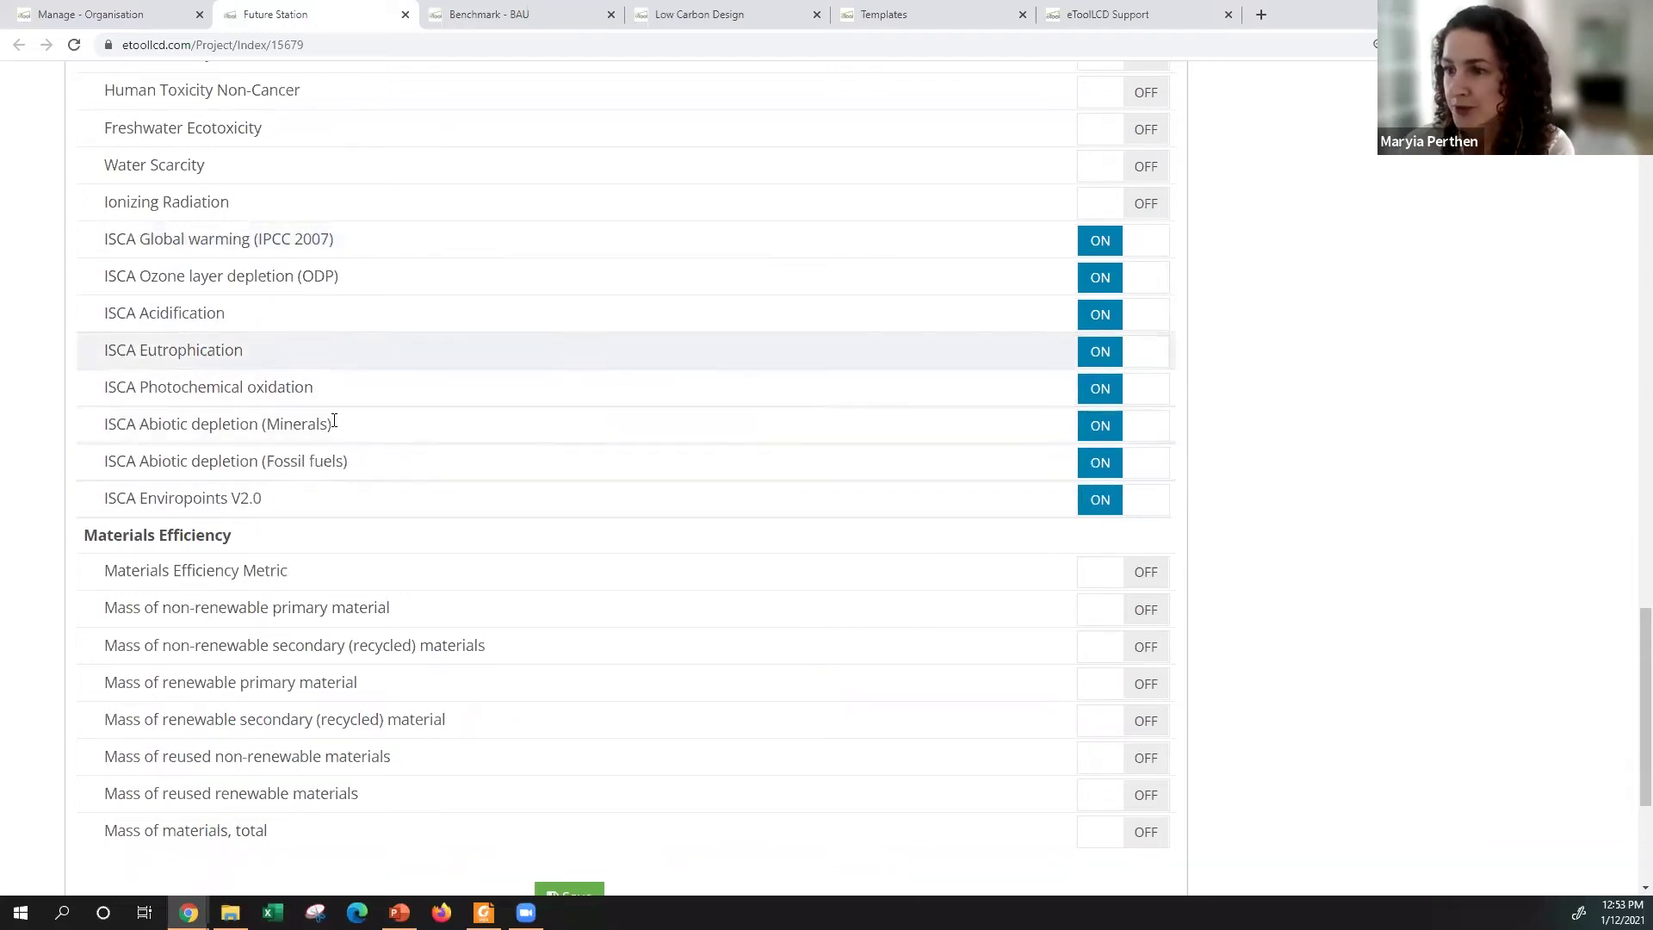
scroll(568, 616, down, 4)
click(569, 595)
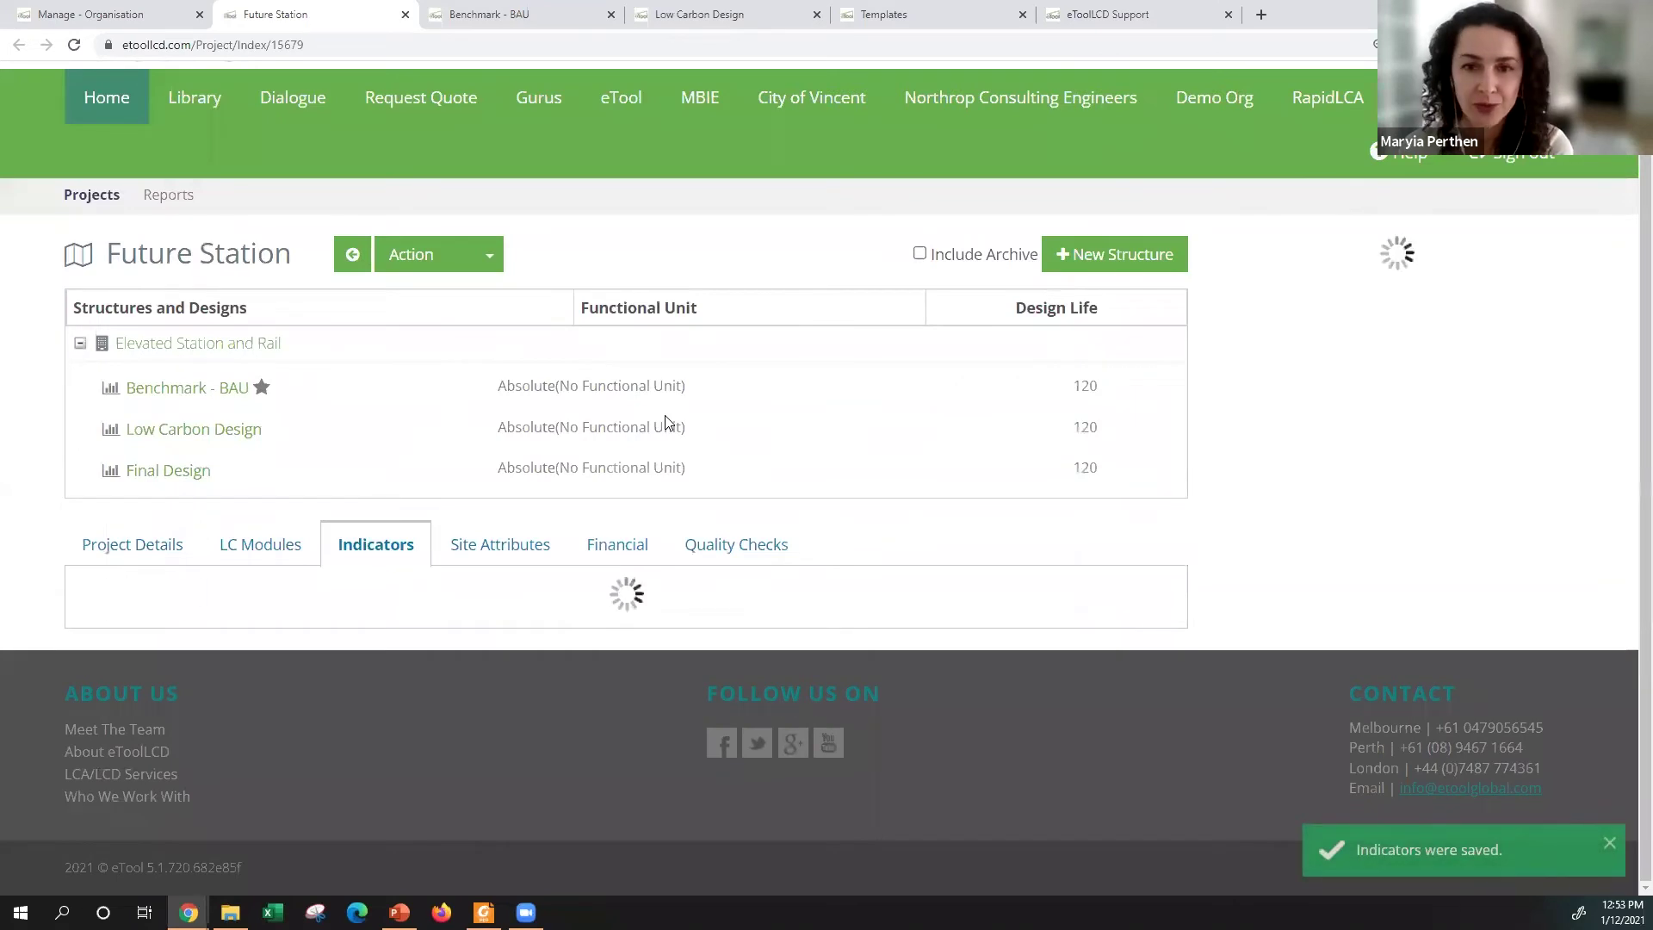
Step: Open the project's Site Attributes and review the default grid, water and solar radiation settings alongside the Project Summary's Energy value
scroll(1147, 457, up, 4)
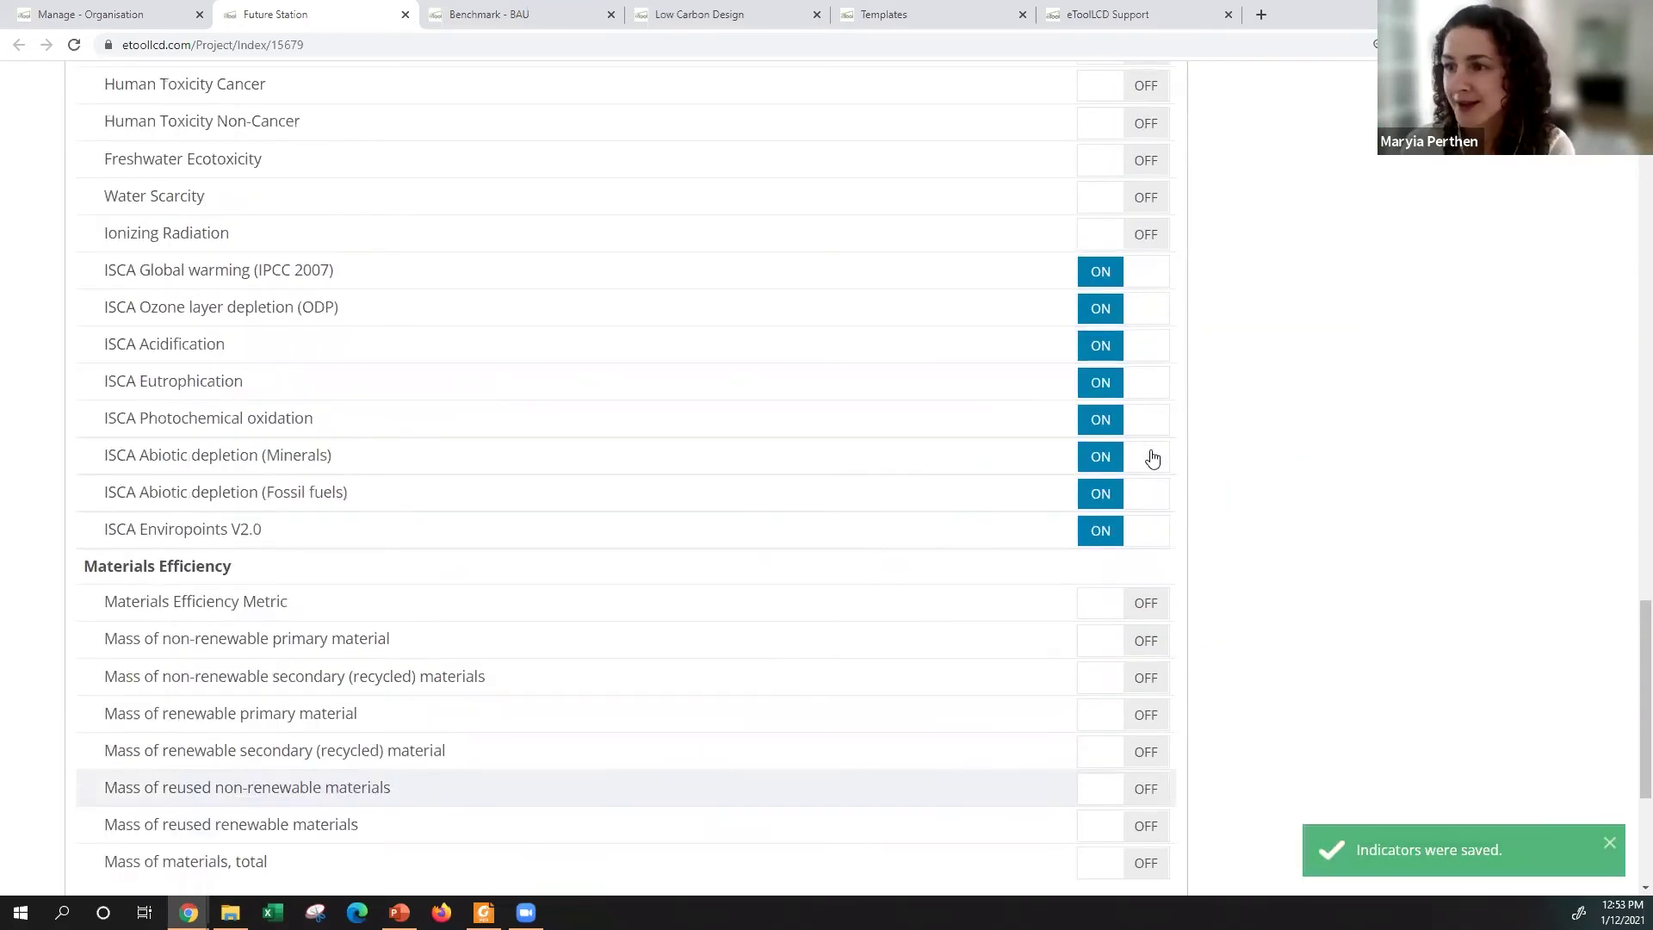
scroll(1152, 457, up, 15)
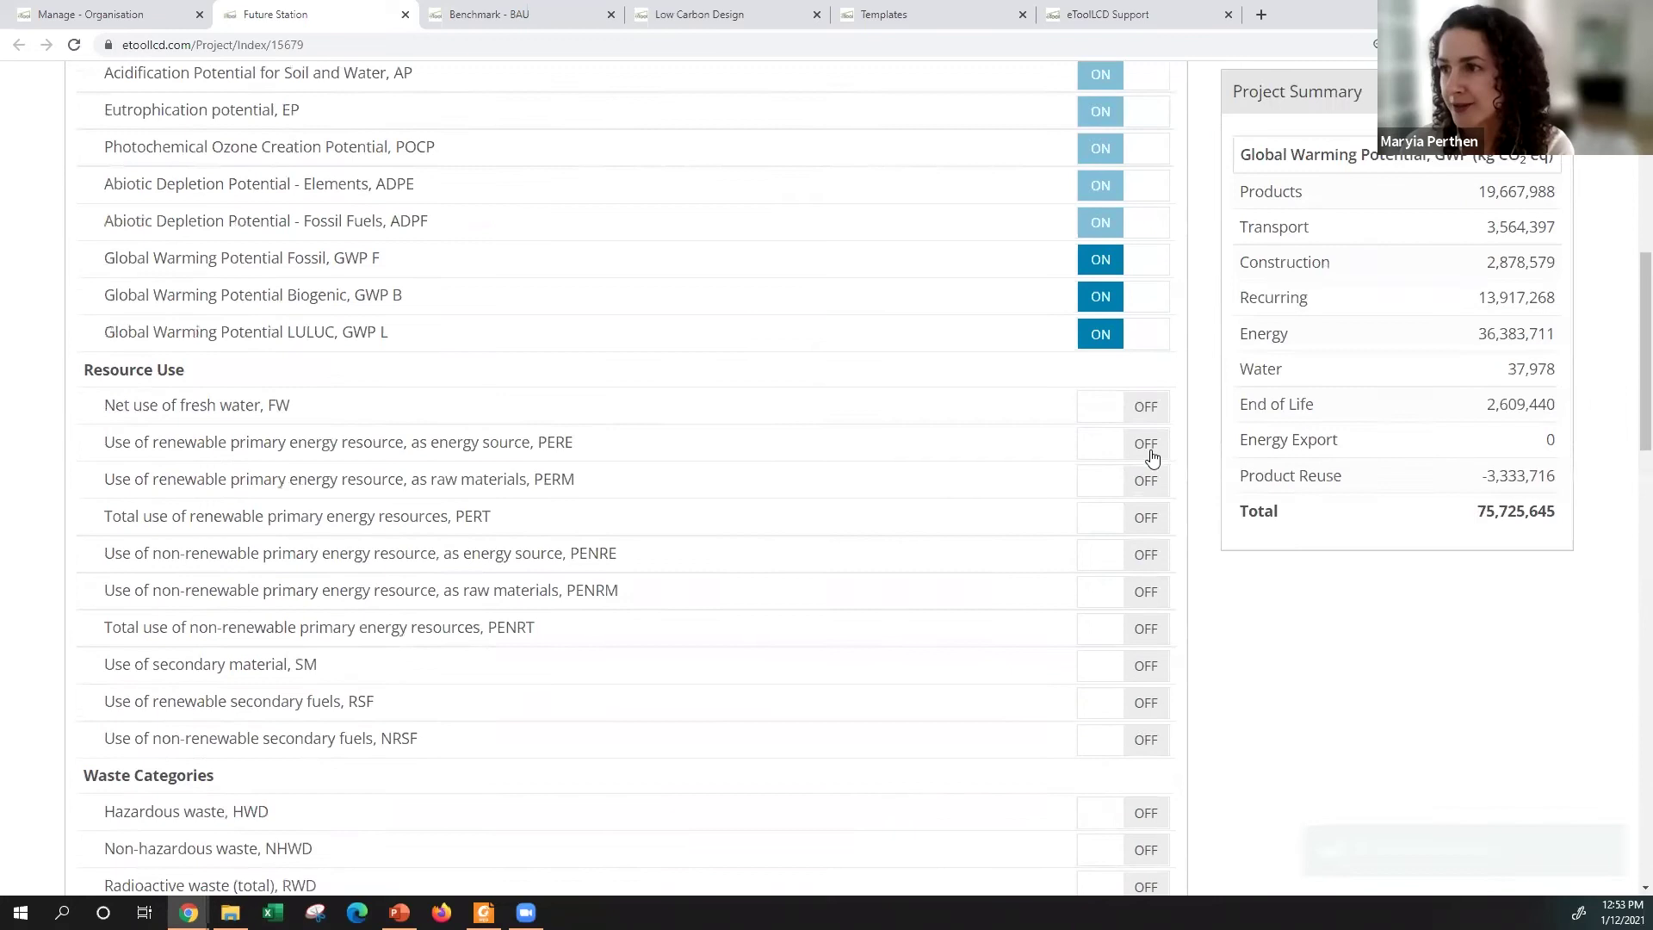
scroll(719, 479, up, 10)
click(487, 618)
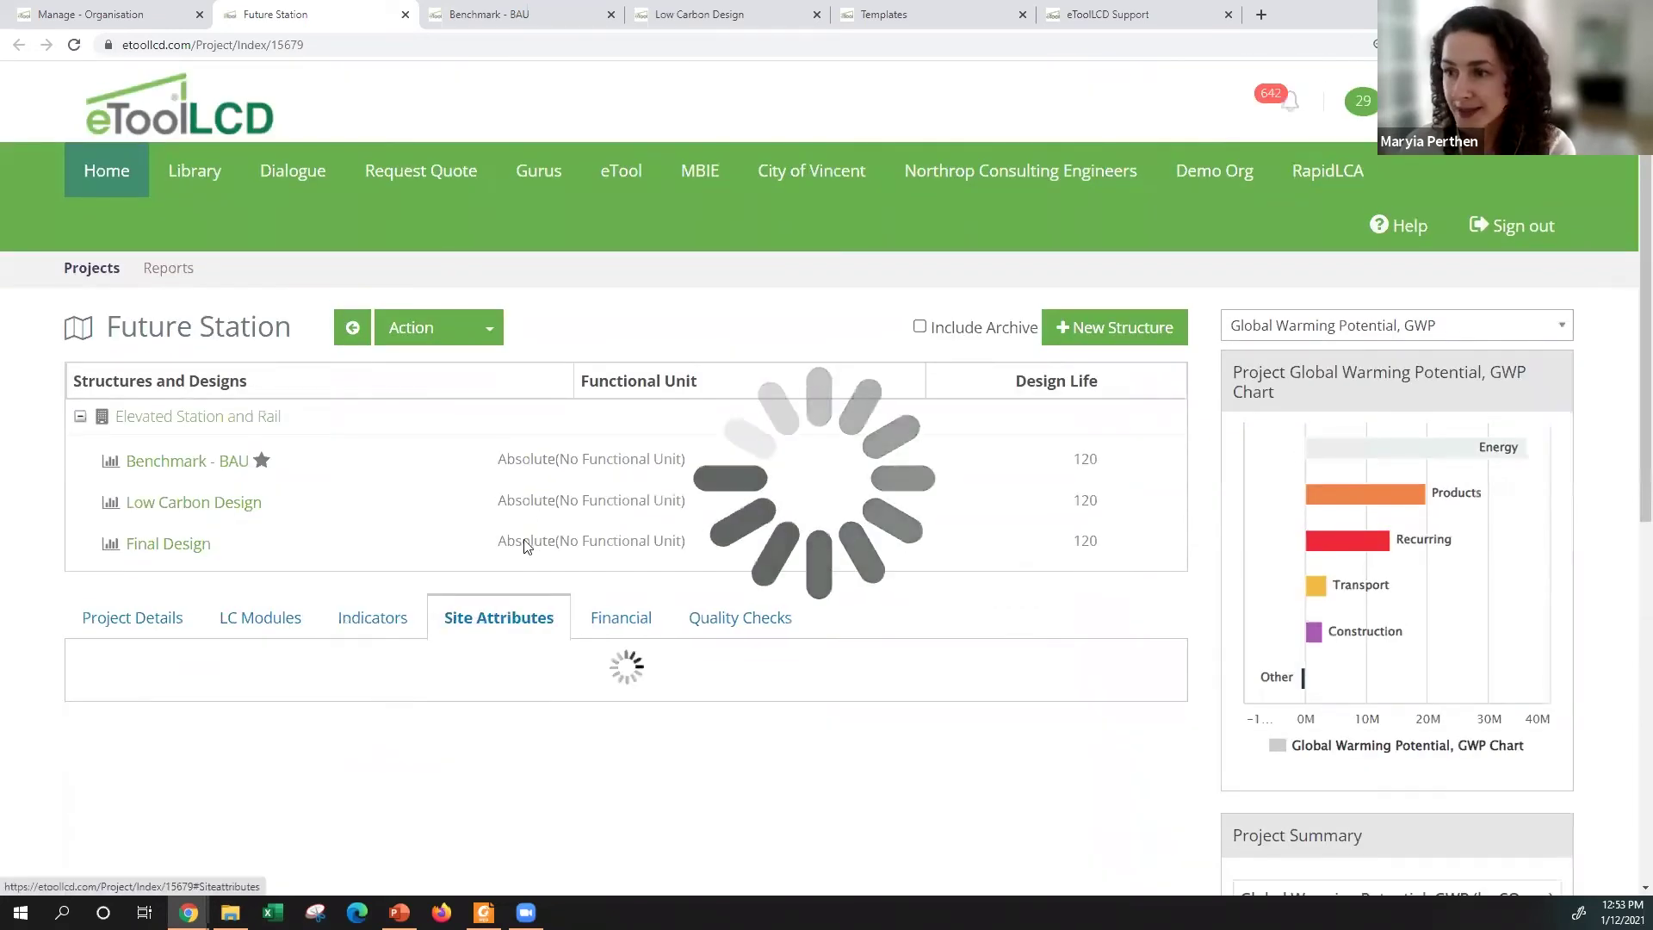
scroll(732, 478, down, 3)
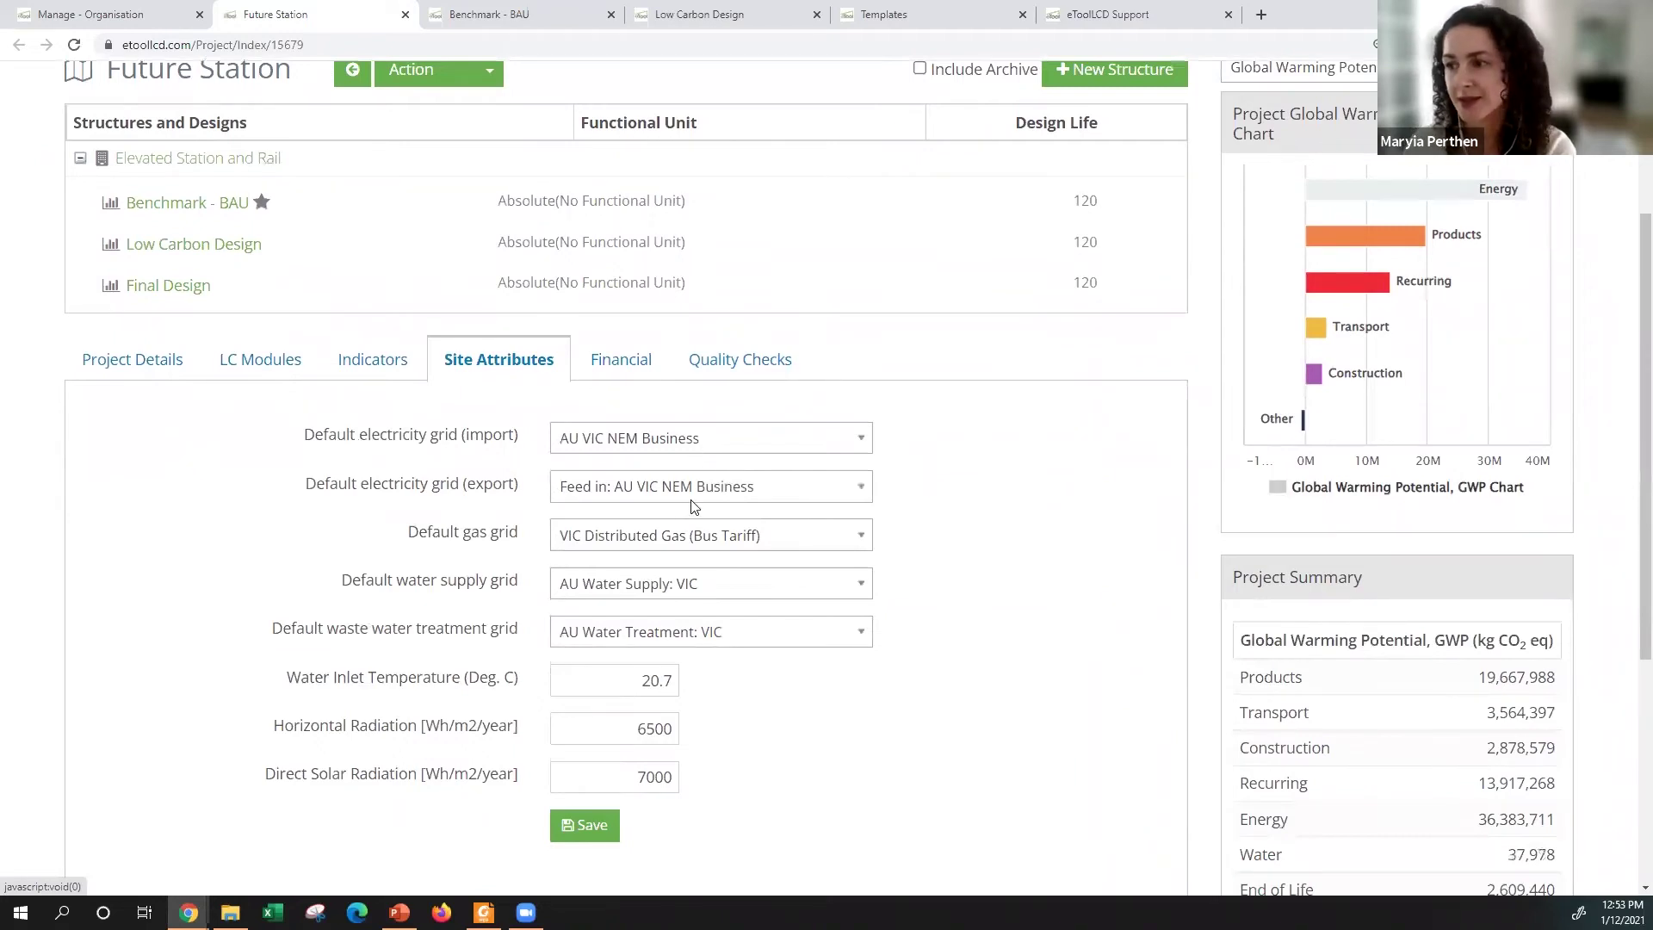
scroll(1110, 484, down, 2)
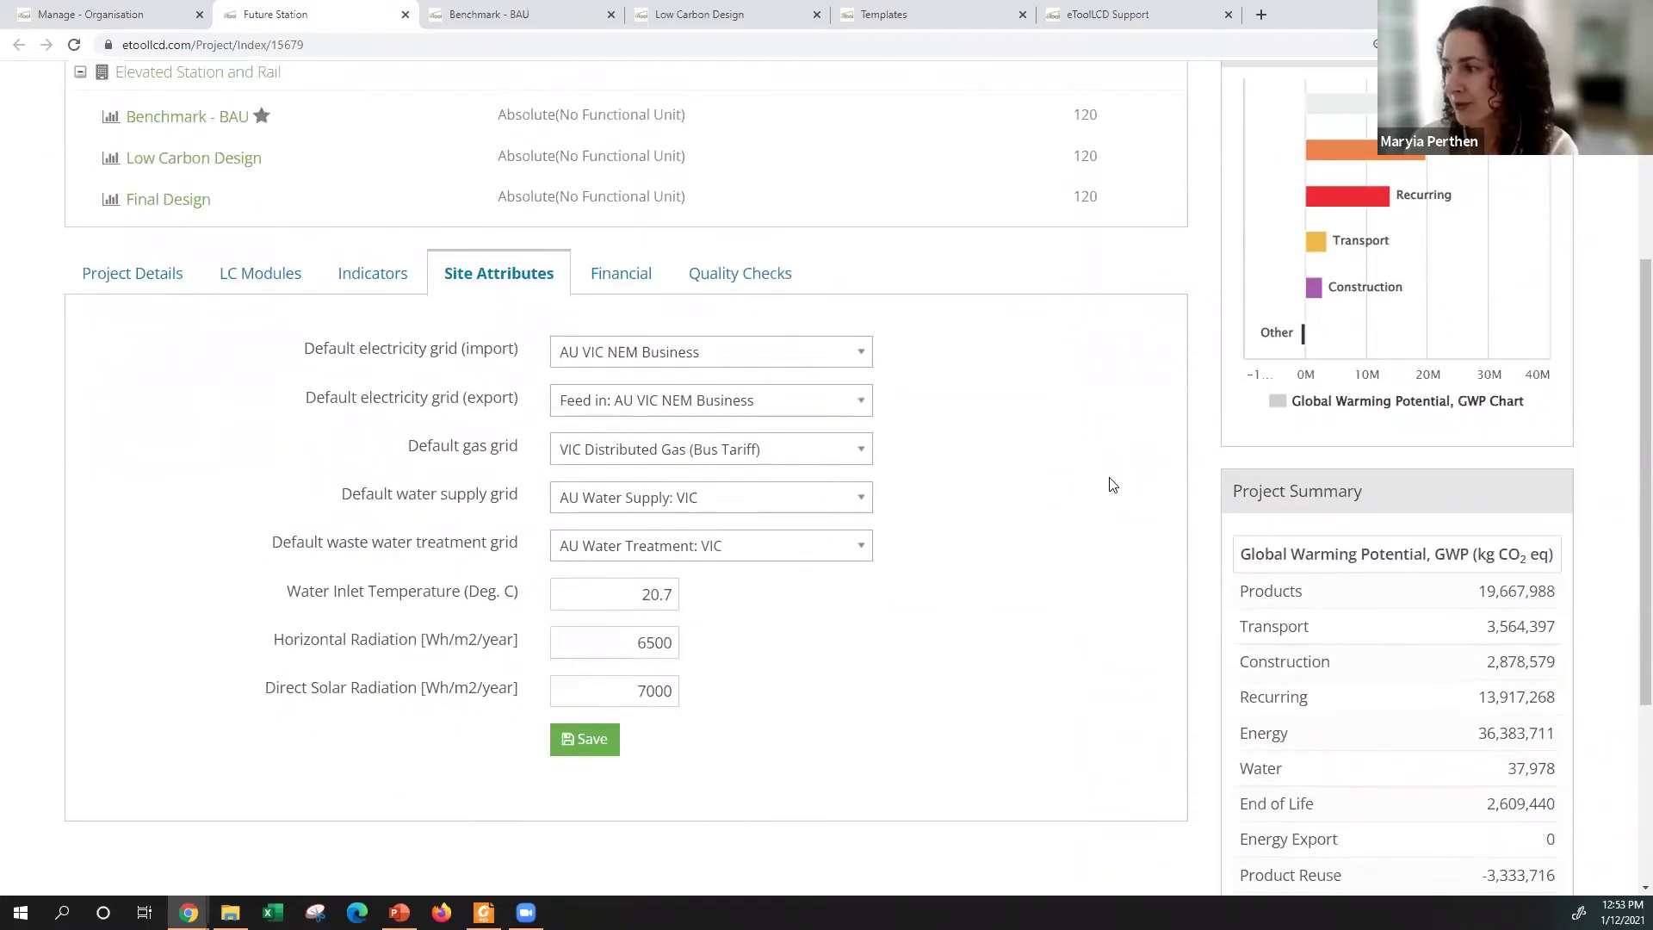
scroll(1110, 485, down, 1)
scroll(1114, 485, up, 1)
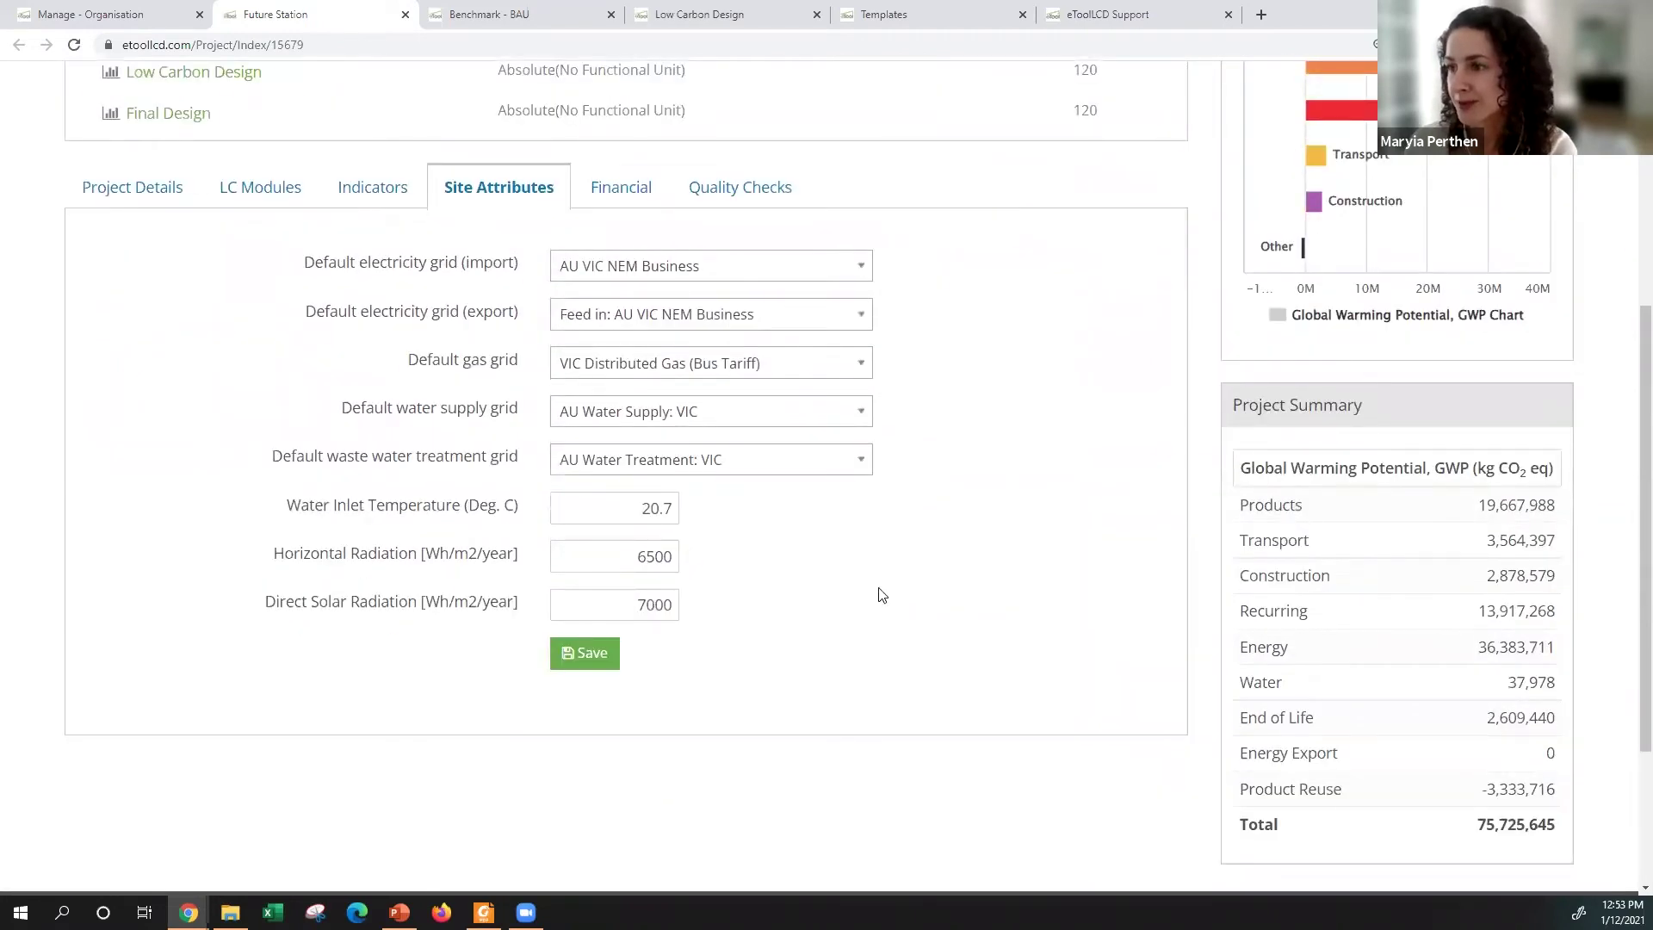
scroll(1220, 565, down, 1)
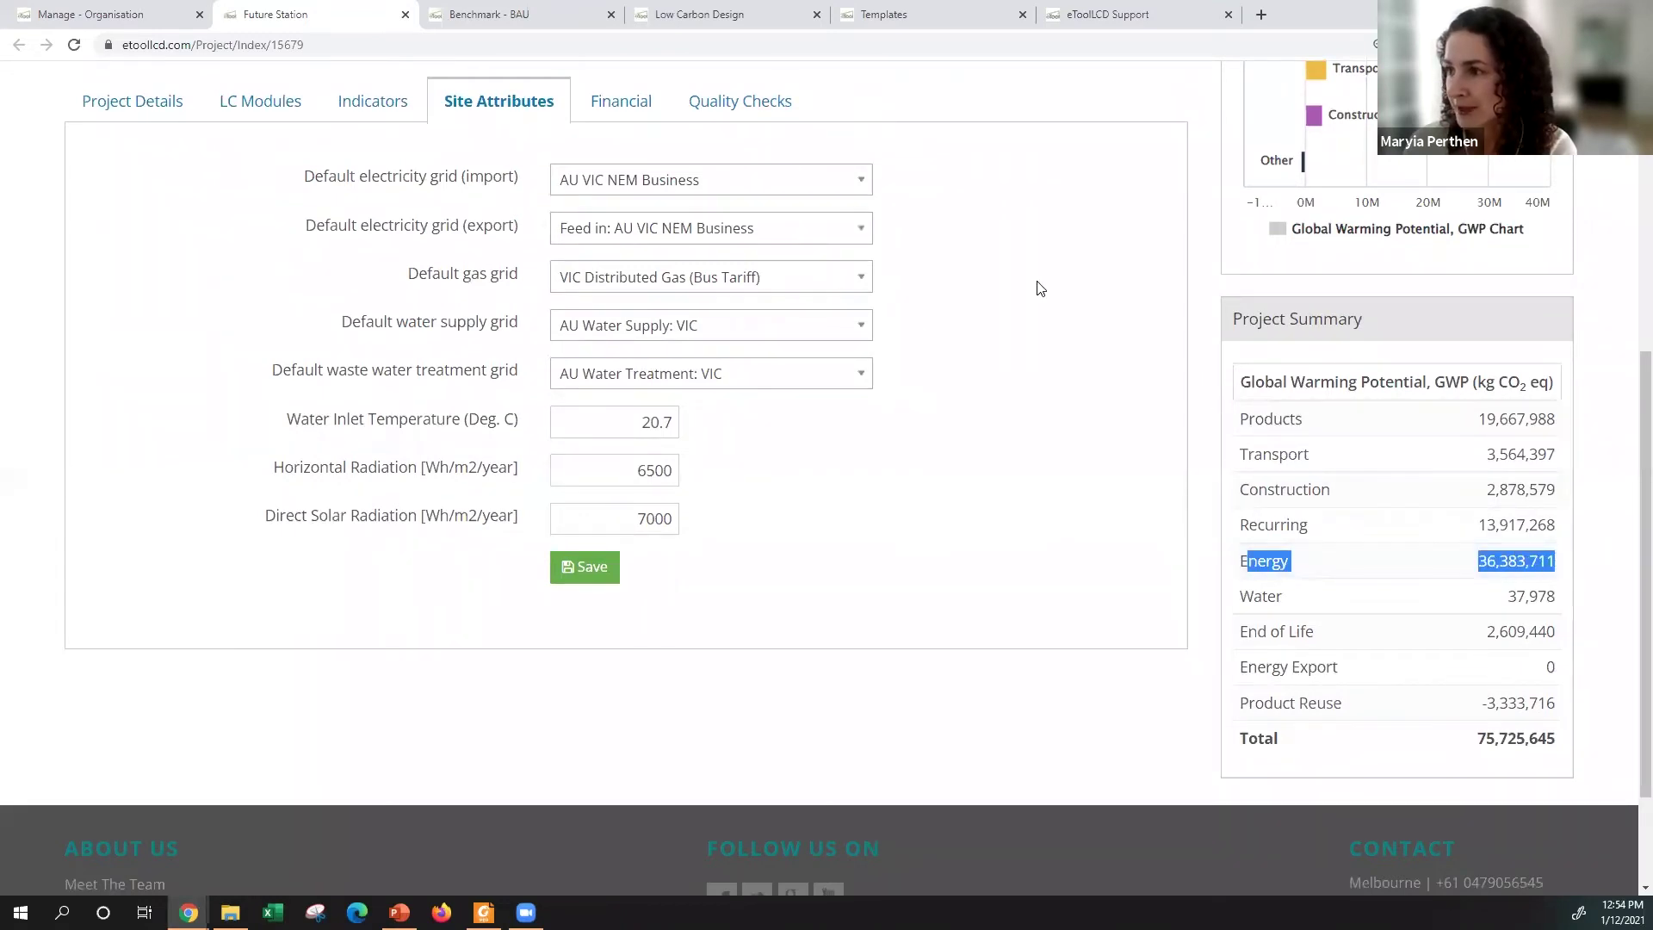
click(1477, 569)
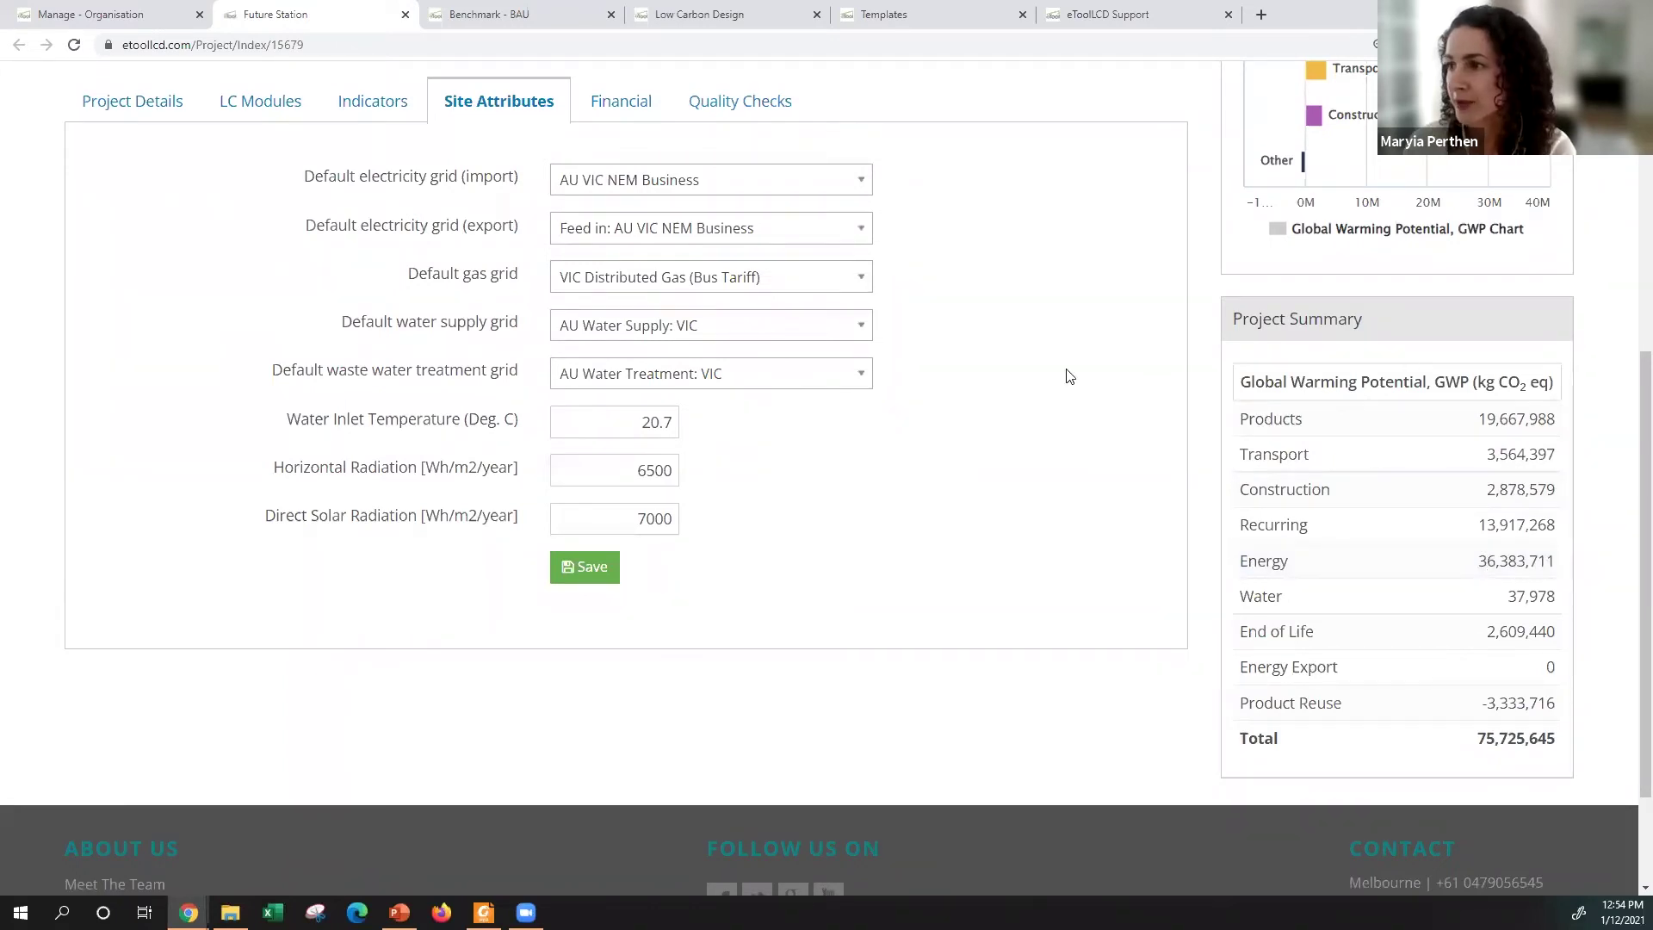
Step: Set the default electricity import grid to AU TAS NEM Business and the export grid to Feed in: AU TAS NEM Business, and save
scroll(1064, 423, up, 3)
click(828, 442)
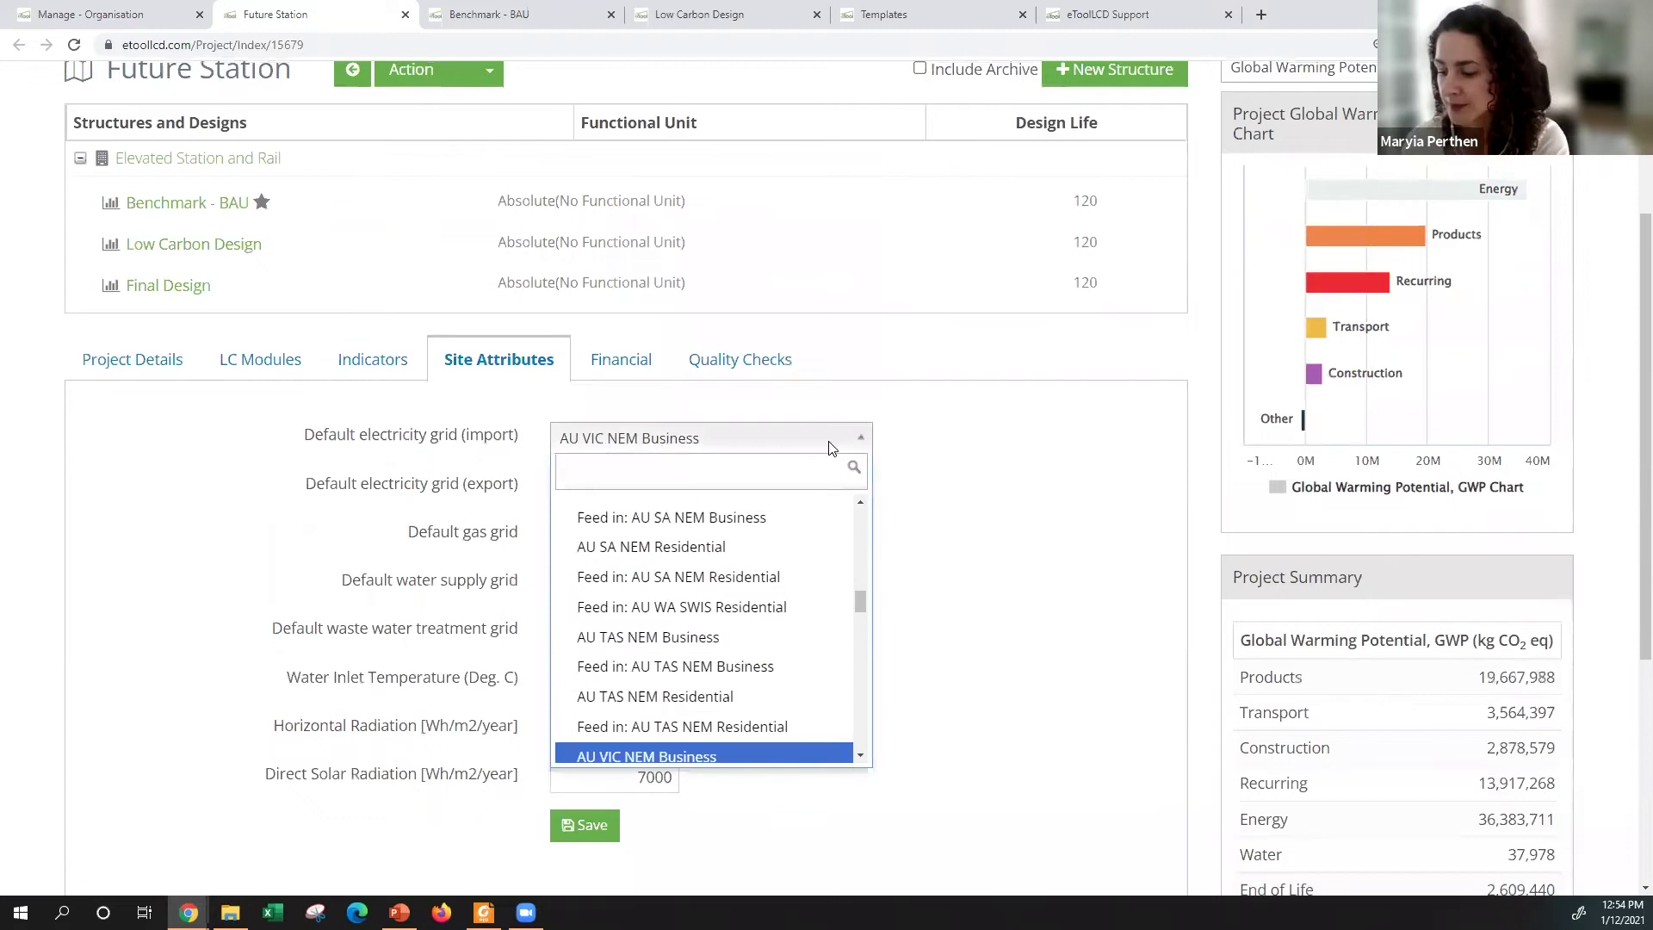
text(tas)
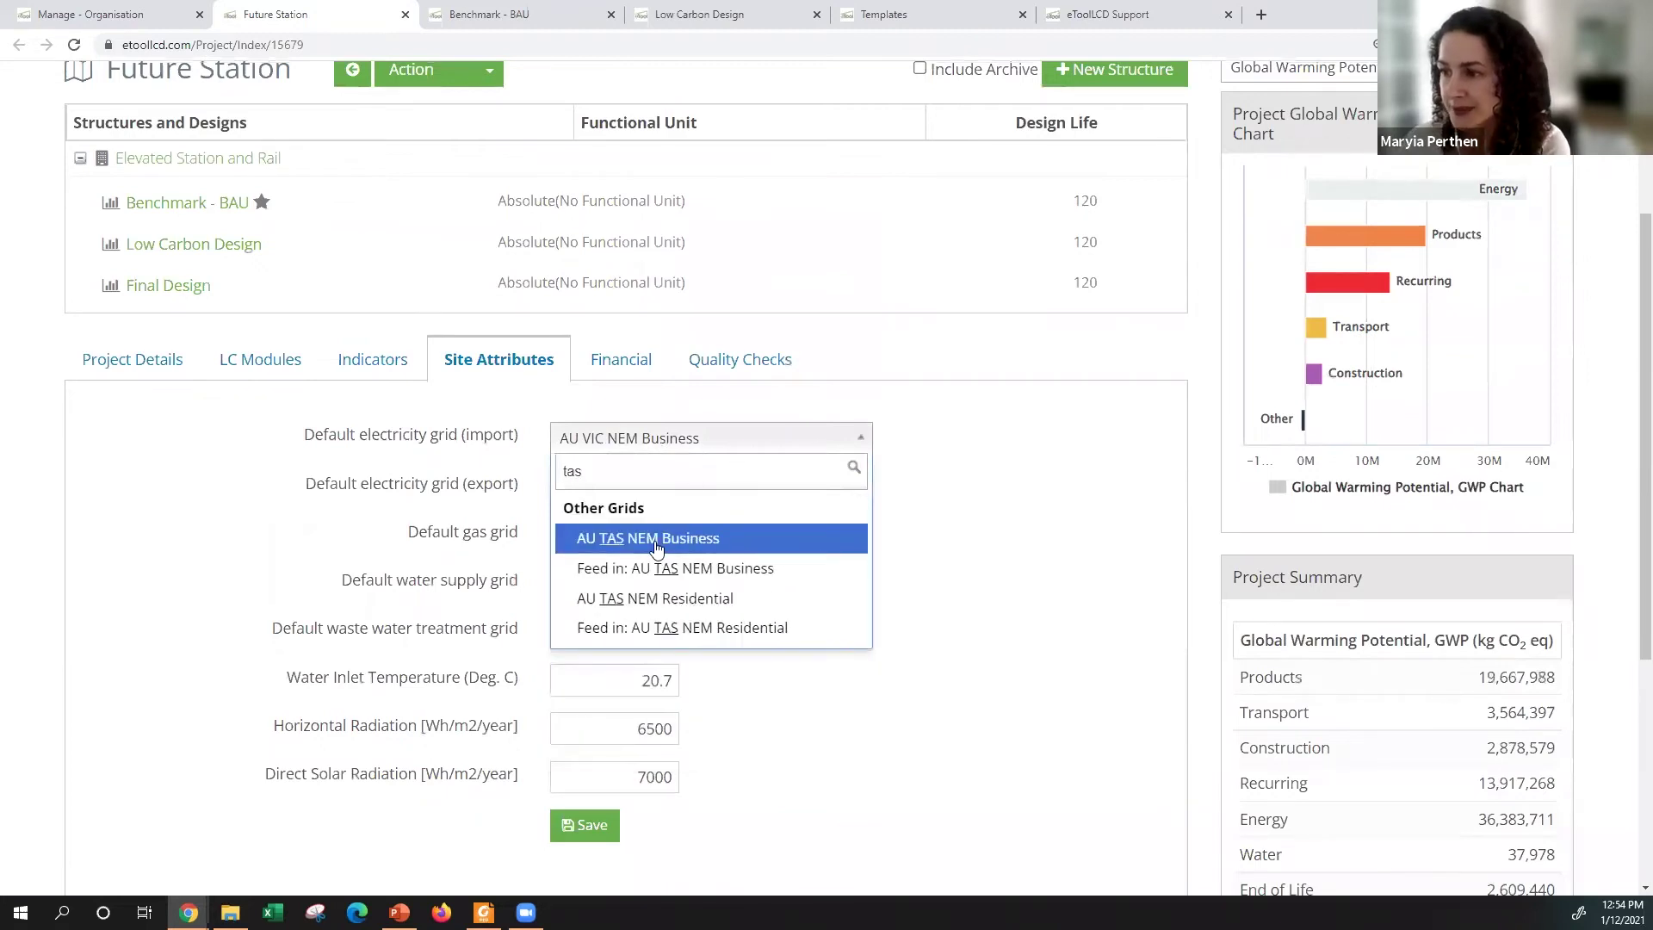
click(620, 533)
click(605, 486)
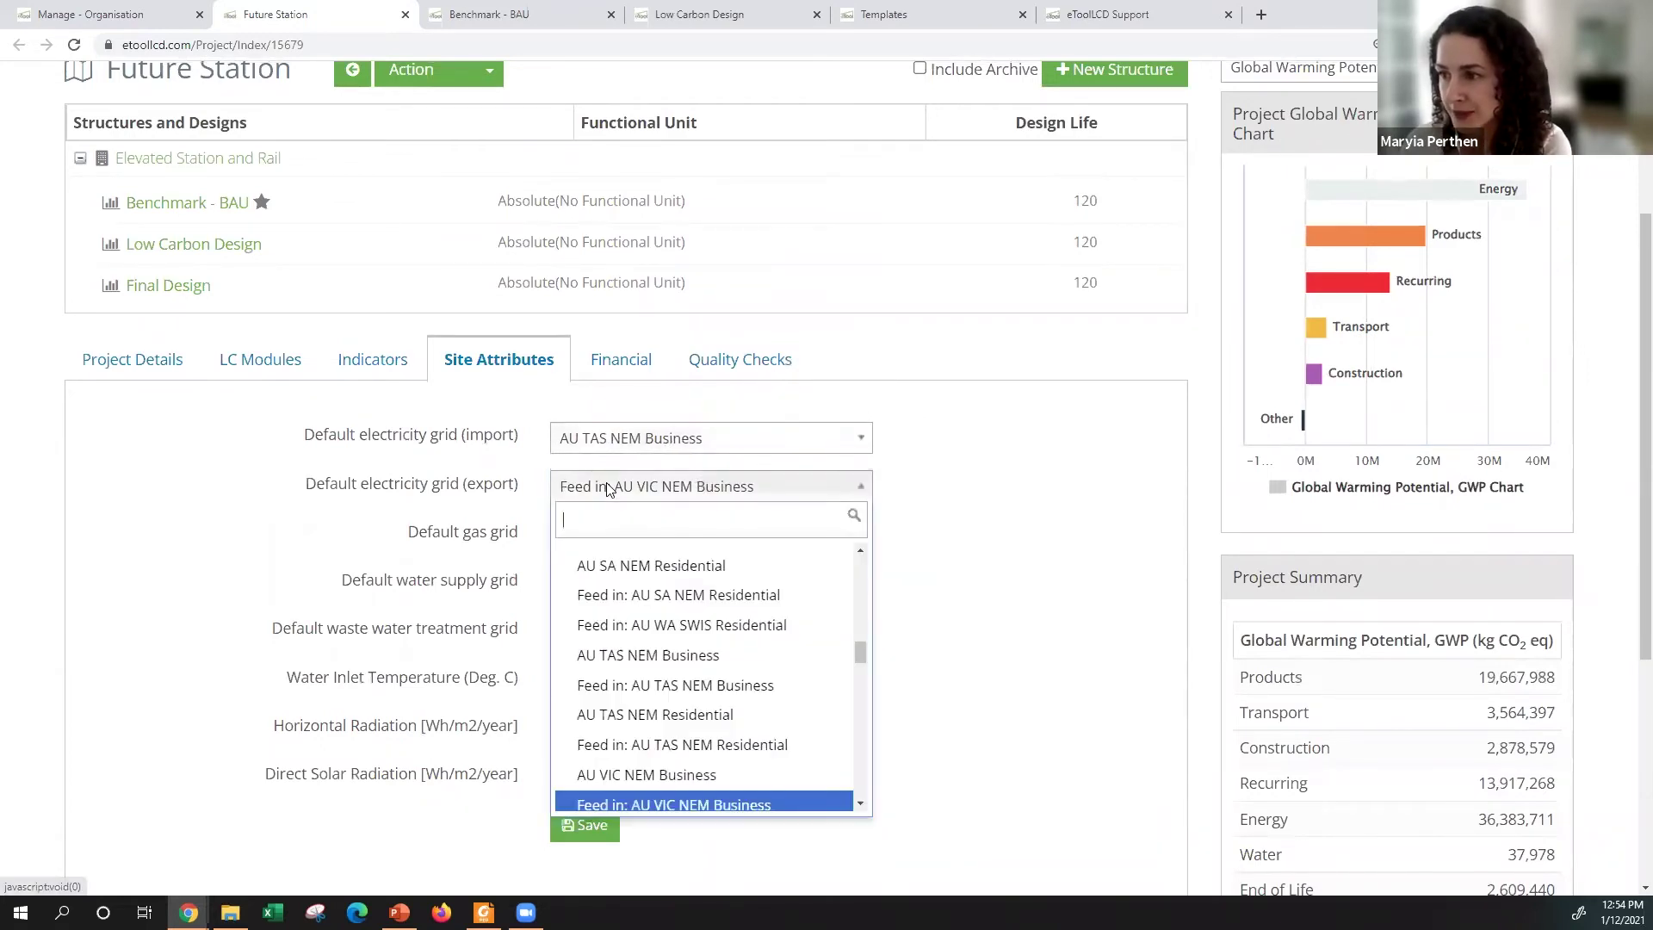
text(tas)
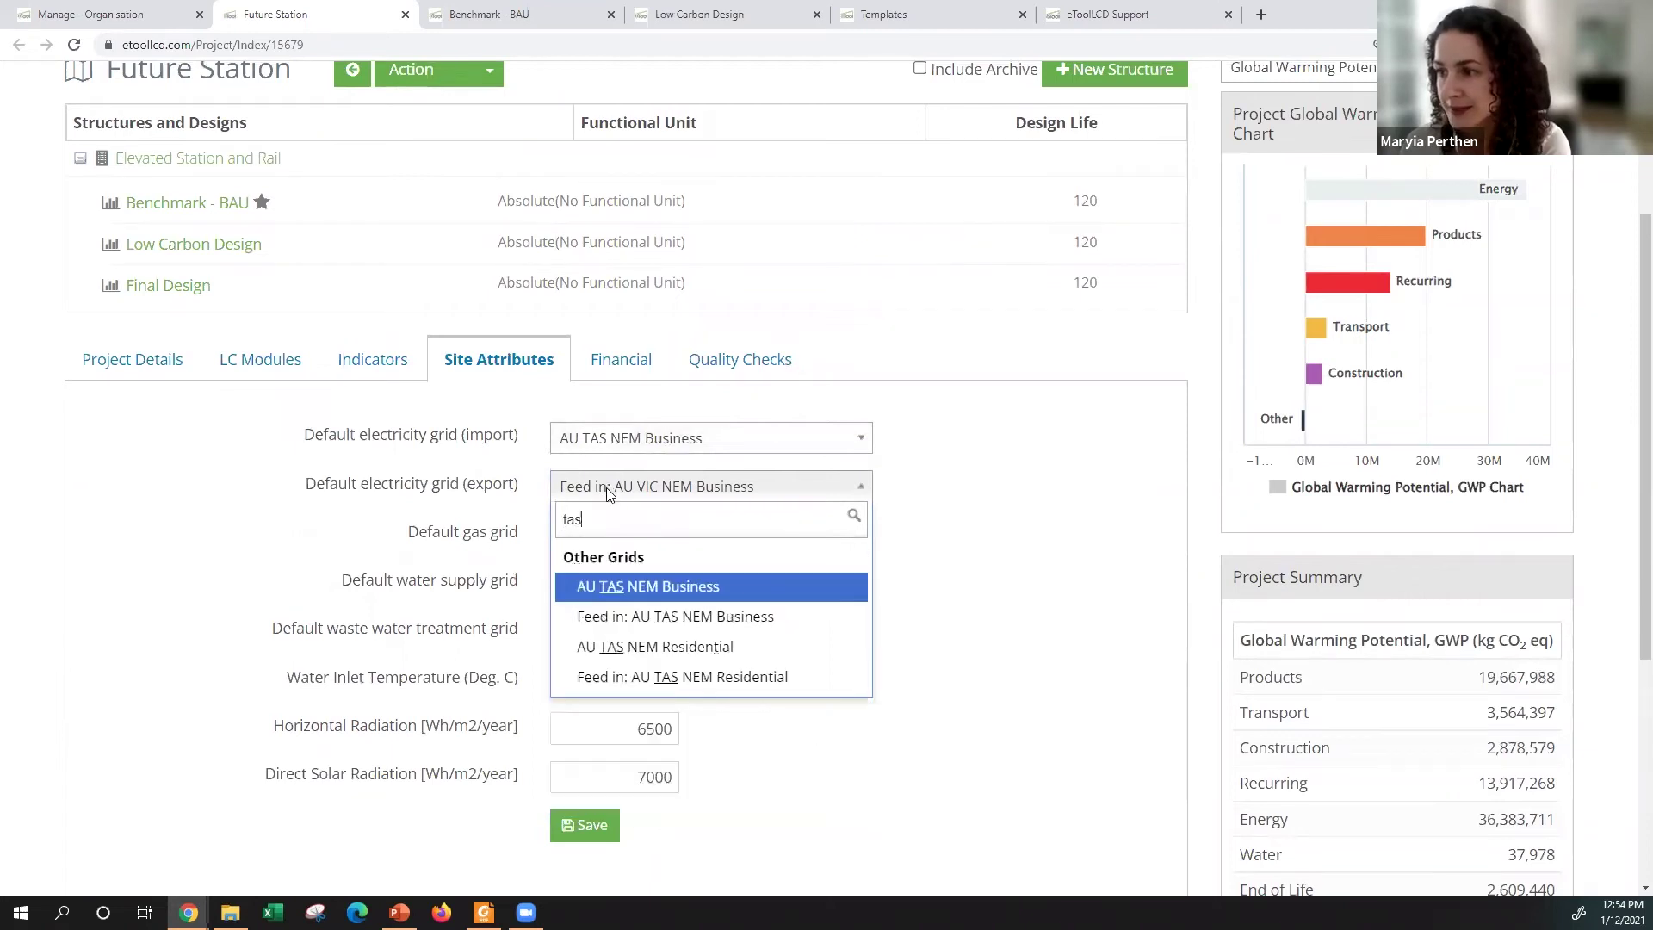
click(638, 616)
scroll(637, 628, down, 2)
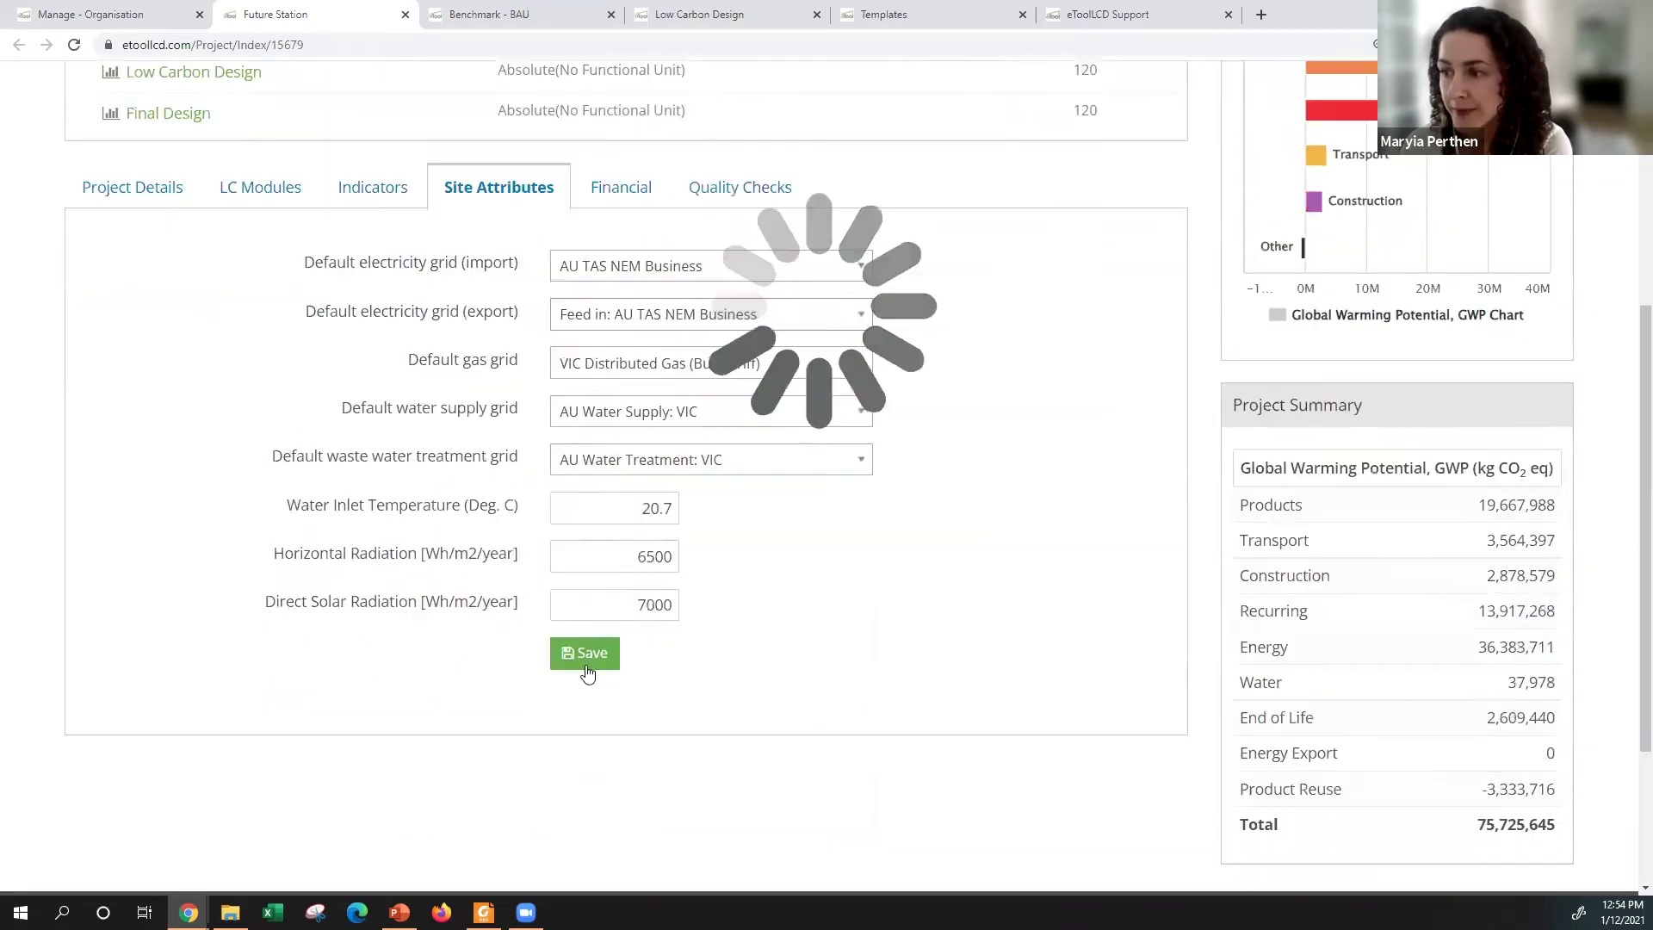
click(583, 658)
click(805, 284)
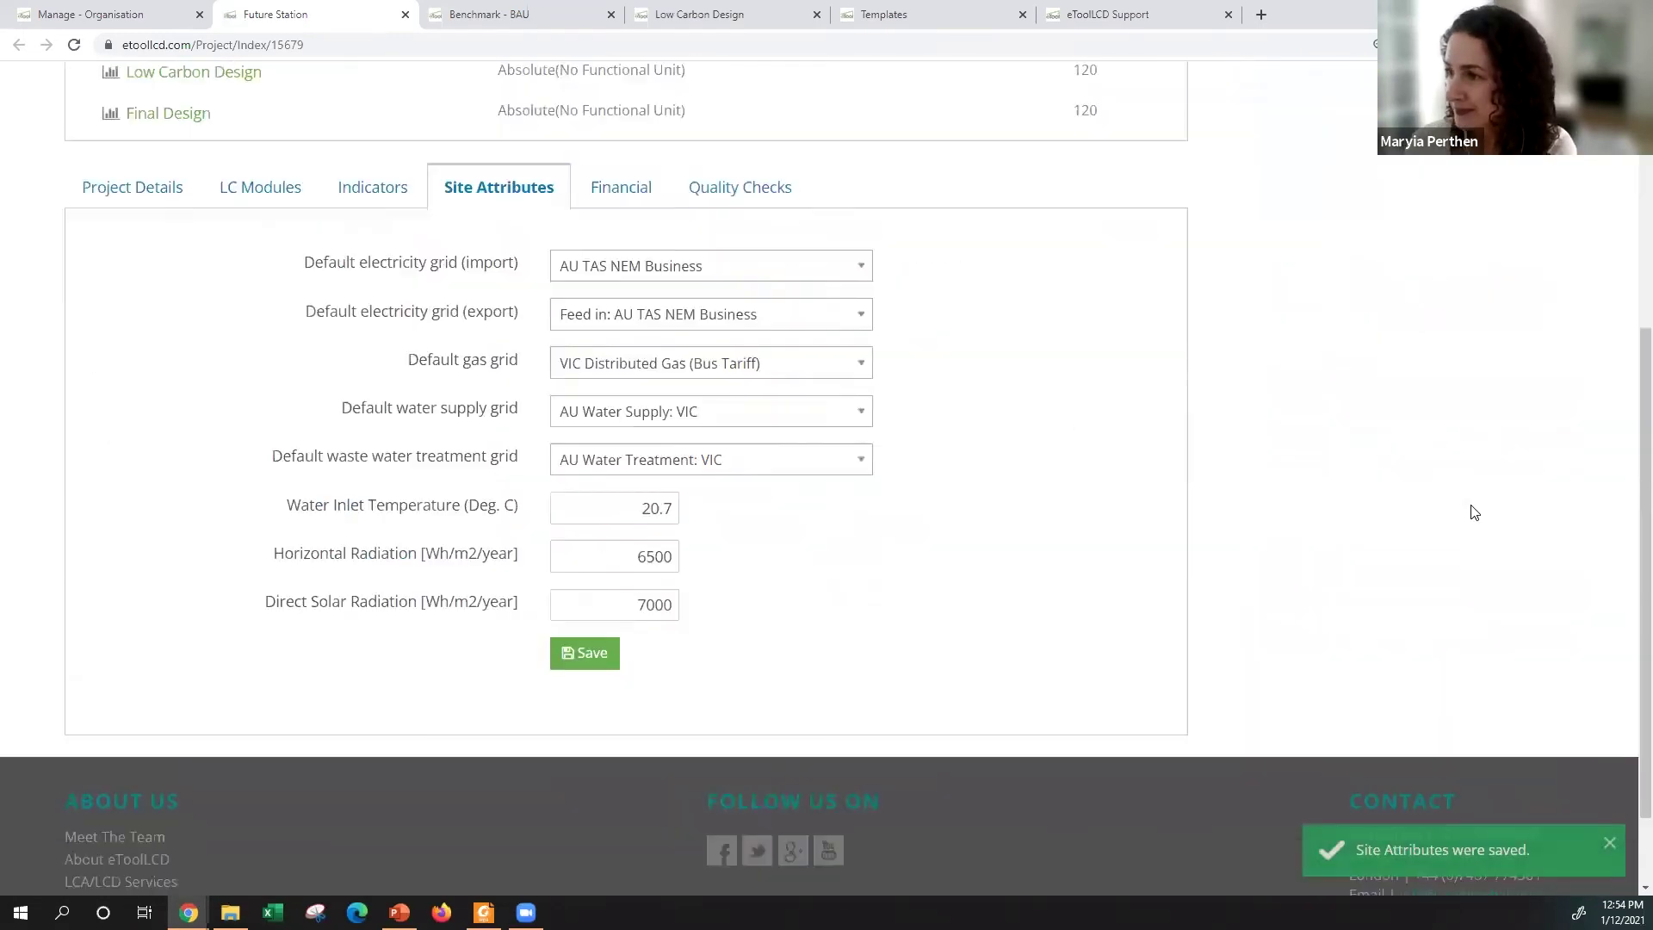
Step: Examine the Energy value in the Project Summary's global warming potential table
scroll(1482, 602, down, 2)
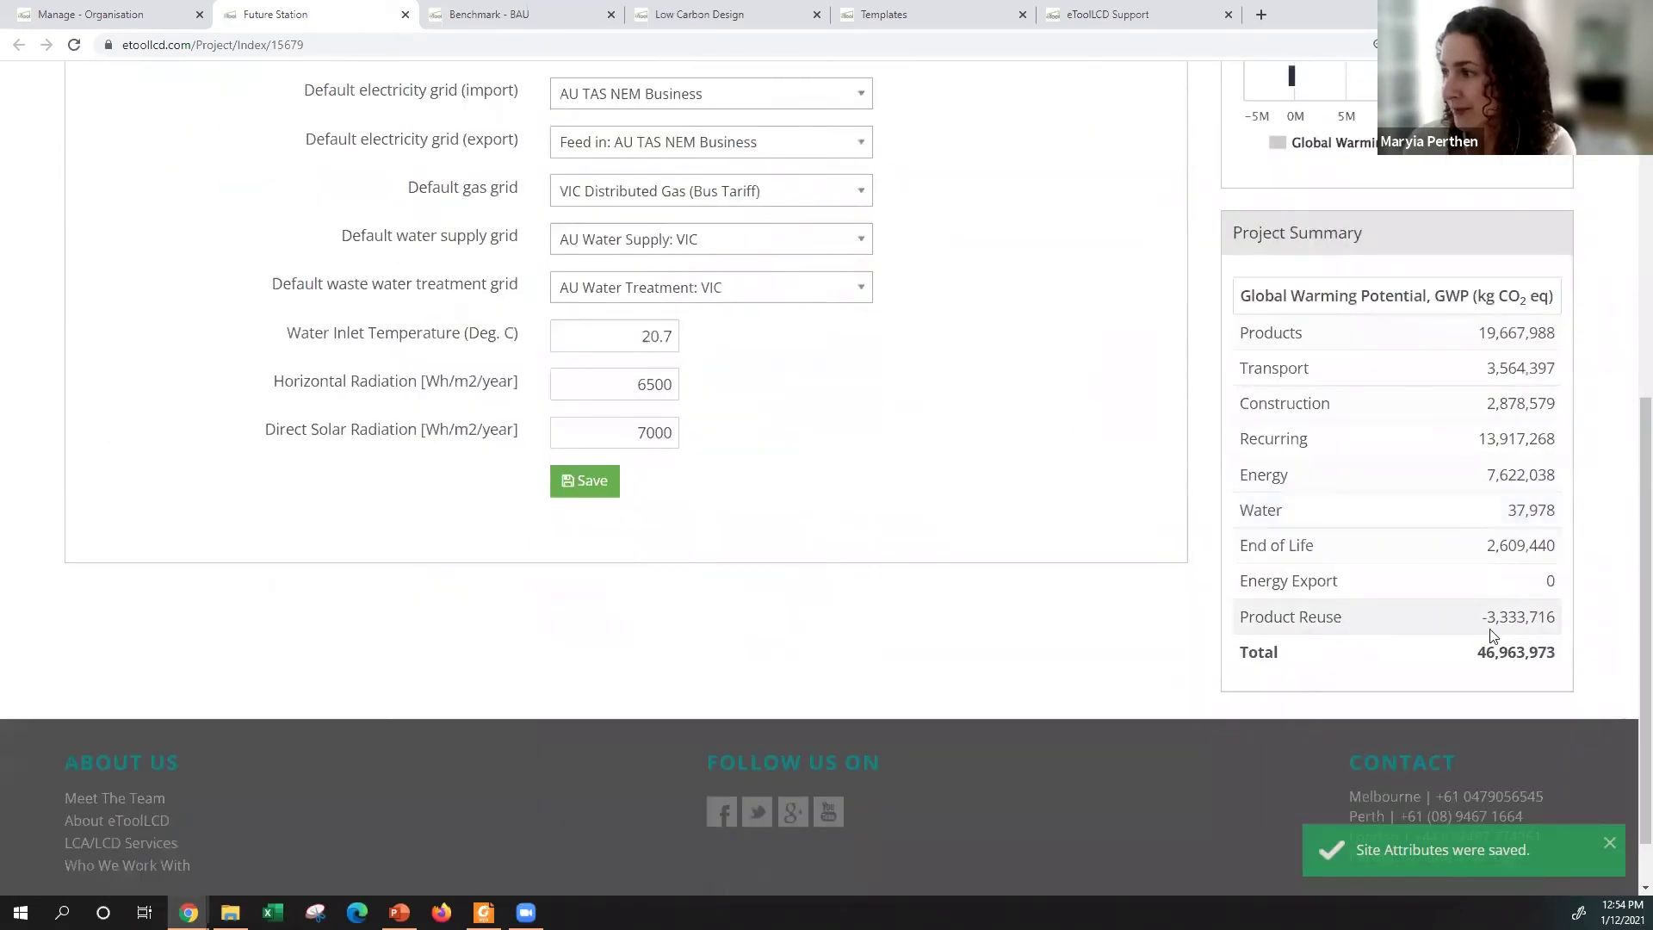
drag(1486, 475, 1552, 472)
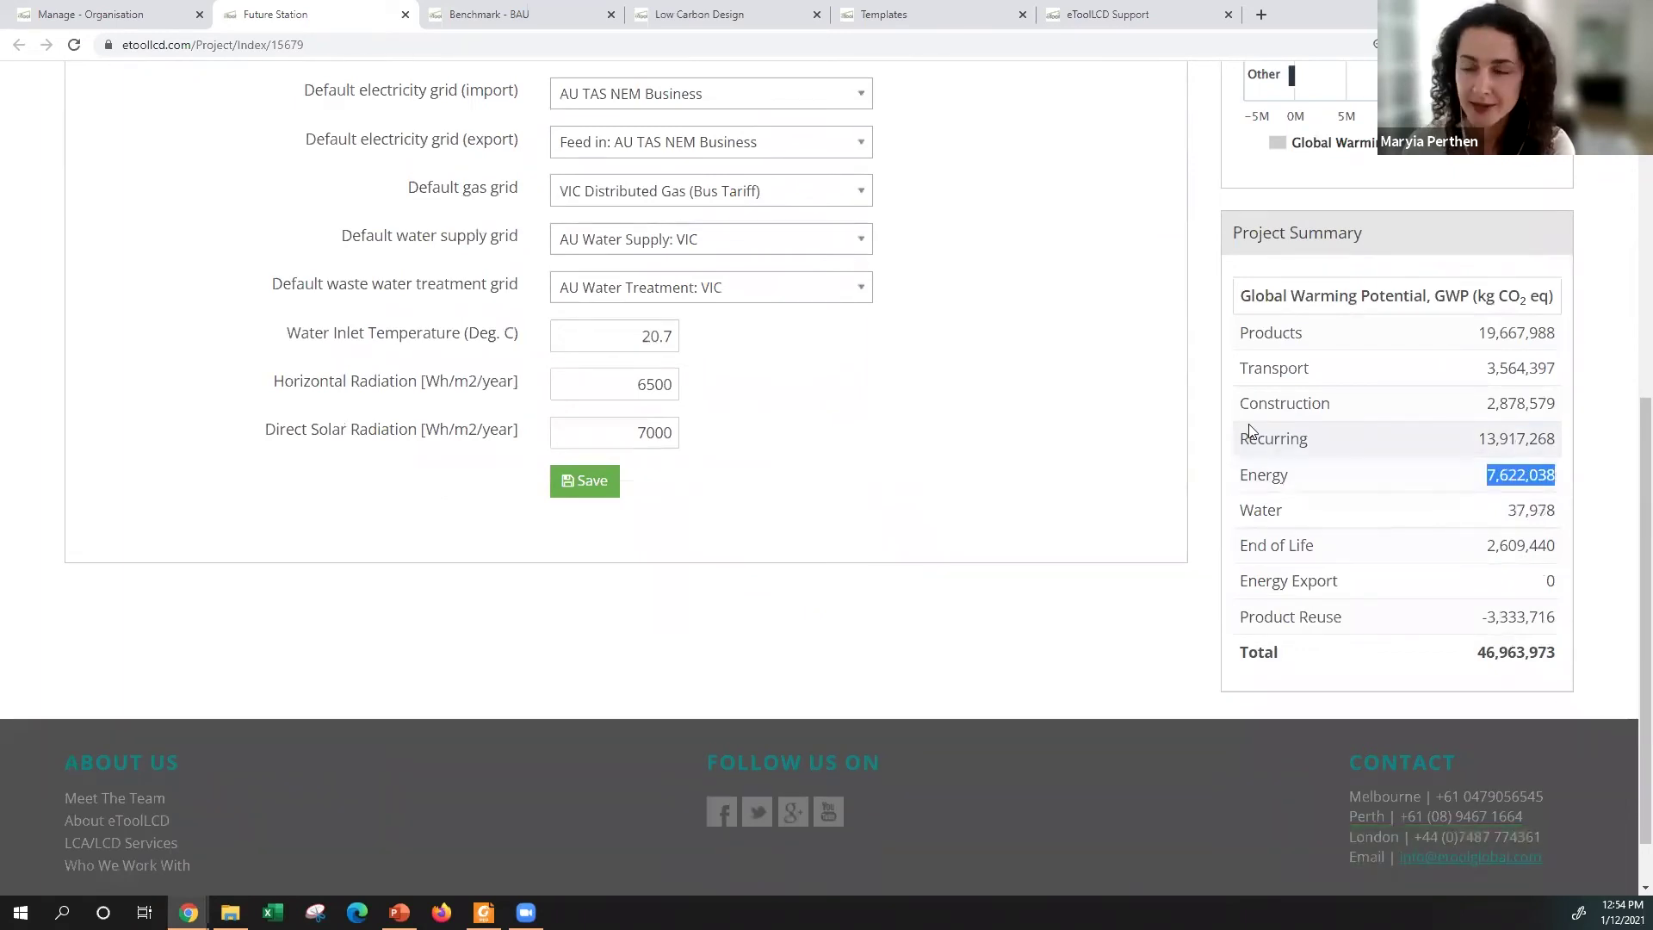
scroll(1037, 405, up, 1)
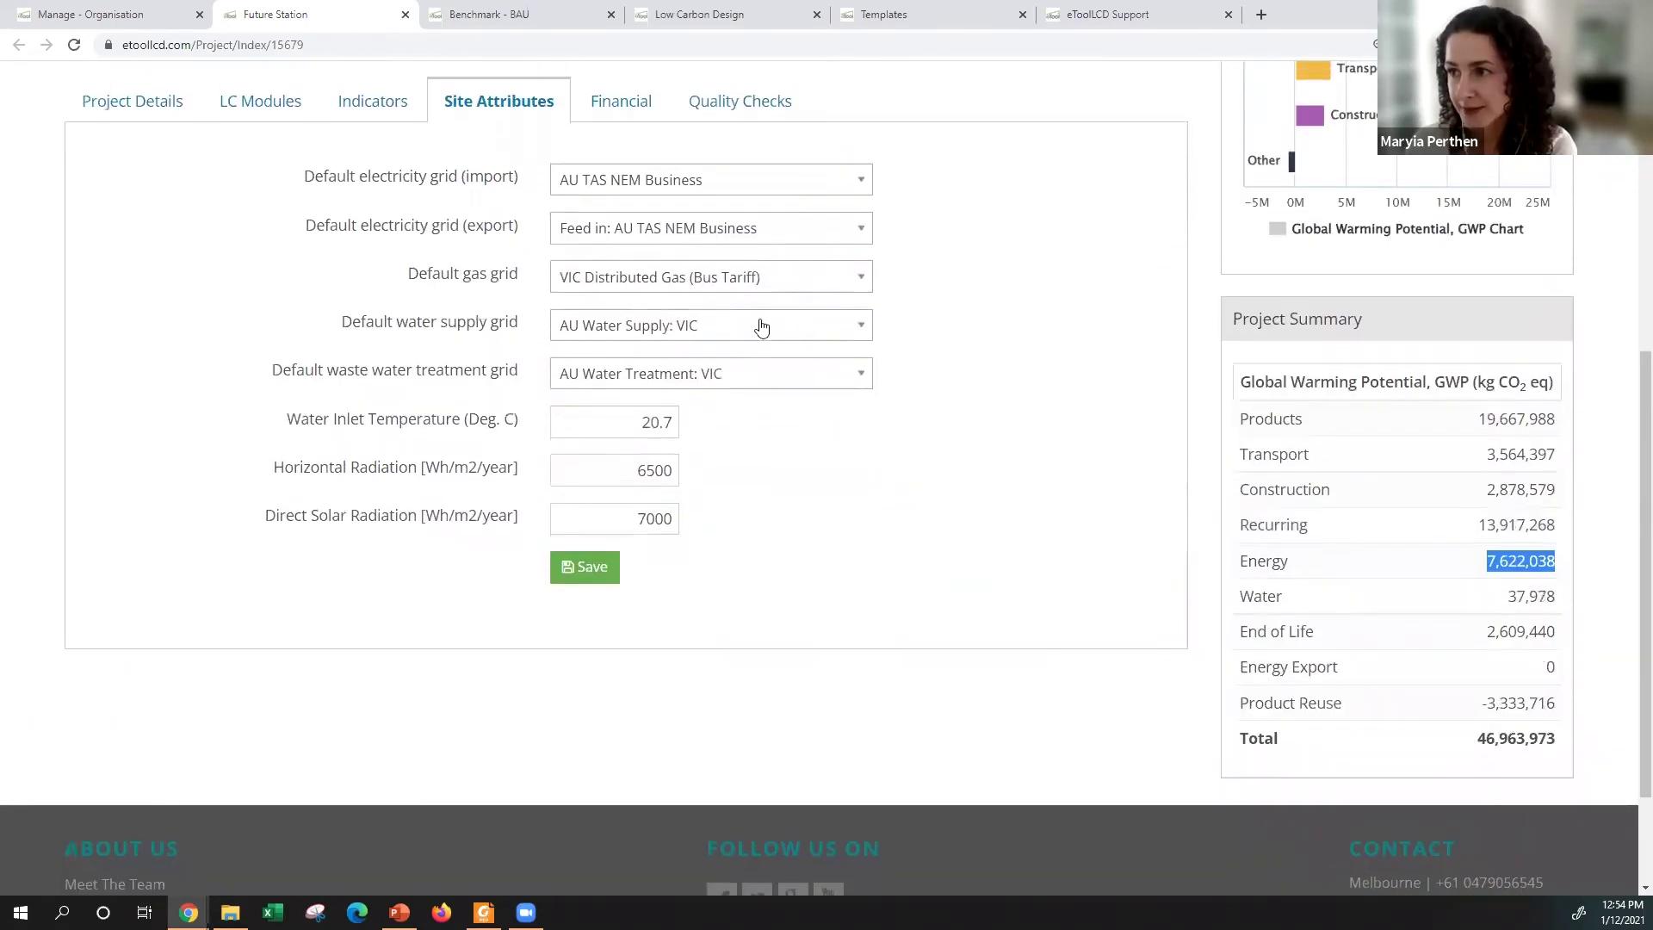
Step: Set the default electricity import grid to AU VIC NEM Business and the export grid to Feed in: AU VIC NEM Business, and save
click(711, 186)
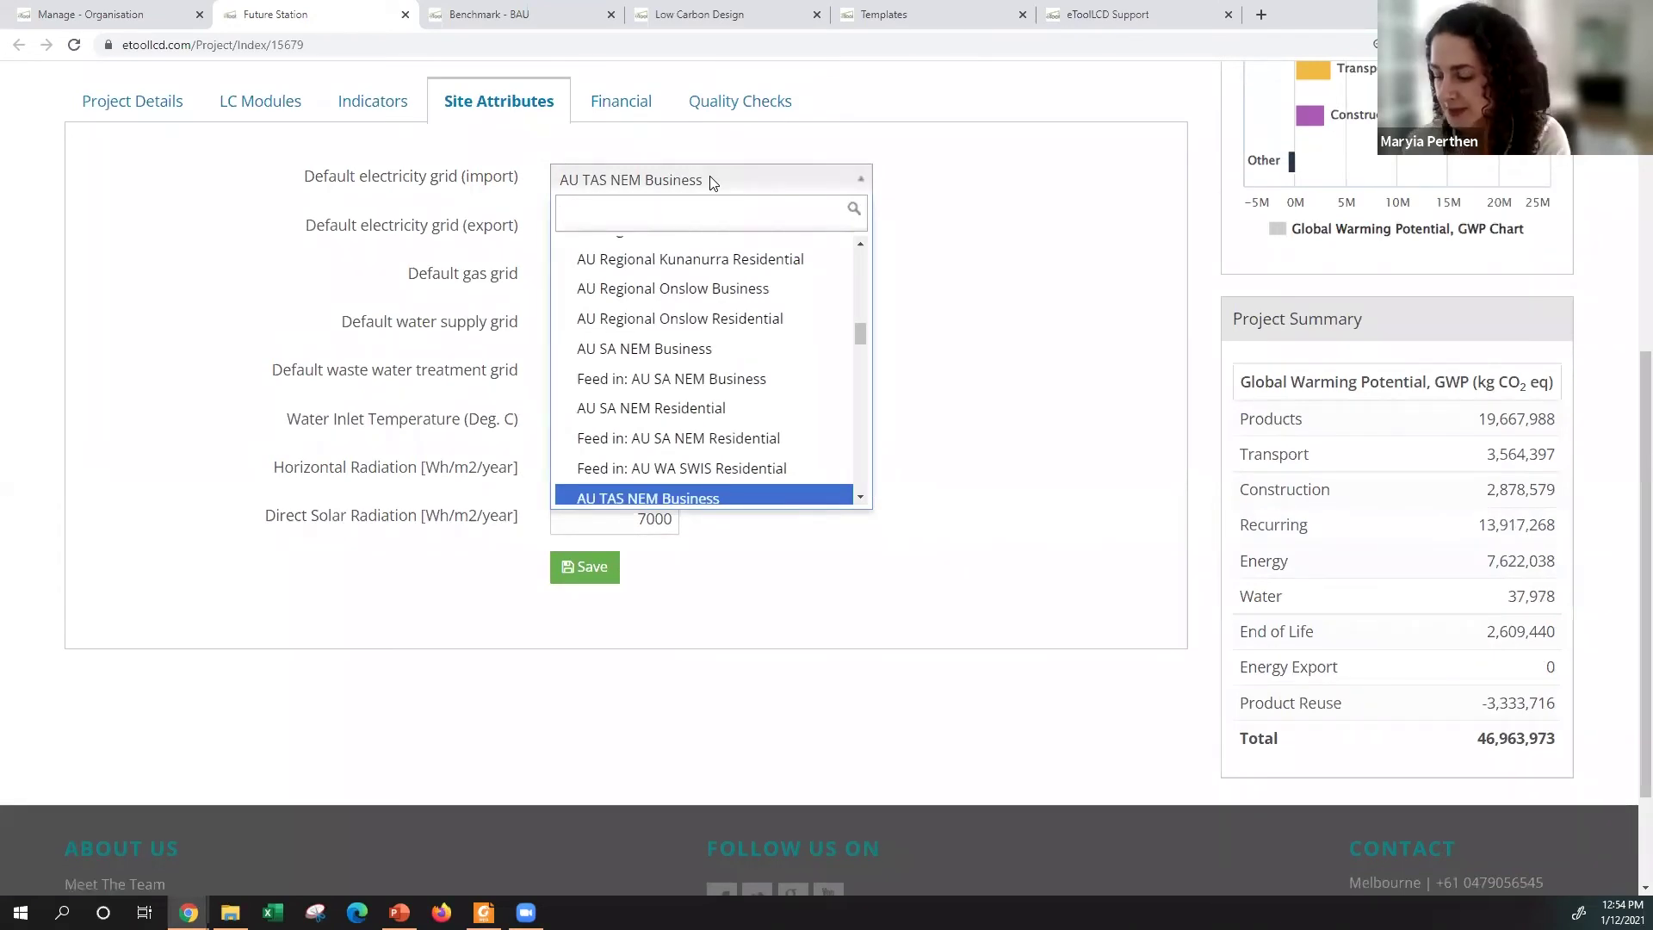
text(vic)
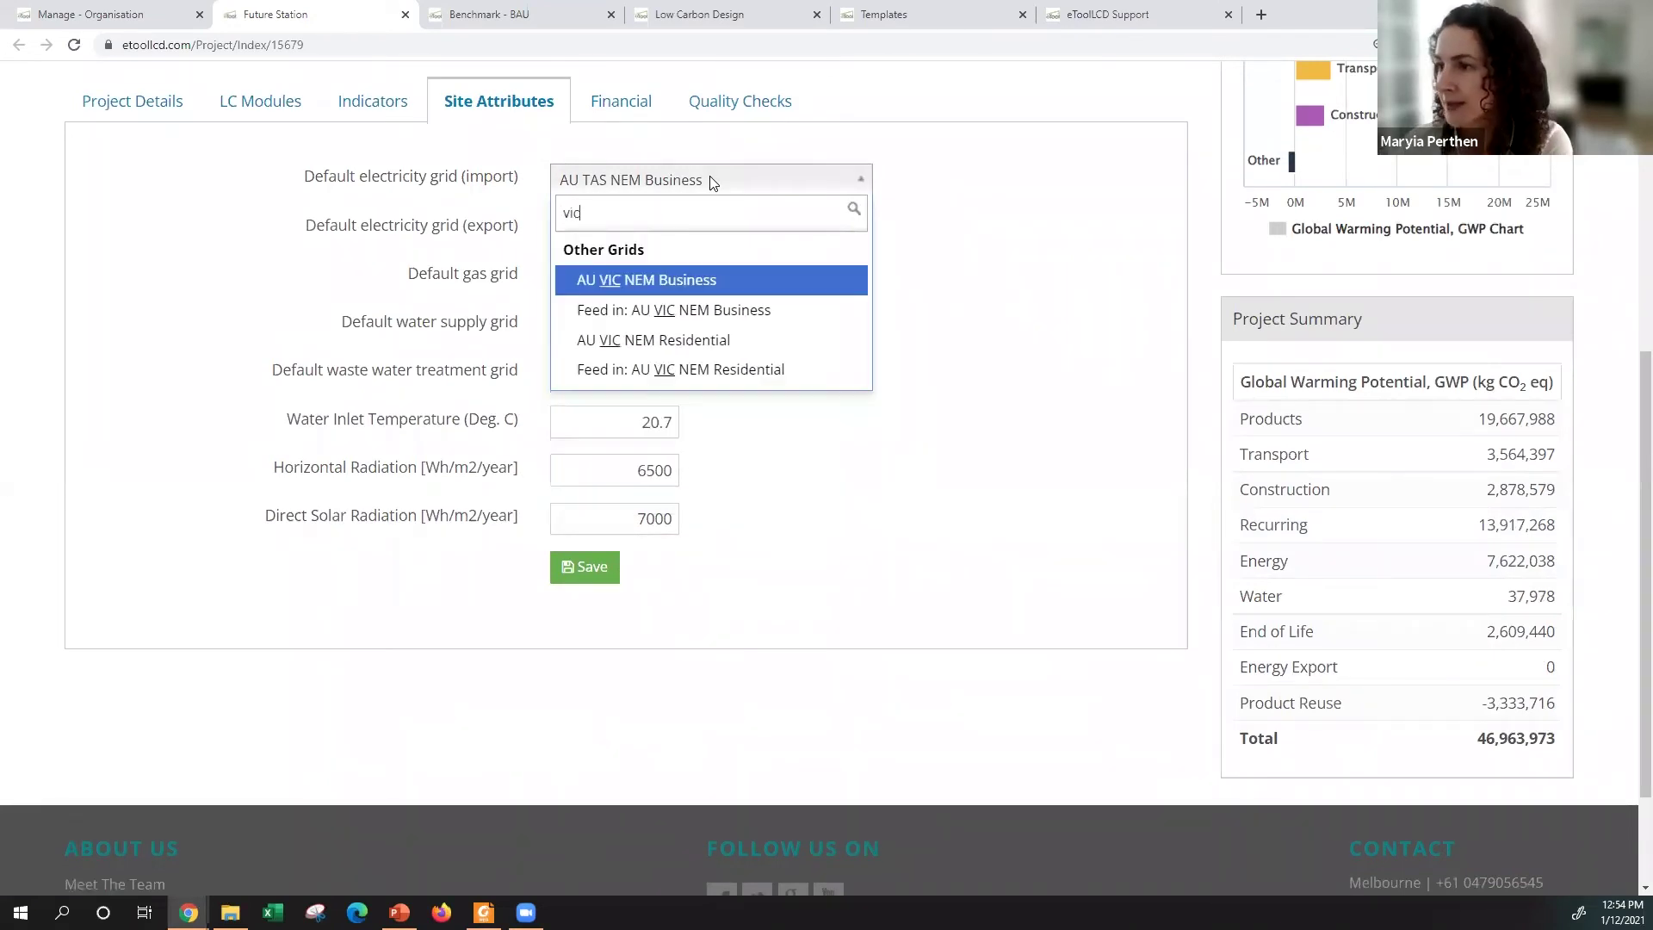
click(663, 279)
click(648, 234)
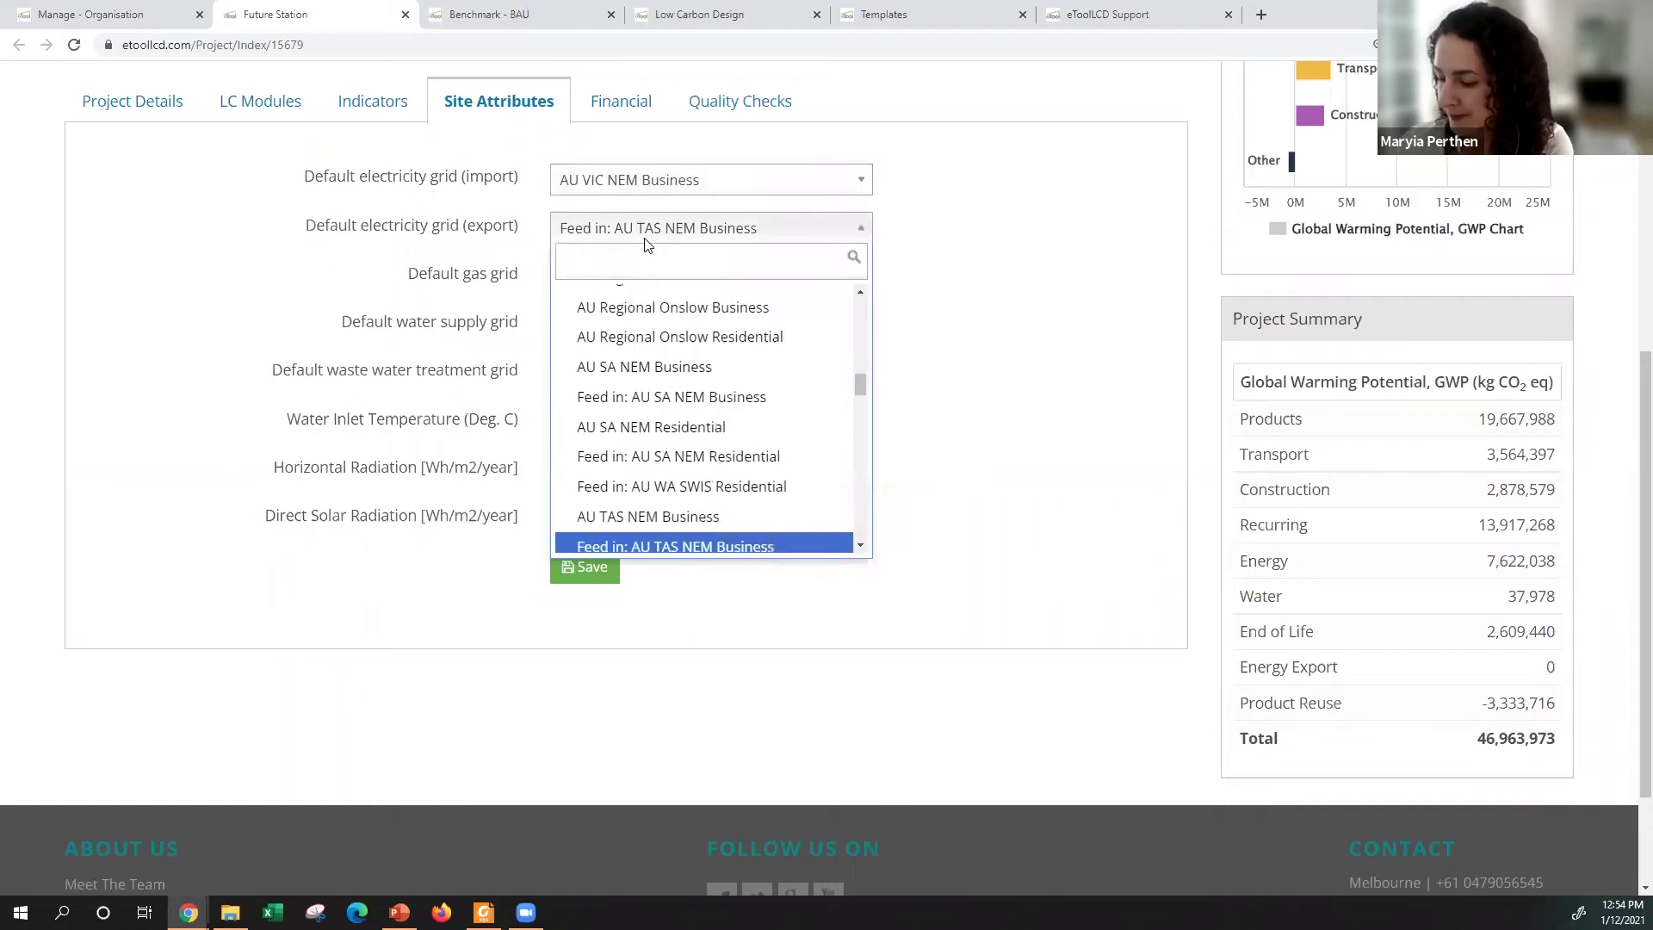
text(vic)
click(684, 358)
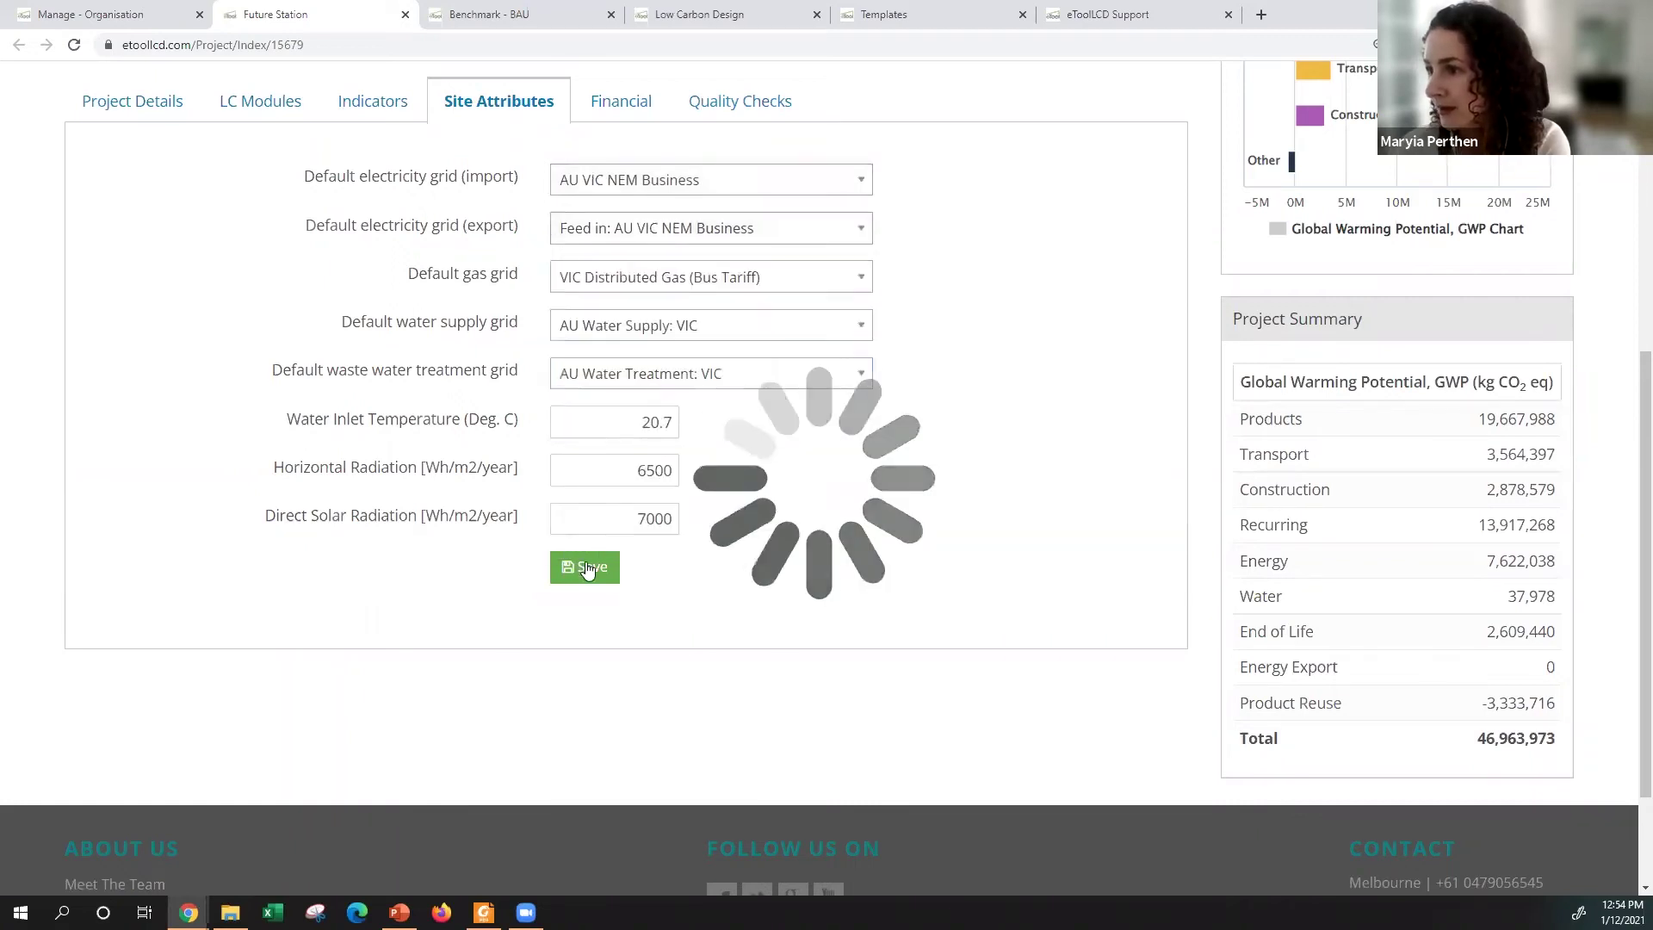
click(587, 570)
click(810, 284)
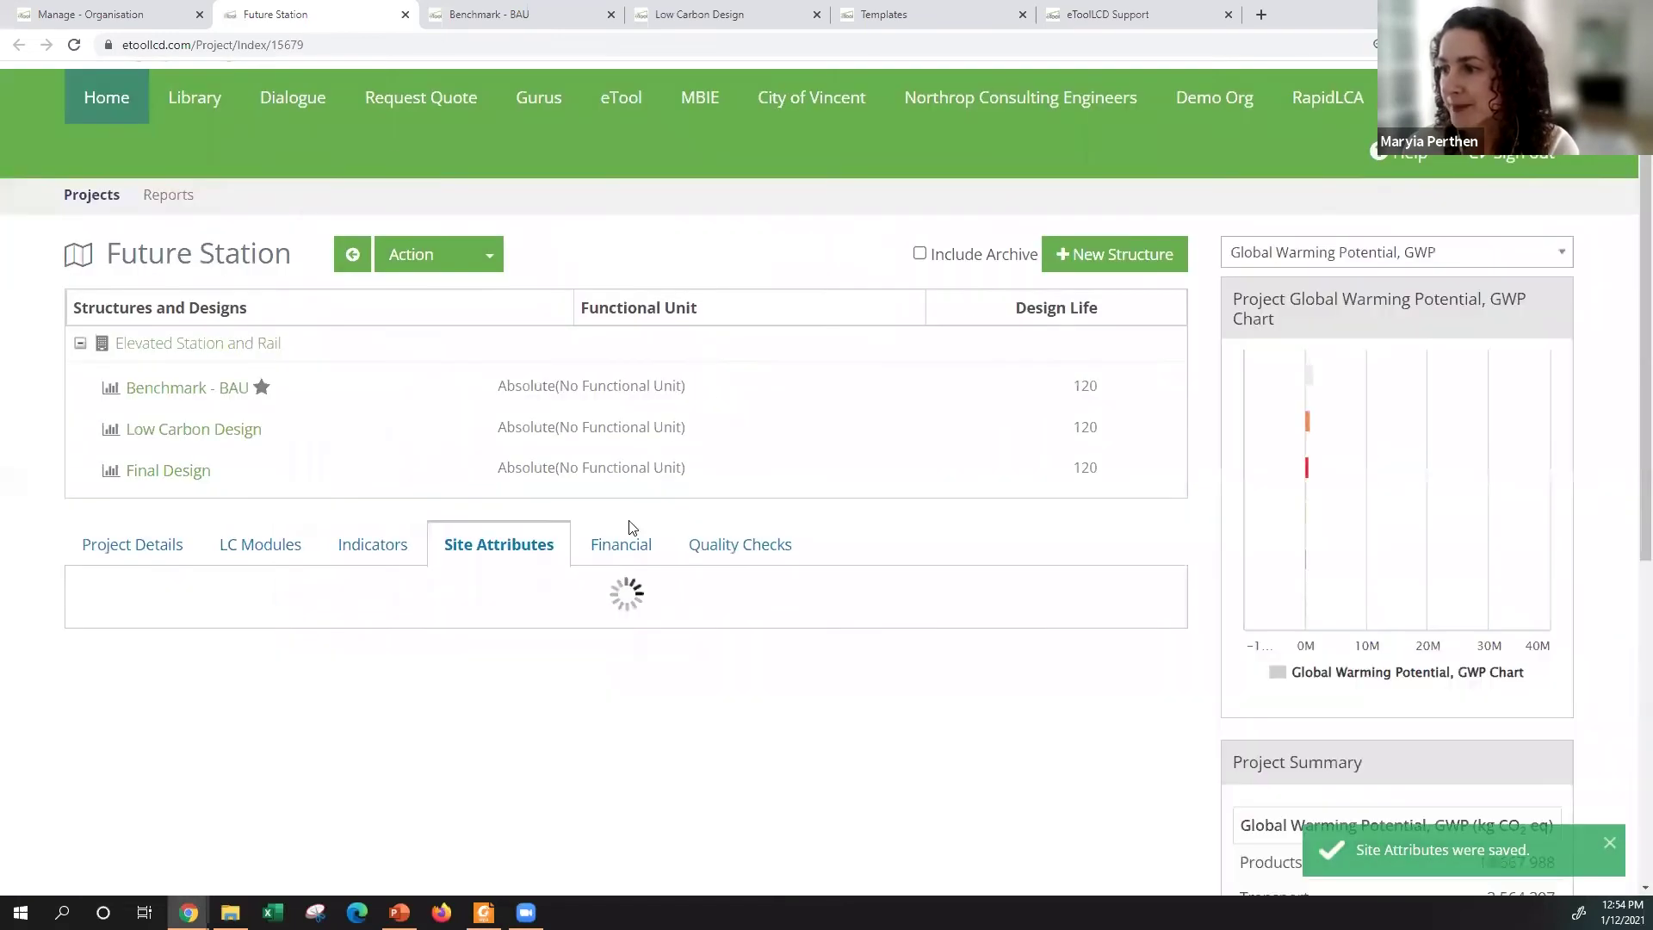
Step: Open the project's Financial settings and review the default calculation method, discount rate and inflation rates
click(616, 542)
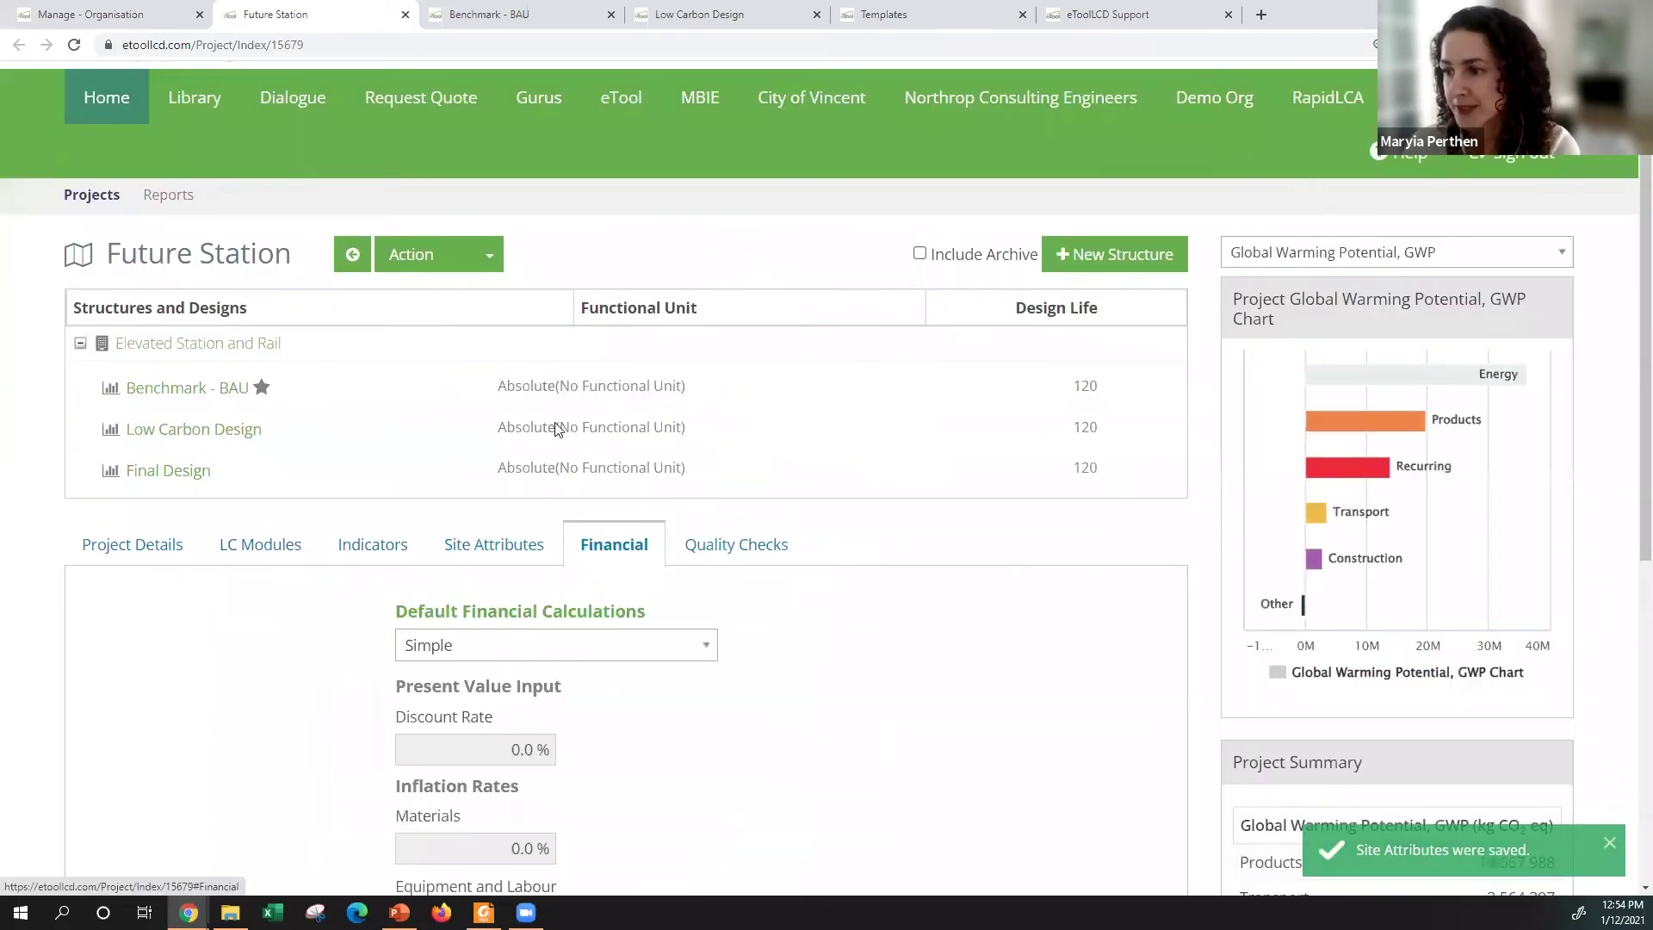
scroll(555, 428, down, 1)
scroll(555, 428, down, 2)
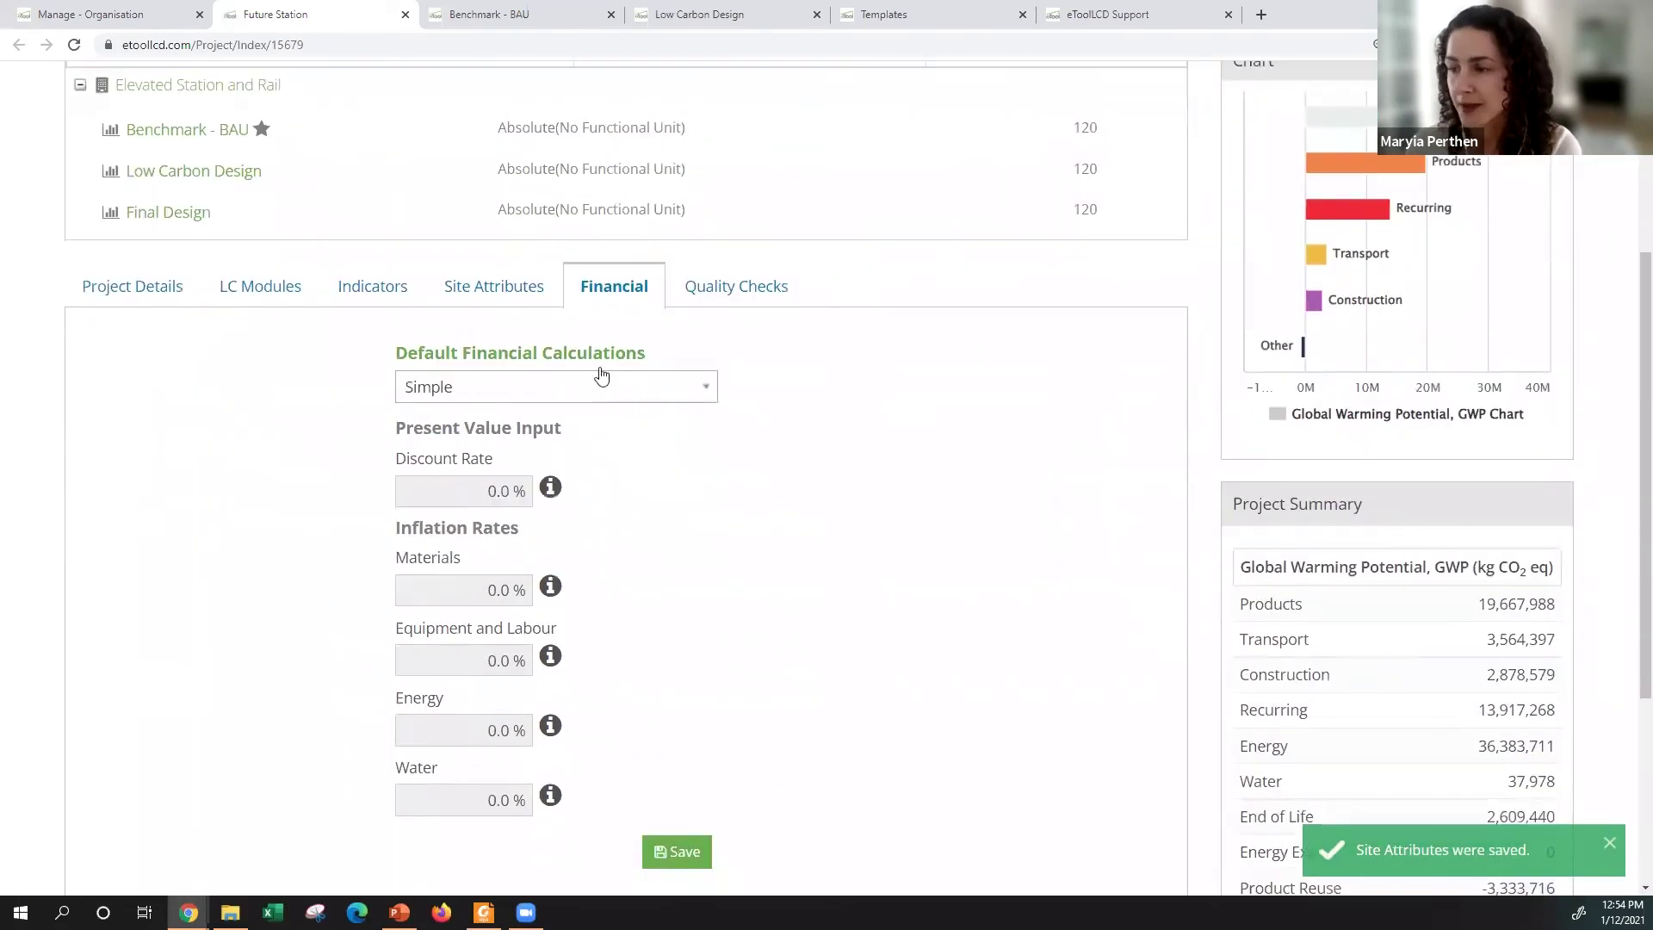
Step: Open the project's Quality Checks and review the requirements, particularly the Completeness checks for excluded indicators and life cycle modules
click(704, 297)
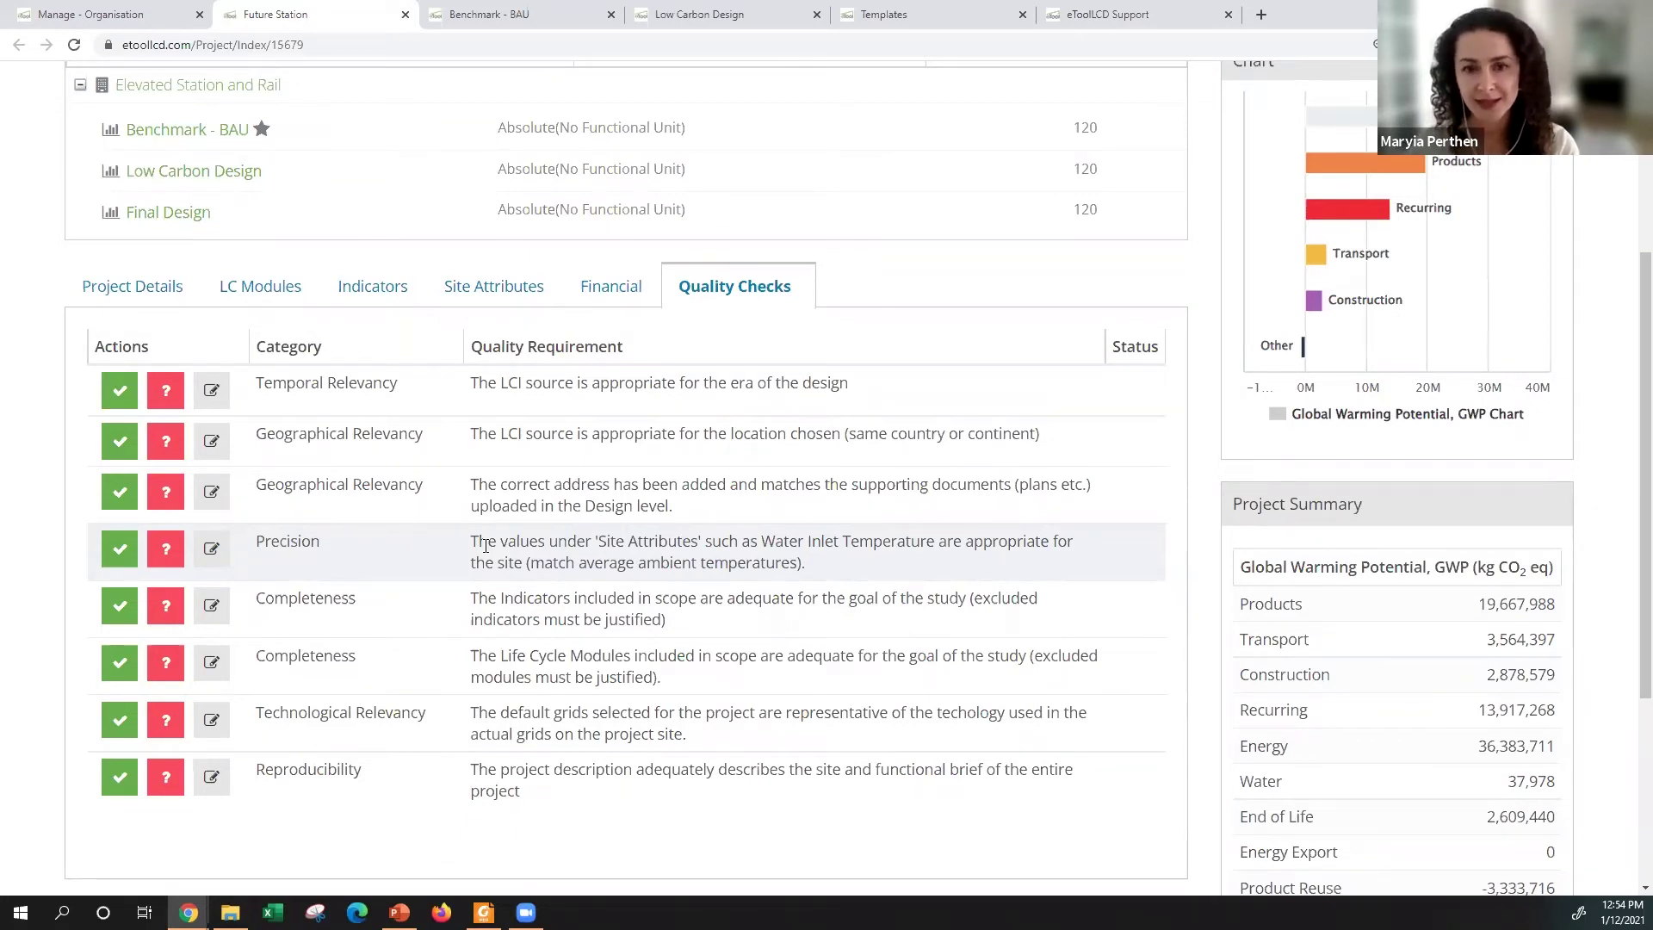
scroll(156, 564, down, 1)
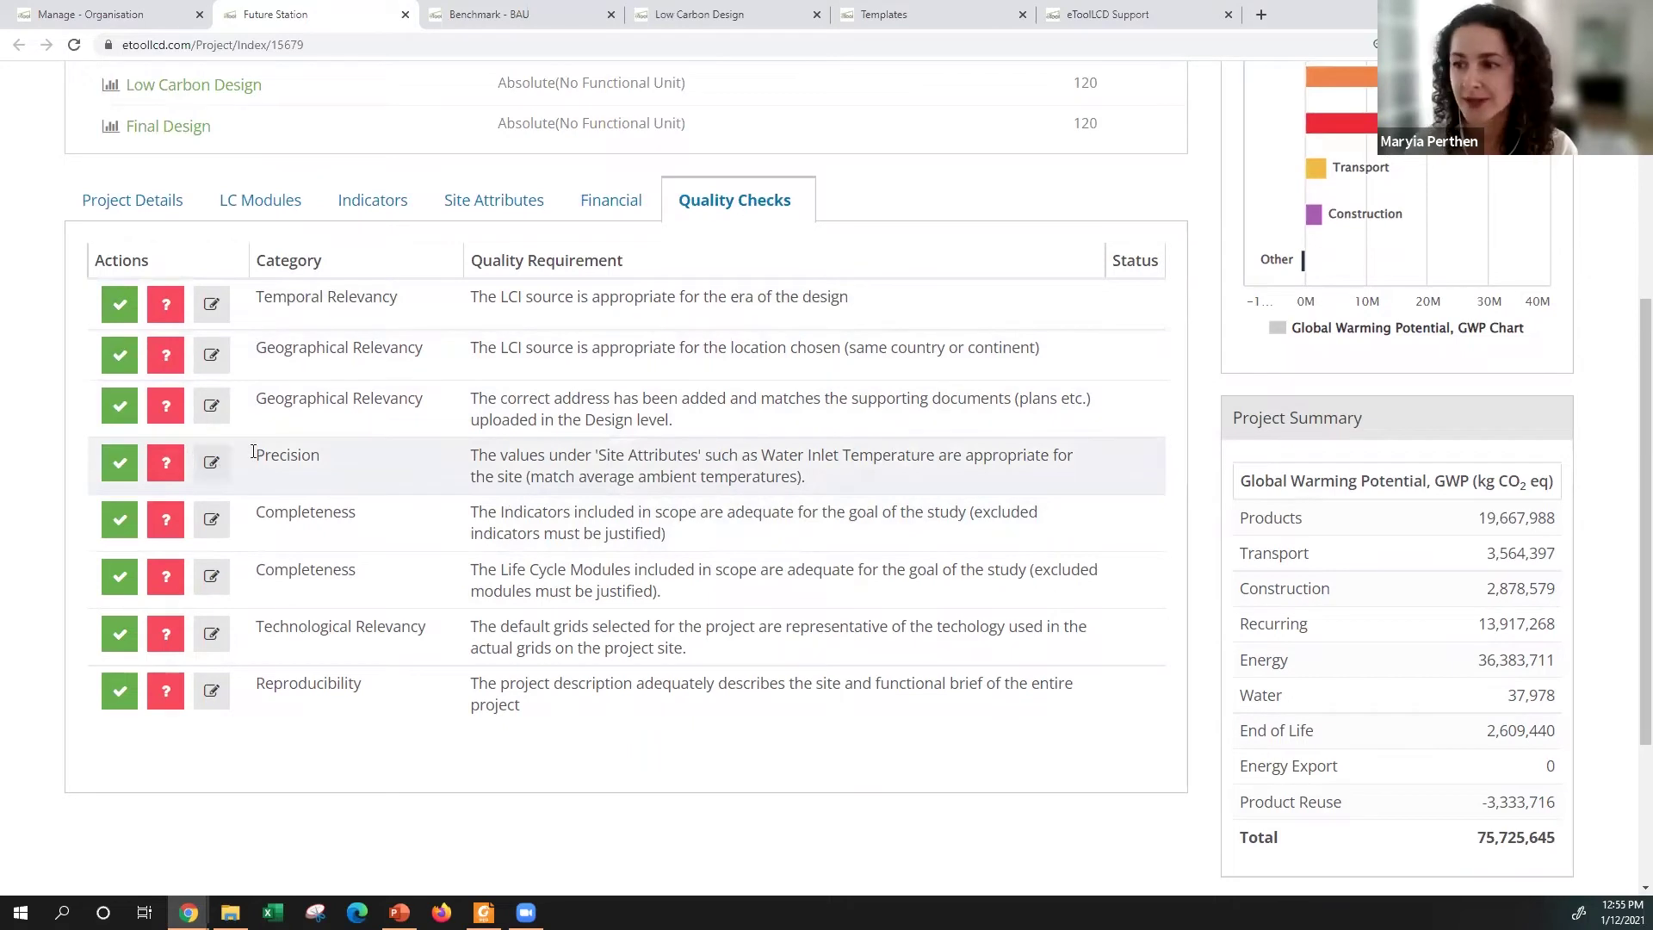
scroll(303, 499, down, 2)
scroll(308, 486, up, 2)
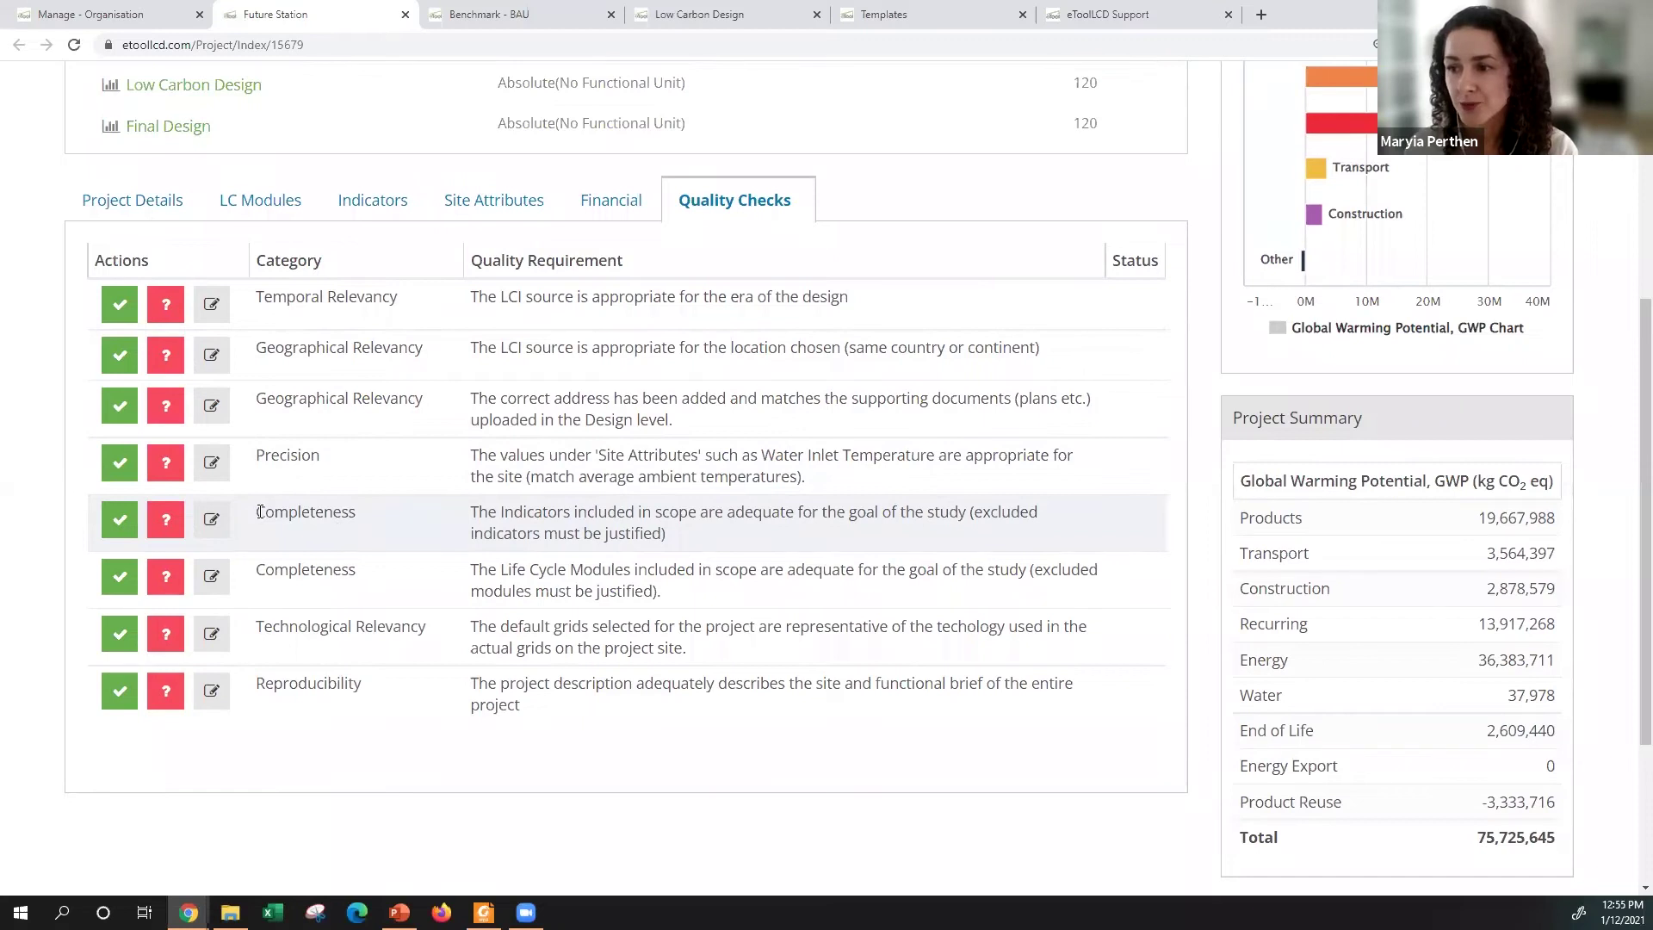
drag(260, 512, 671, 594)
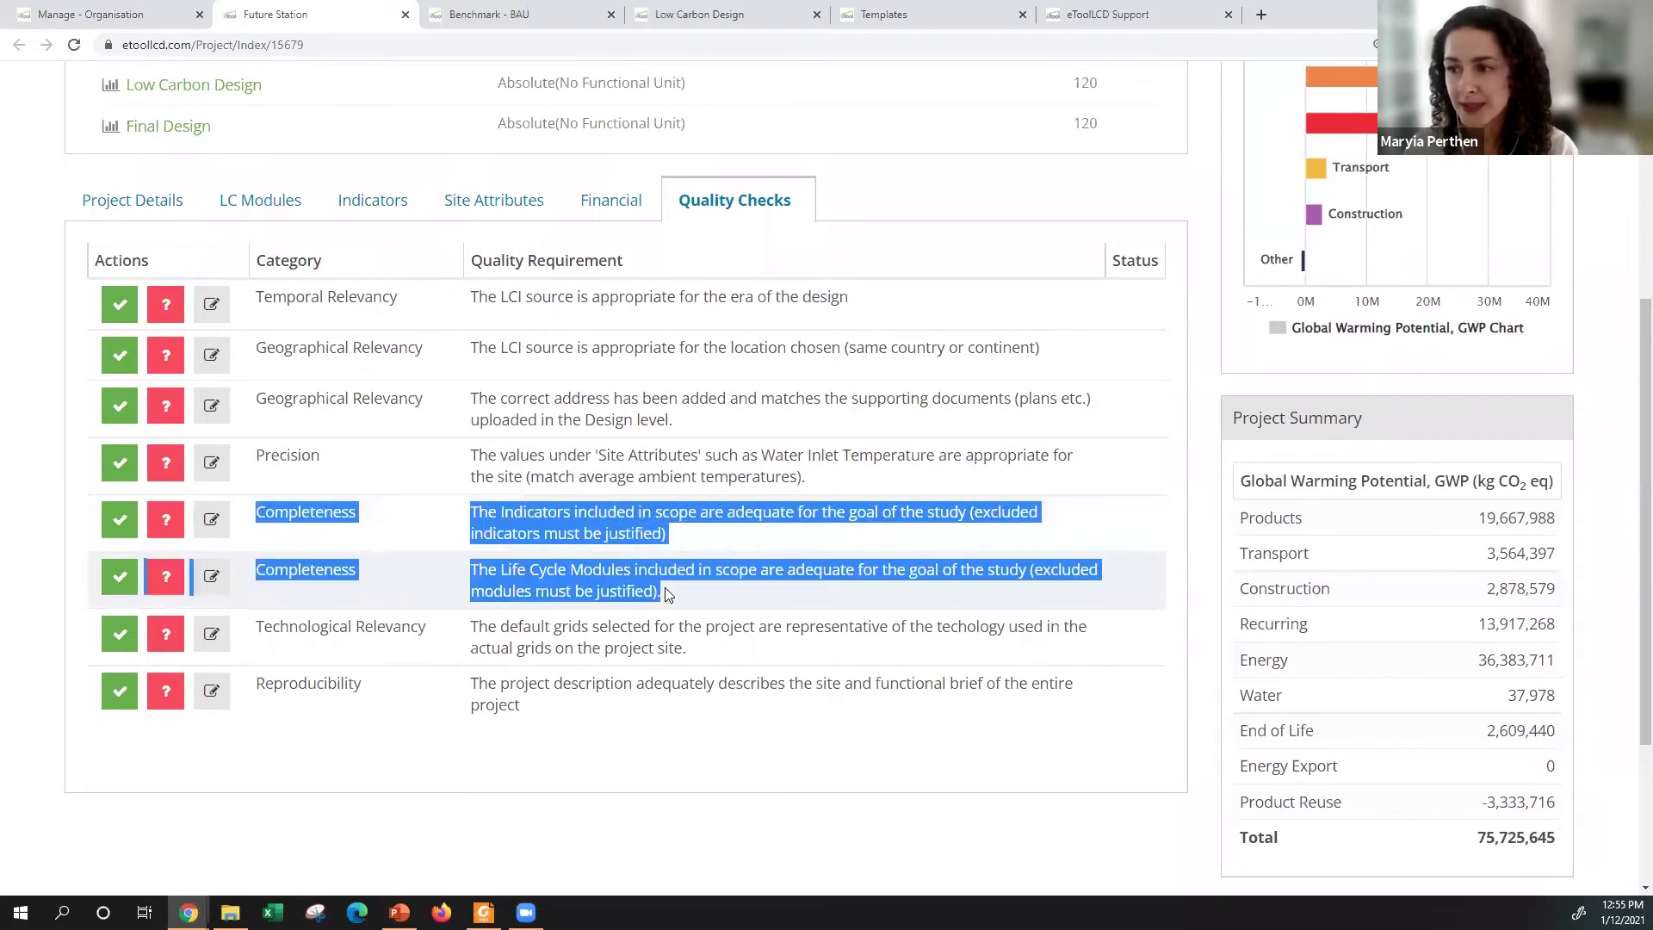
click(533, 526)
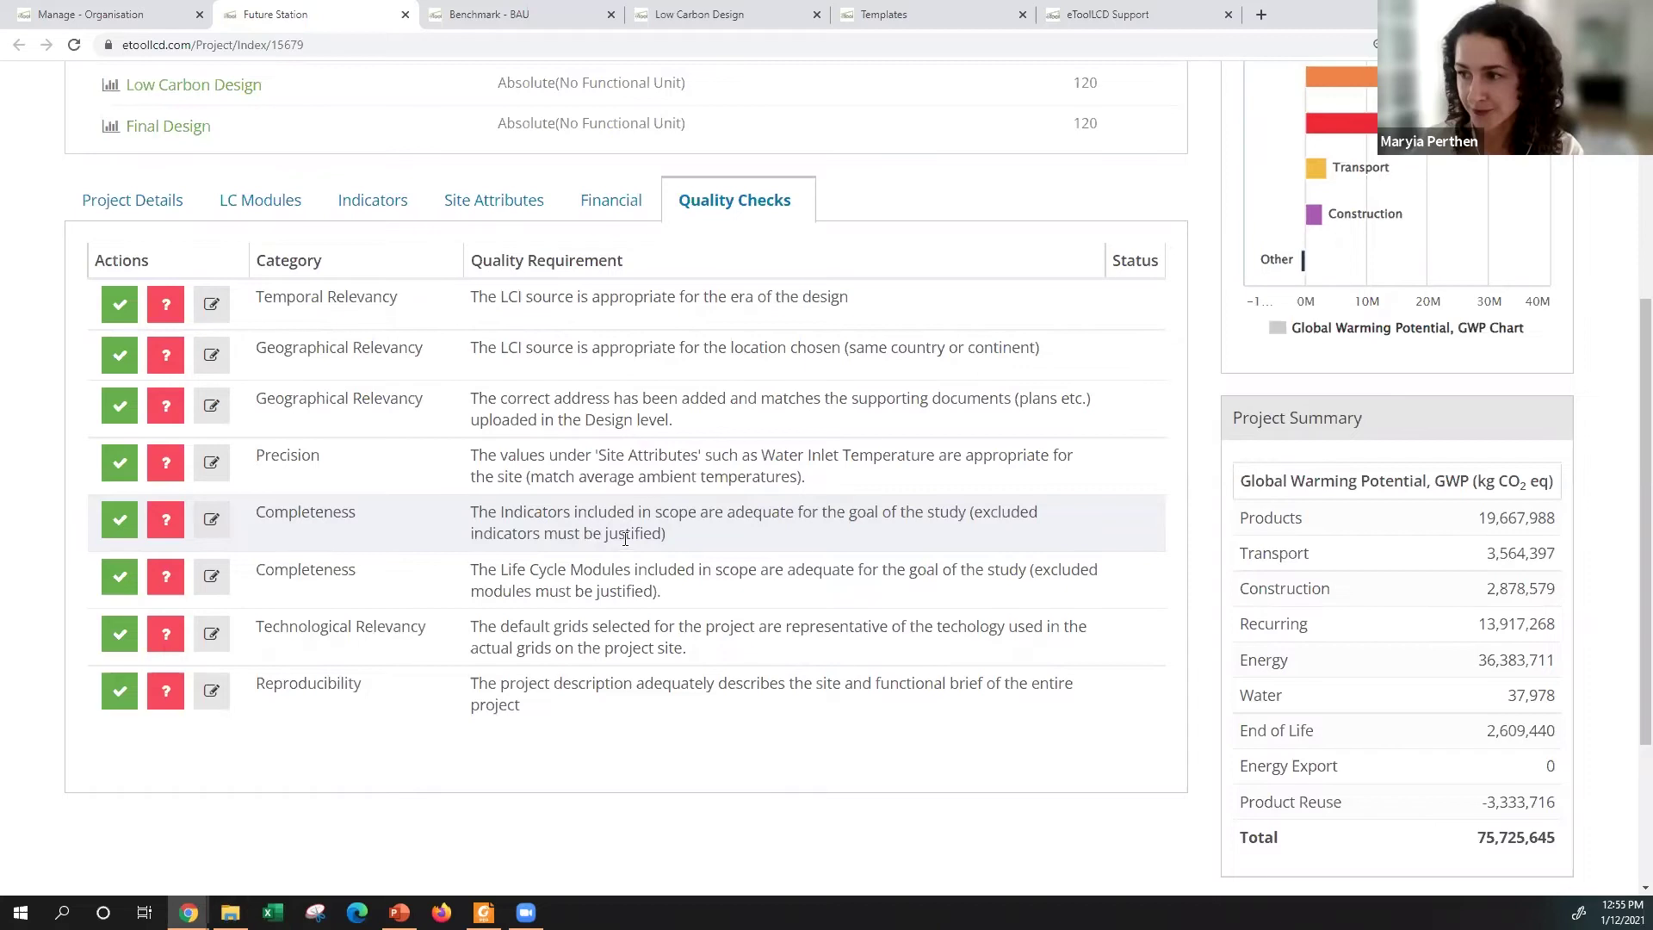
drag(663, 534, 977, 510)
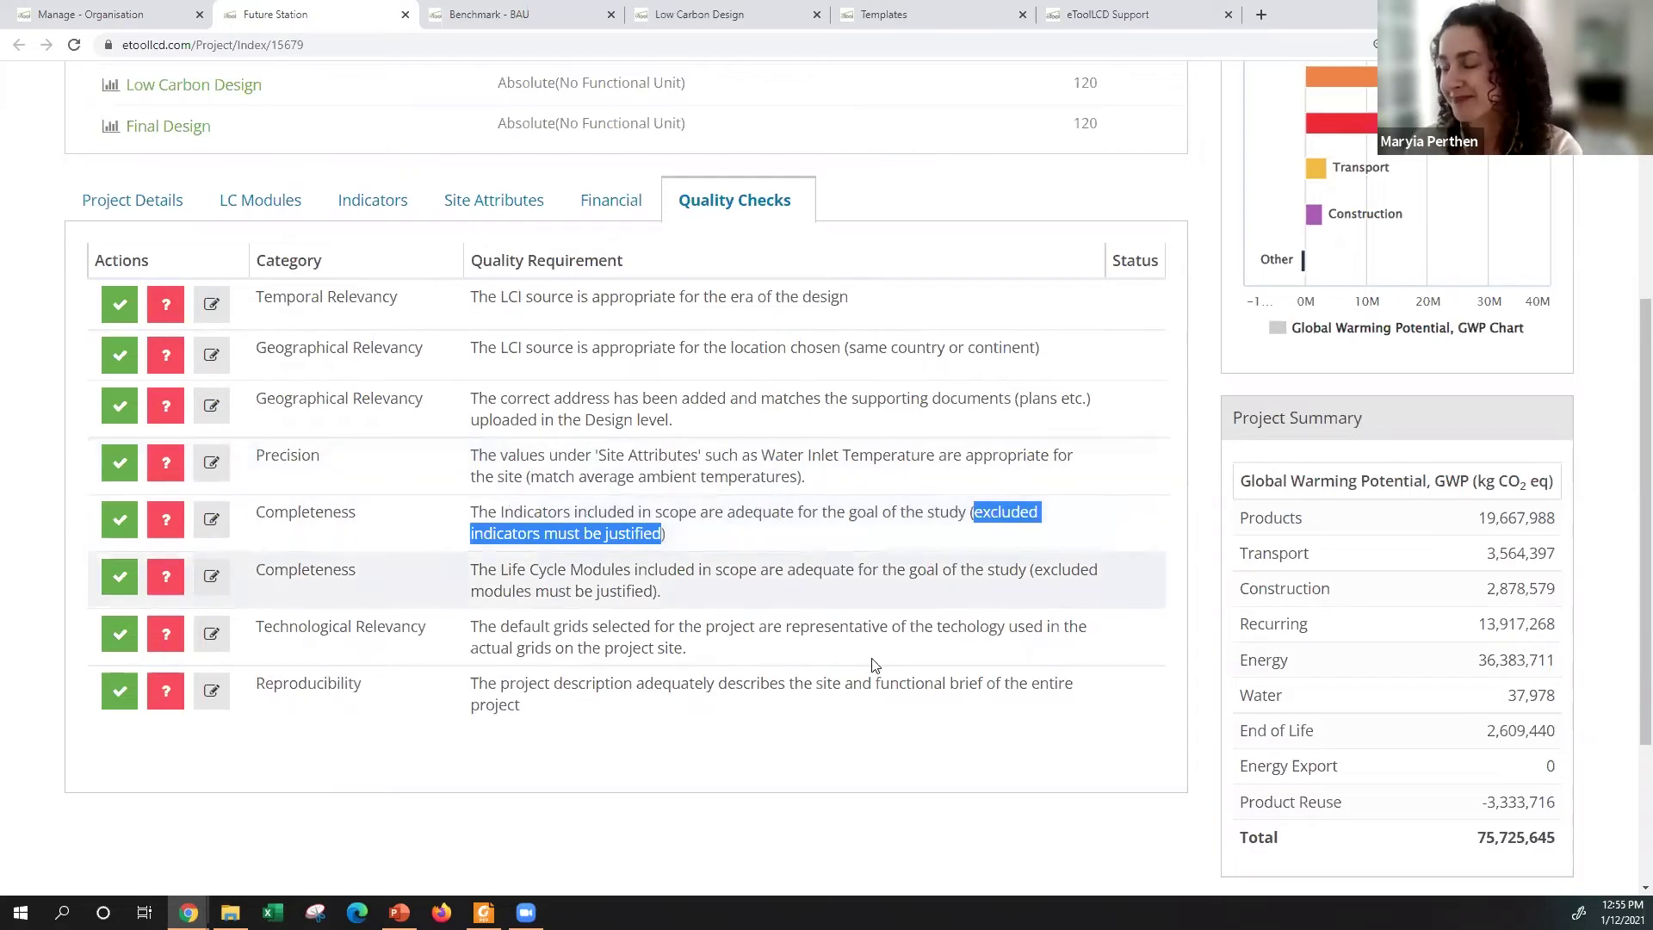
click(600, 570)
double_click(600, 570)
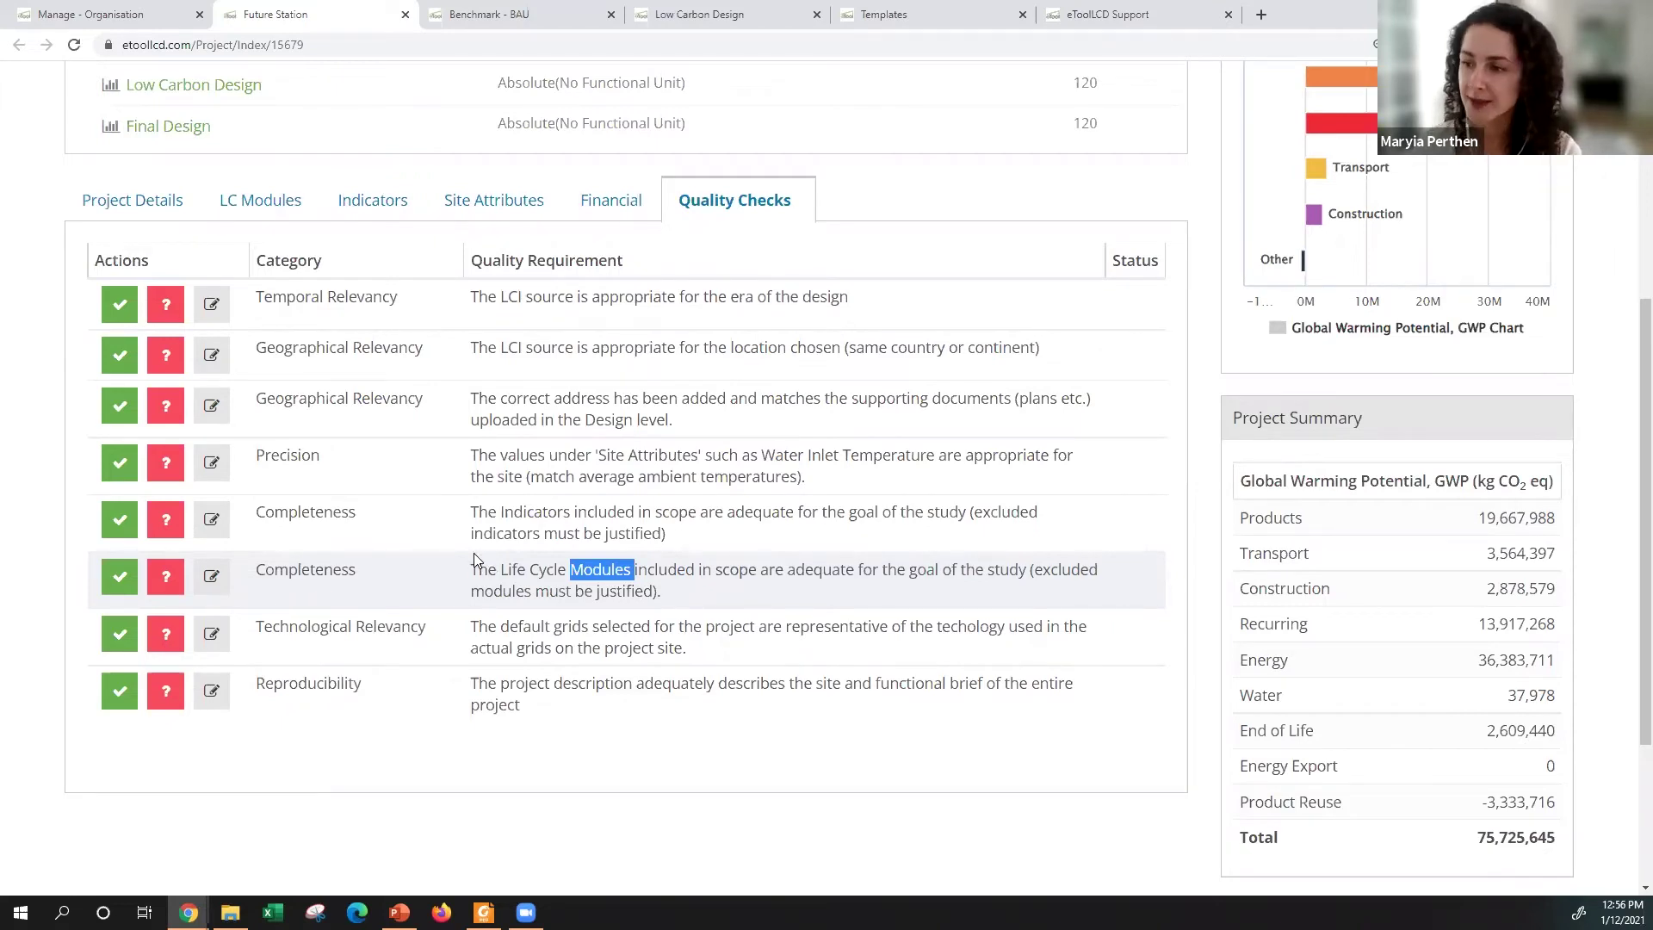
click(519, 571)
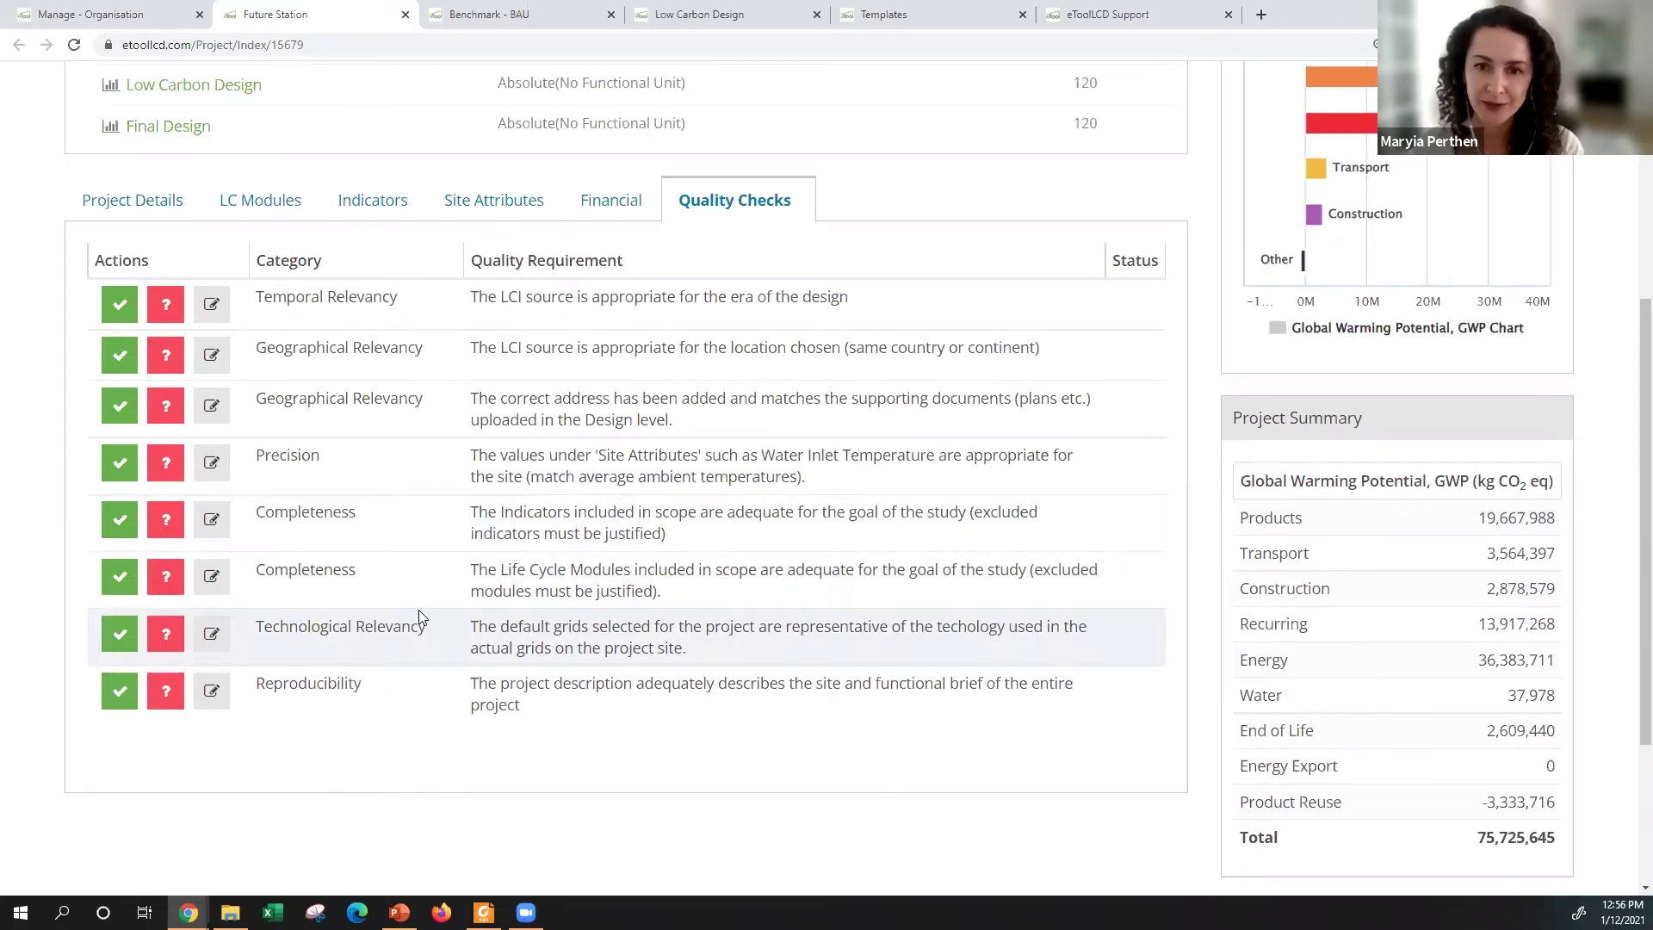
Step: Open the Benchmark - BAU design and review its list of building, bridge, civil works, platform, lighting and water templates
scroll(405, 579, up, 2)
scroll(389, 574, up, 2)
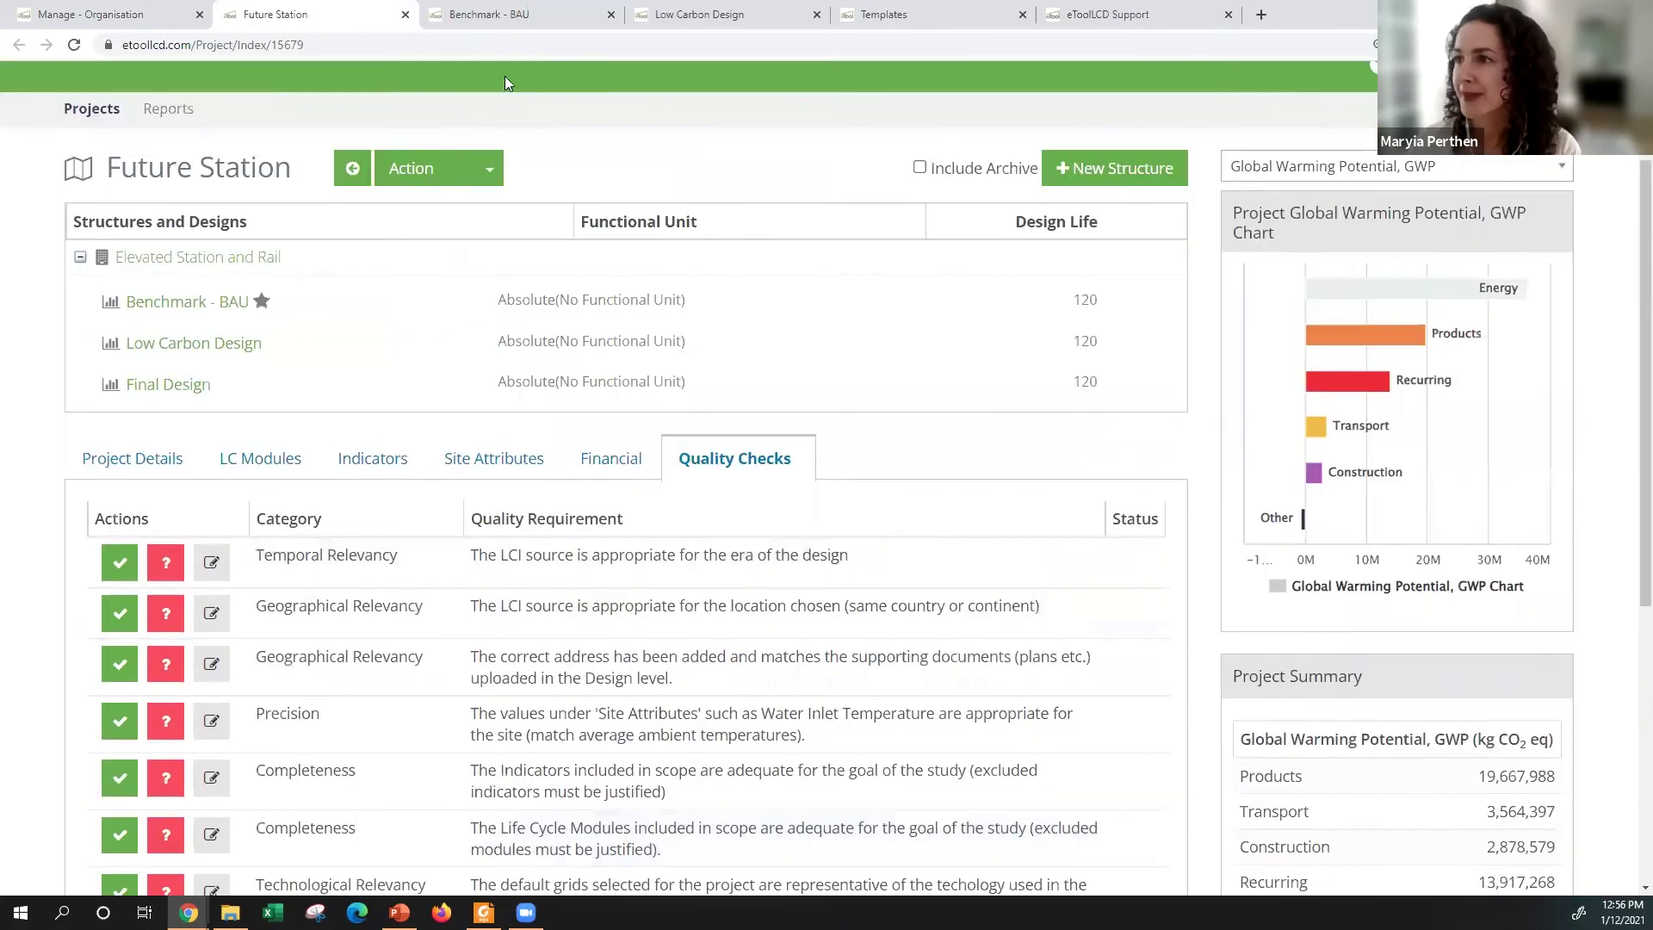
click(177, 303)
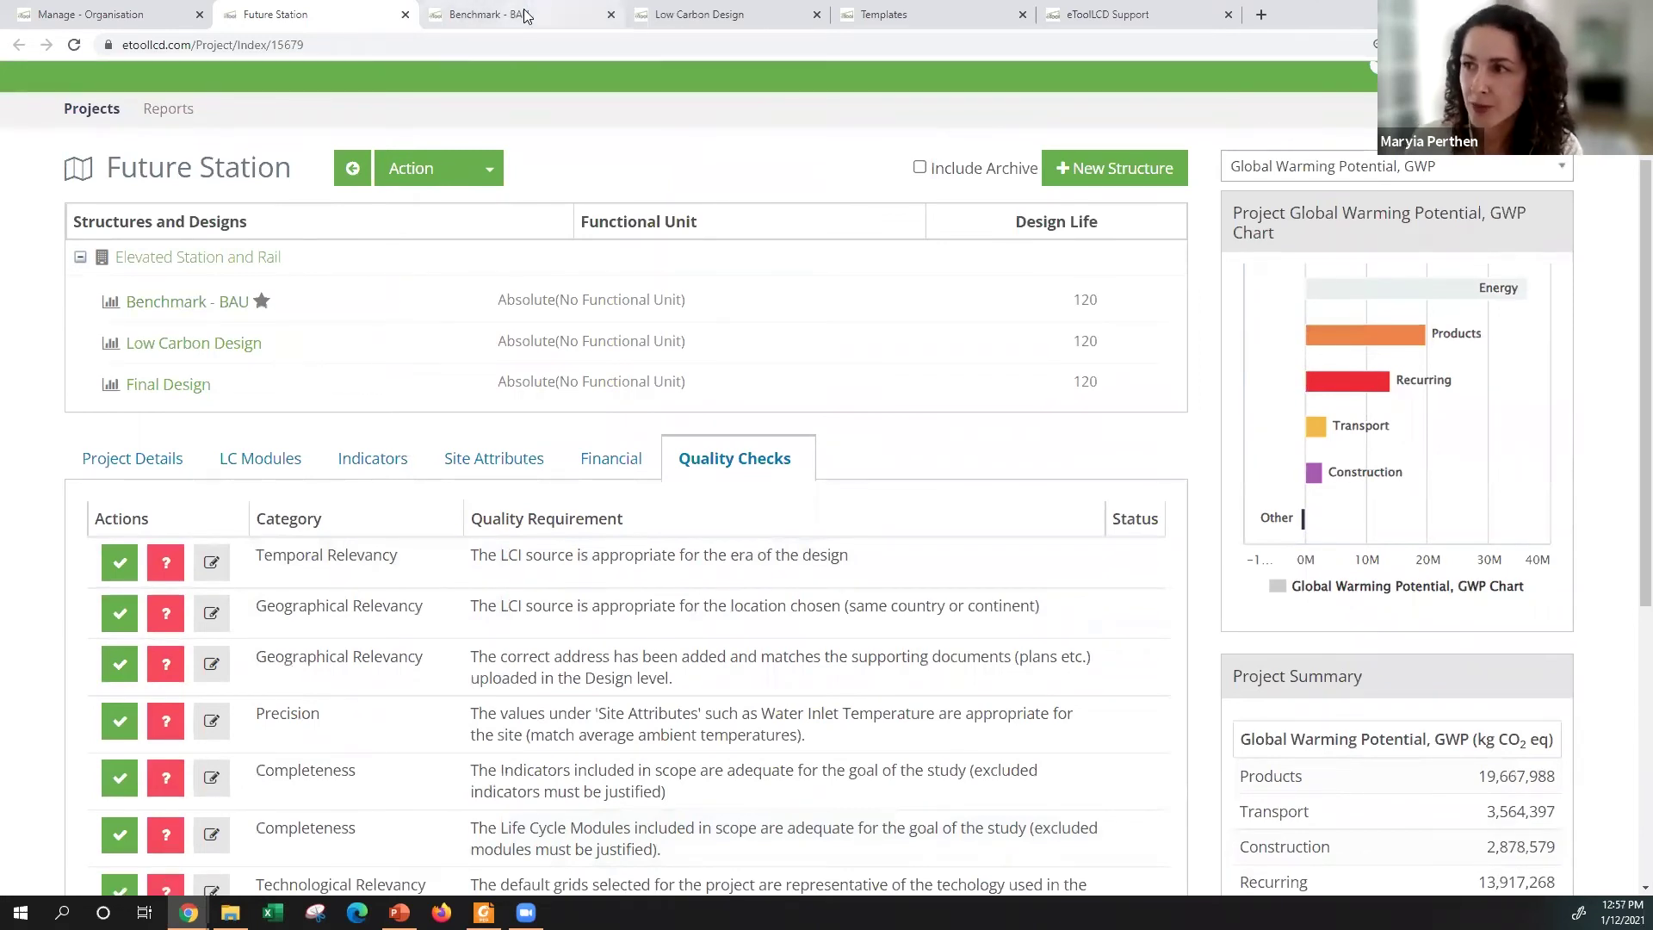
scroll(334, 335, up, 5)
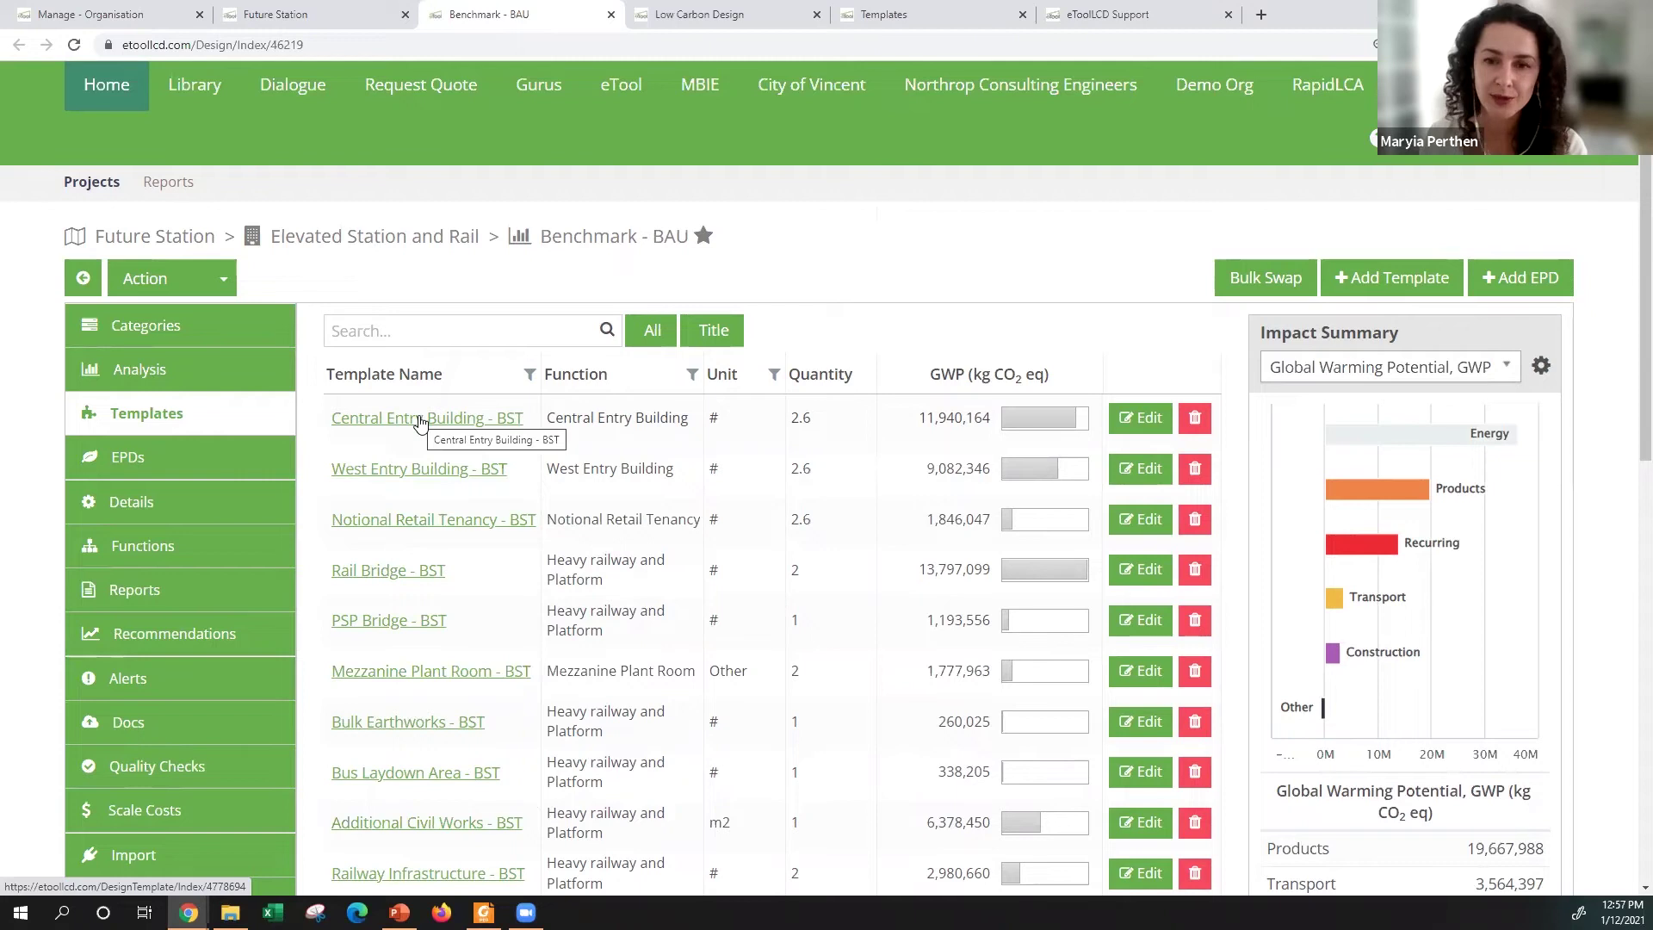
scroll(420, 423, down, 1)
drag(448, 479, 331, 479)
scroll(353, 514, down, 1)
scroll(353, 514, down, 2)
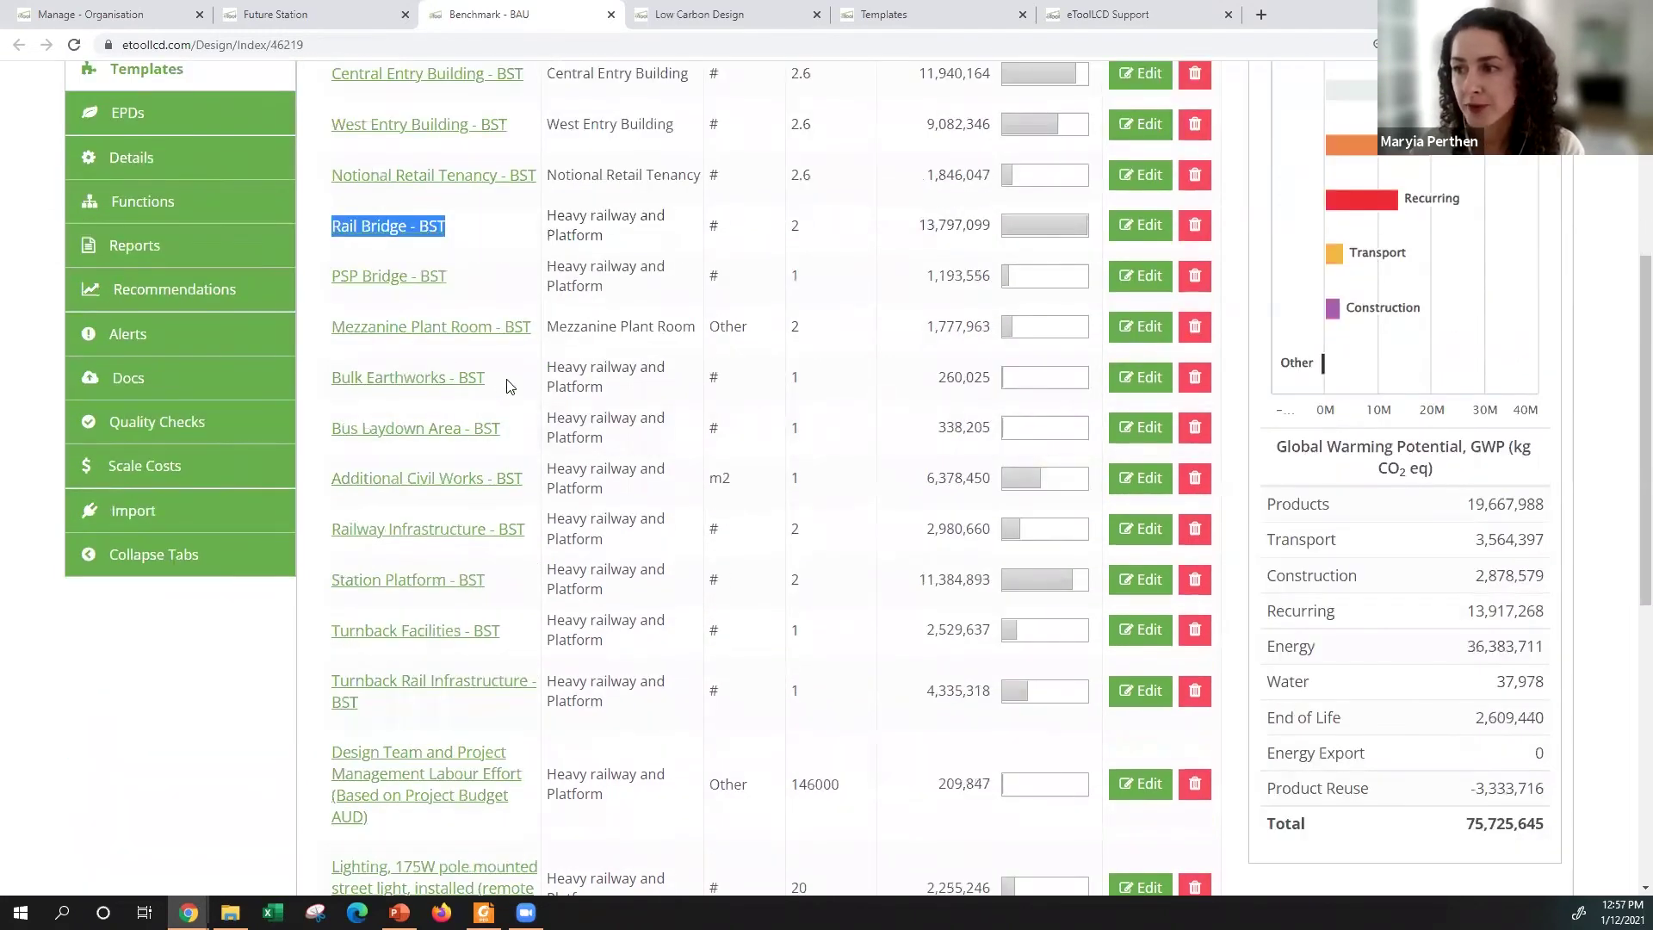
drag(482, 379, 349, 467)
click(349, 514)
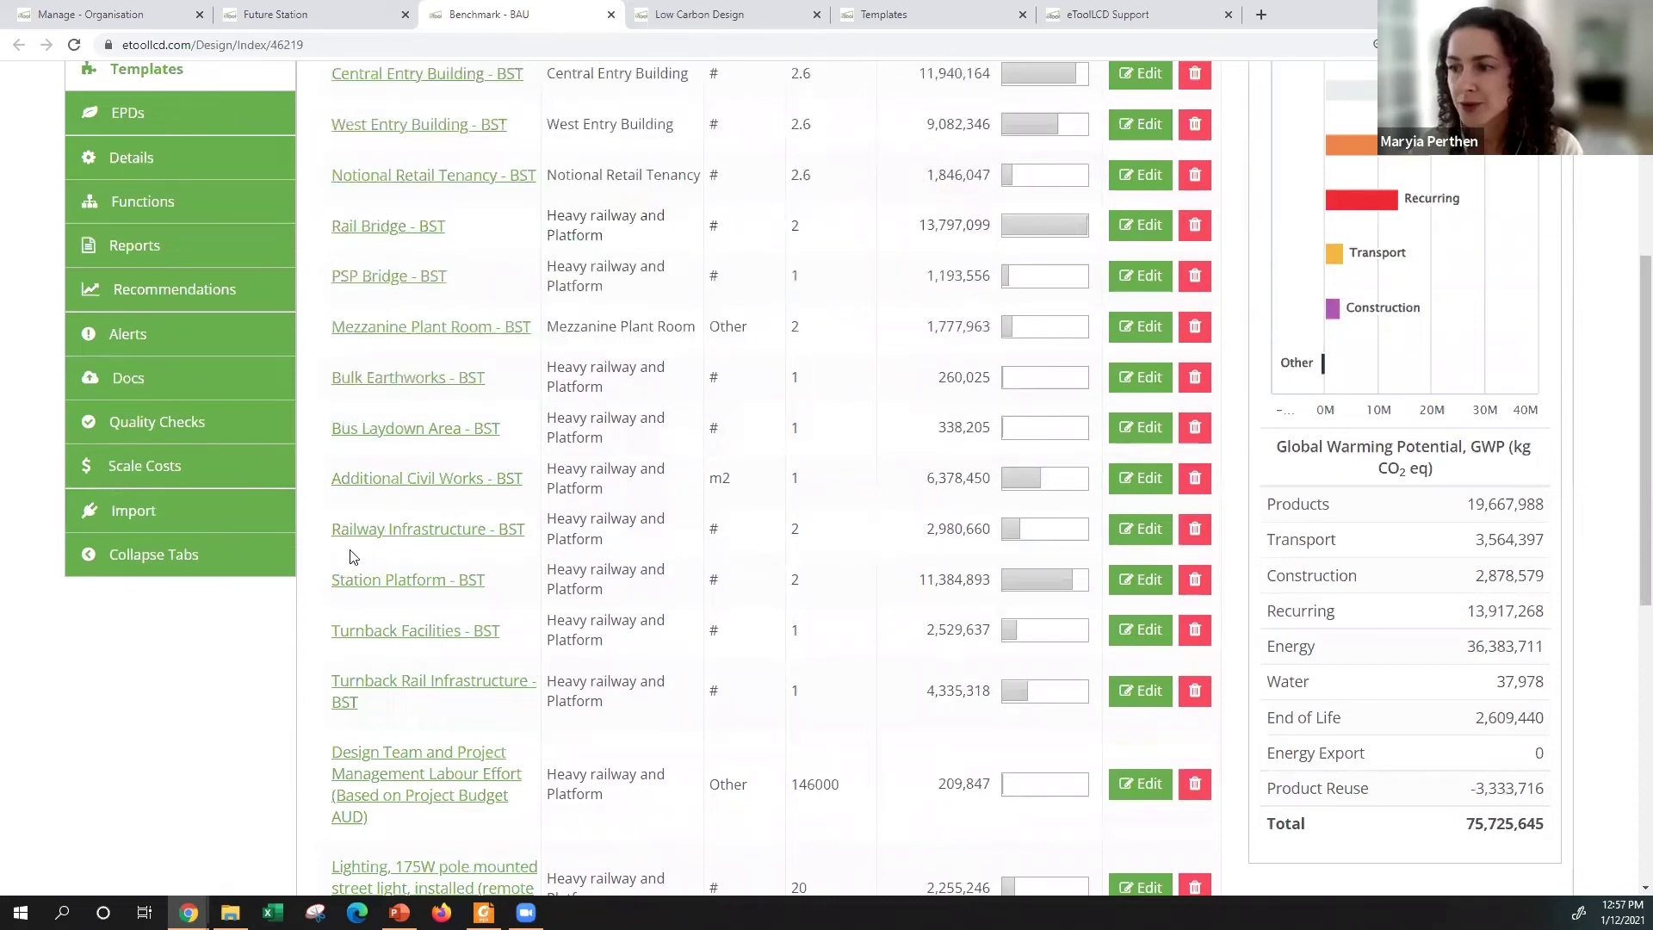
scroll(439, 541, down, 3)
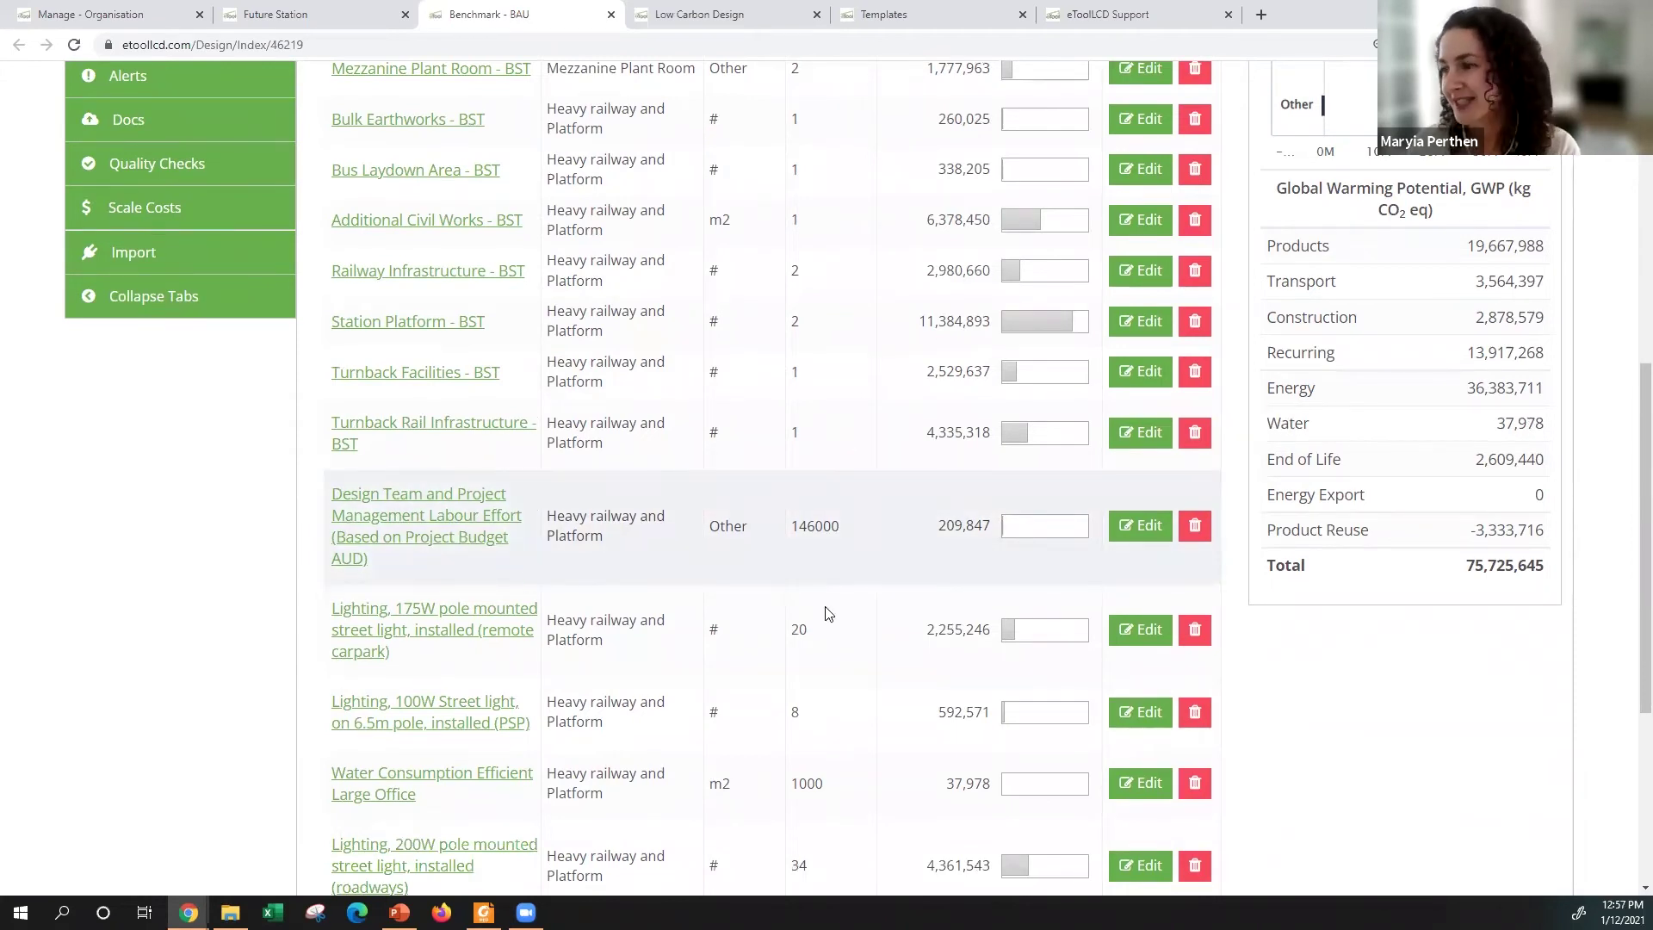
scroll(826, 613, down, 2)
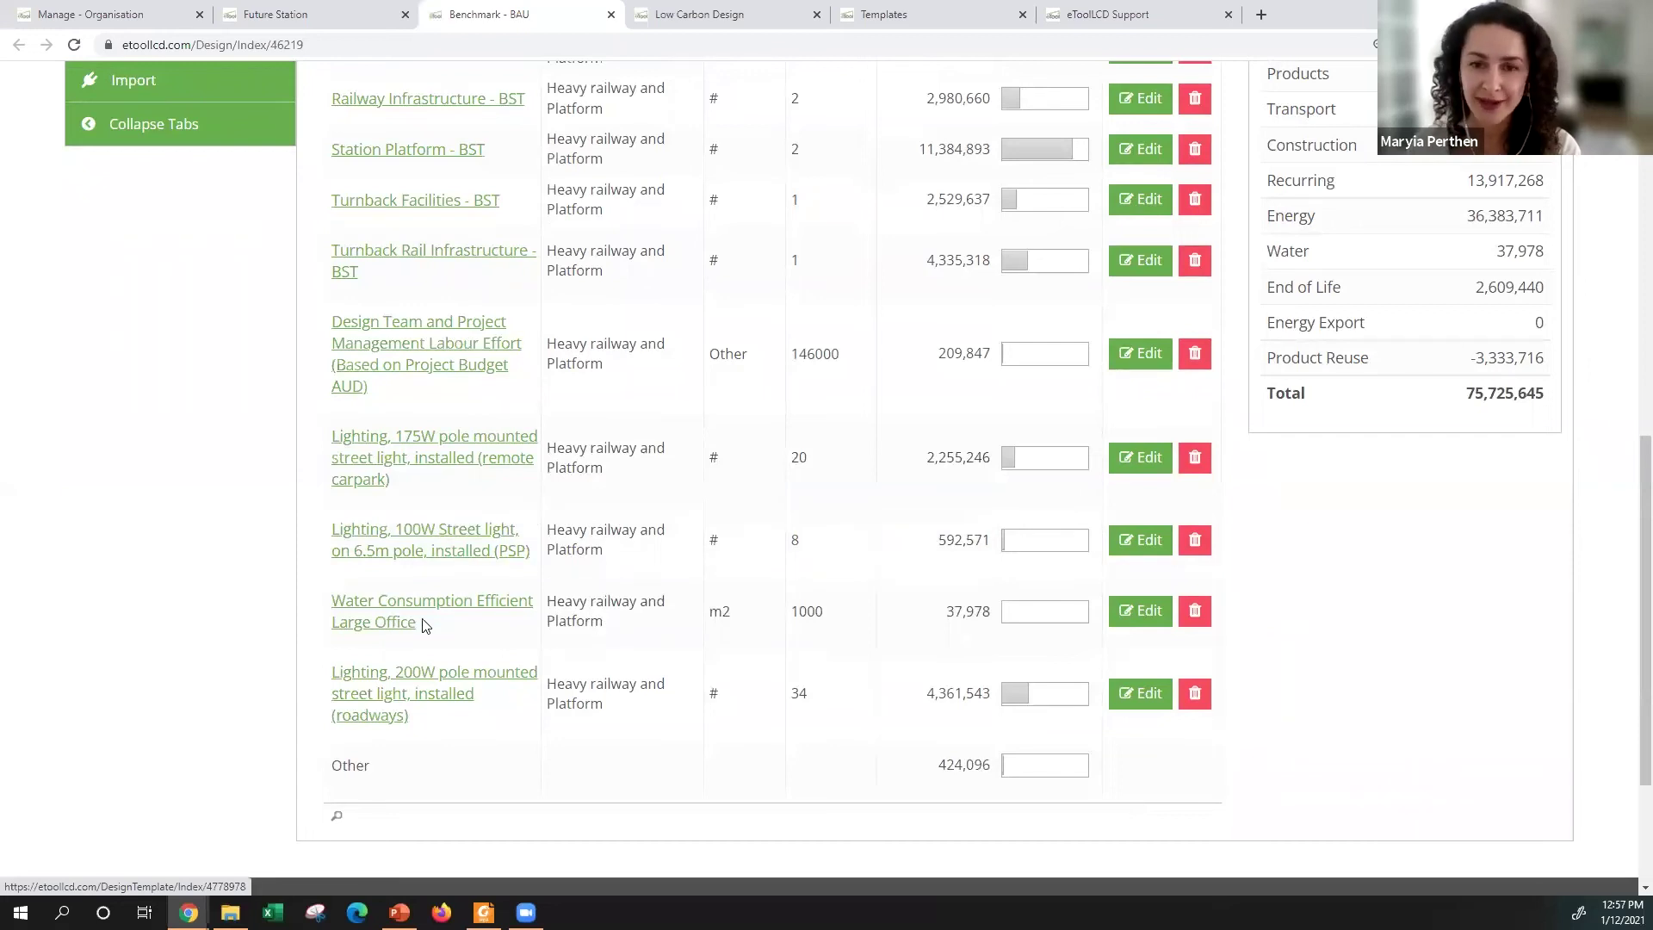
scroll(409, 702, up, 7)
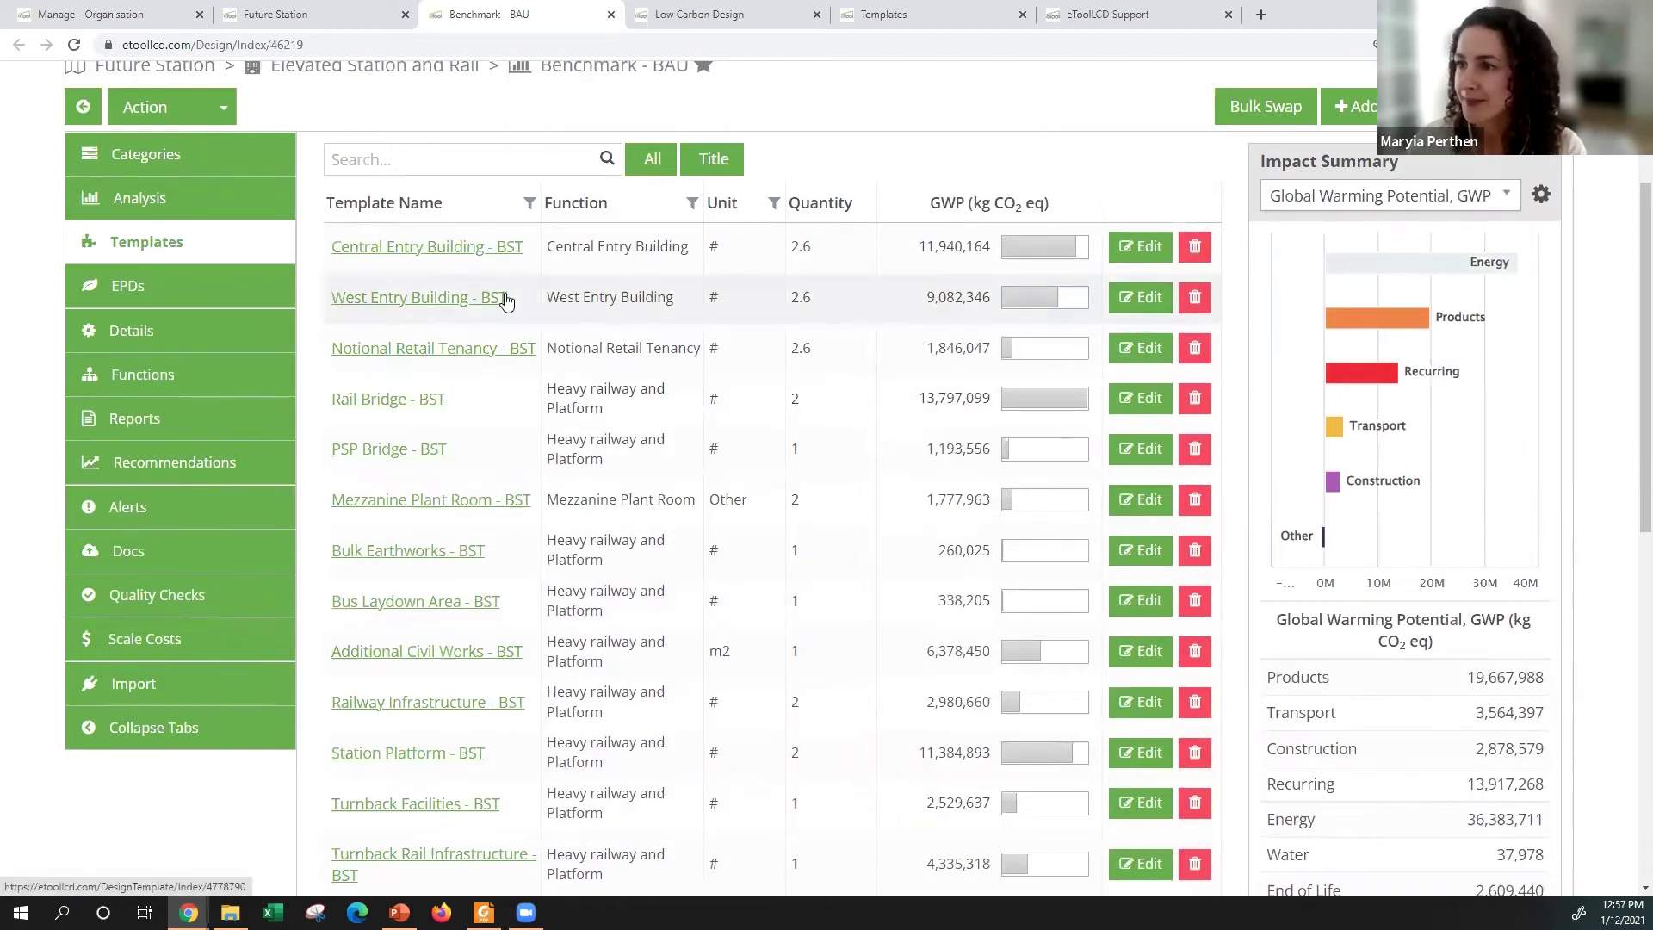
scroll(506, 300, up, 2)
scroll(358, 427, down, 2)
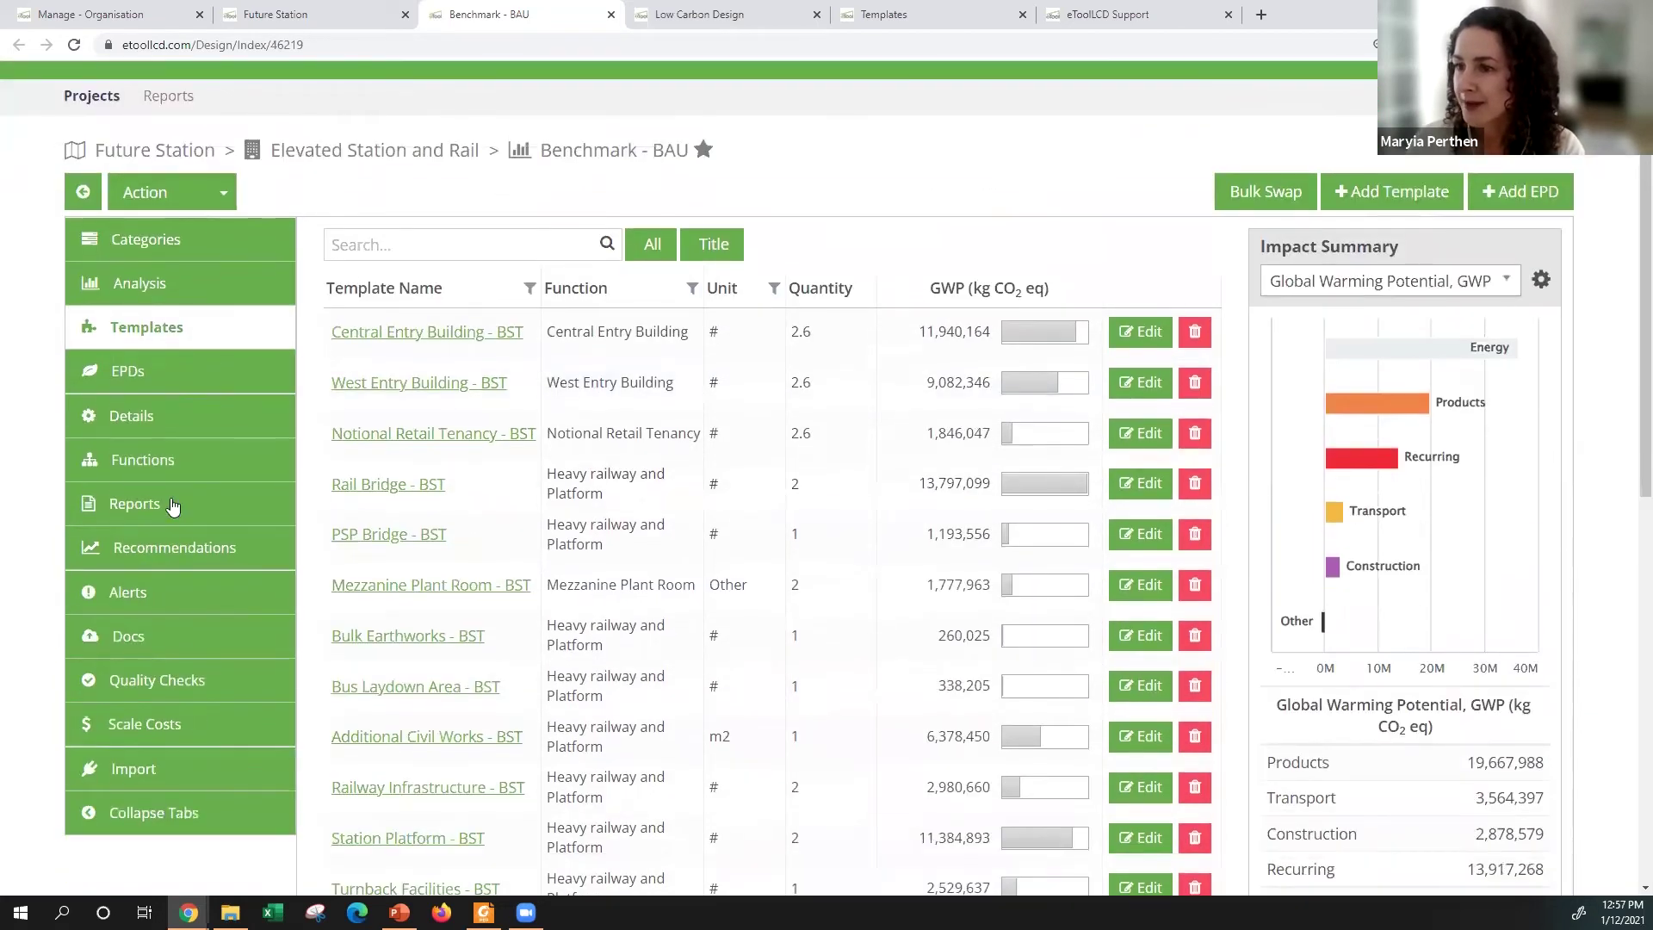
Step: View the Low Carbon Design's recommendations, then return to Benchmark - BAU and examine the total in its Impact Summary
click(705, 12)
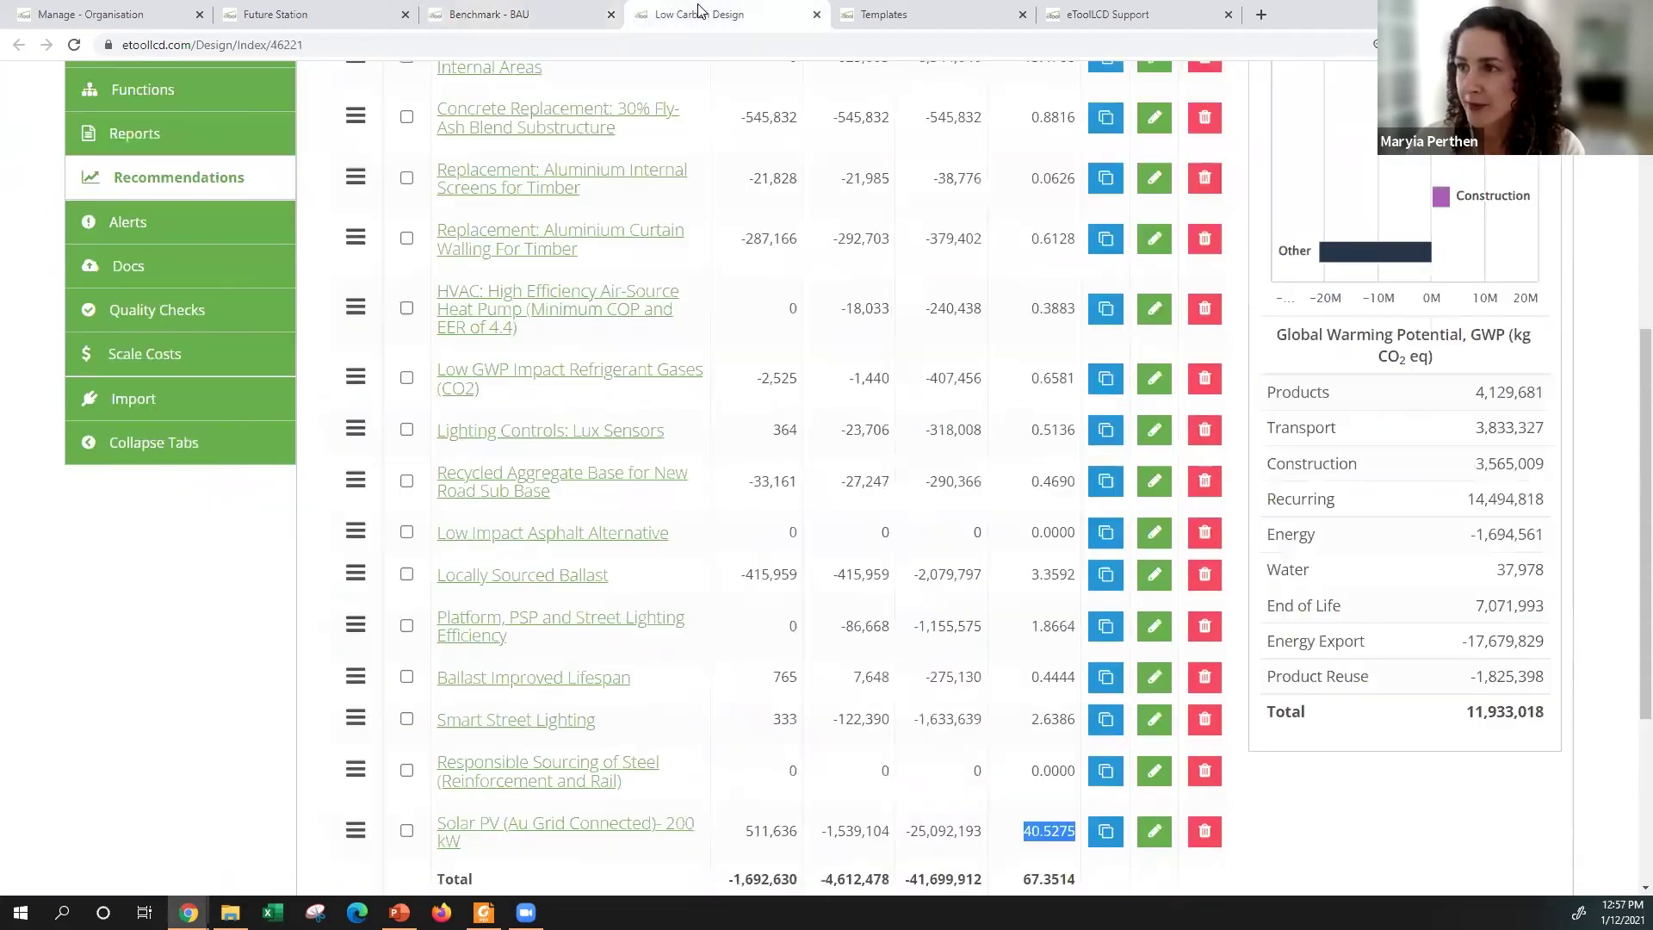
click(516, 14)
scroll(1470, 738, down, 4)
drag(1470, 739, 1542, 747)
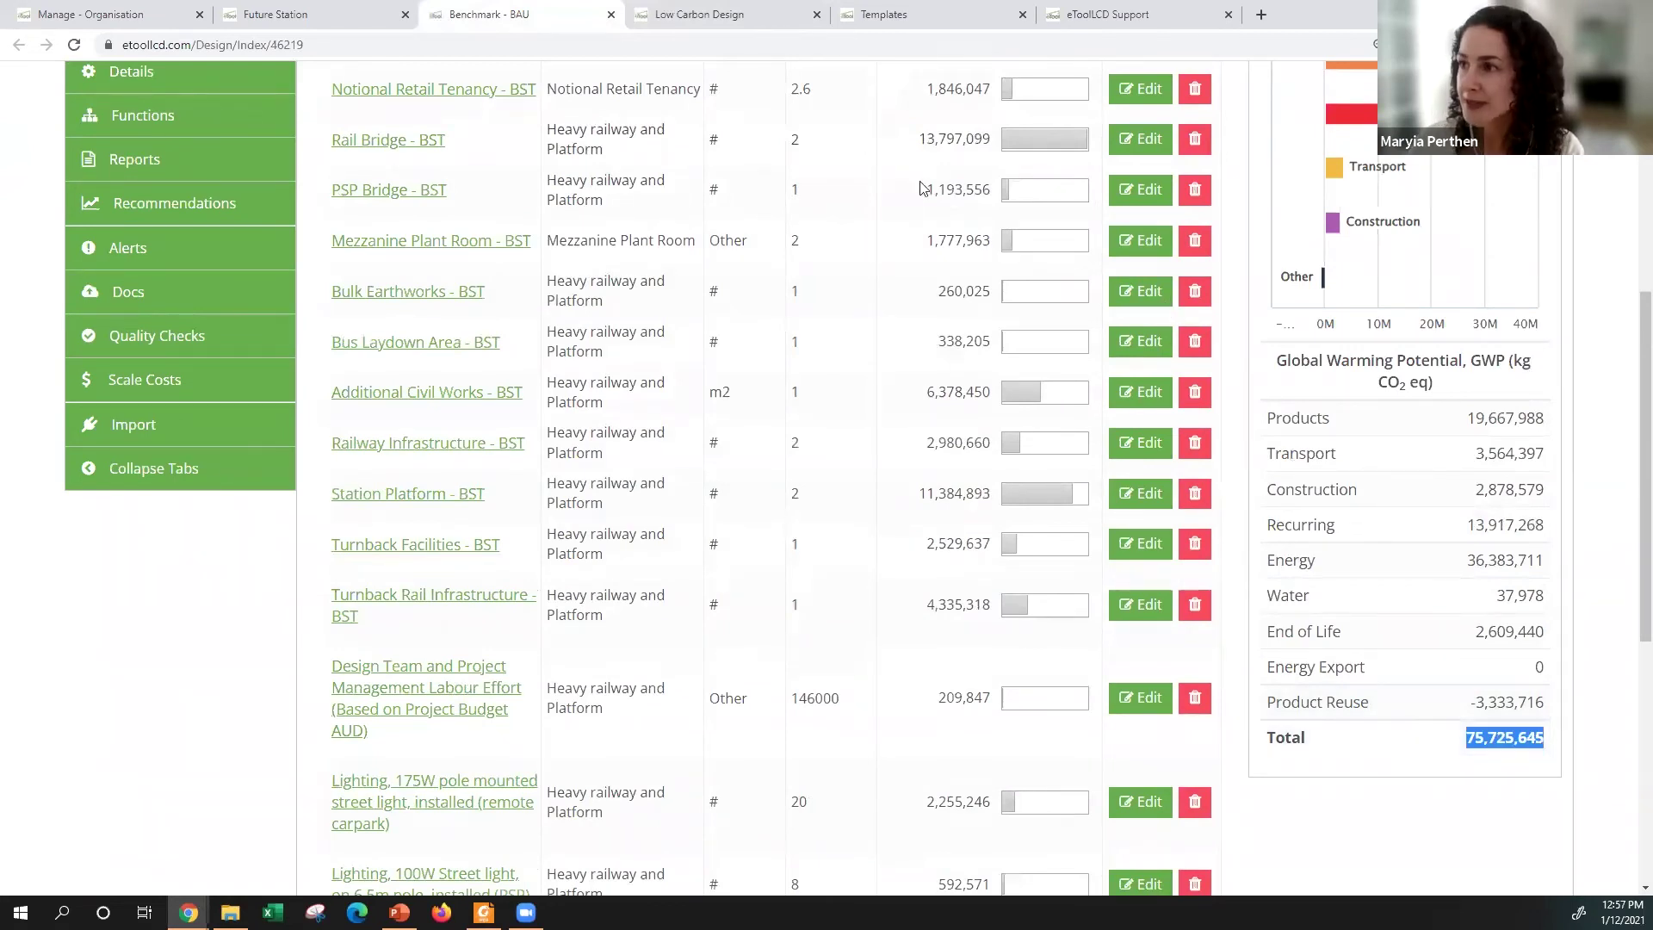
Step: Return to the Low Carbon Design's recommendations and examine the saving against benchmark for the 30% GGBS Blend Superstructure concrete replacement
click(730, 15)
scroll(1377, 534, down, 1)
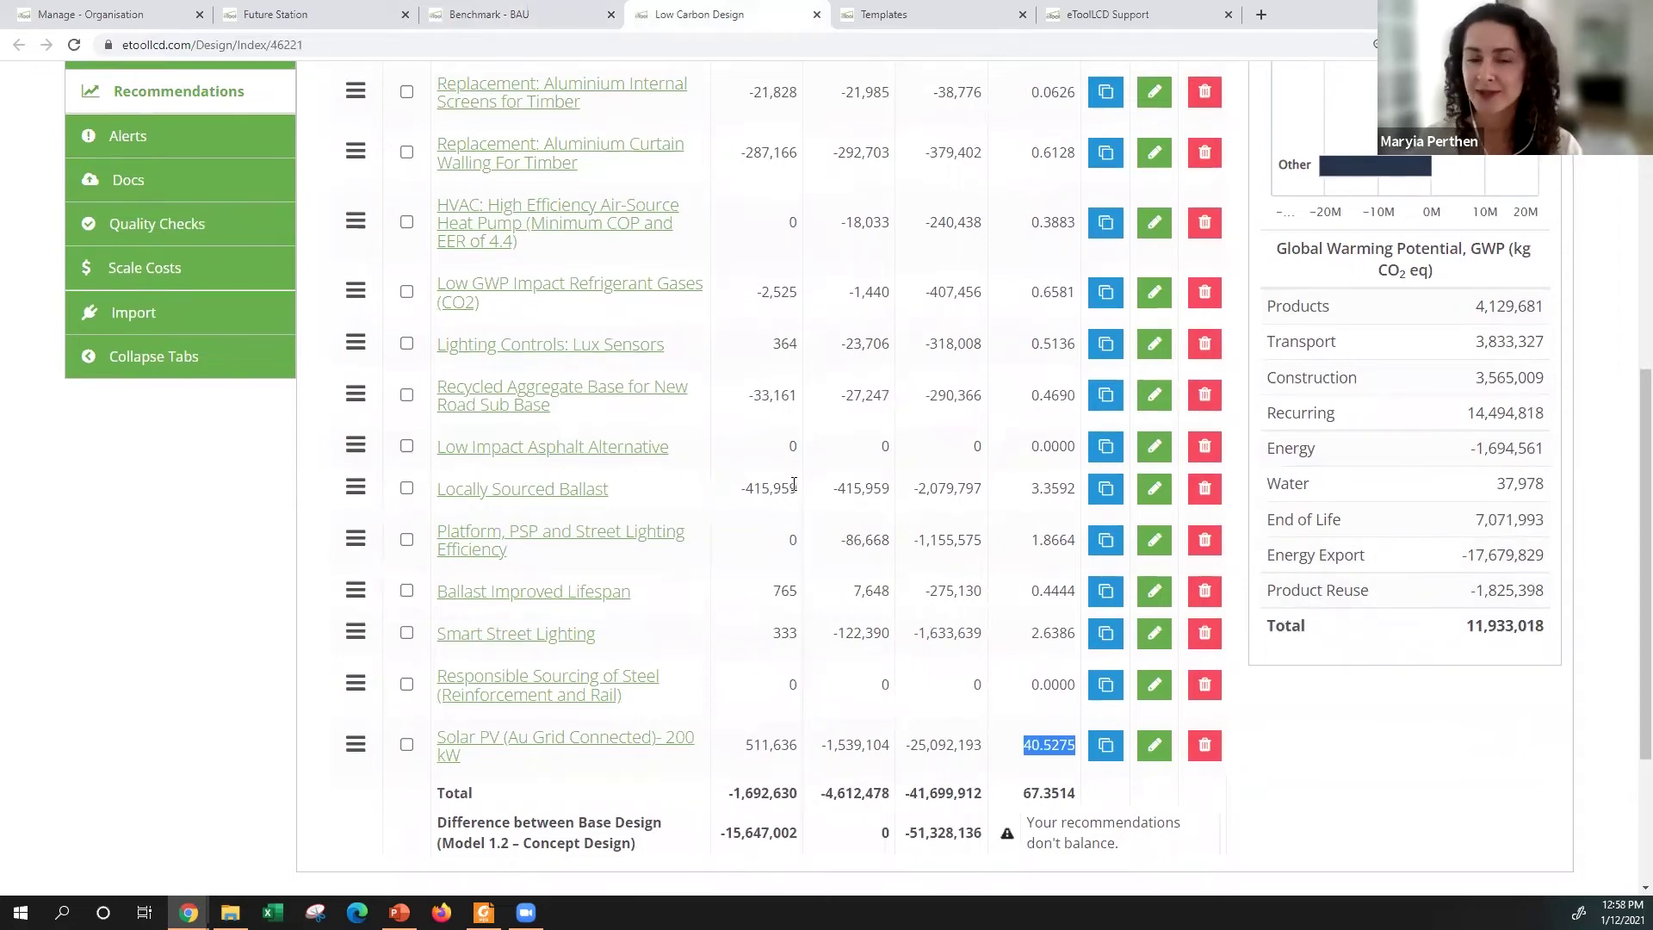
scroll(142, 377, up, 3)
scroll(164, 499, up, 2)
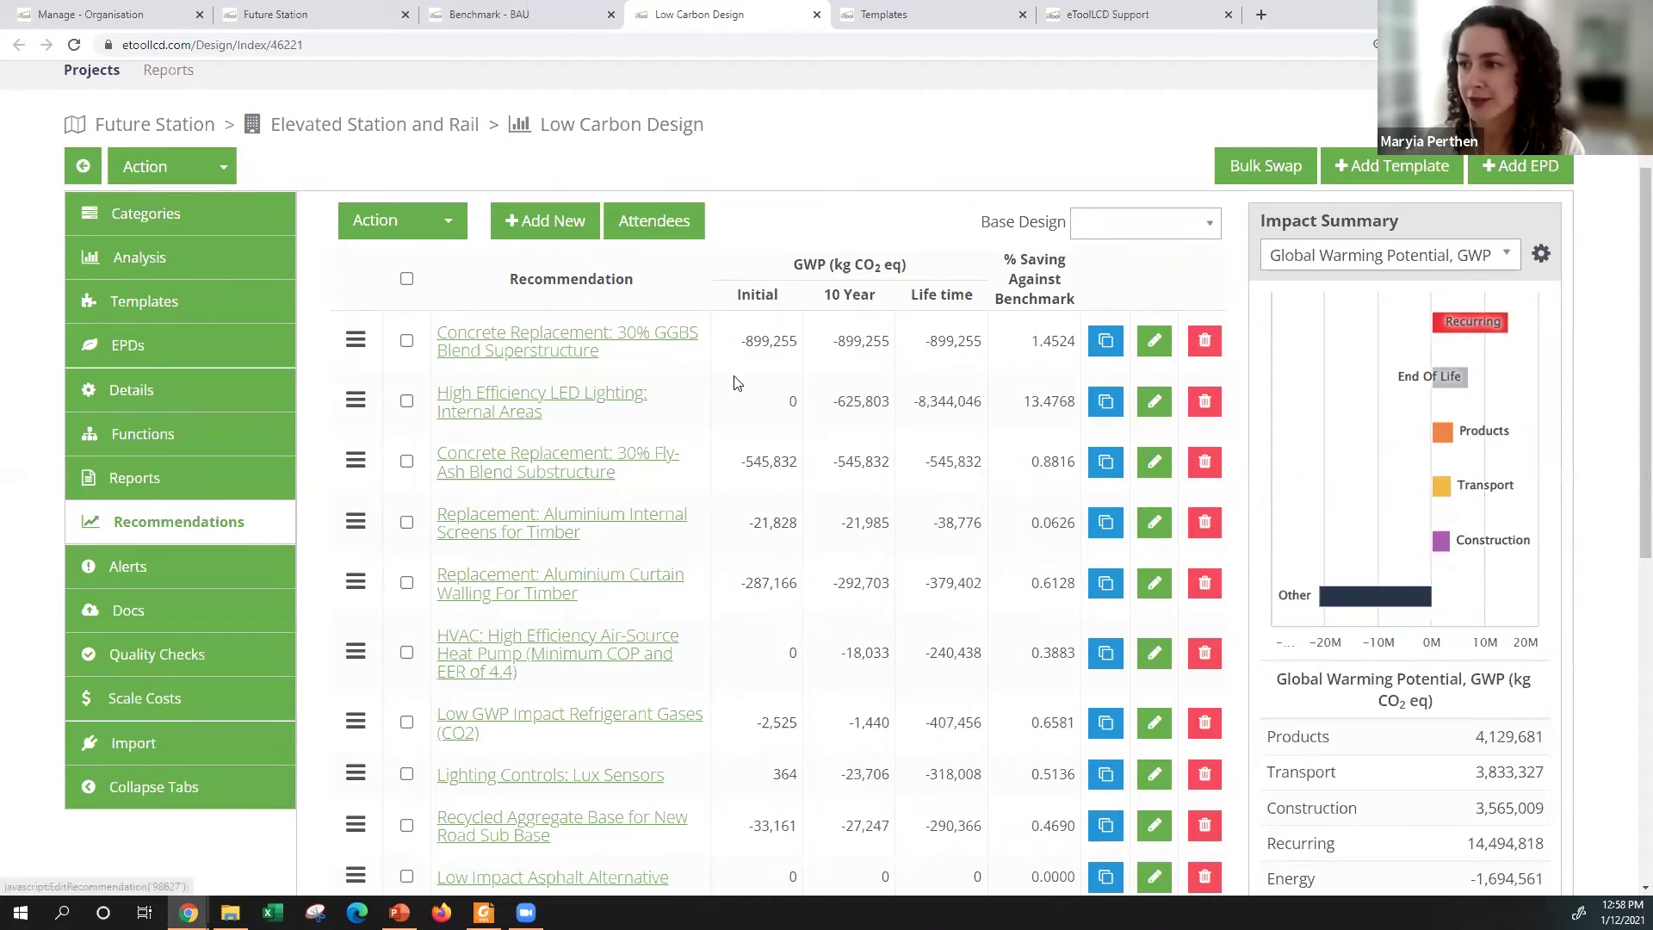
scroll(641, 409, down, 1)
scroll(685, 433, up, 2)
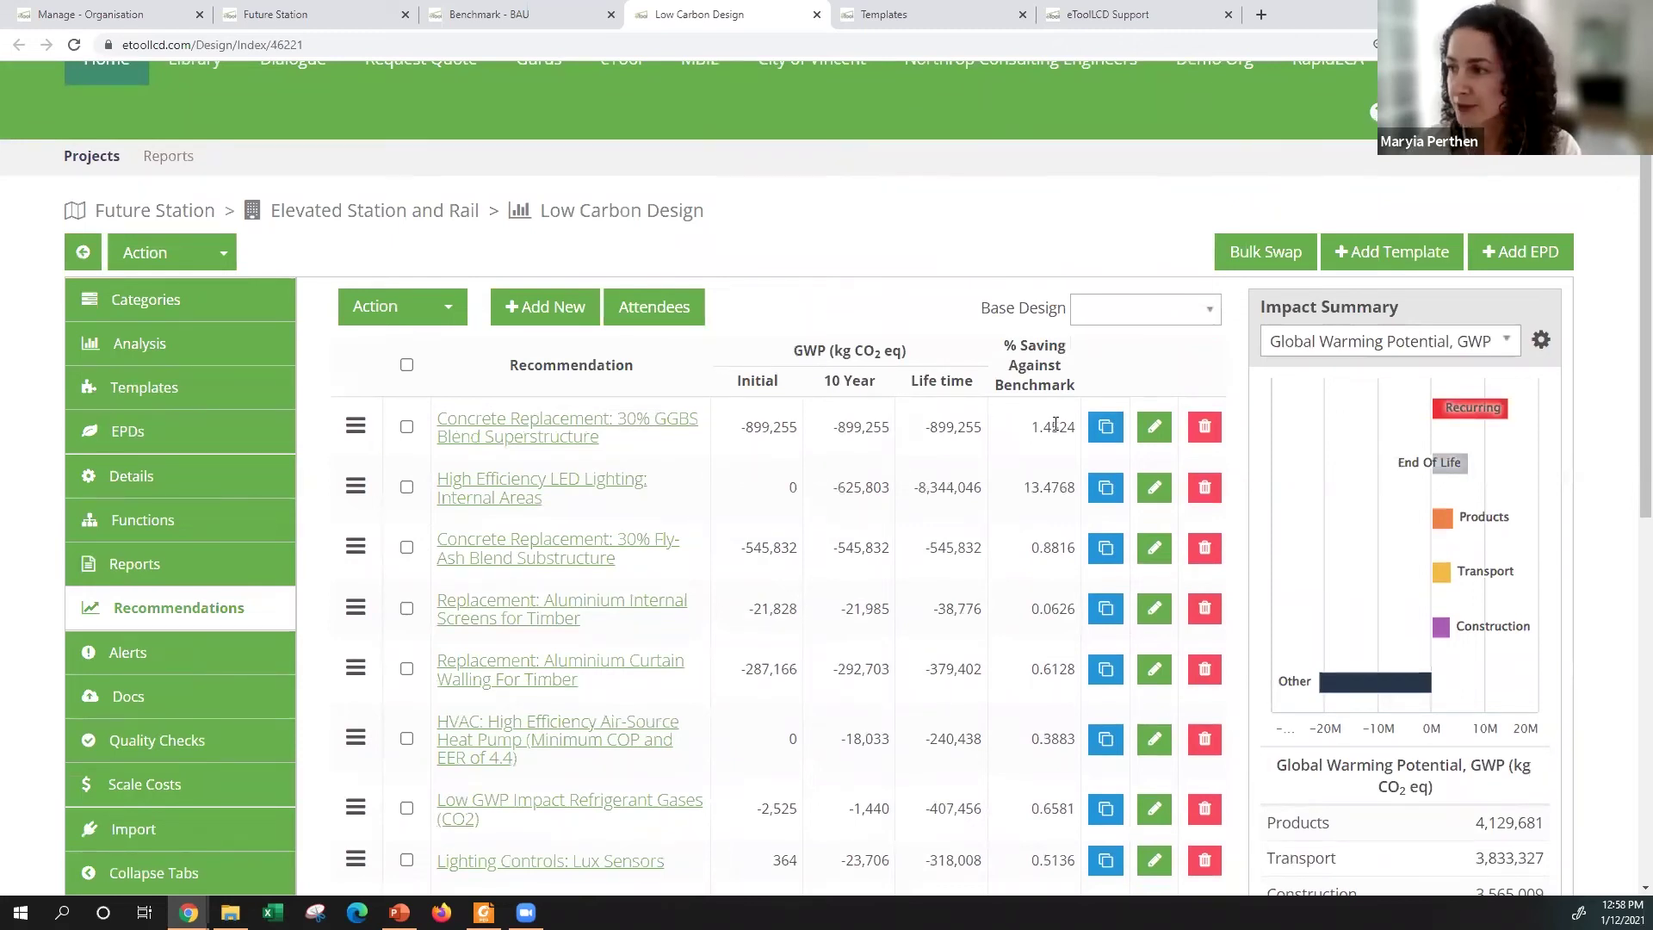
drag(1031, 427, 1072, 427)
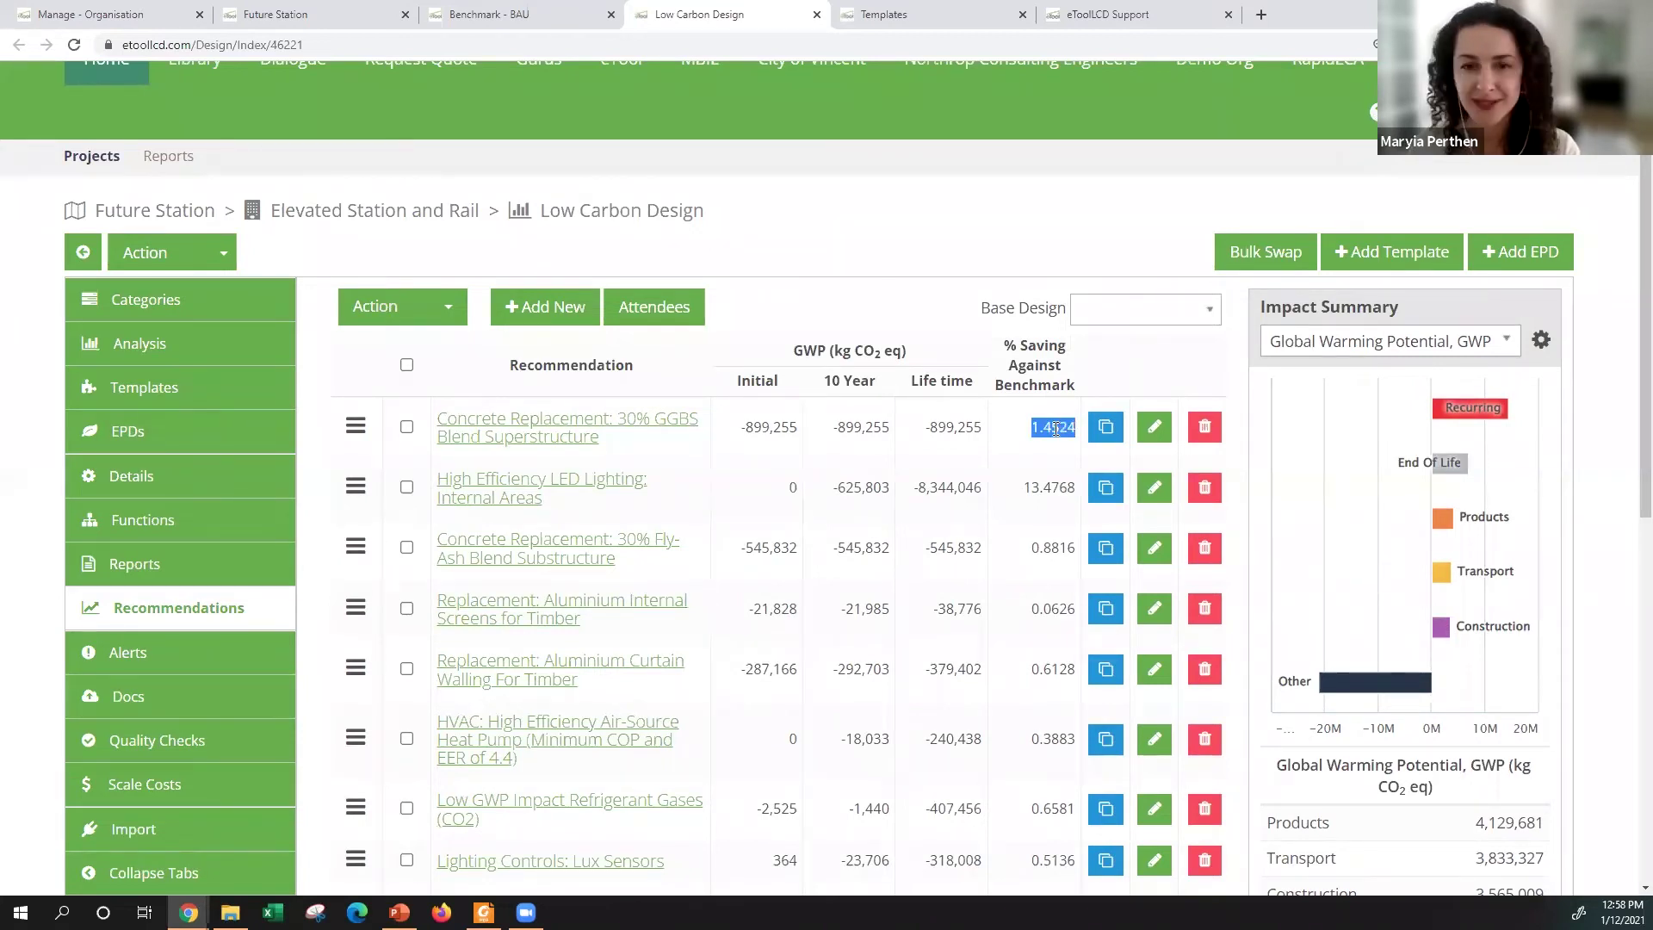
Step: Review the remaining Low Carbon Design recommendations and examine the saving against benchmark for Locally Sourced Ballast
scroll(641, 461, down, 1)
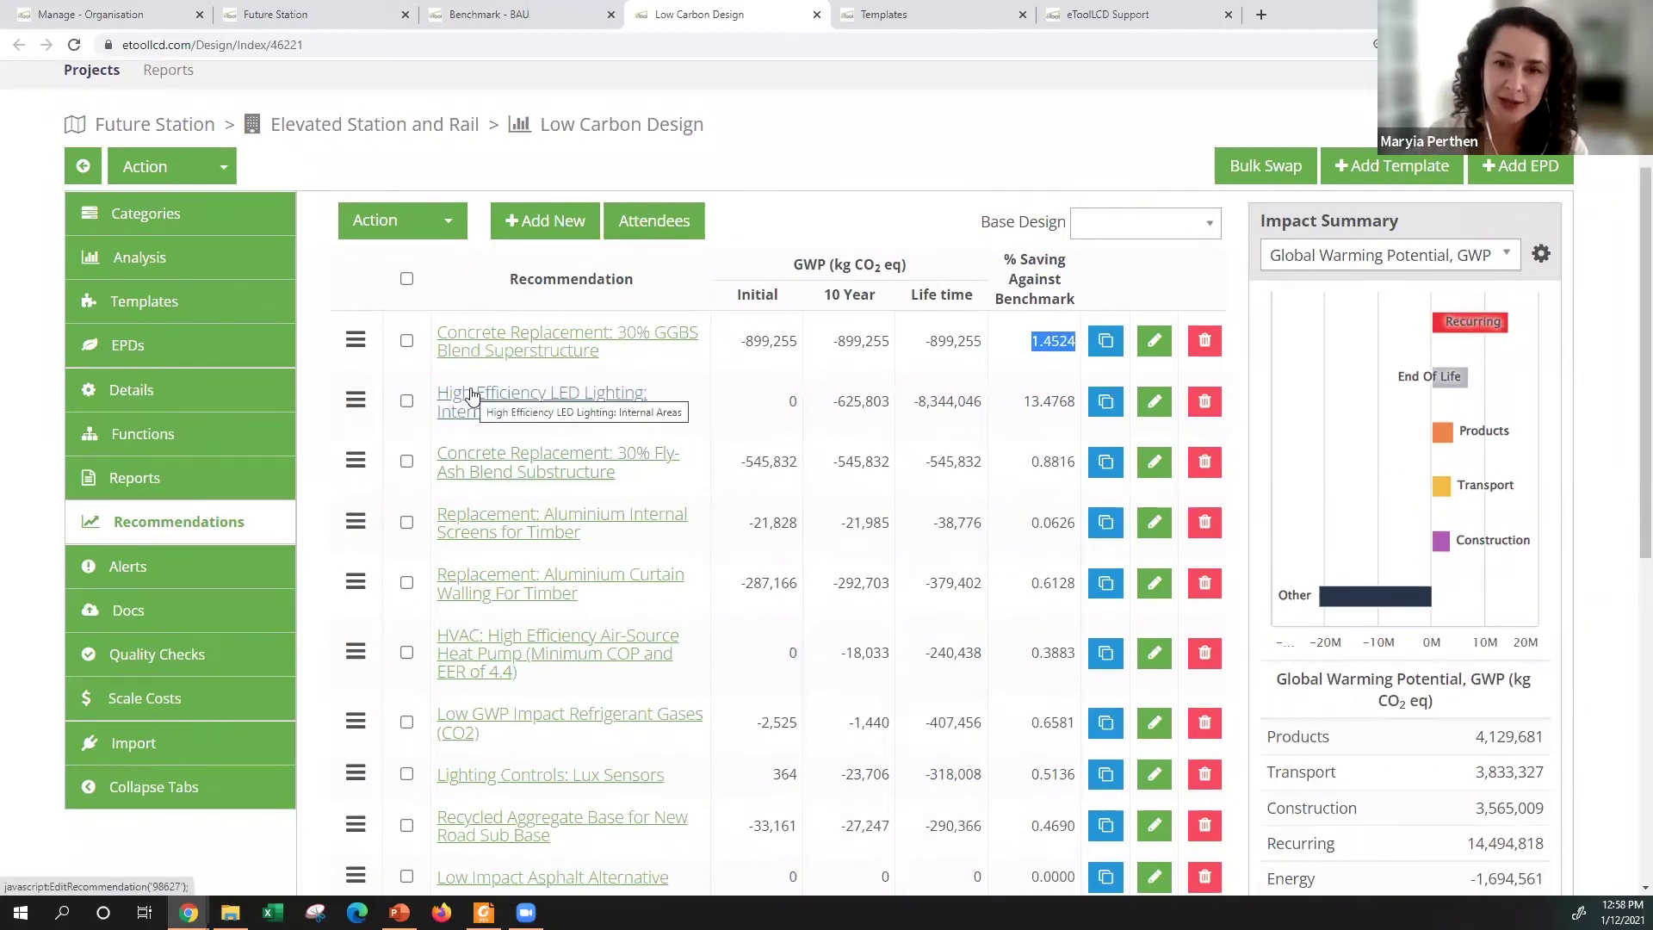
scroll(517, 400, down, 1)
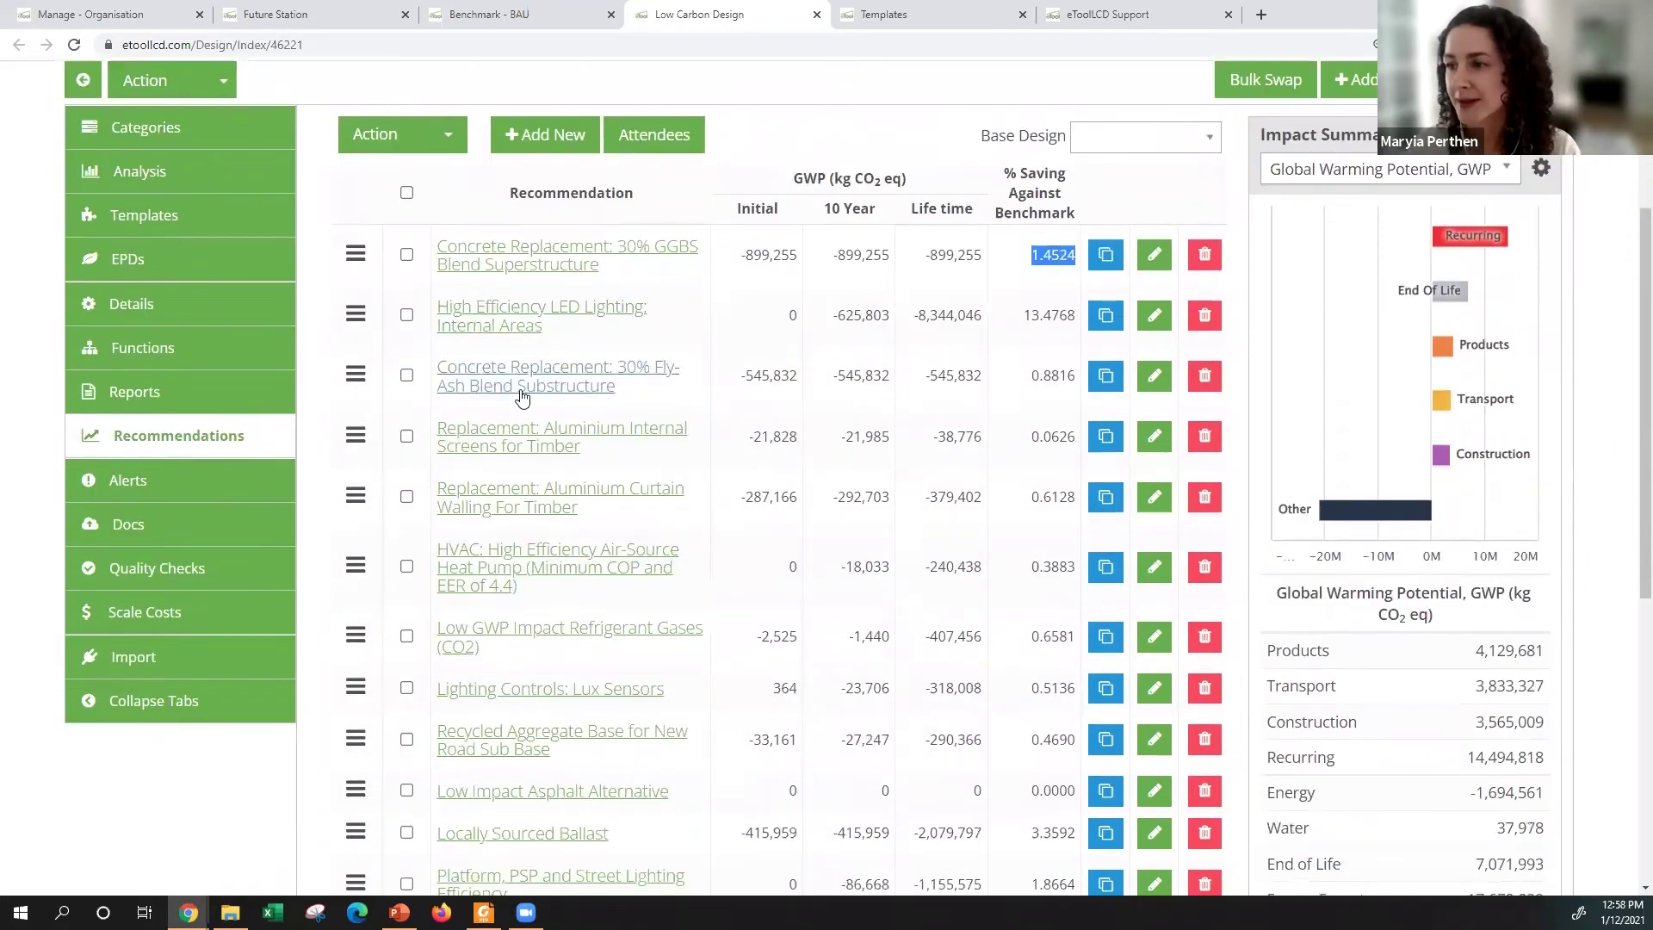
scroll(591, 455, down, 3)
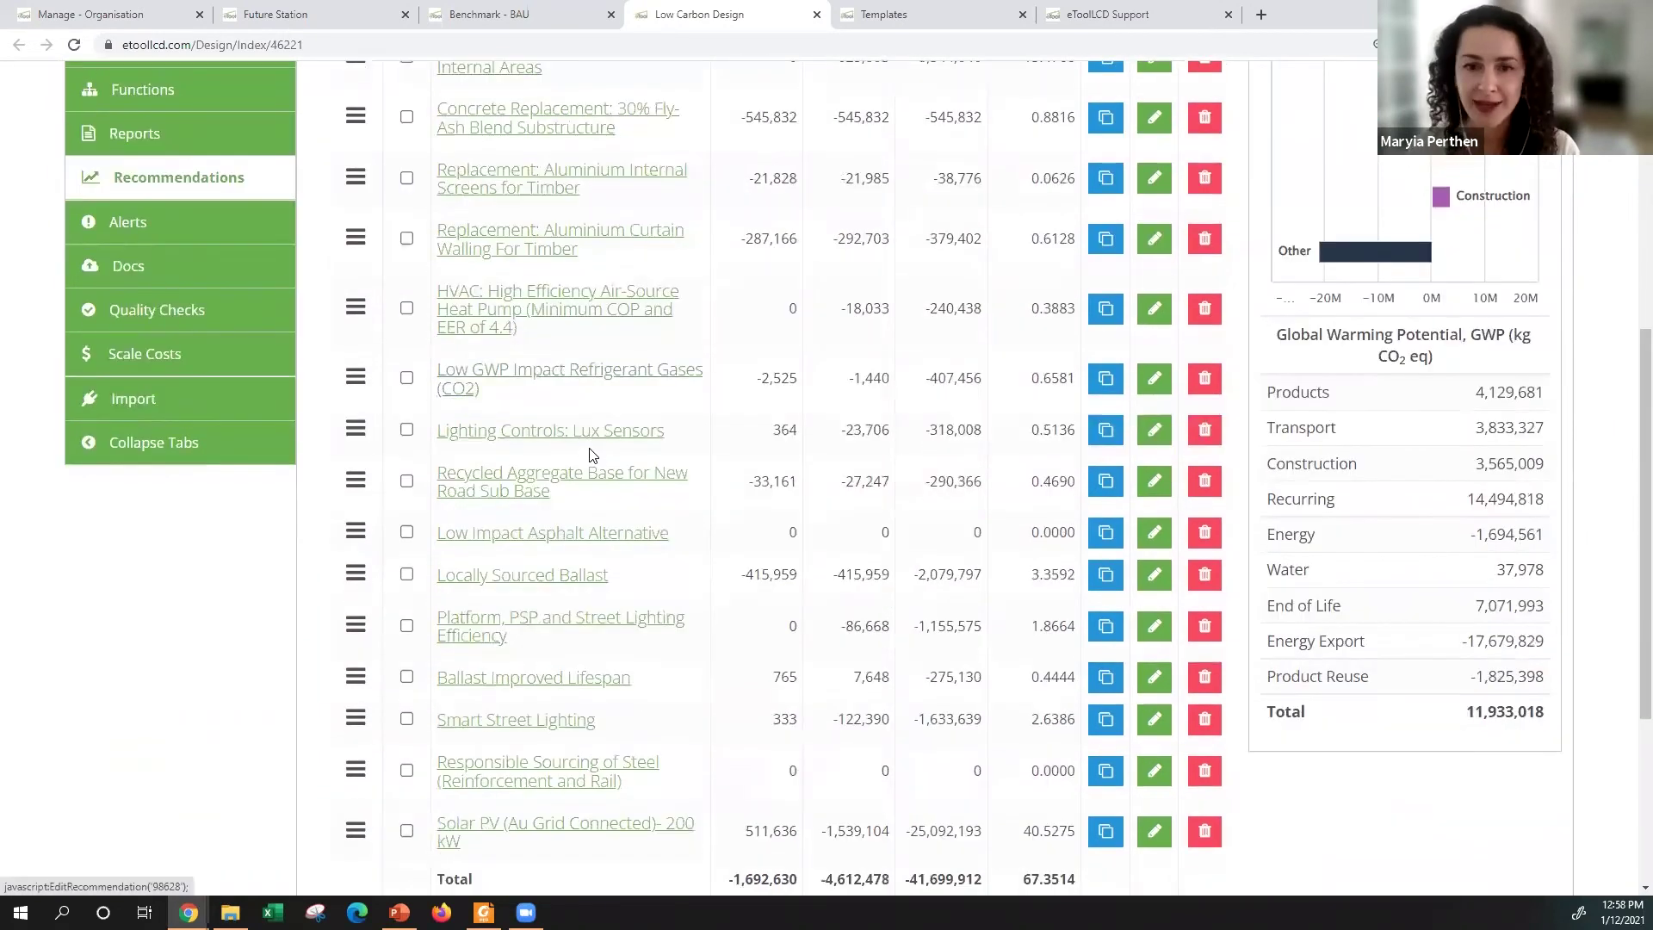
scroll(592, 455, down, 1)
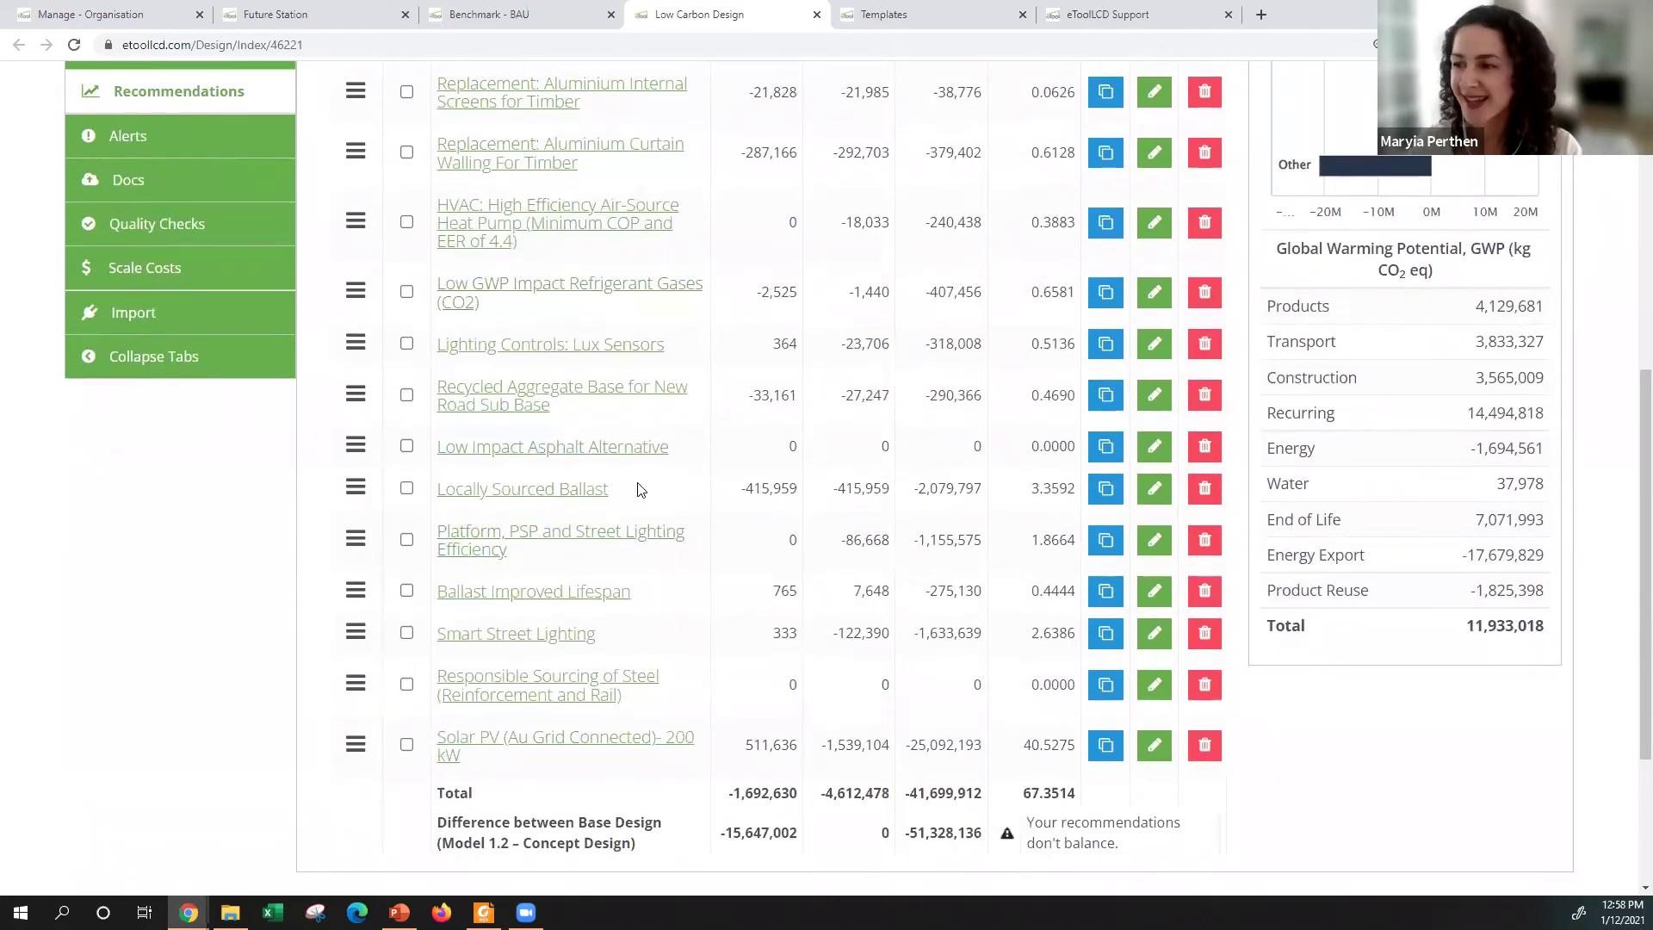
drag(636, 489, 437, 488)
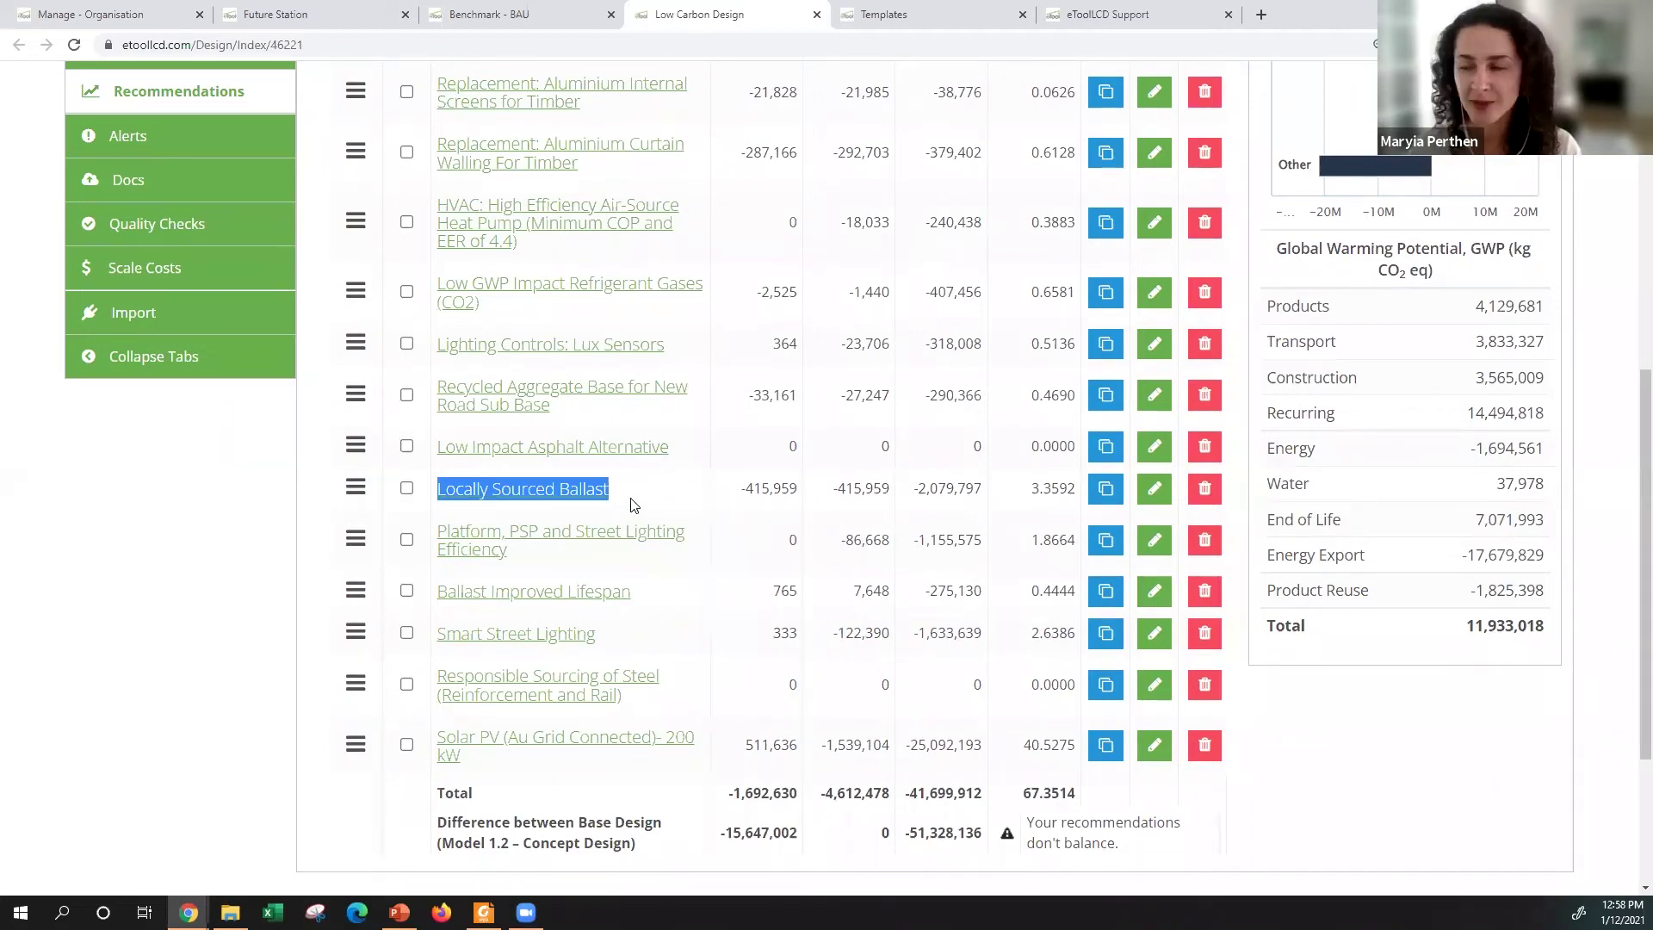
drag(1029, 489, 1081, 484)
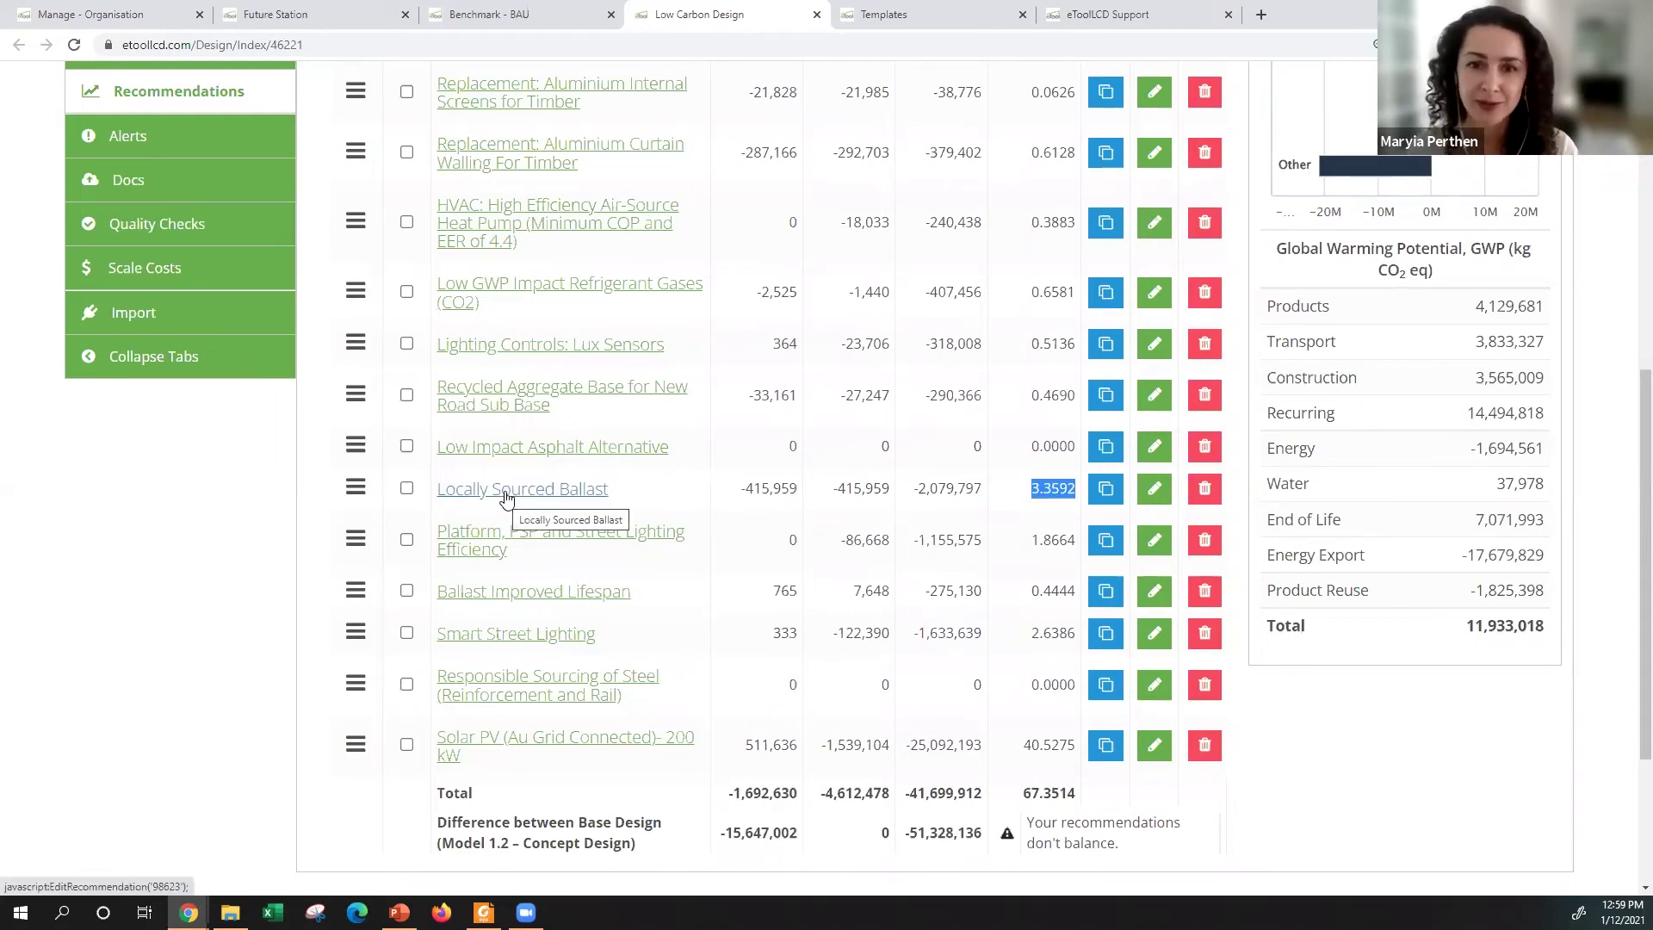
Step: Compare the Transport global warming potential in the Impact Summaries of the Low Carbon Design and Benchmark - BAU
double_click(1297, 345)
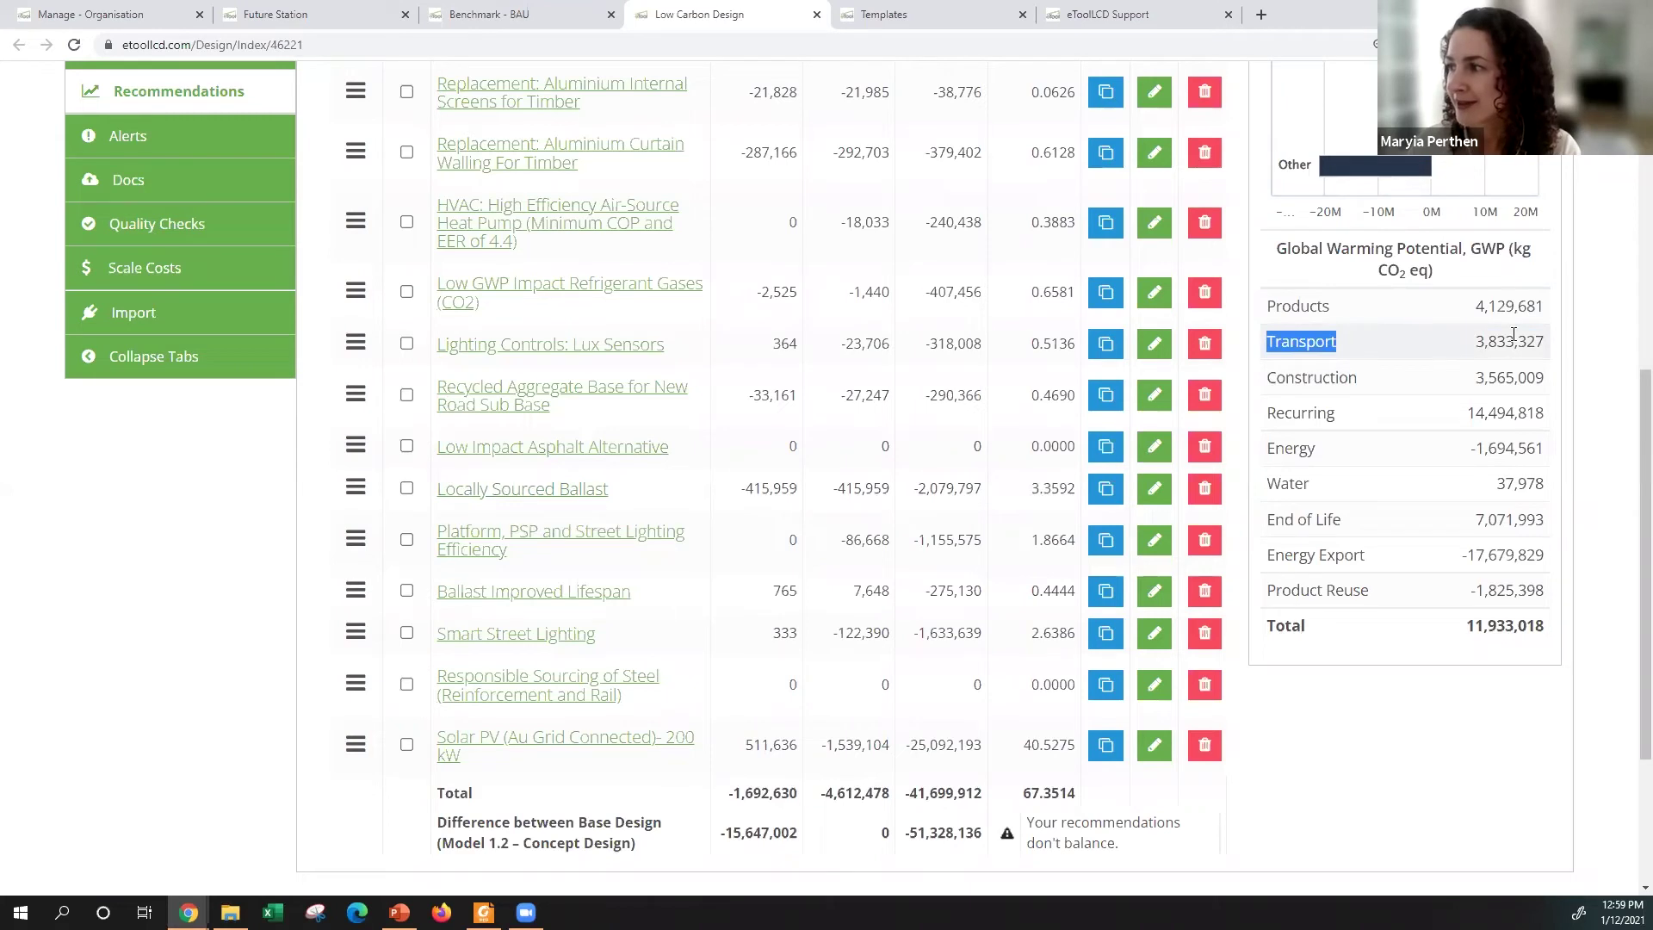
double_click(1480, 341)
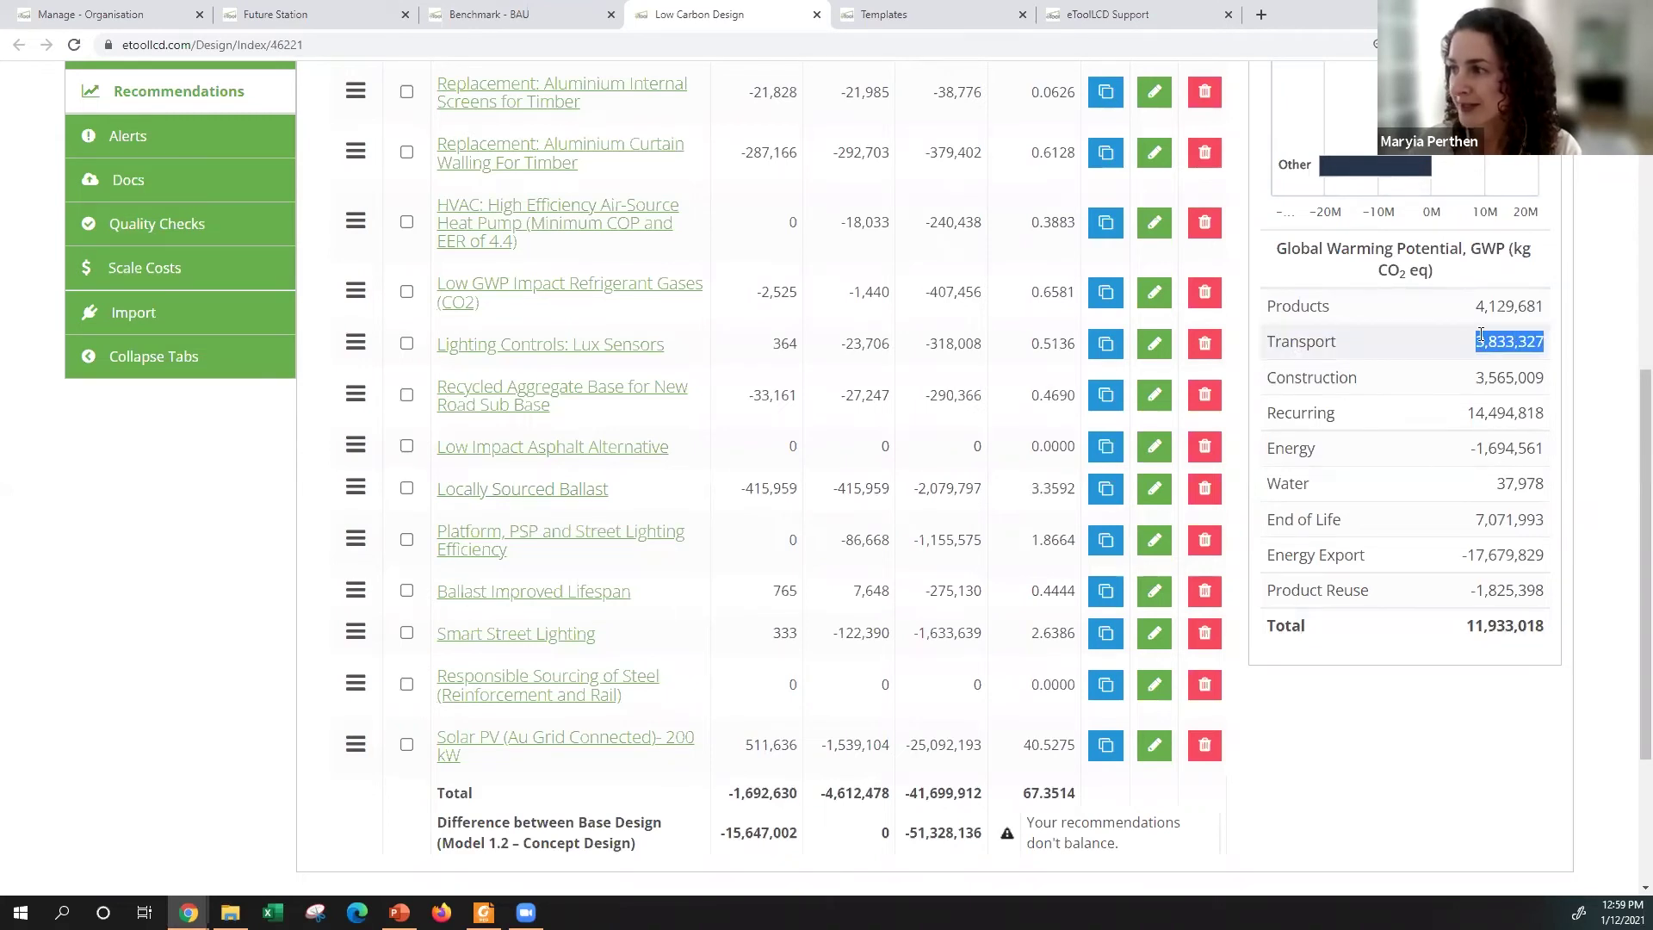
click(476, 12)
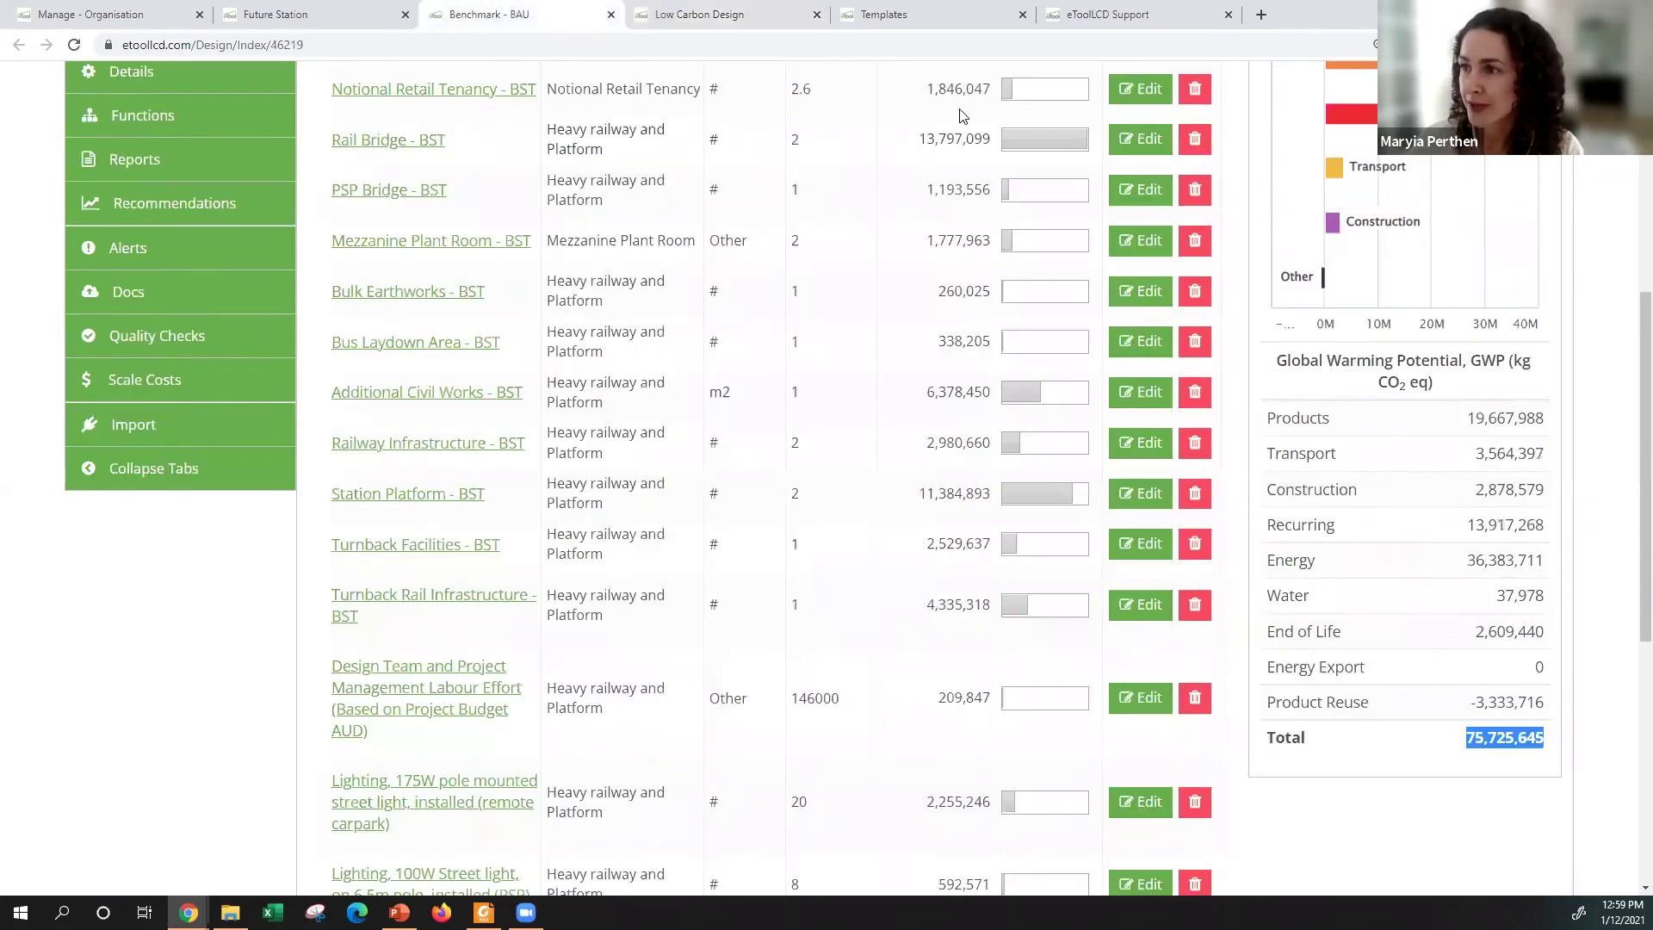
double_click(1499, 451)
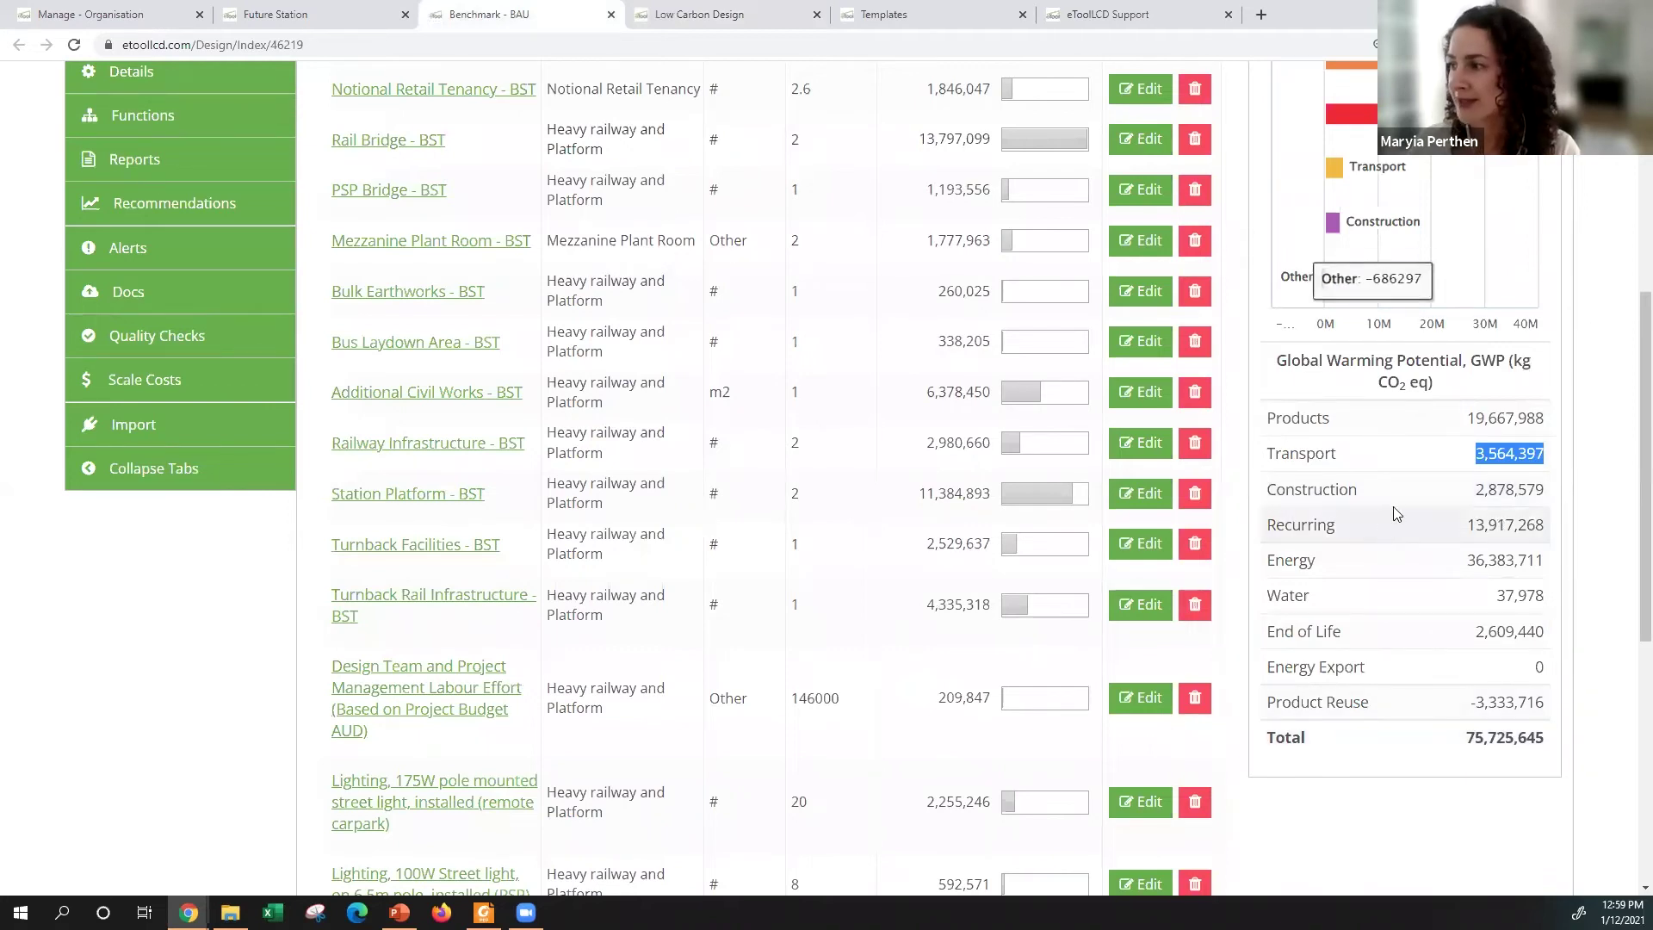
click(731, 15)
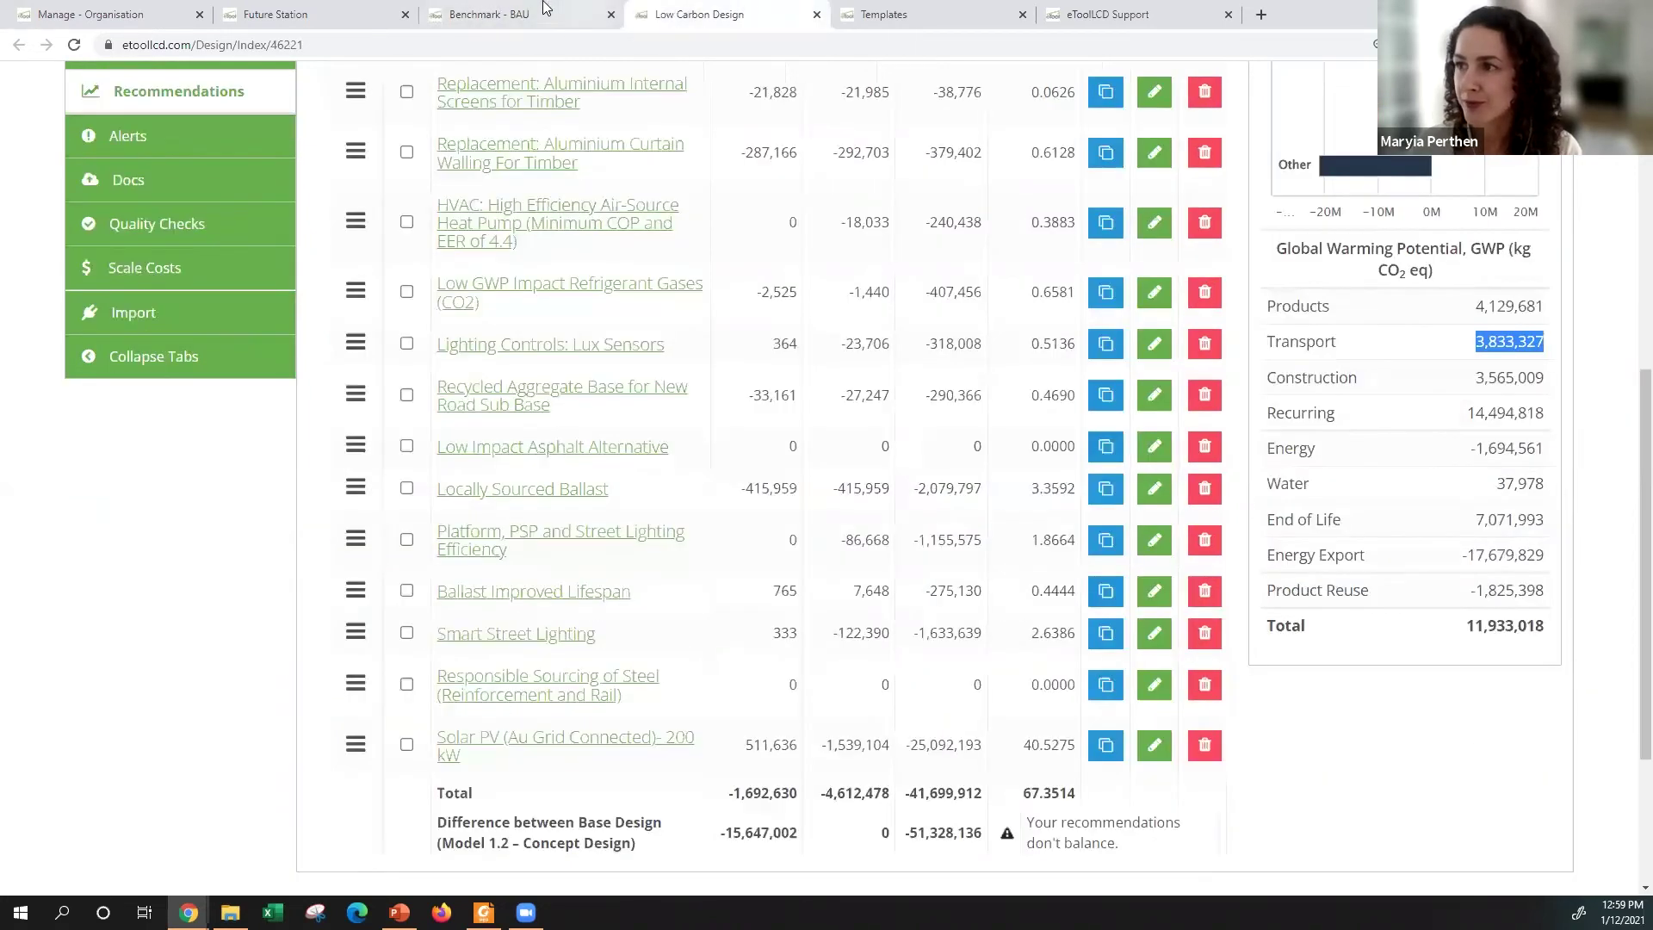
key(ctrl+shift+Tab)
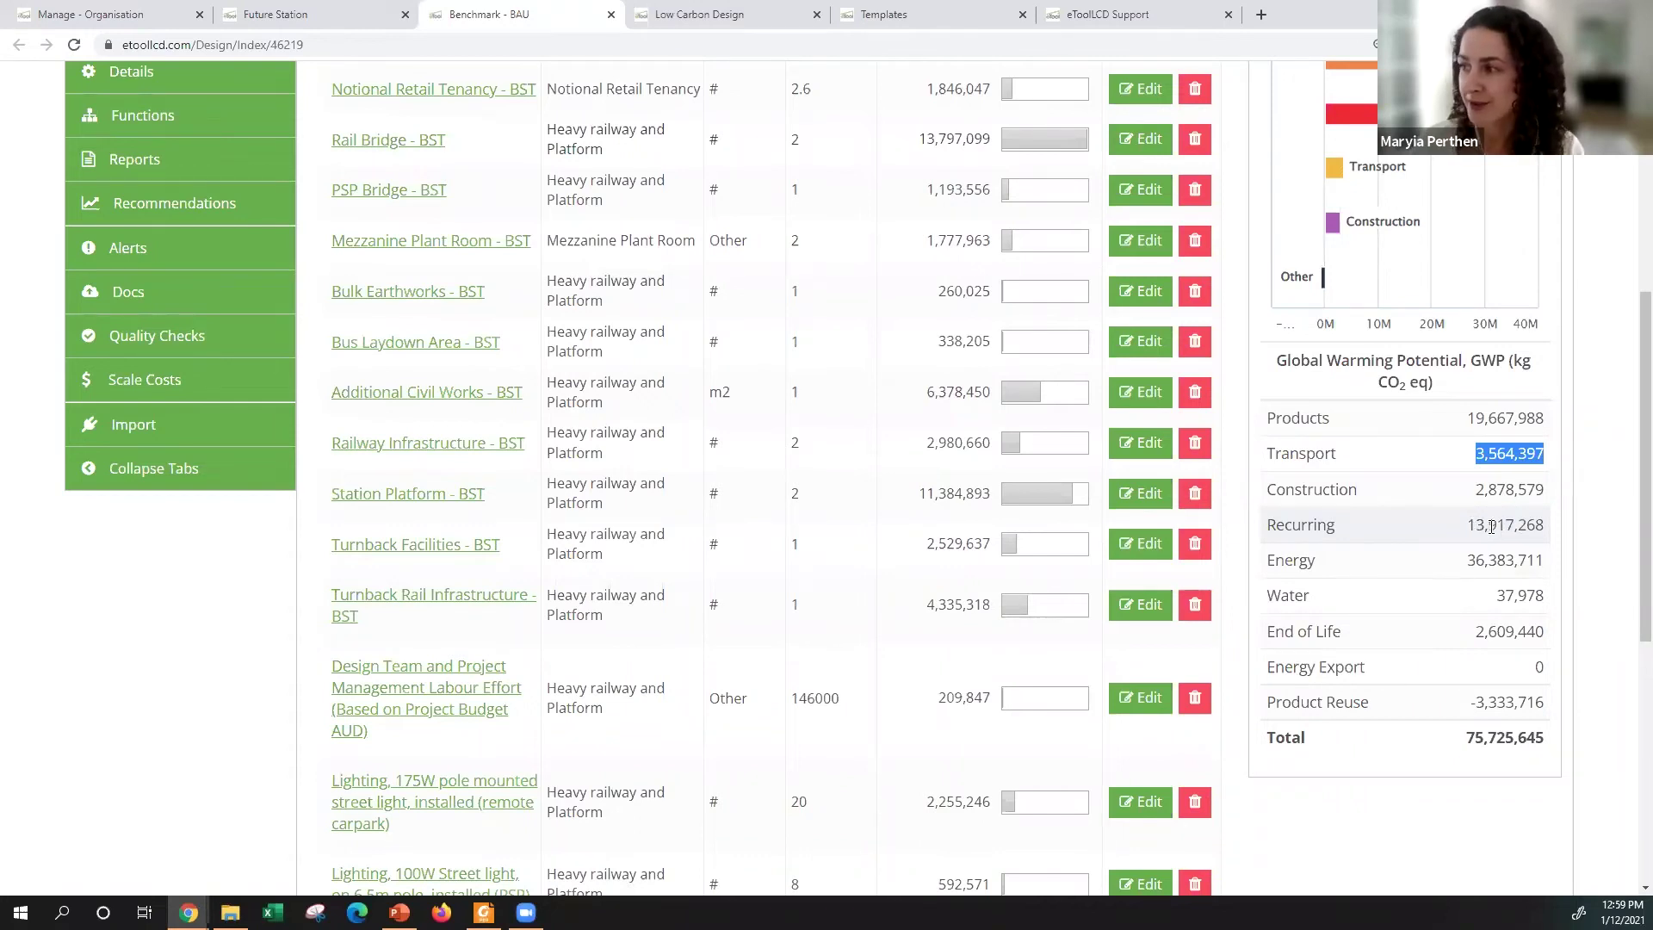
Step: Go back to the Low Carbon Design and look over its whole recommendations list, including the Solar PV entry and overall savings
click(778, 16)
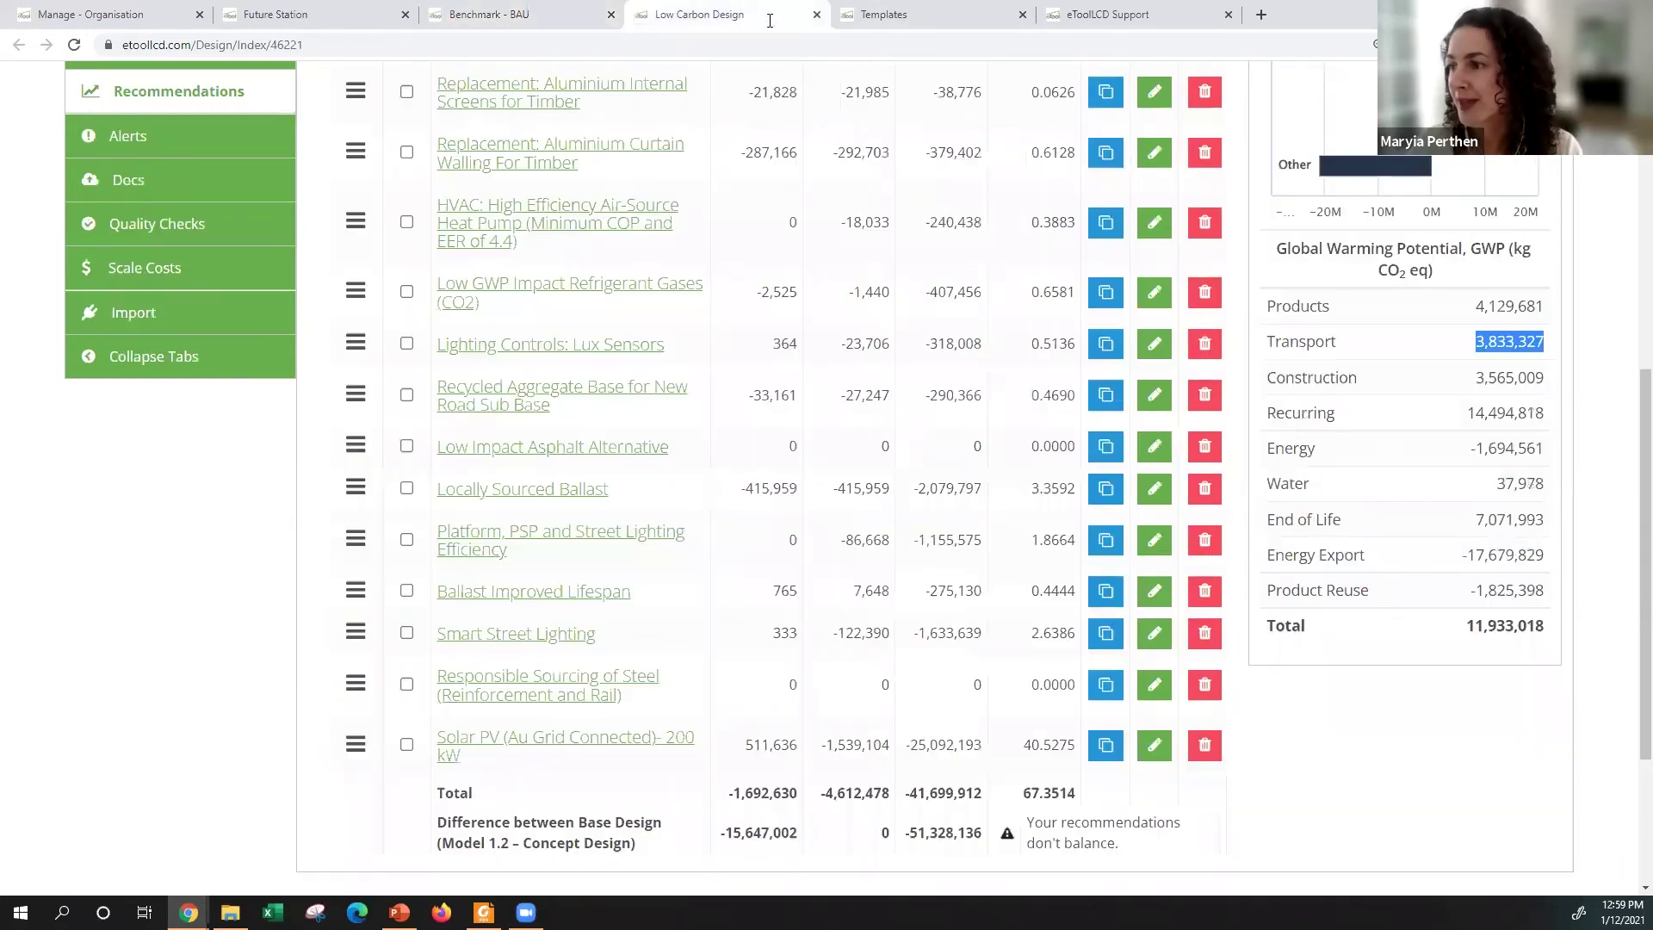
scroll(216, 595, up, 1)
scroll(516, 637, down, 1)
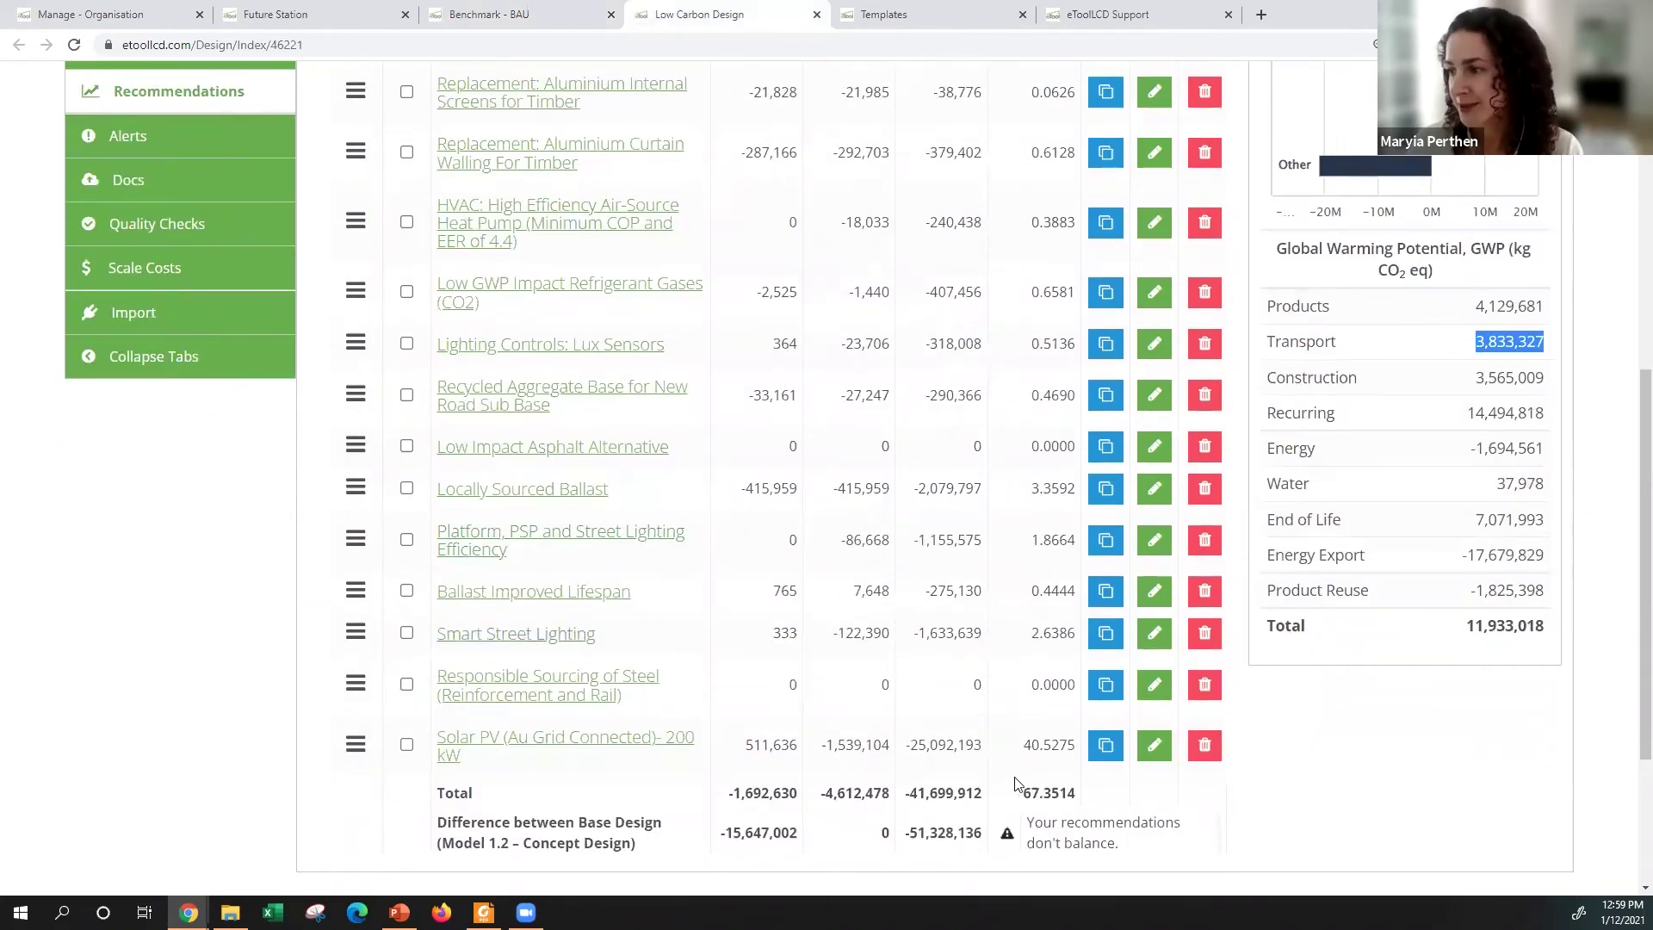
scroll(760, 732, down, 1)
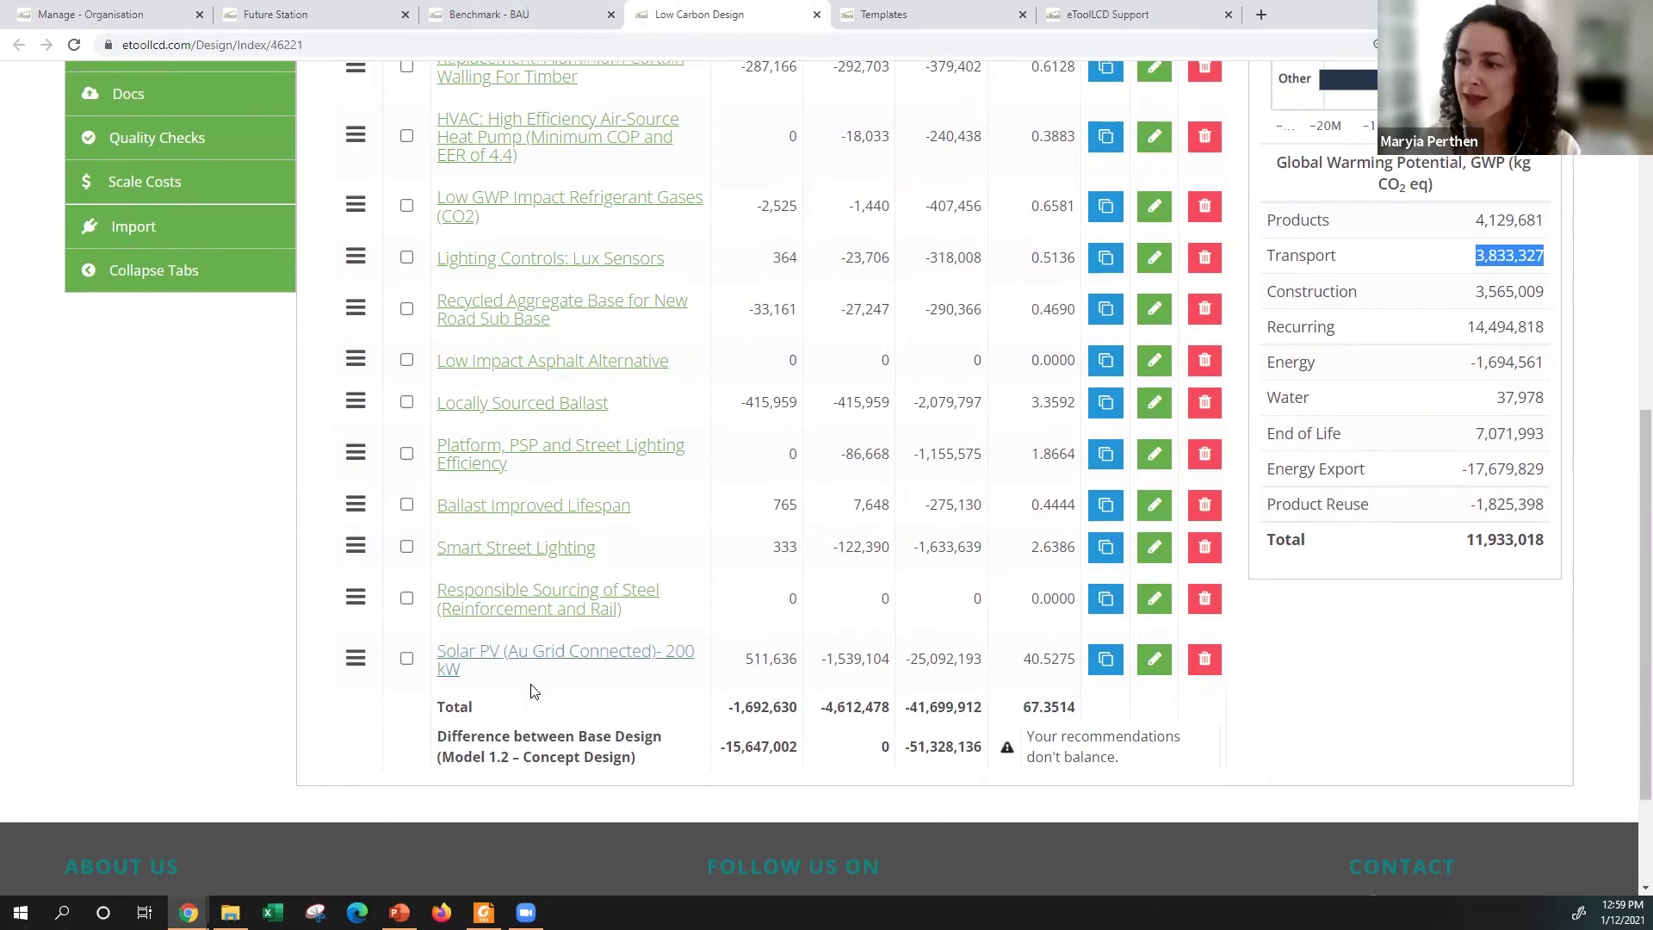
scroll(784, 641, up, 4)
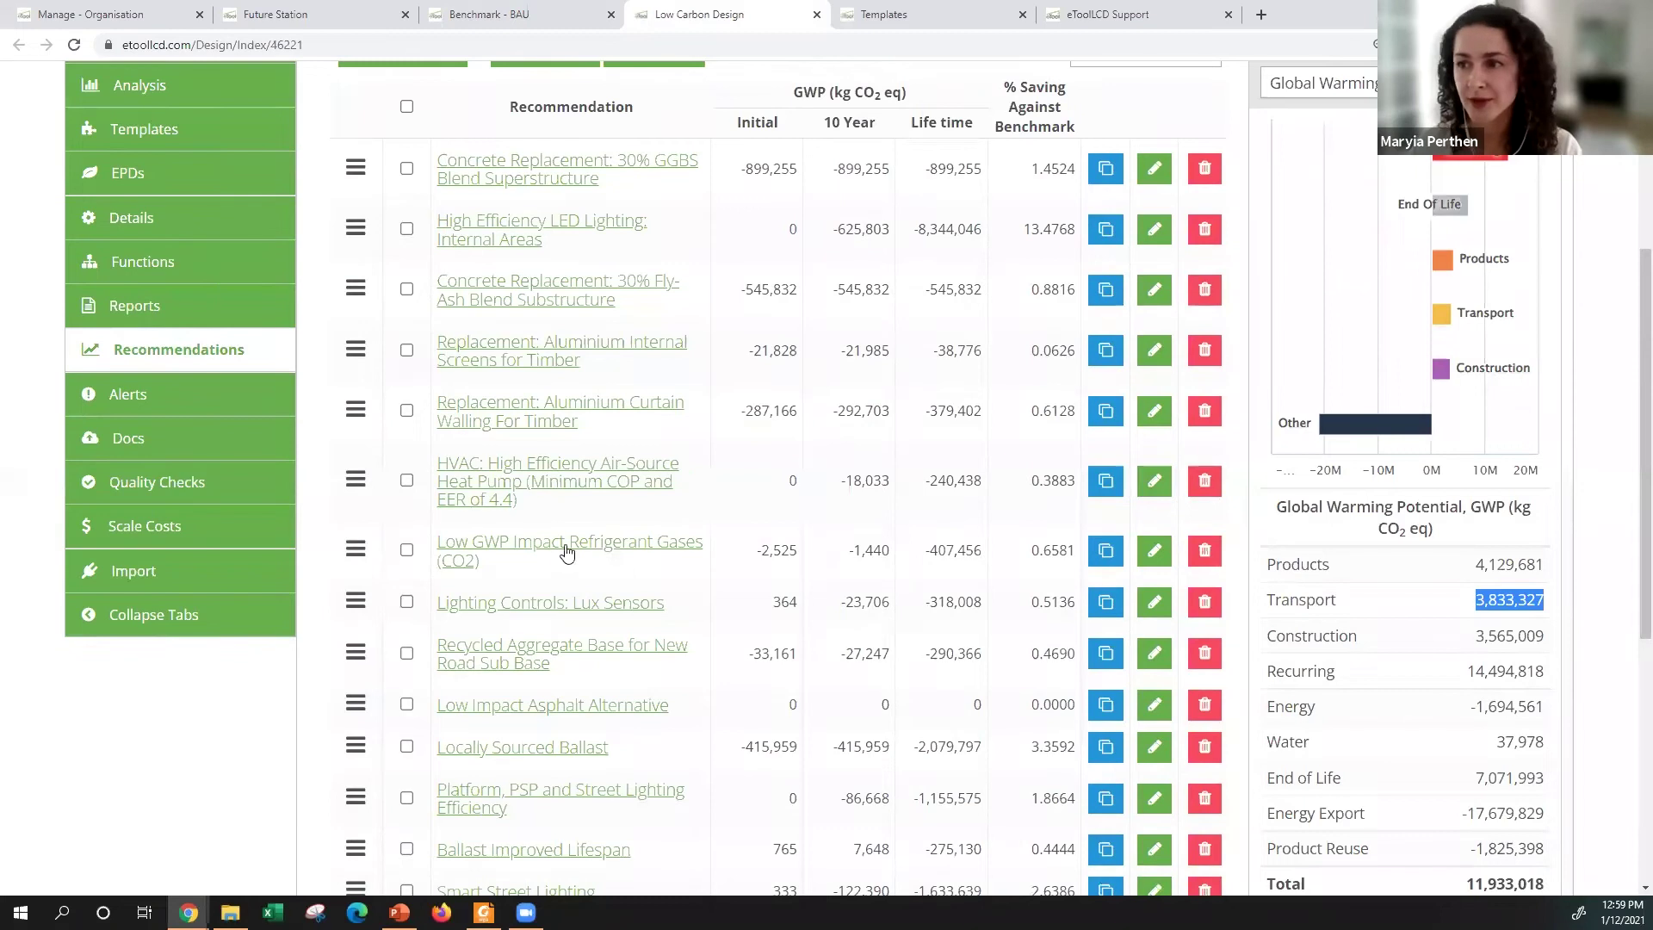
scroll(395, 607, up, 3)
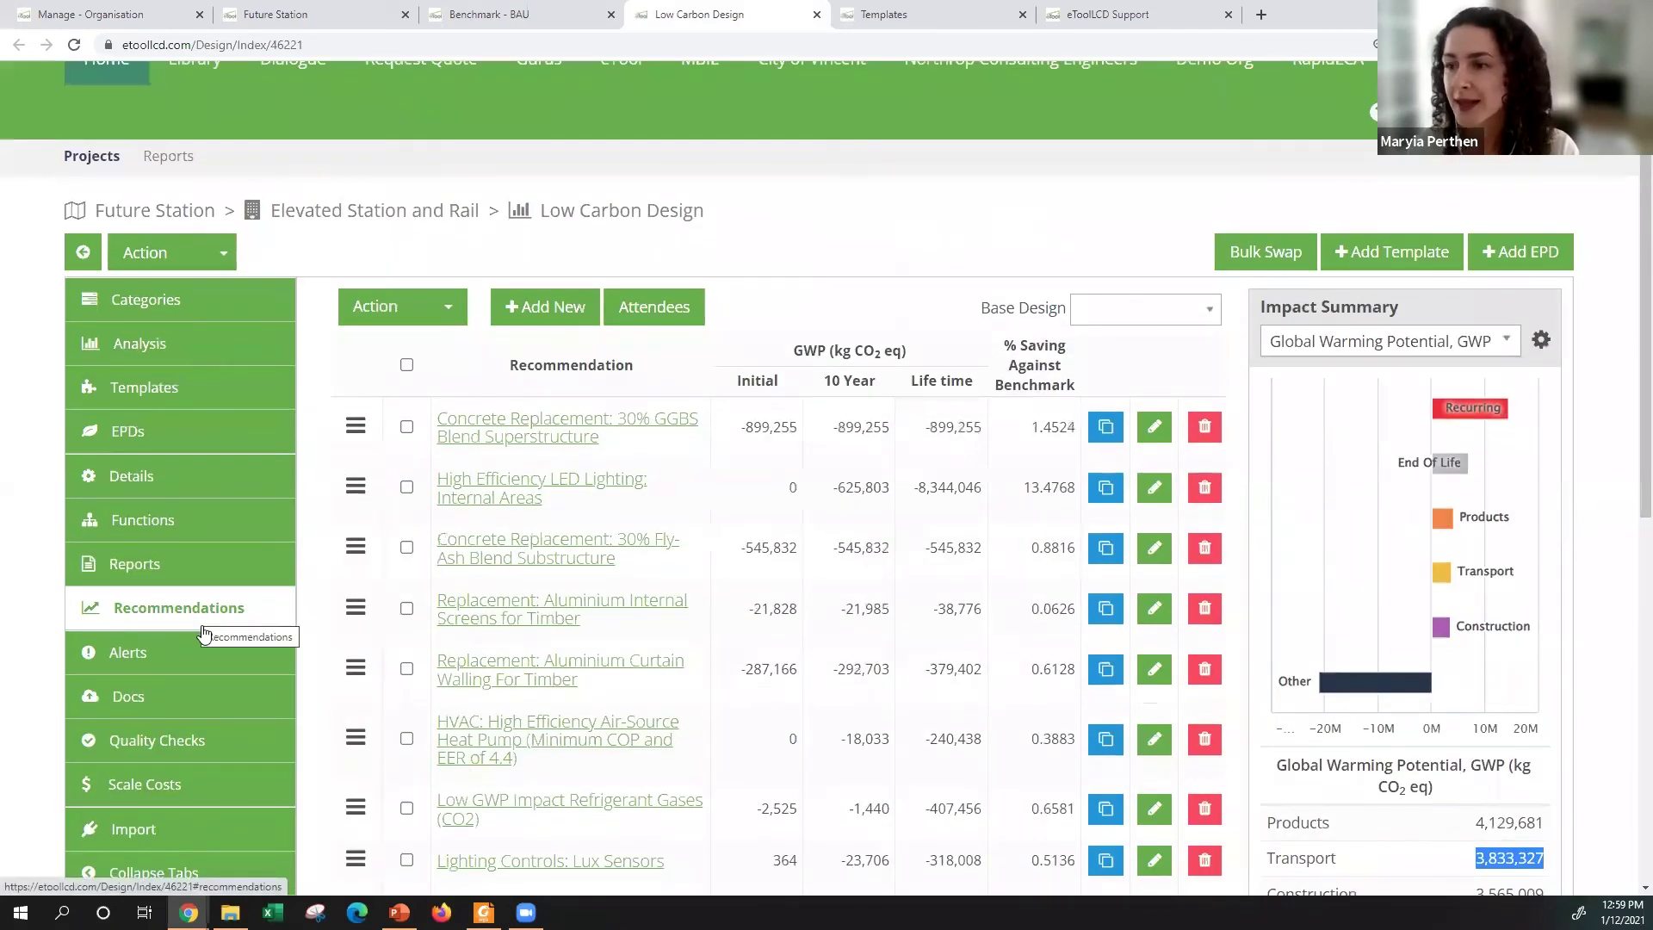
scroll(254, 679, down, 1)
scroll(255, 679, down, 1)
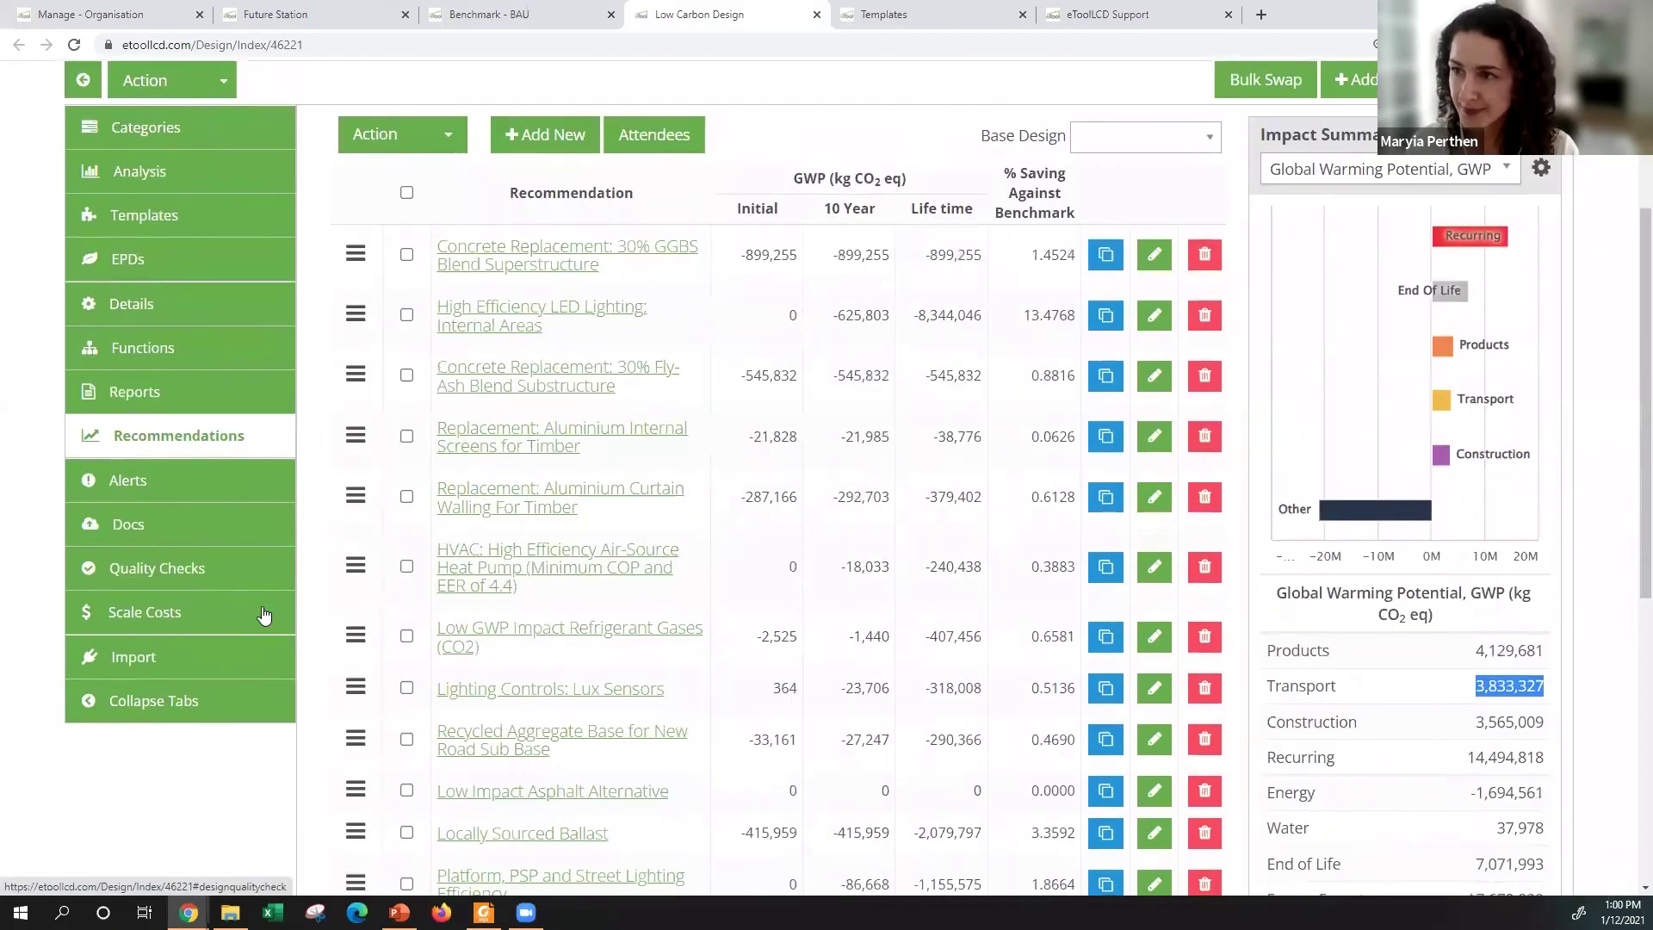
Step: Open the Benchmark - BAU design's Analysis and examine the overall total in the Function by Module table
click(499, 15)
scroll(240, 450, up, 5)
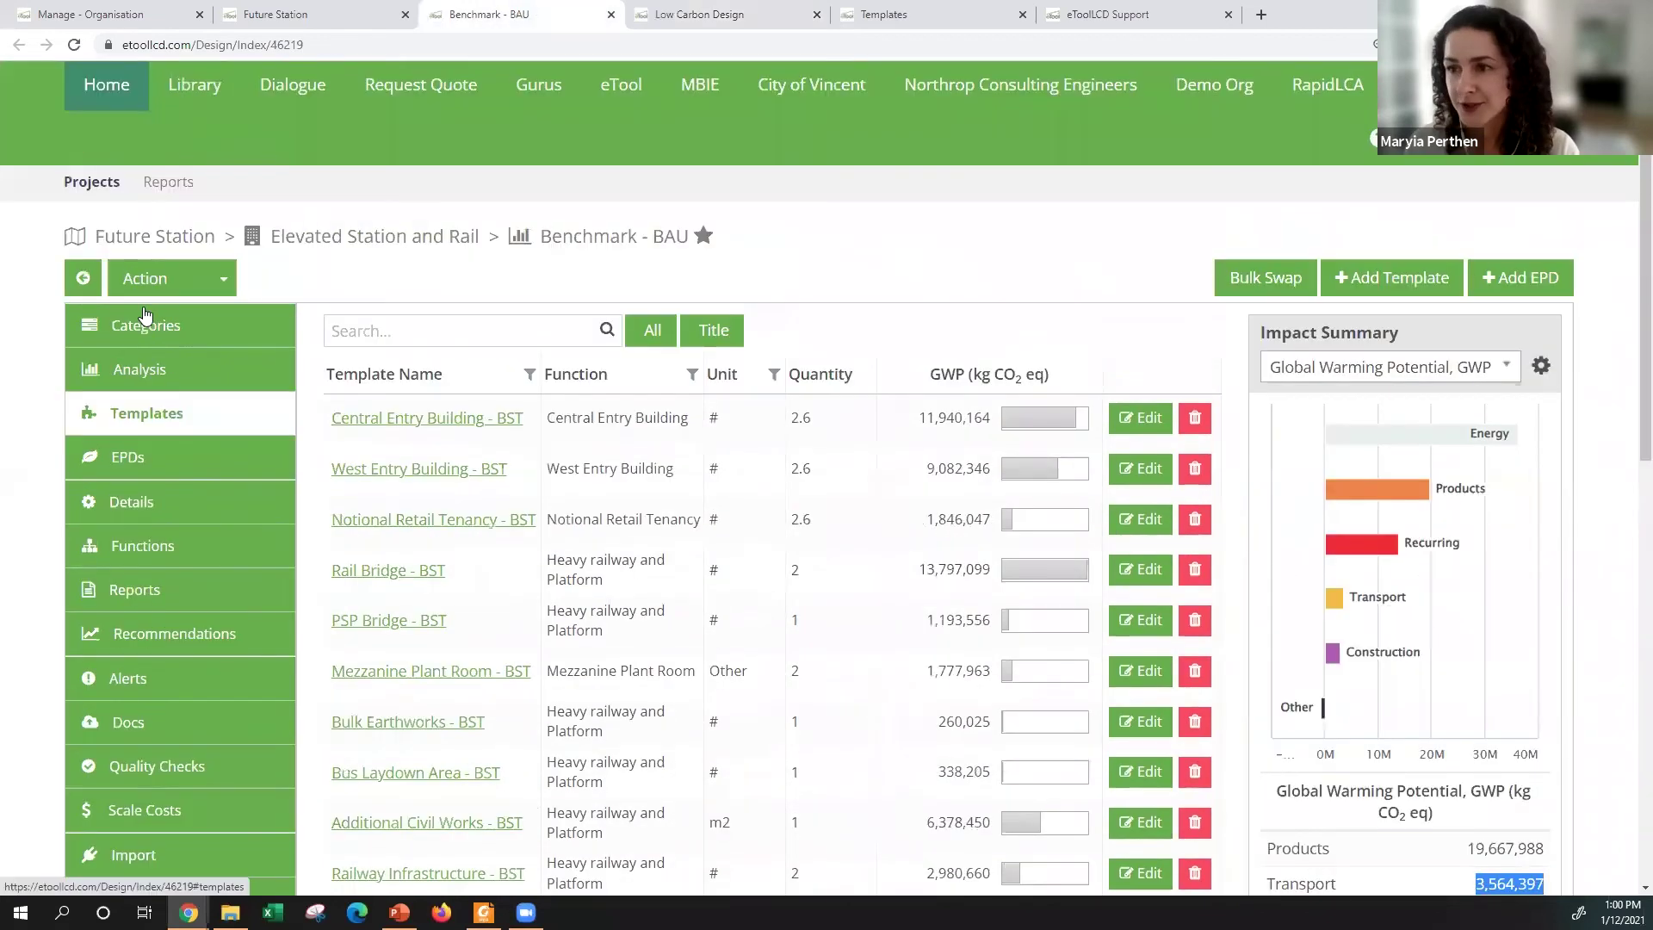
click(158, 374)
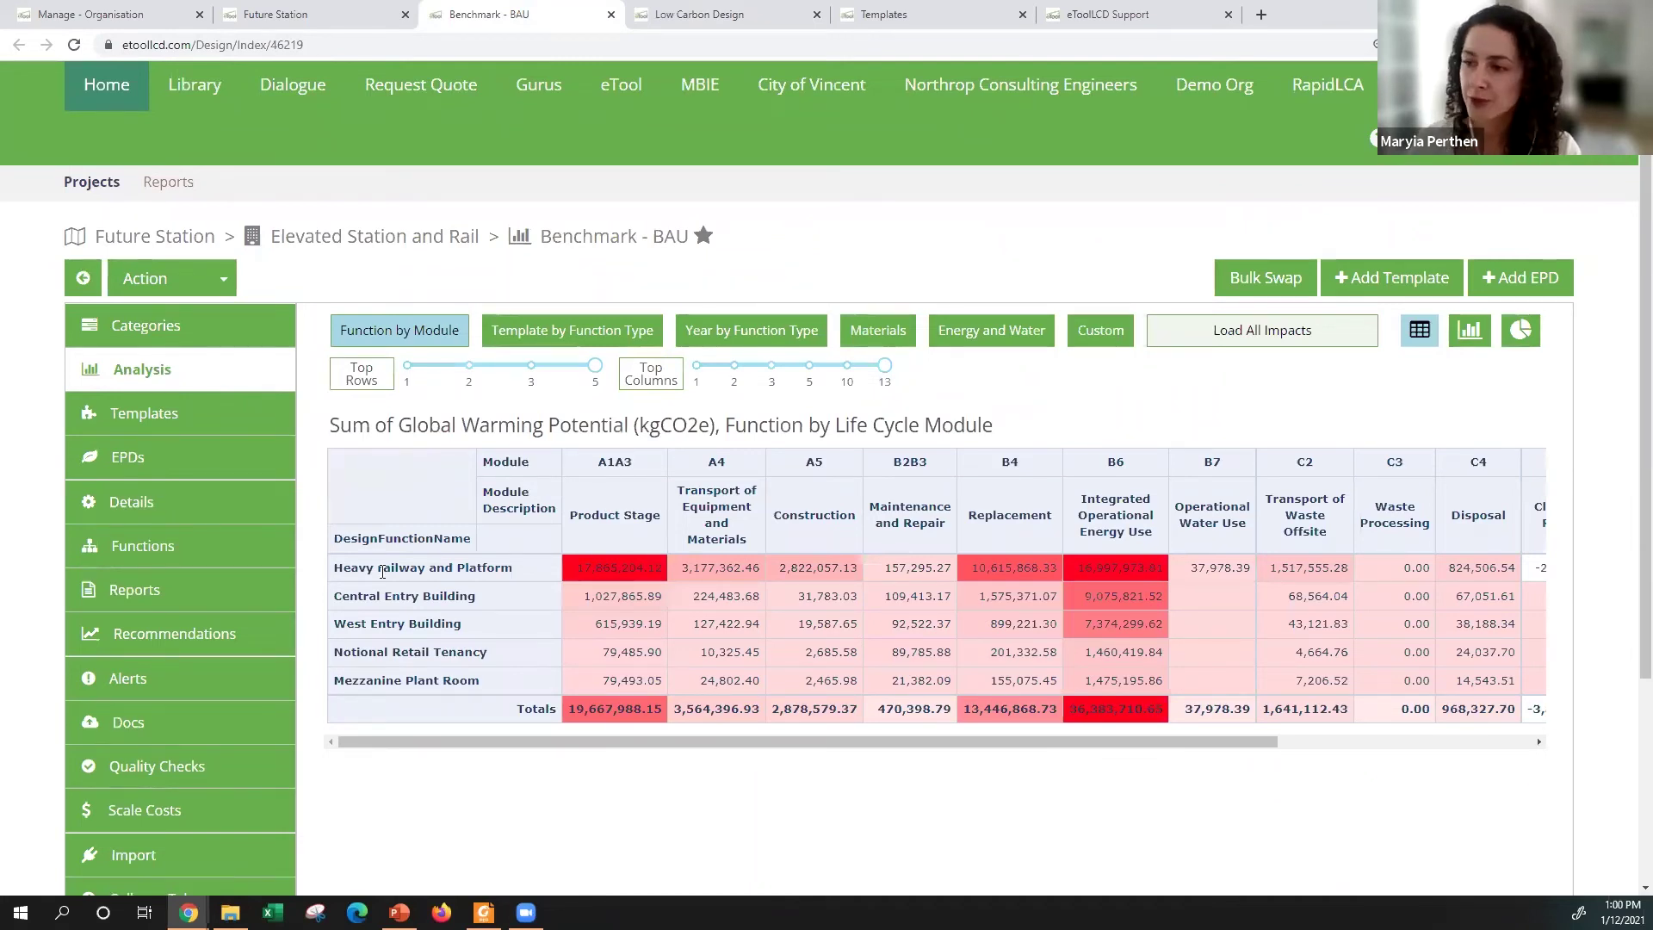
drag(465, 742, 736, 747)
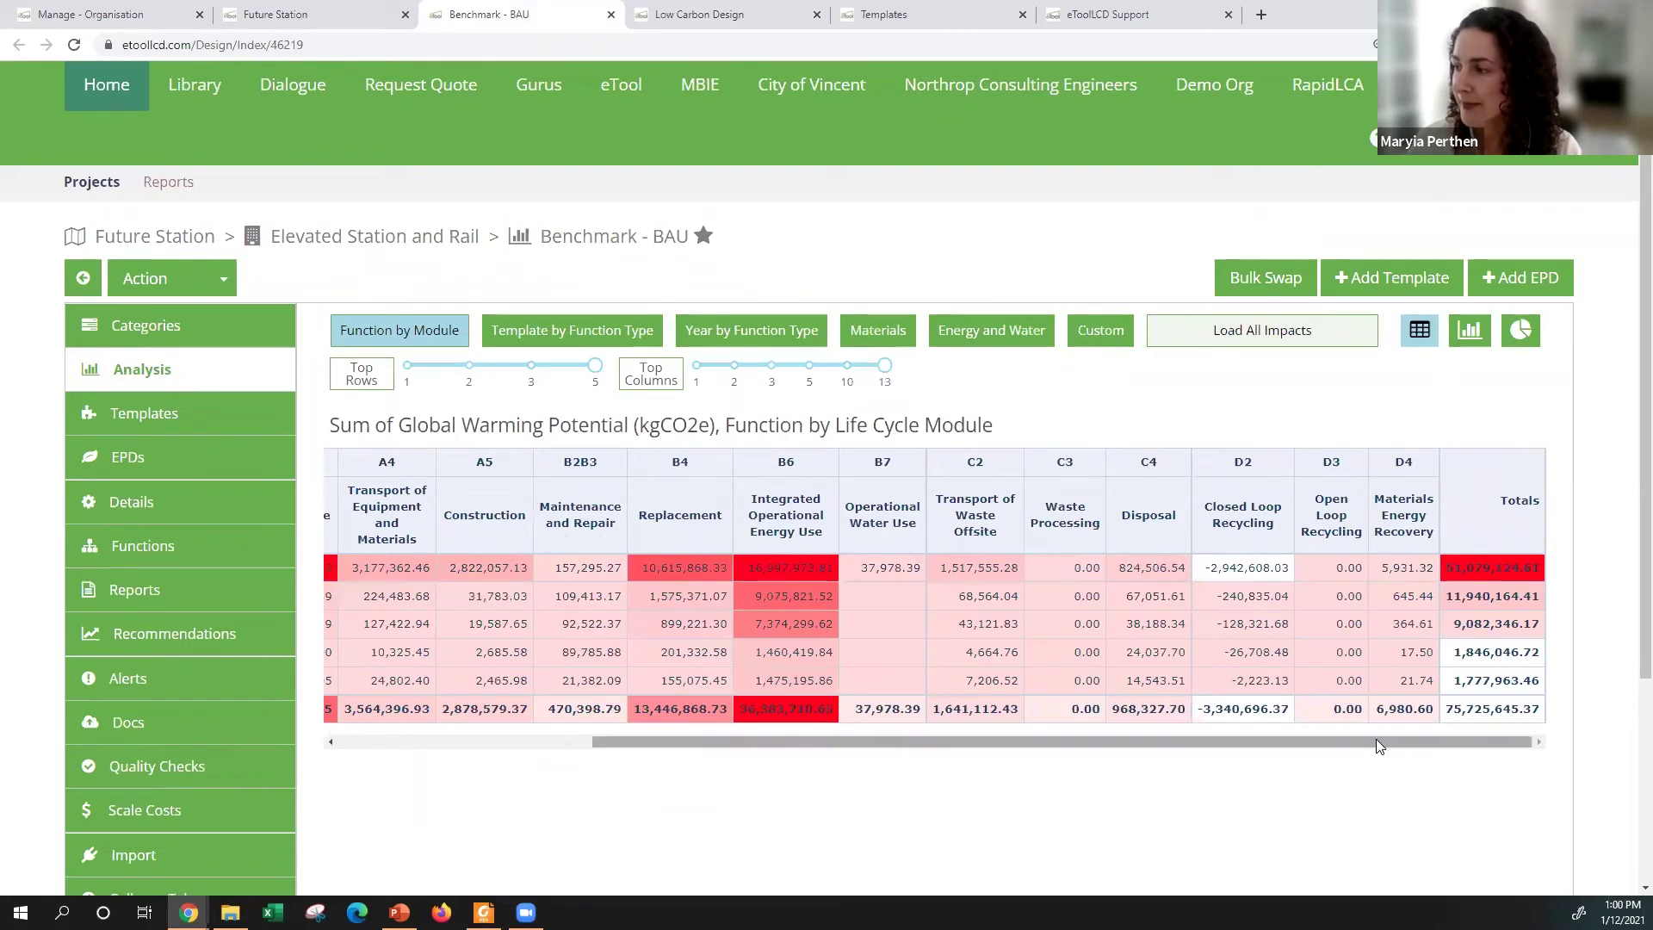
drag(1448, 710, 1521, 708)
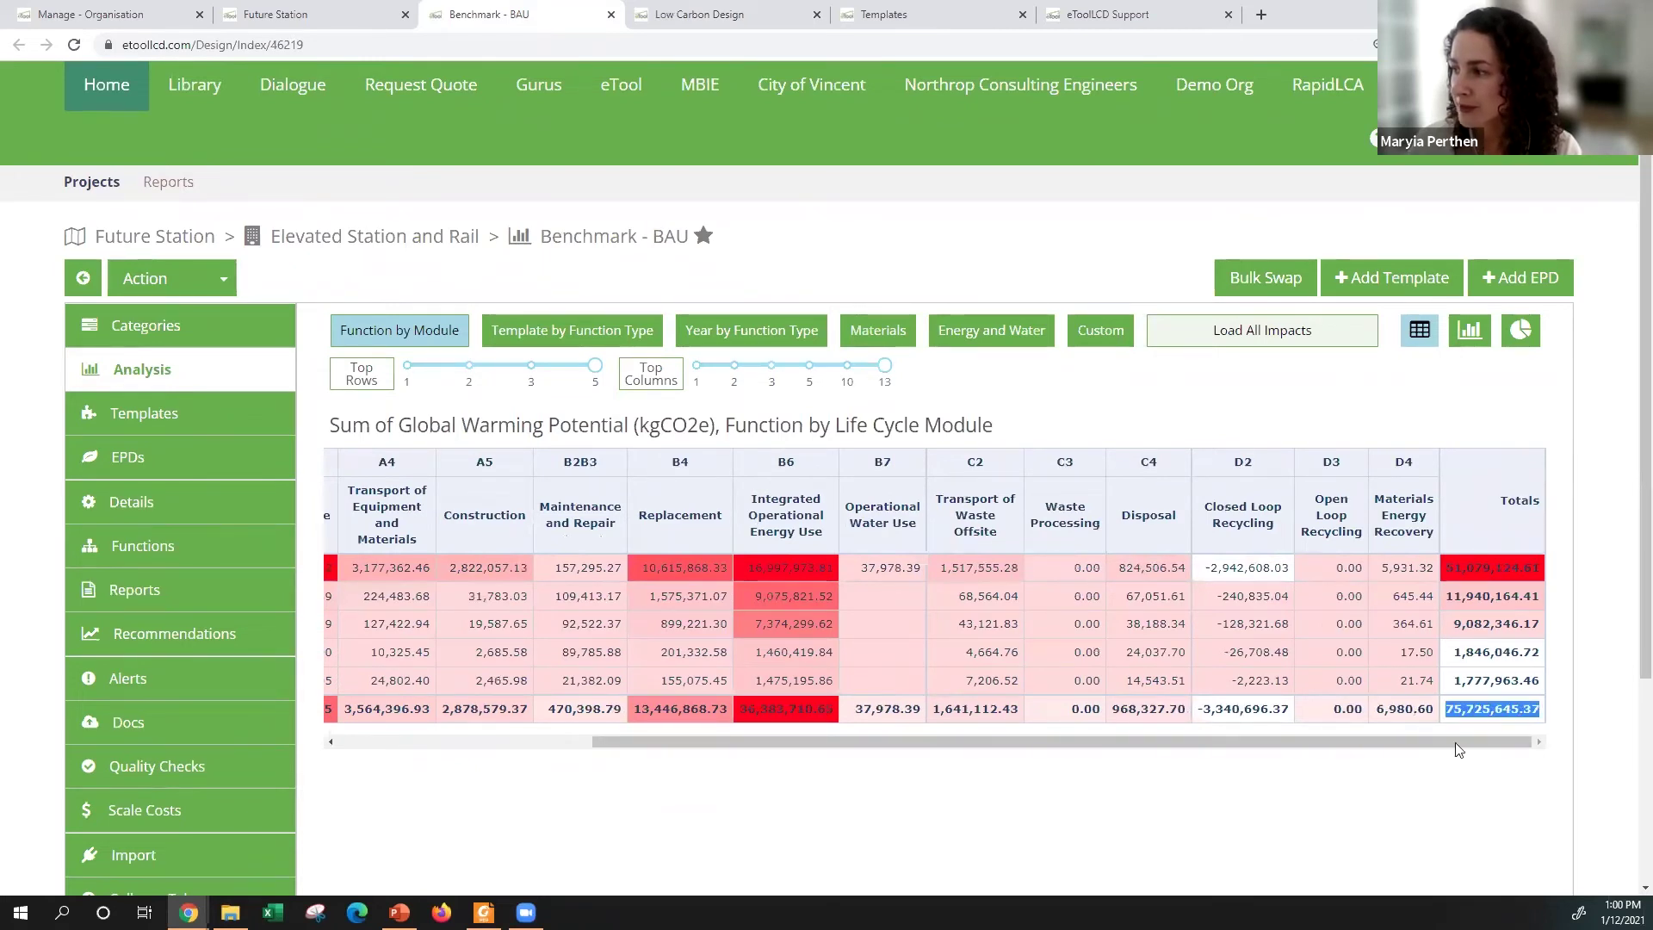
drag(1431, 749, 1188, 758)
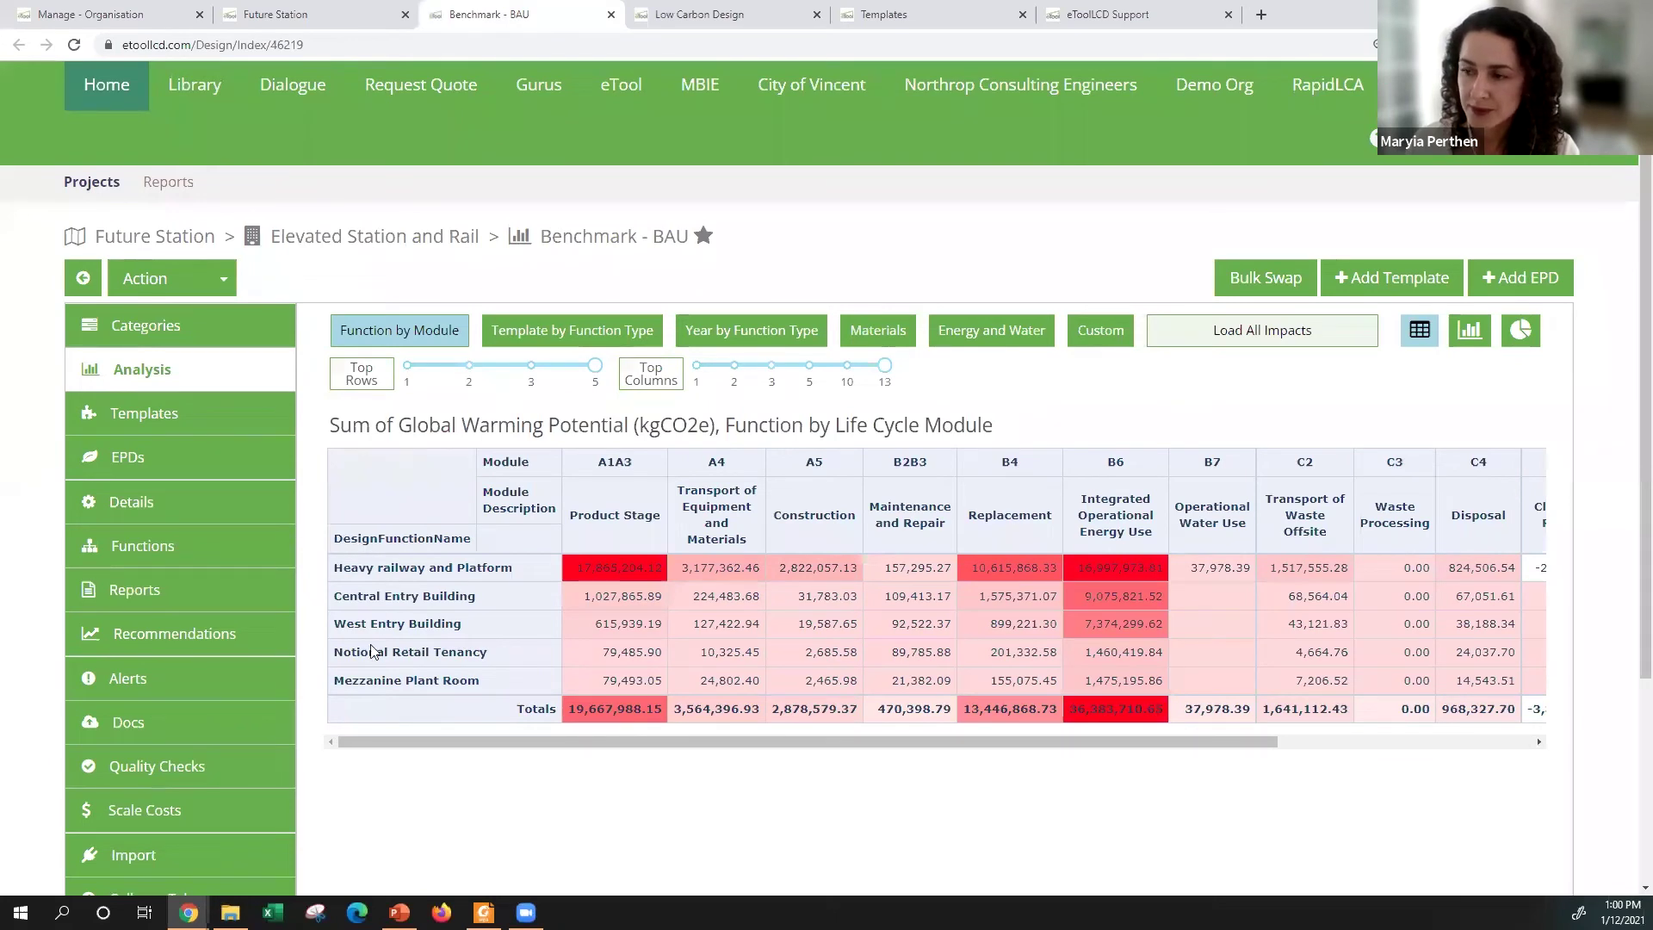
Step: Examine the life cycle module columns of the Function by Module table, particularly the Closed Loop Recycling and Materials Energy Recovery totals
drag(392, 742, 519, 772)
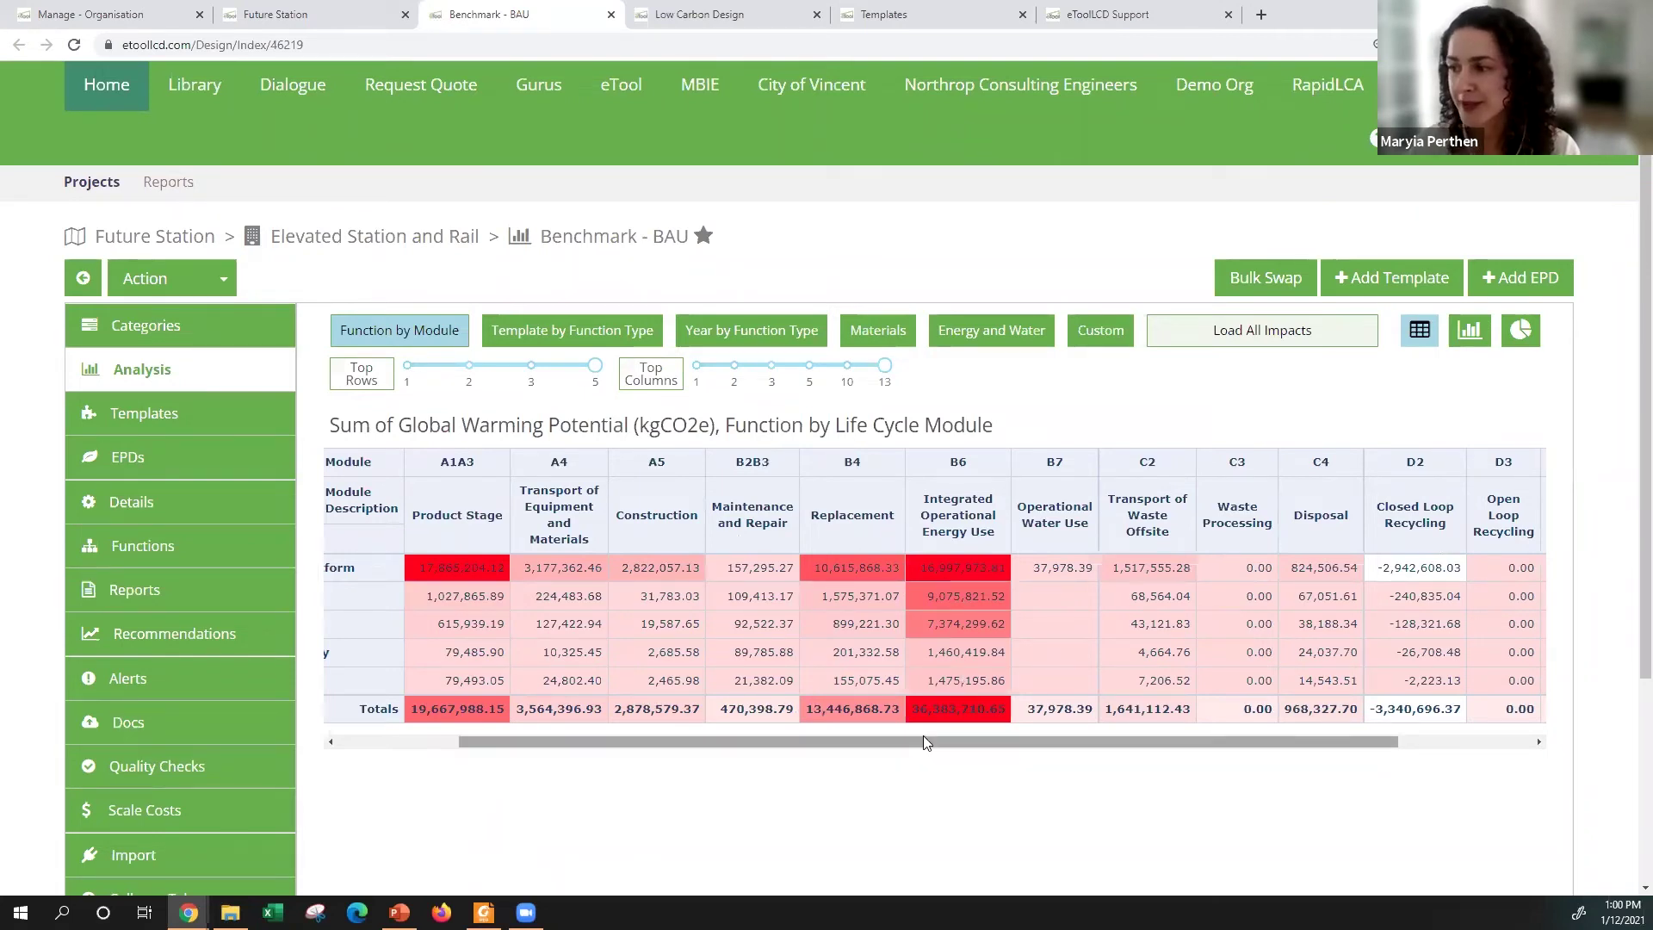
drag(923, 738, 1116, 760)
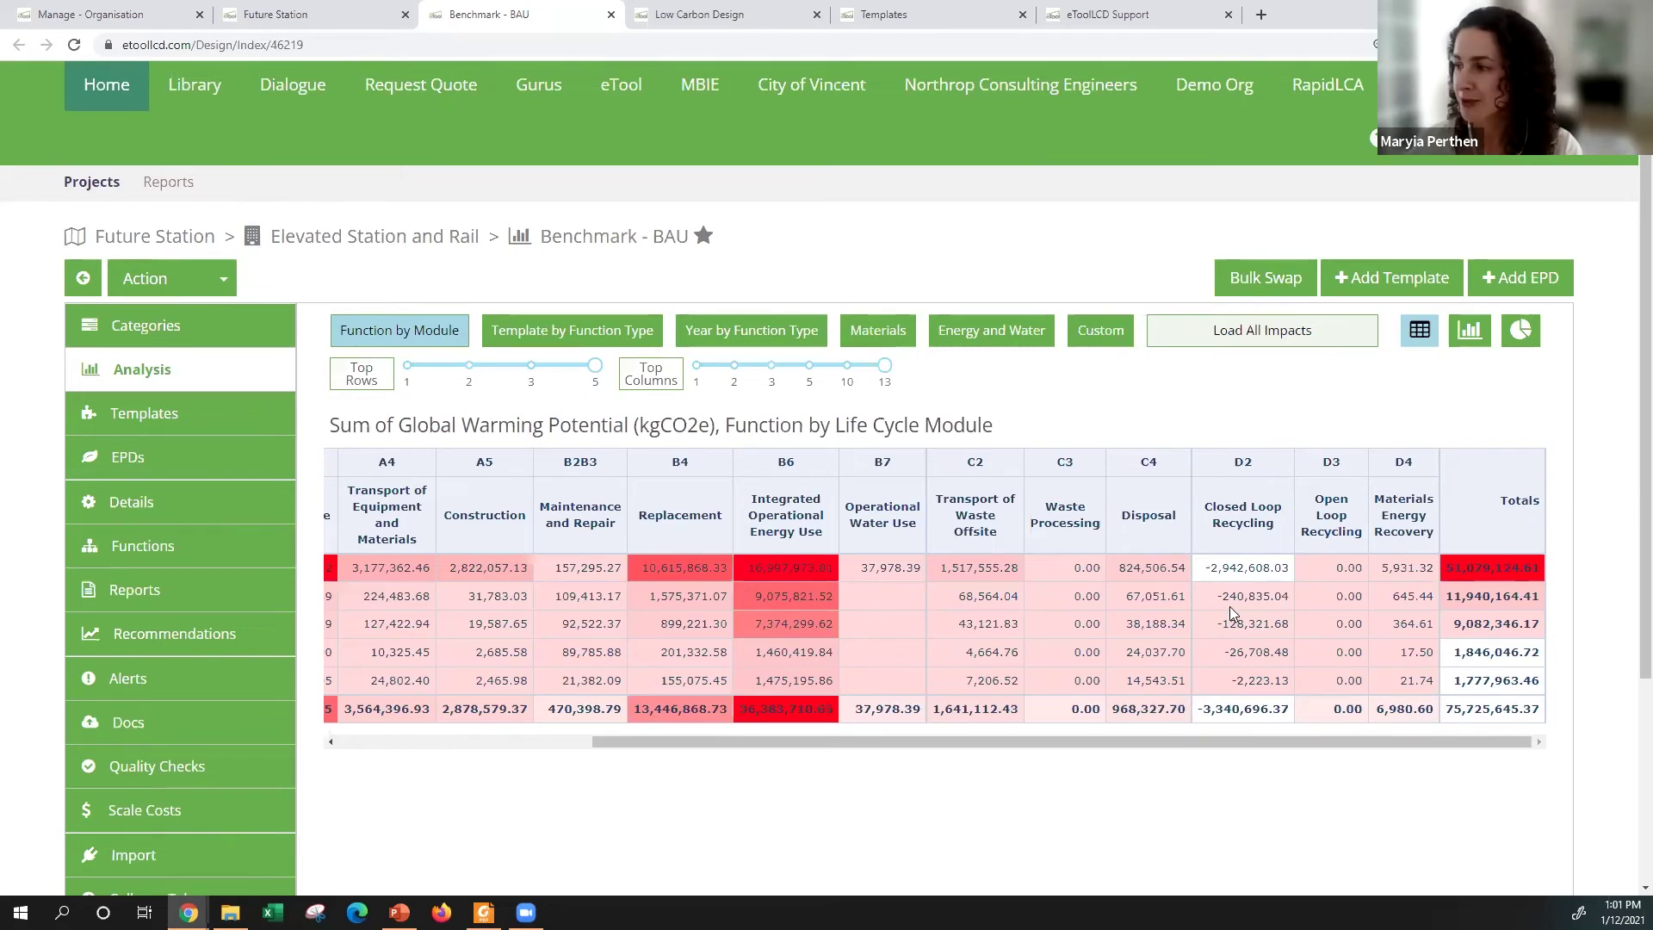
drag(1202, 711, 1294, 711)
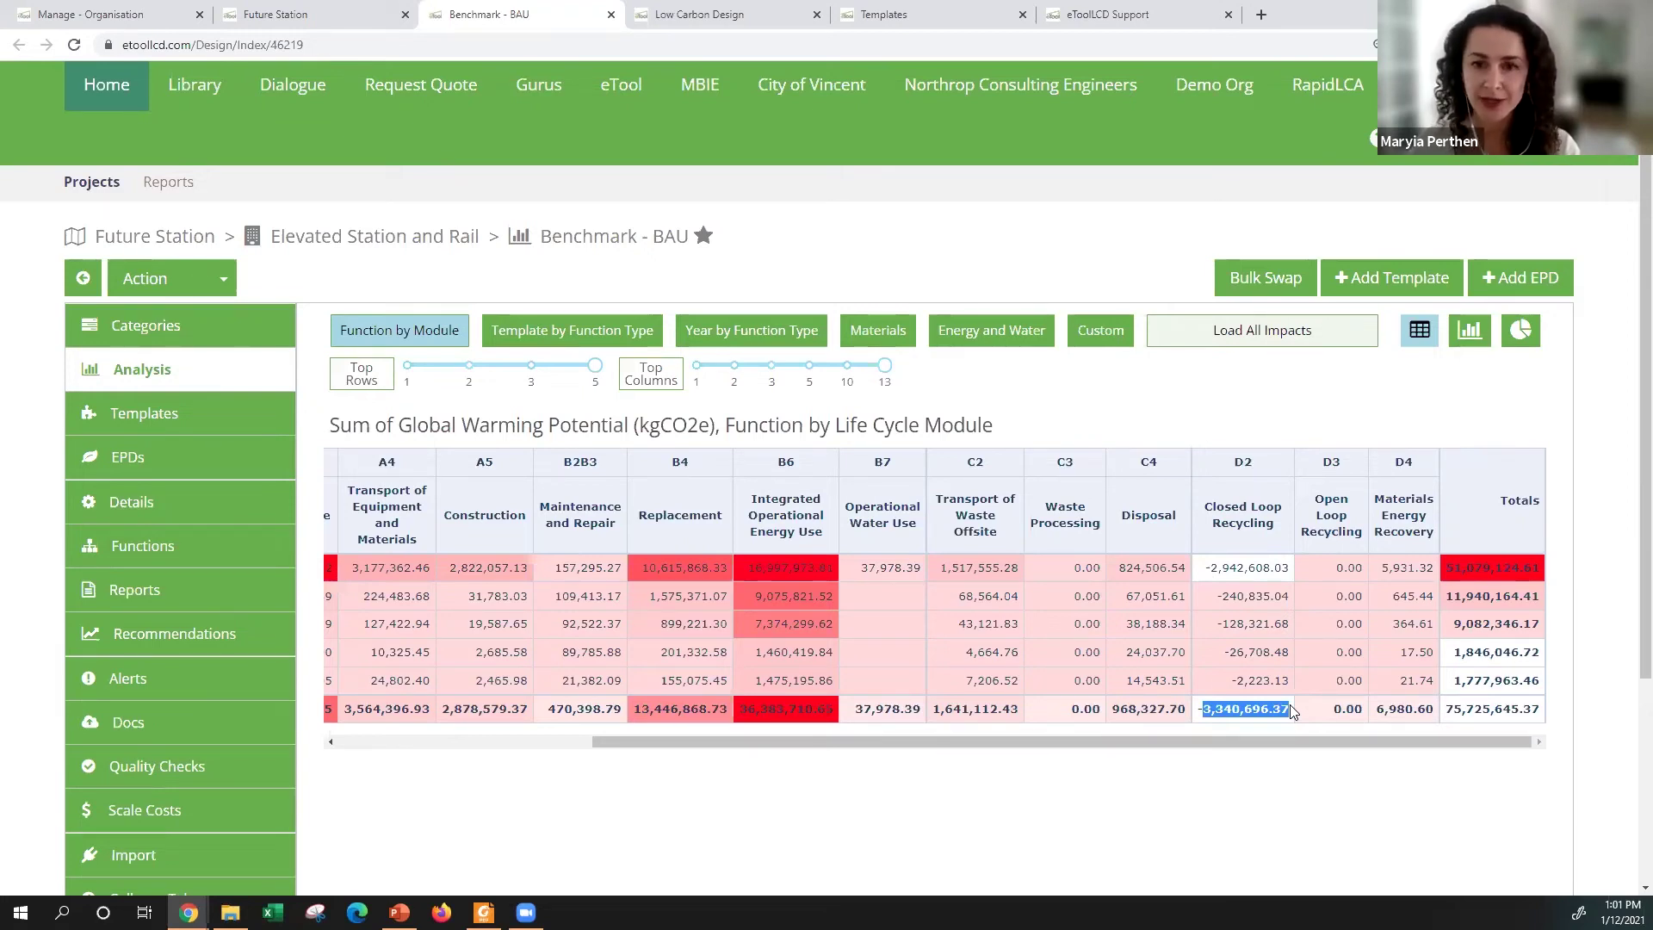
click(1199, 707)
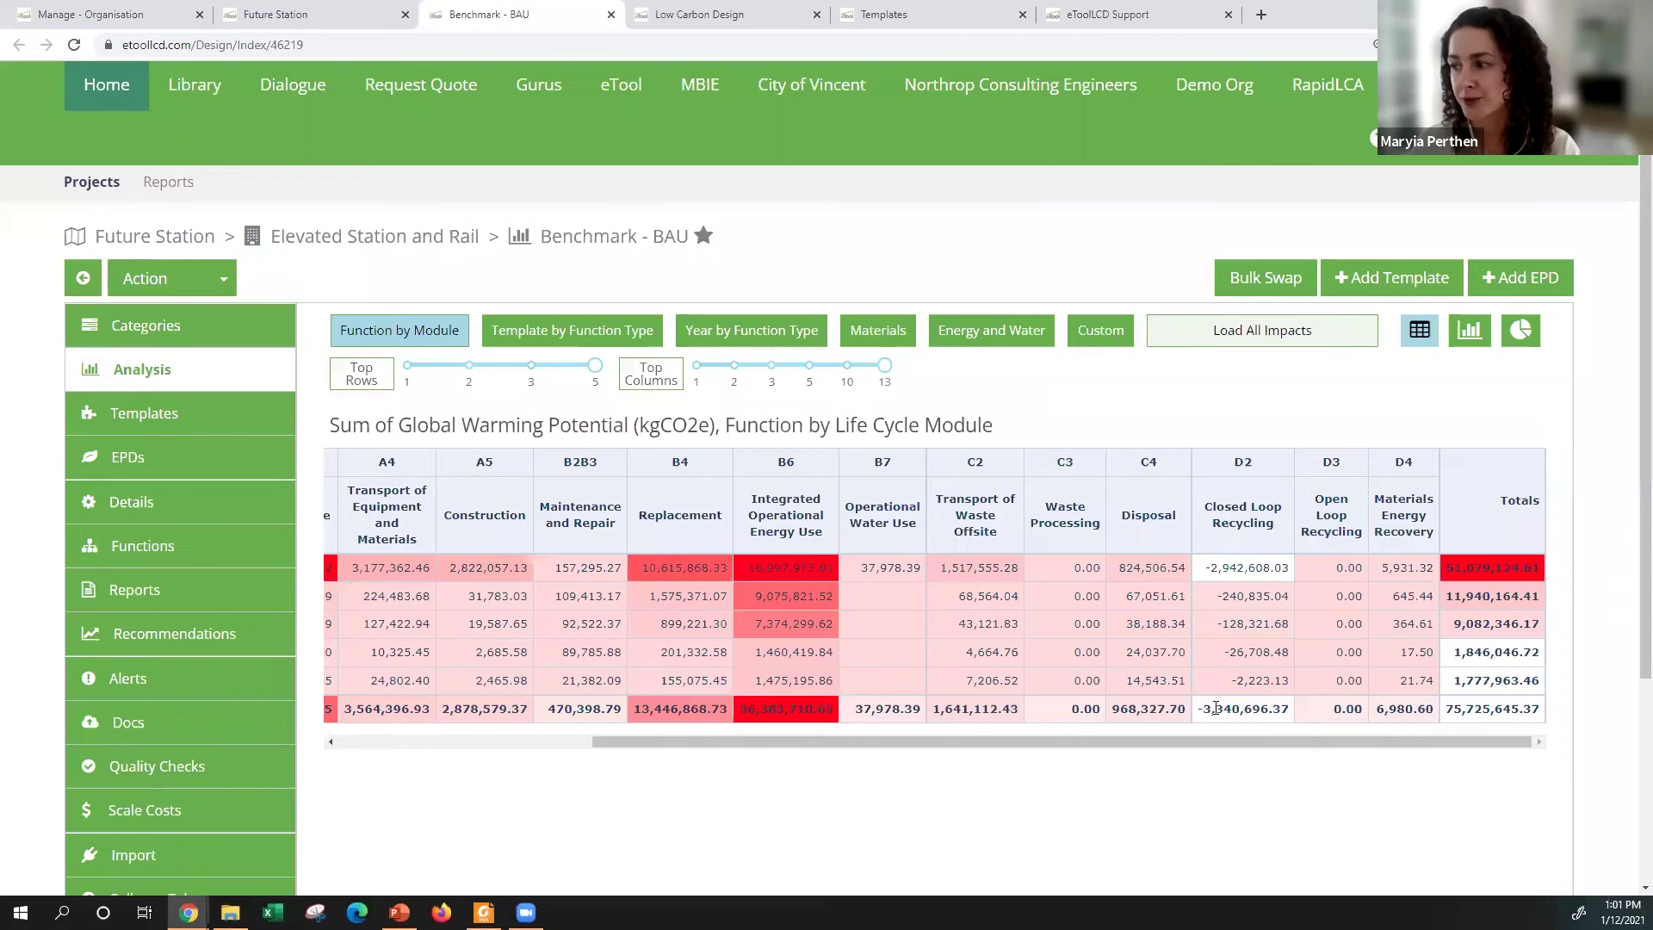
drag(1215, 708, 1413, 711)
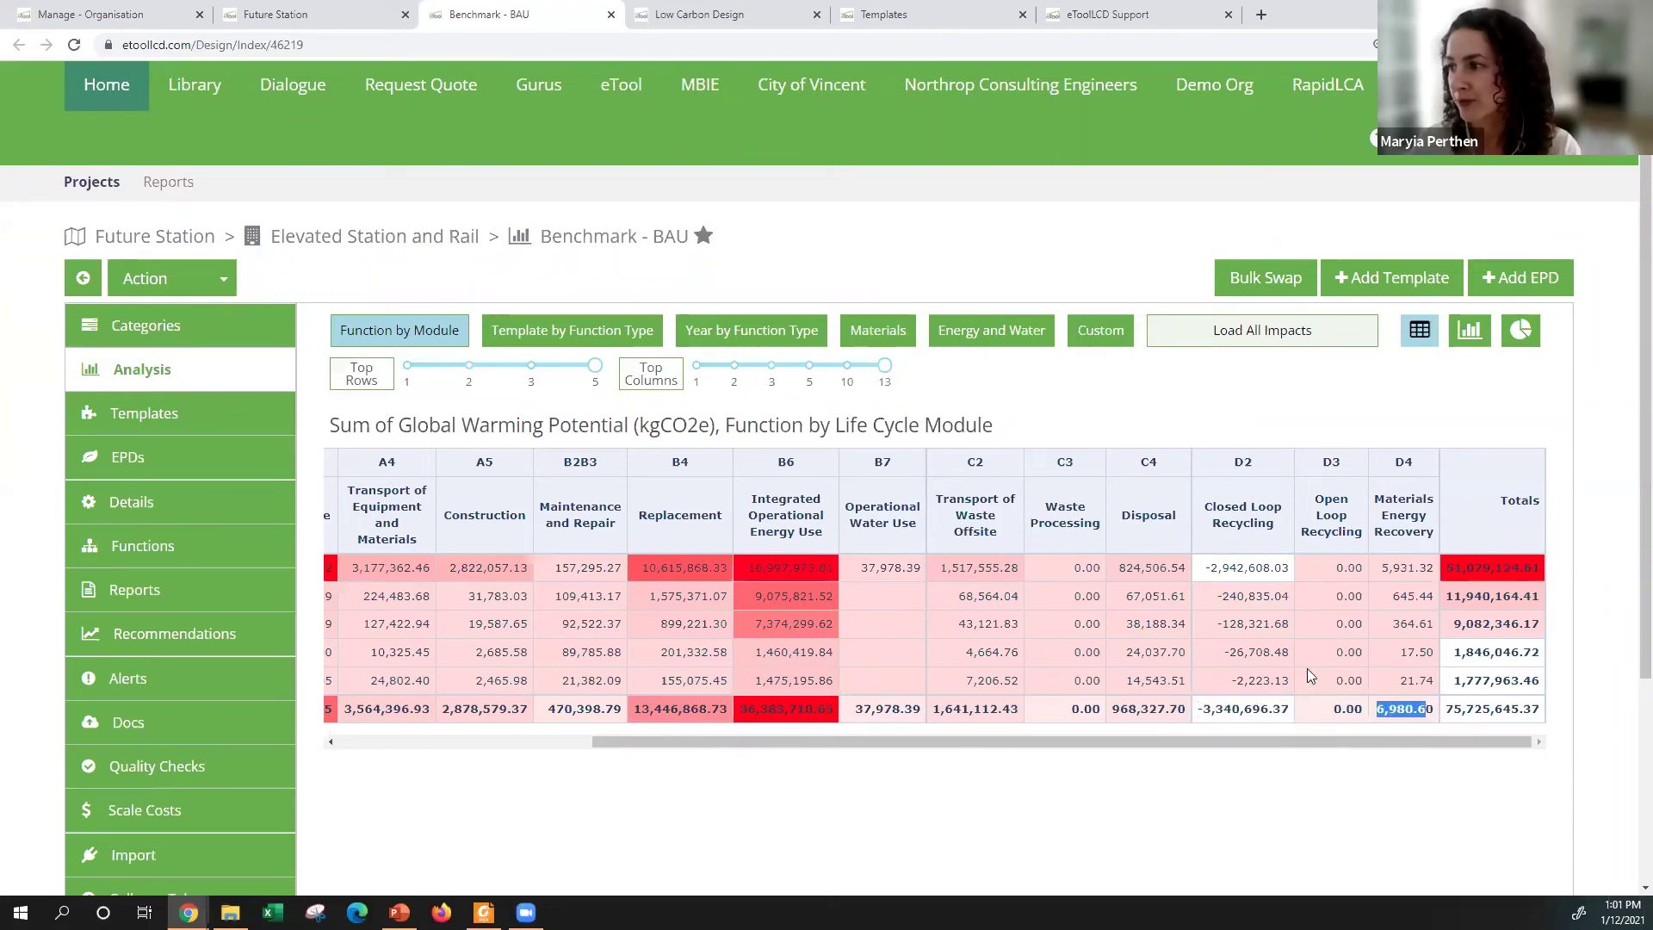
click(1386, 718)
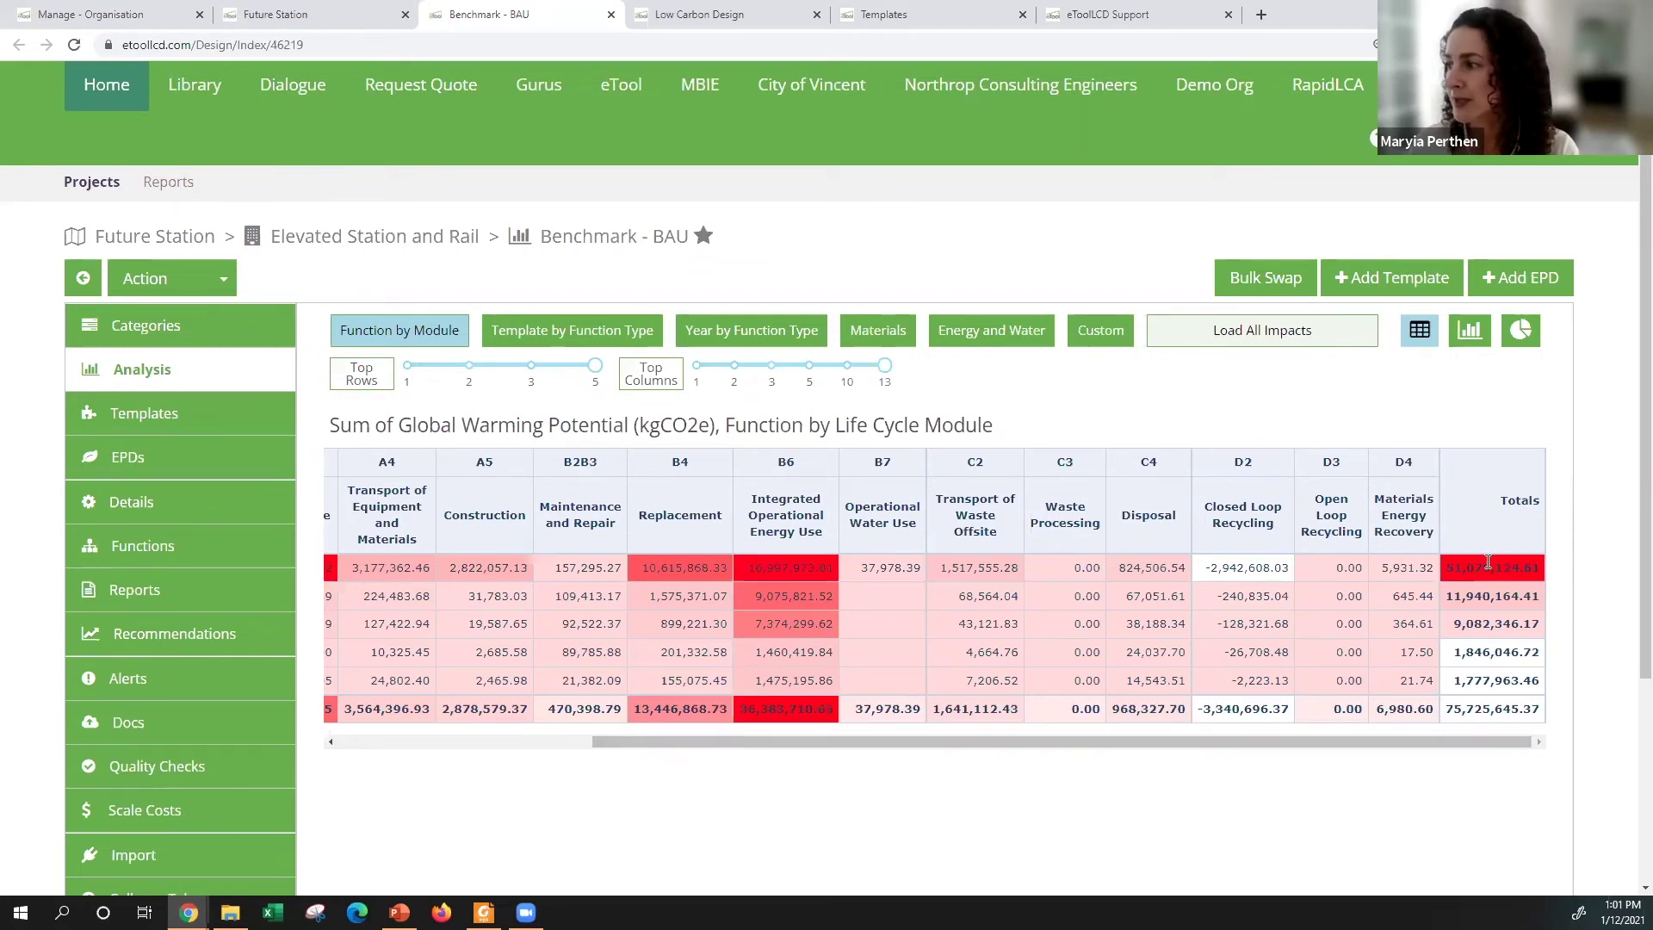
drag(1474, 747, 1423, 748)
drag(1260, 713, 1359, 713)
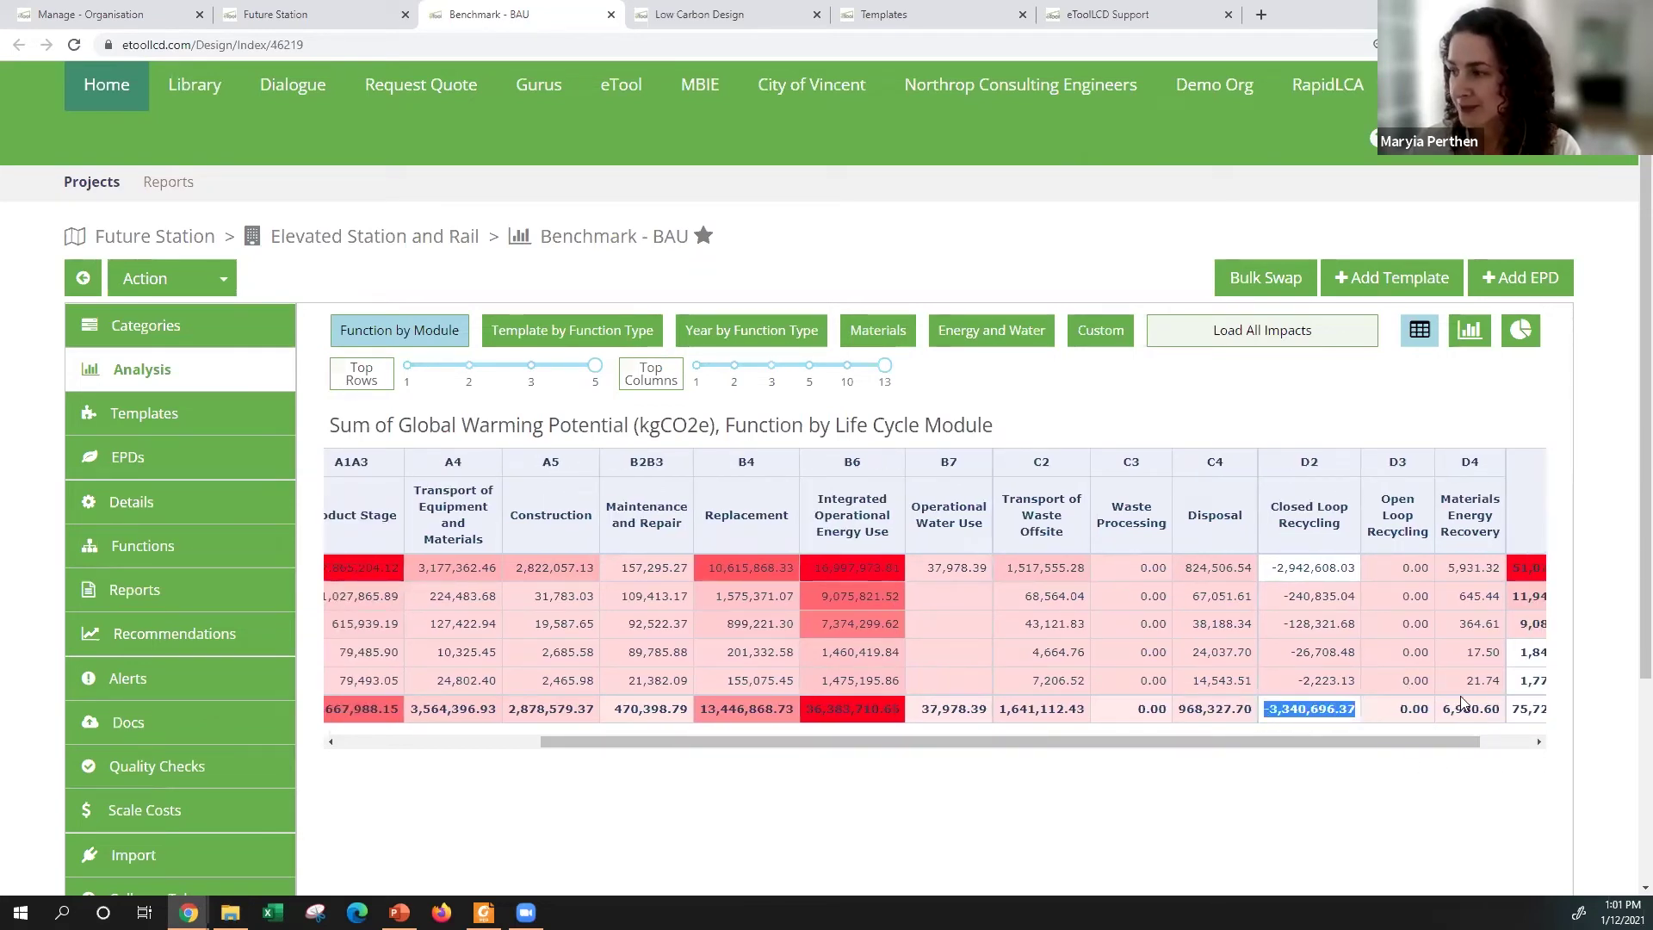
drag(1417, 756, 1074, 752)
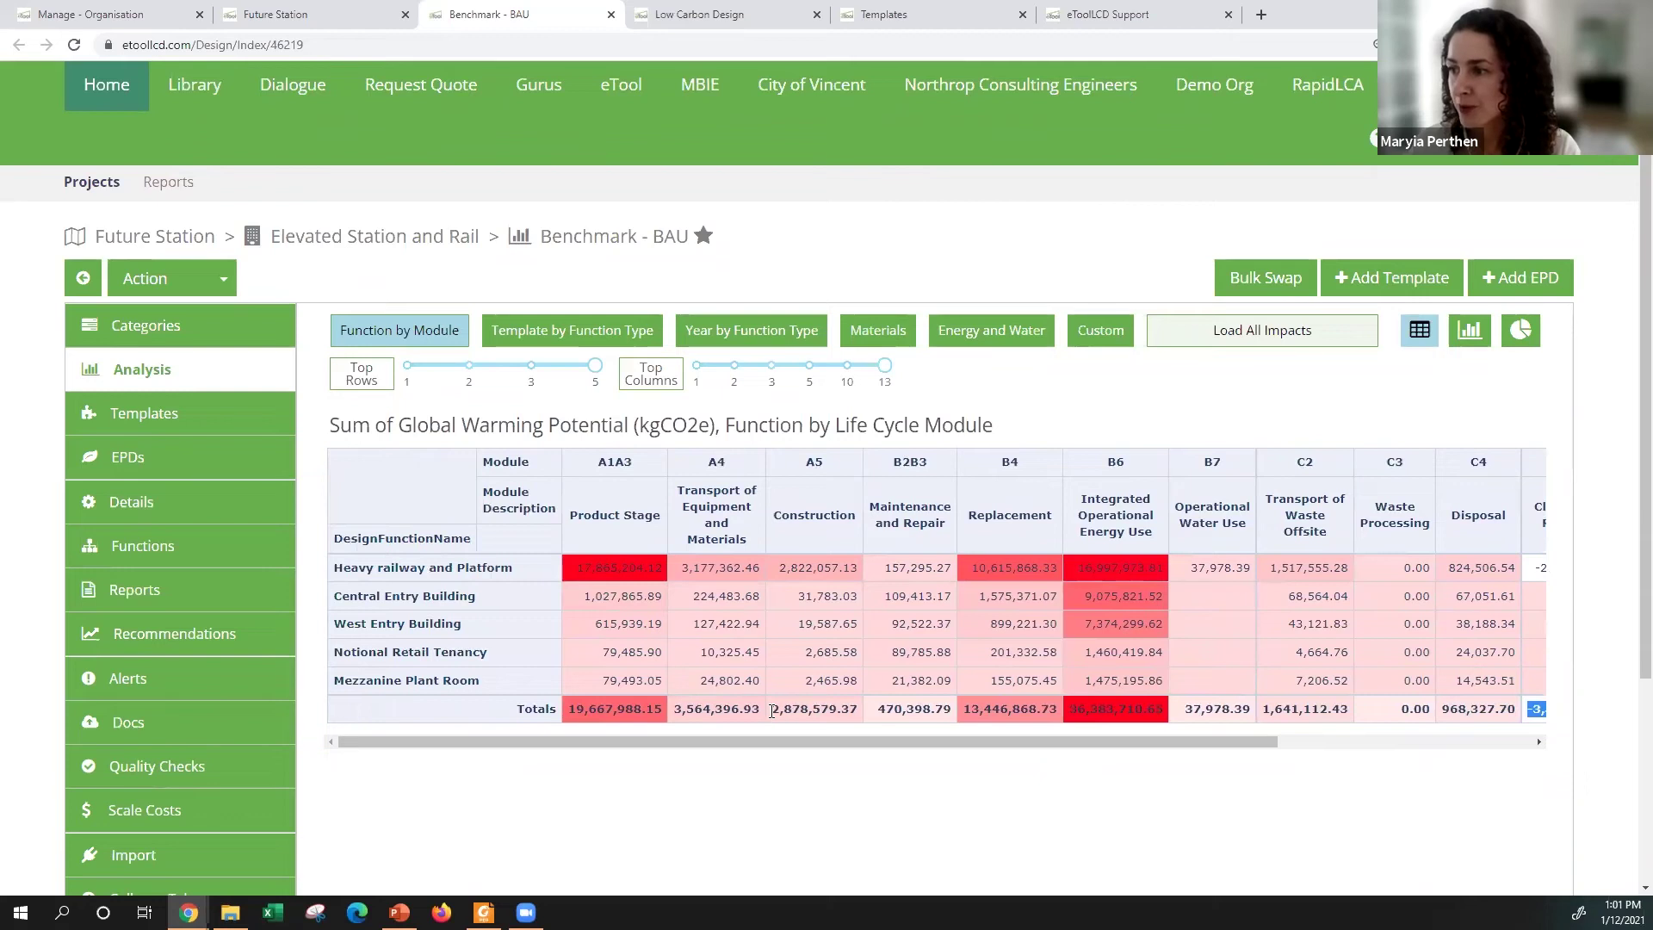
Step: Examine the A5 Construction and A4 Transport of Equipment and Materials totals in the Function by Module table
drag(774, 707, 857, 710)
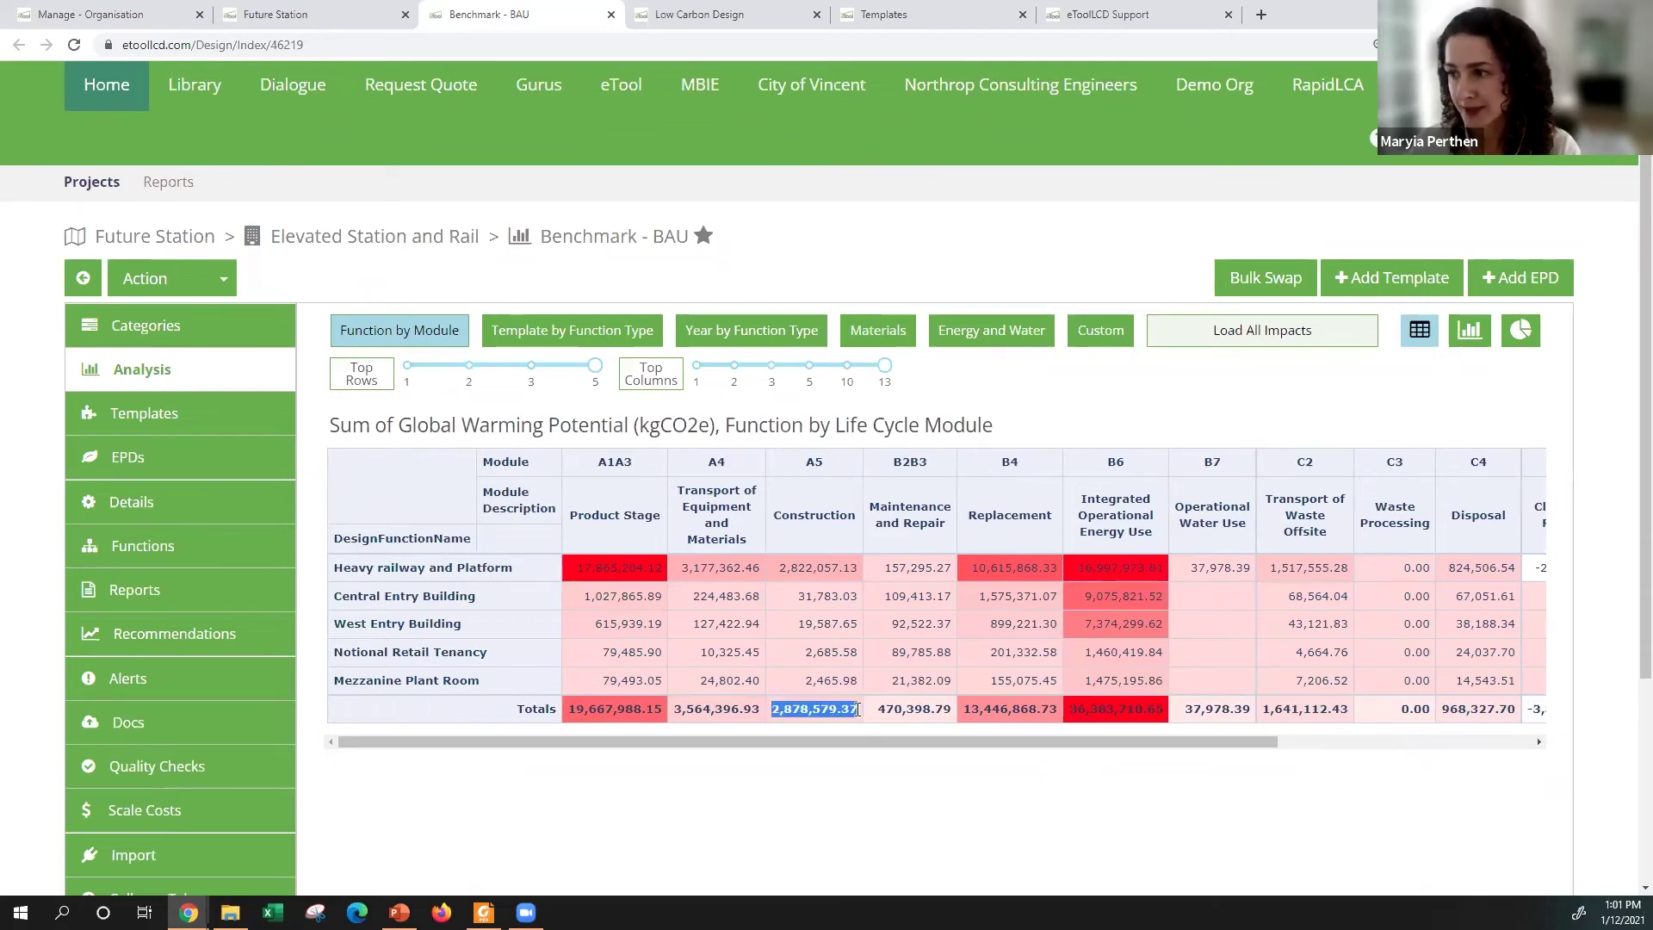
click(675, 710)
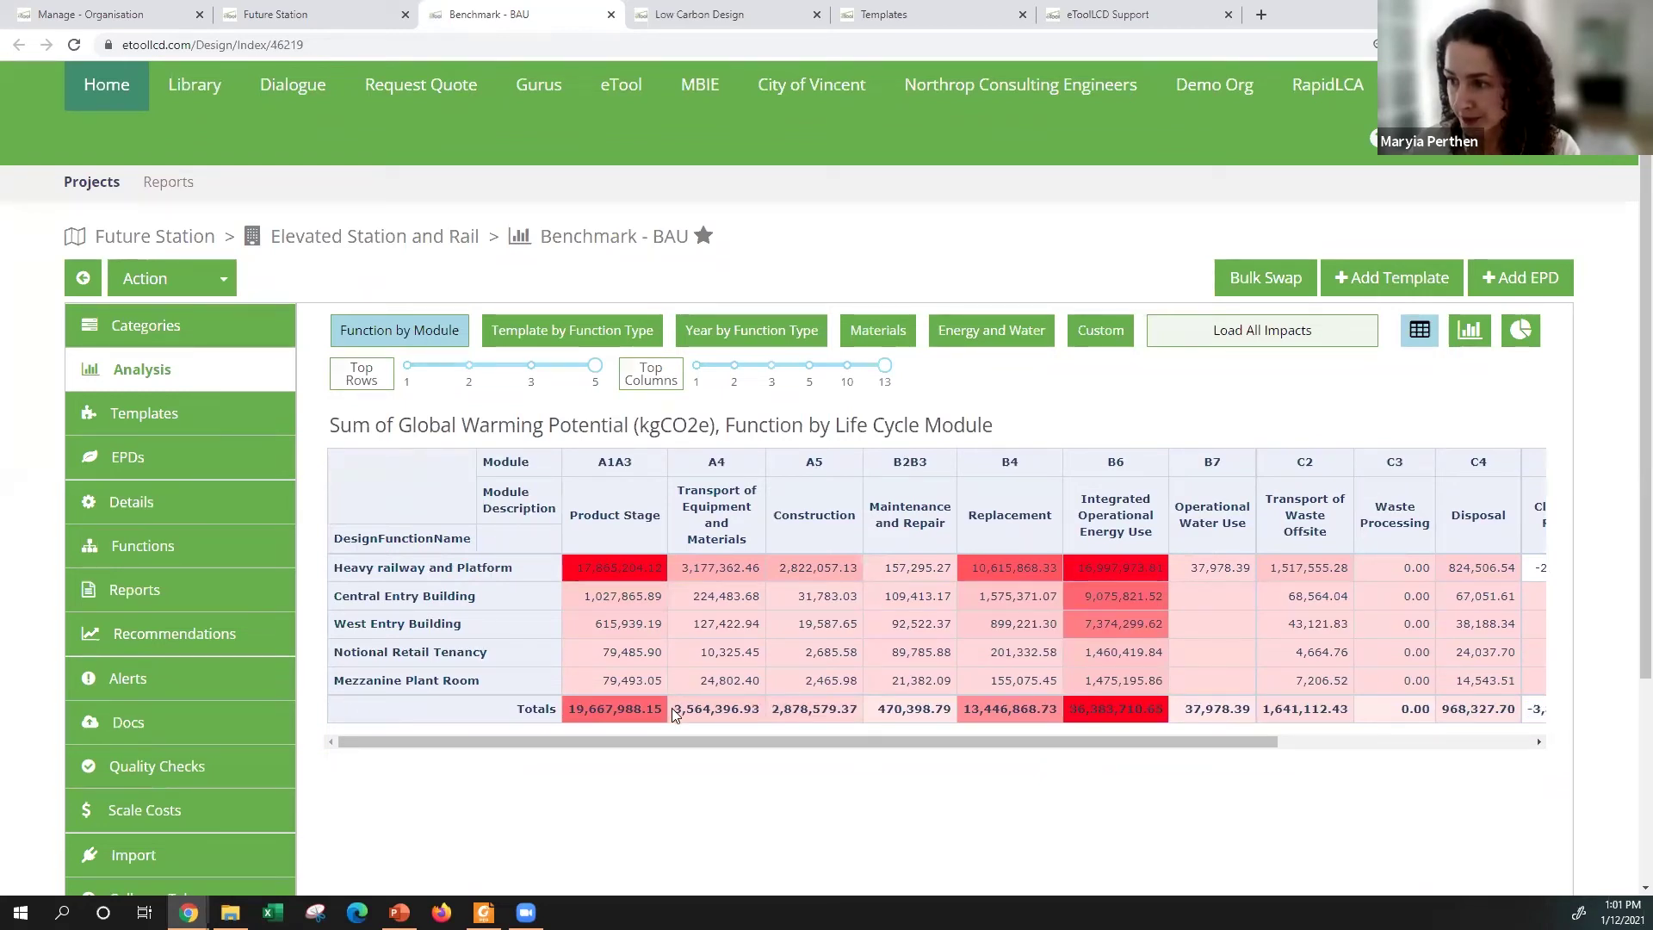
drag(673, 709, 759, 708)
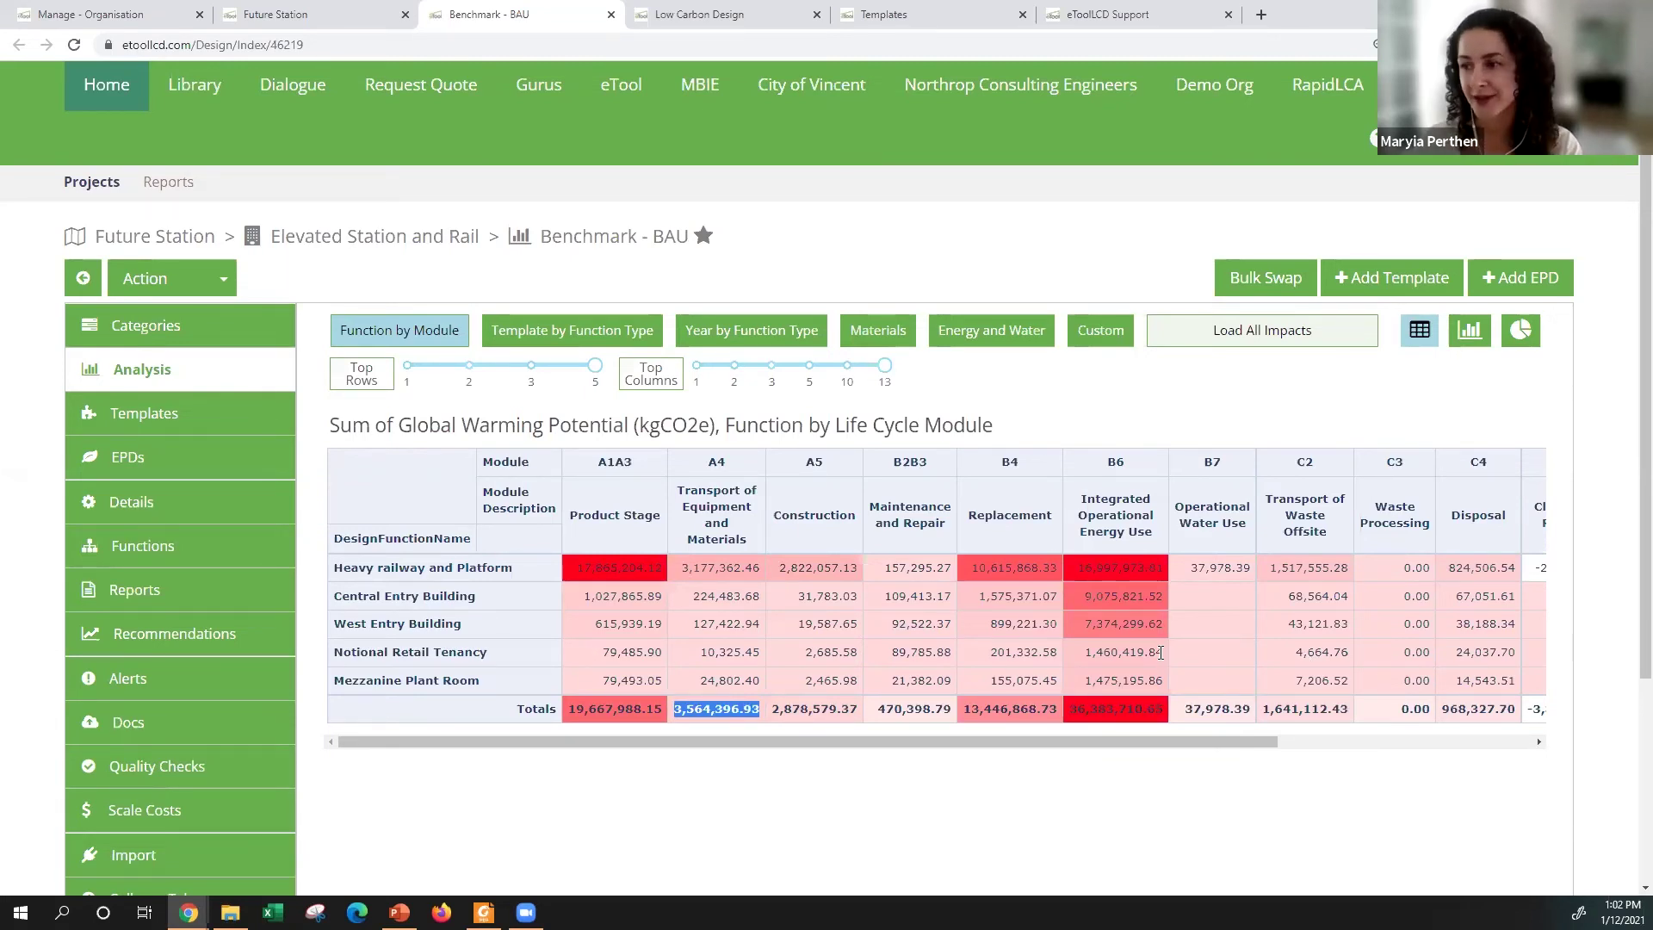
Step: Show the Benchmark - BAU analysis as Materials by Function Type and look over the highest-impact materials
click(855, 337)
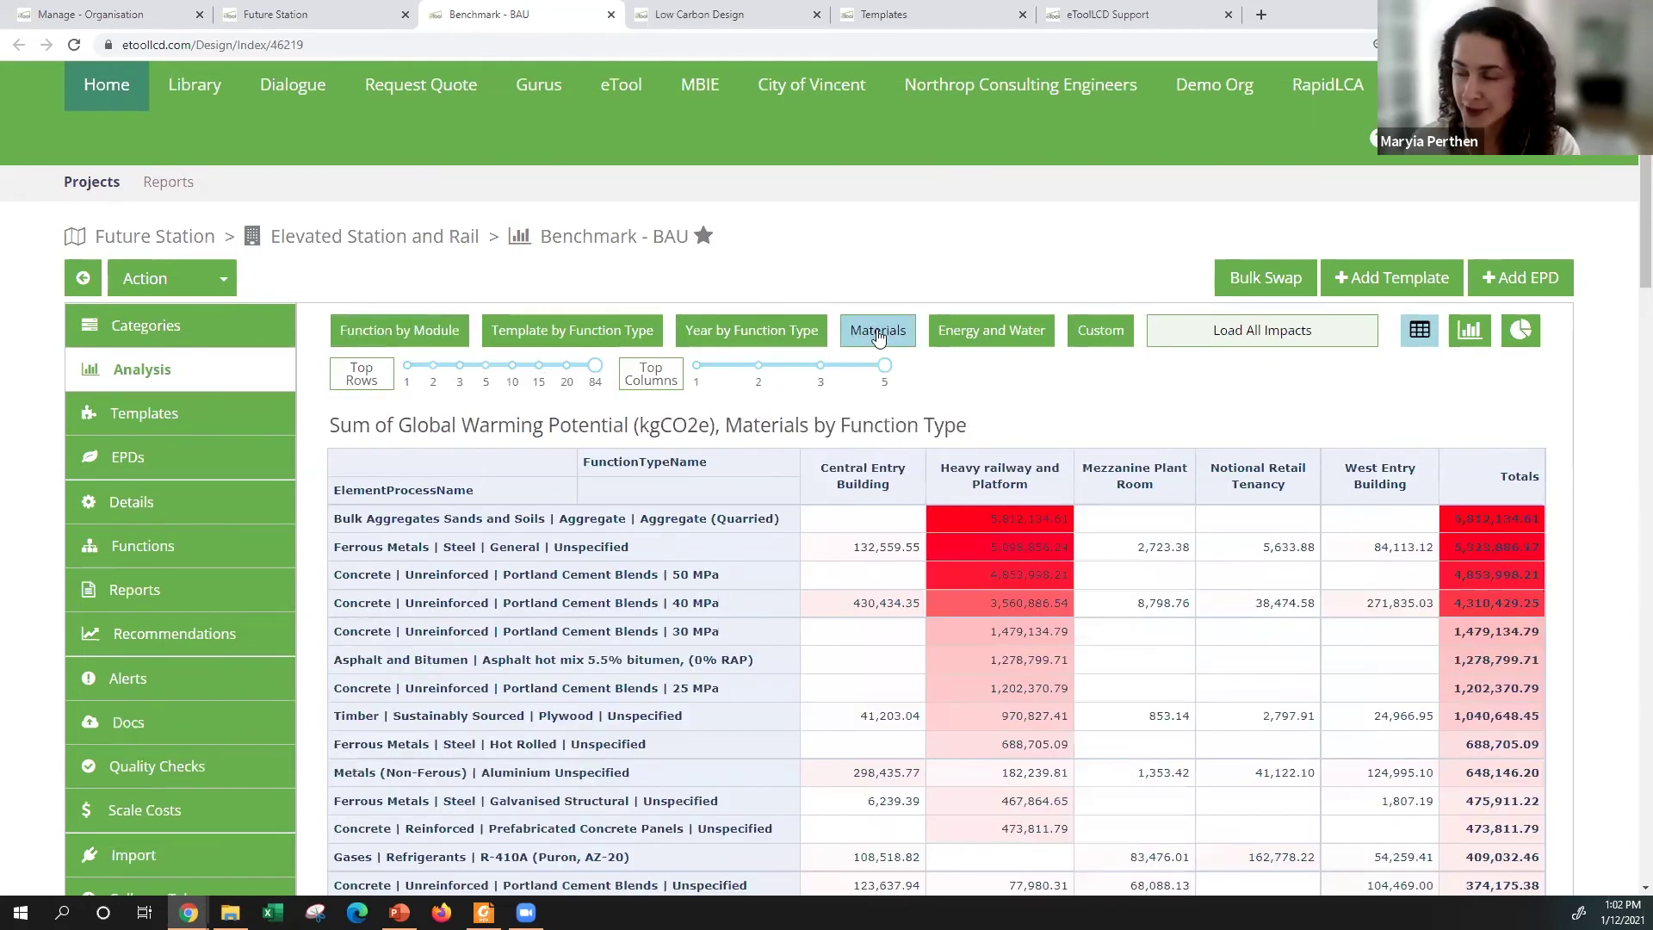
scroll(750, 551, down, 3)
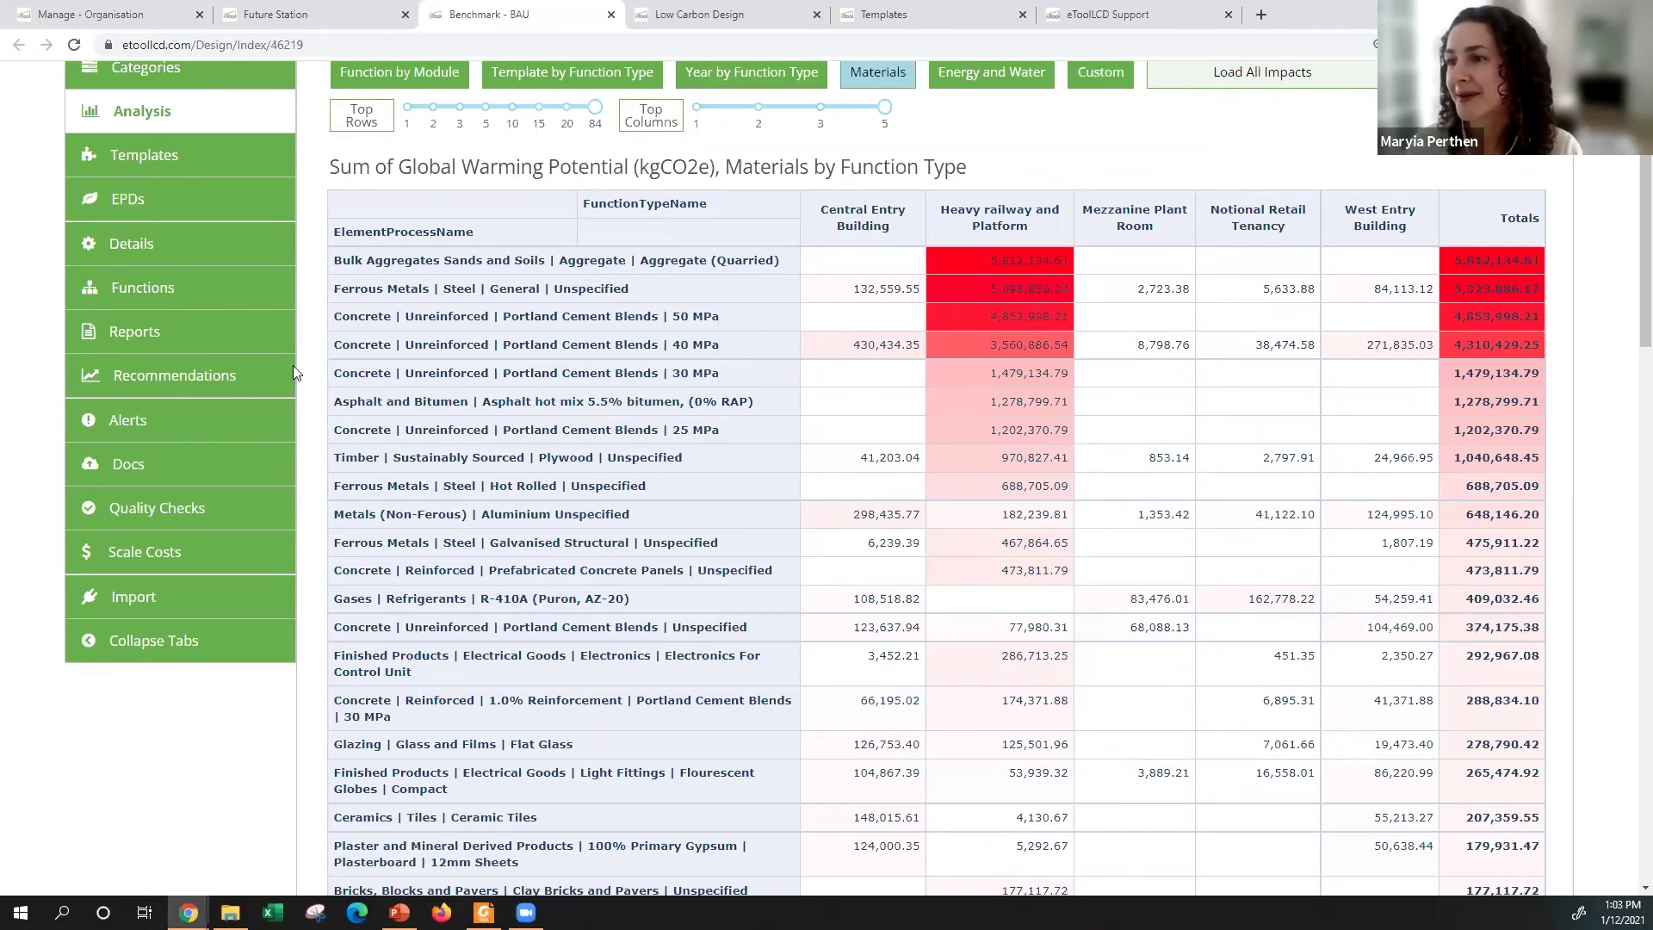
scroll(258, 378, up, 1)
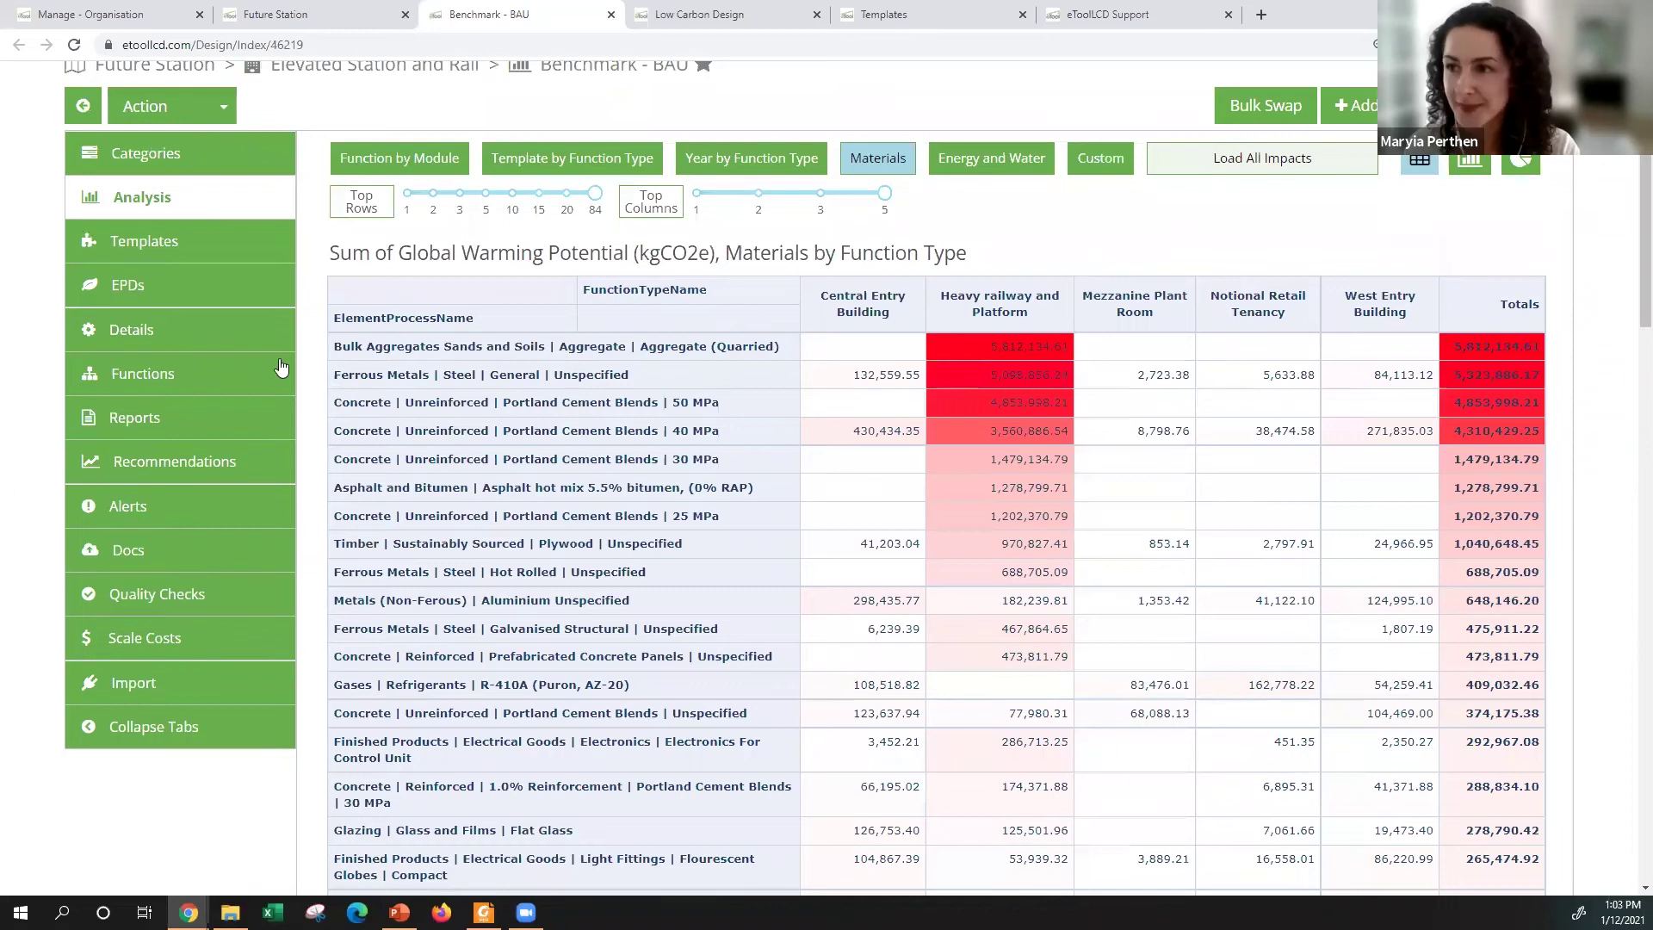
Step: List the Benchmark - BAU design's templates and open Turnback Rail Infrastructure - BST in a separate browser tab
click(281, 10)
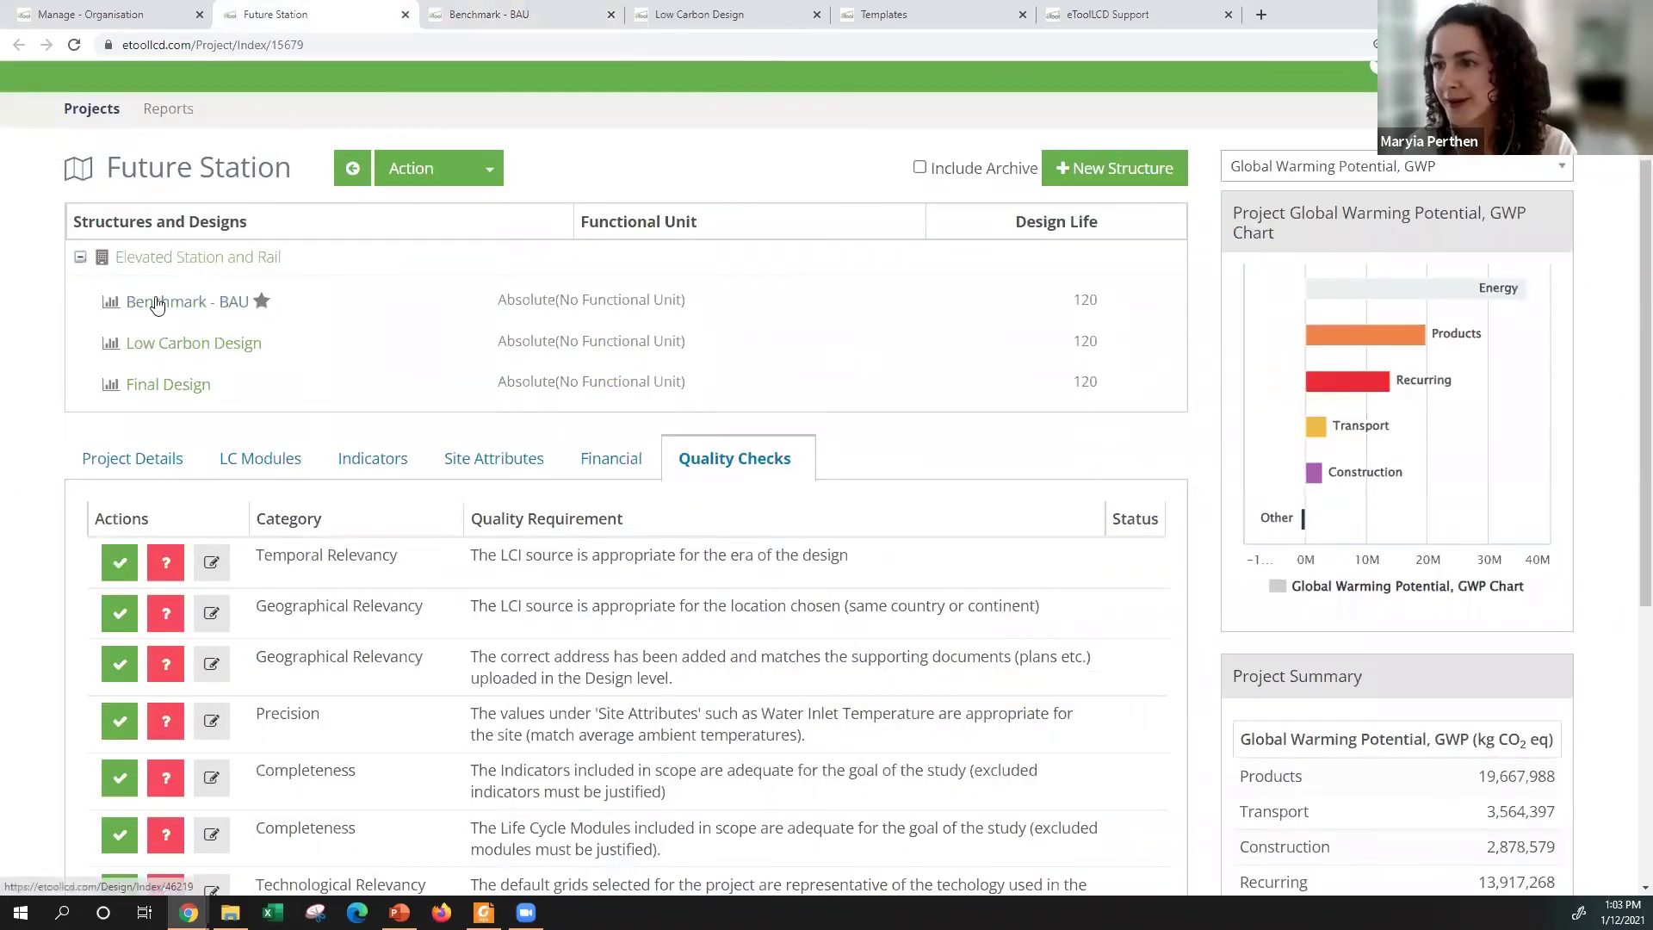
key(ctrl+Tab)
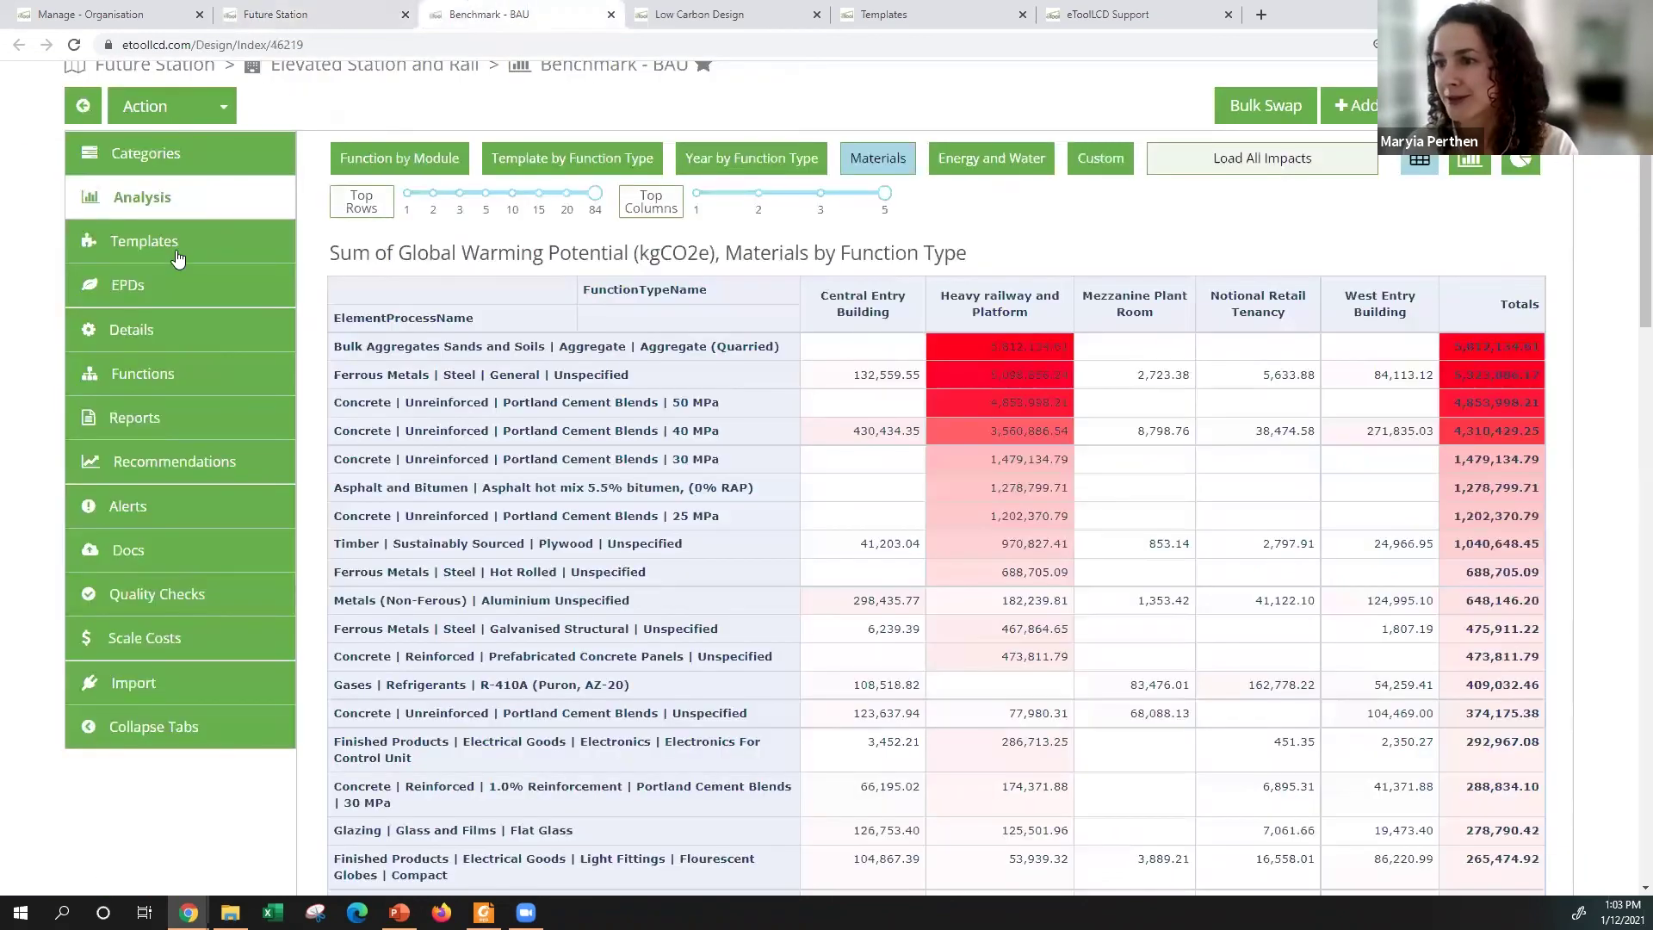
click(189, 241)
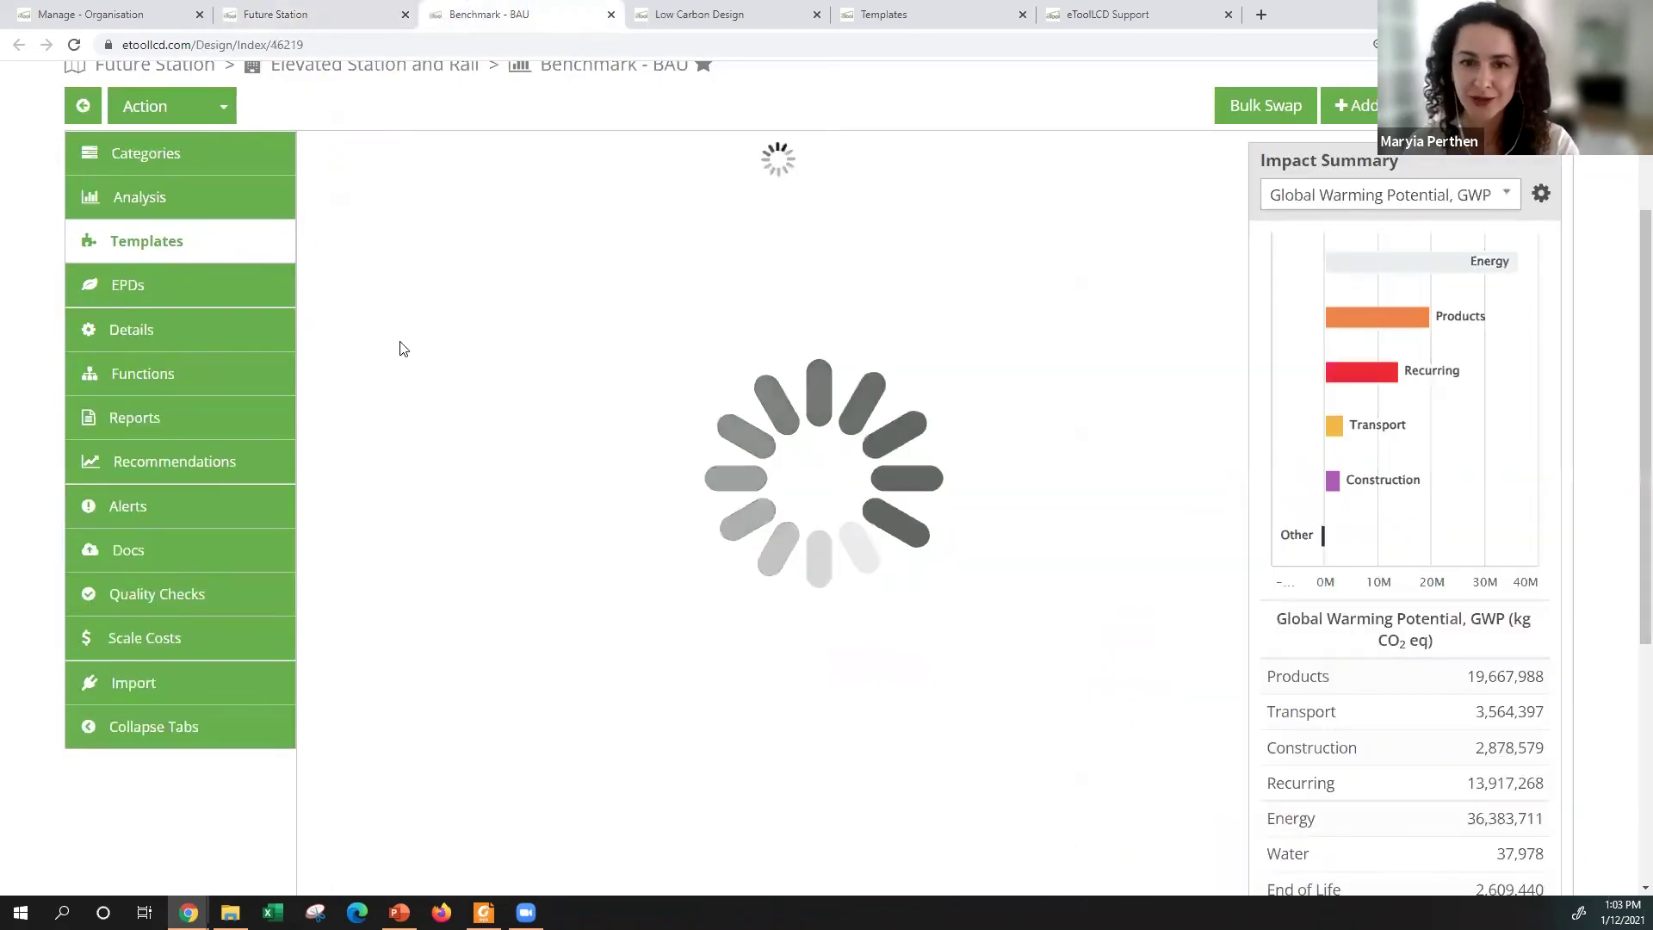
scroll(422, 437, down, 2)
scroll(423, 436, down, 4)
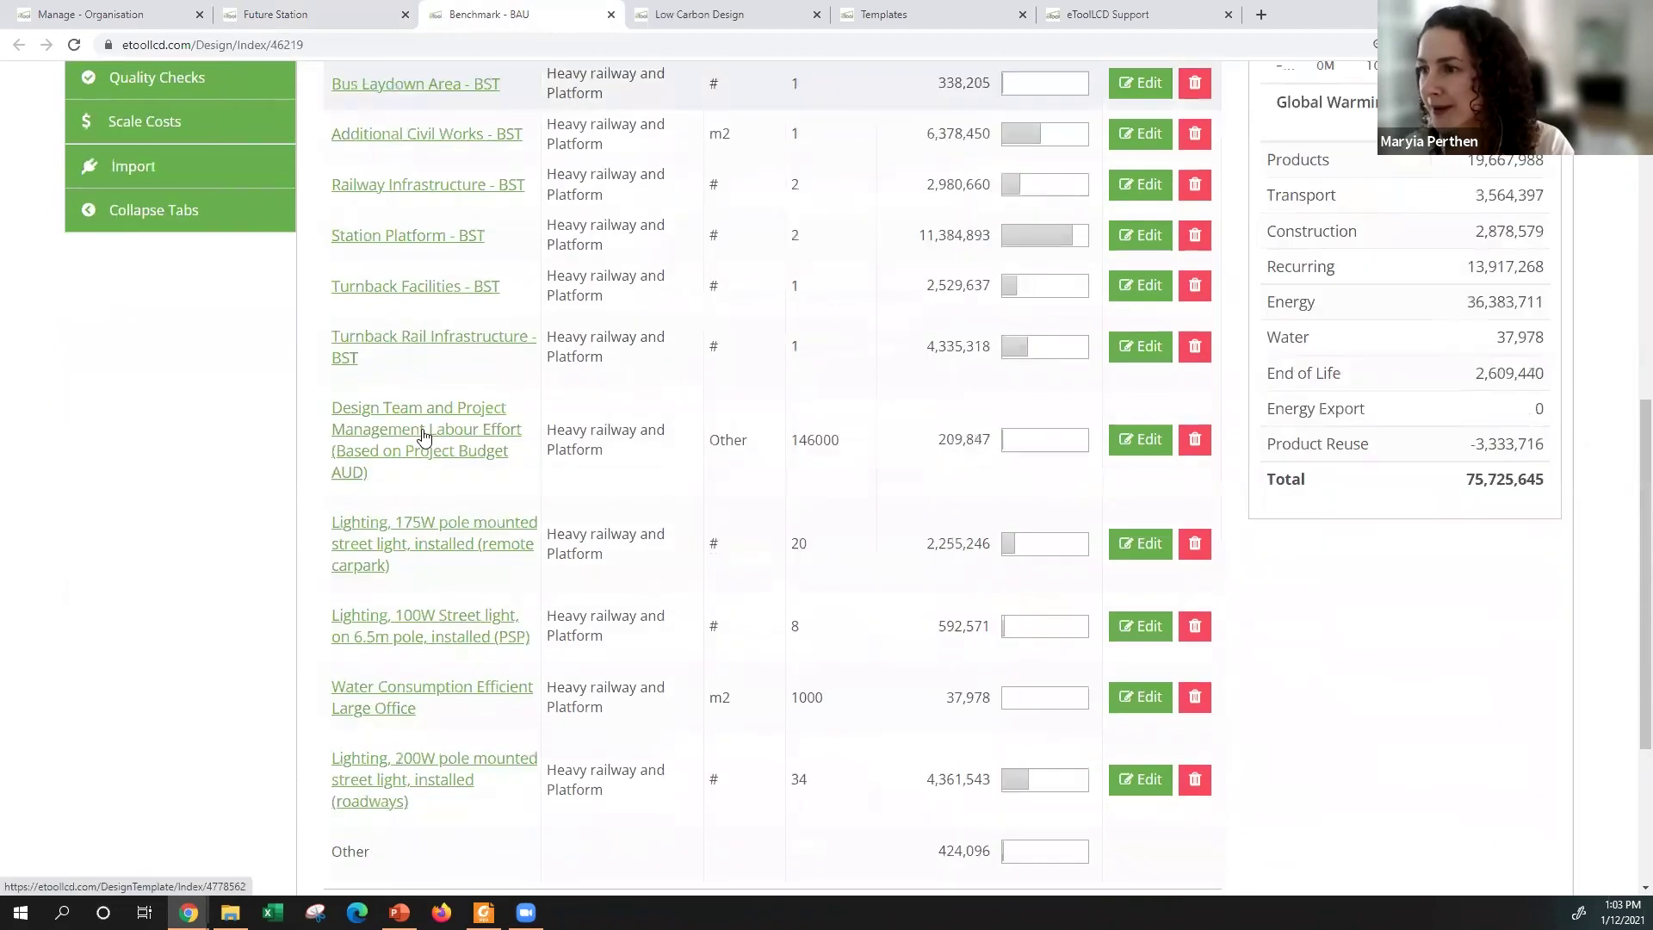
scroll(428, 432, up, 1)
right_click(438, 439)
click(506, 440)
click(714, 15)
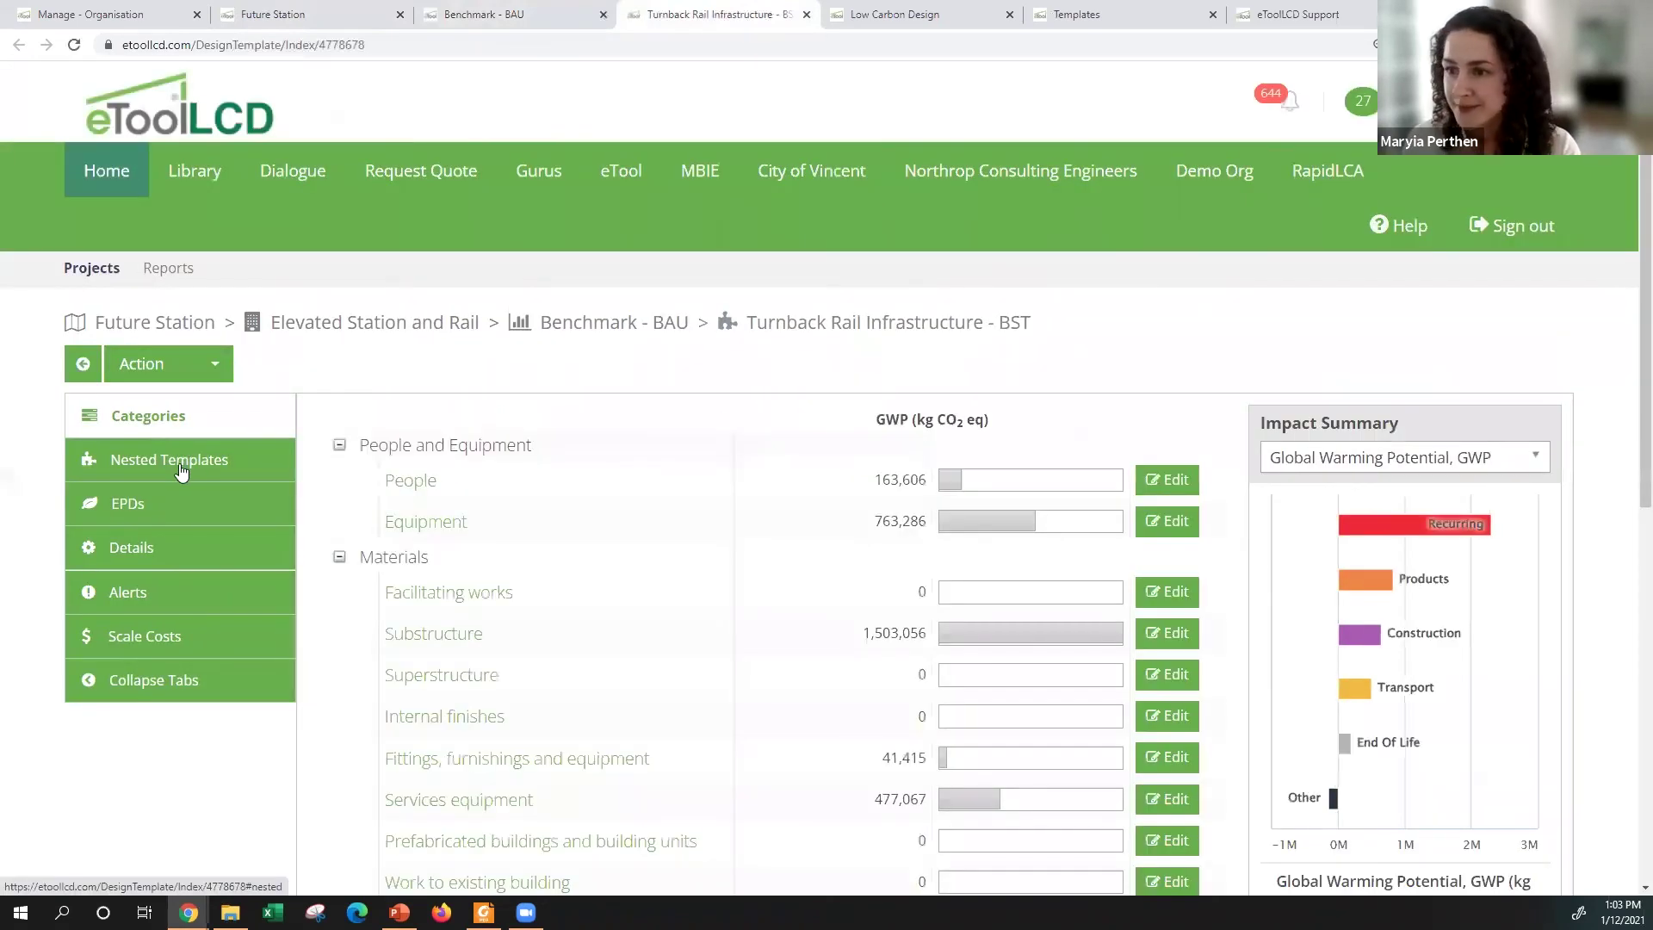
Step: Look through the nested templates that make up Turnback Rail Infrastructure - BST
click(183, 468)
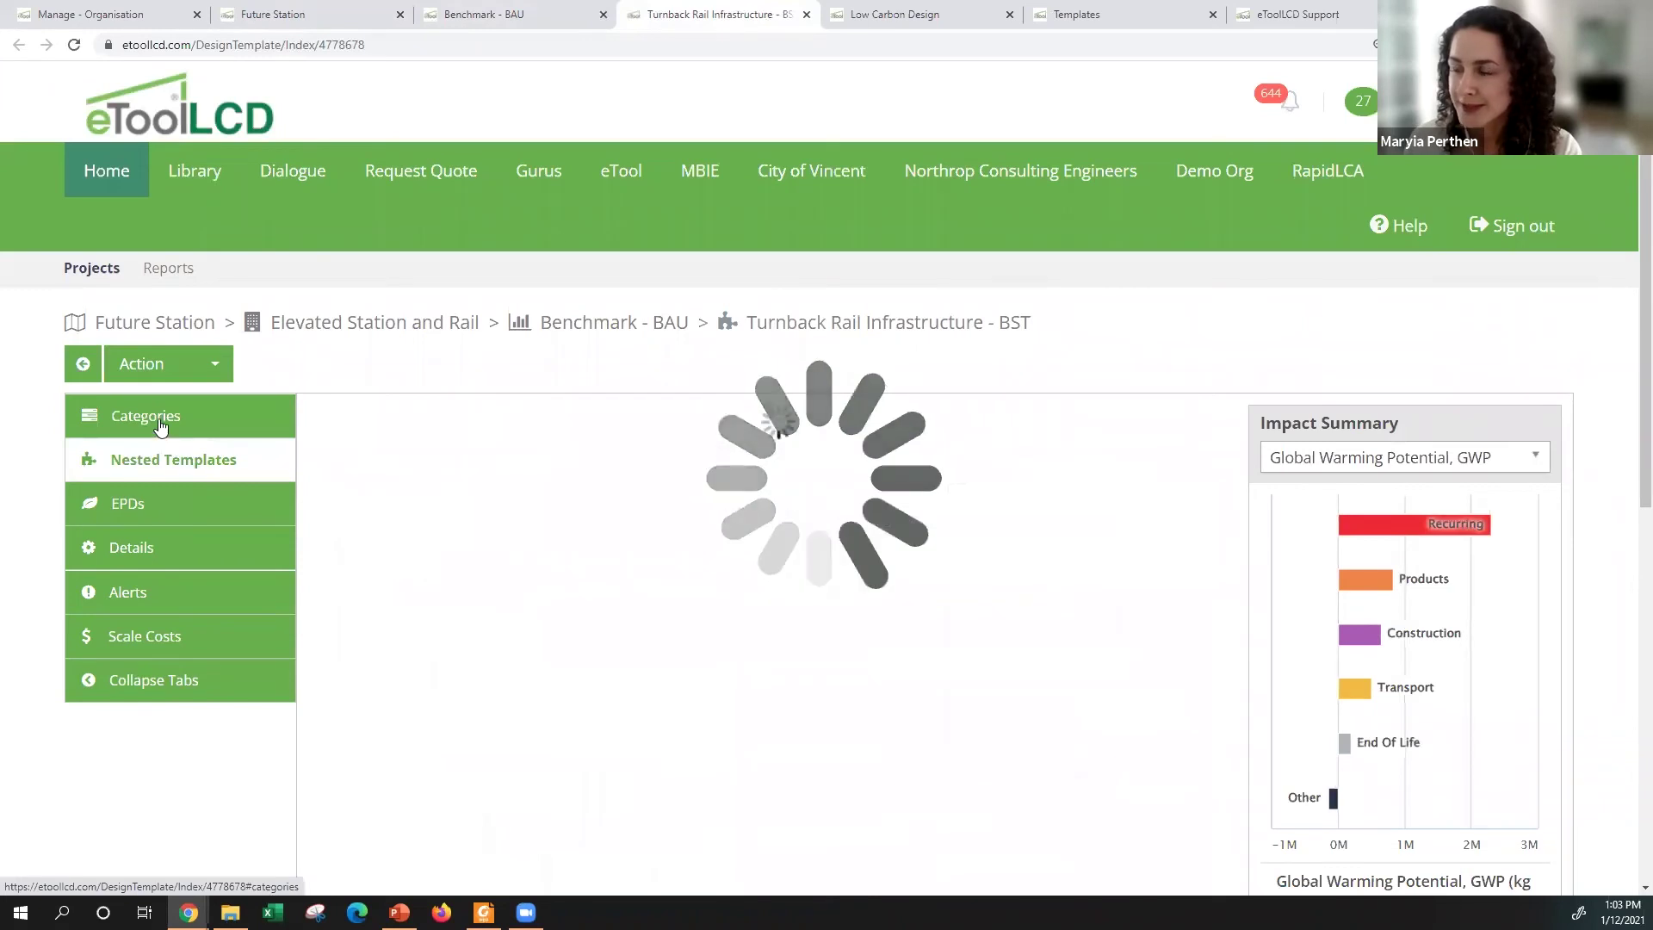
scroll(341, 628, down, 3)
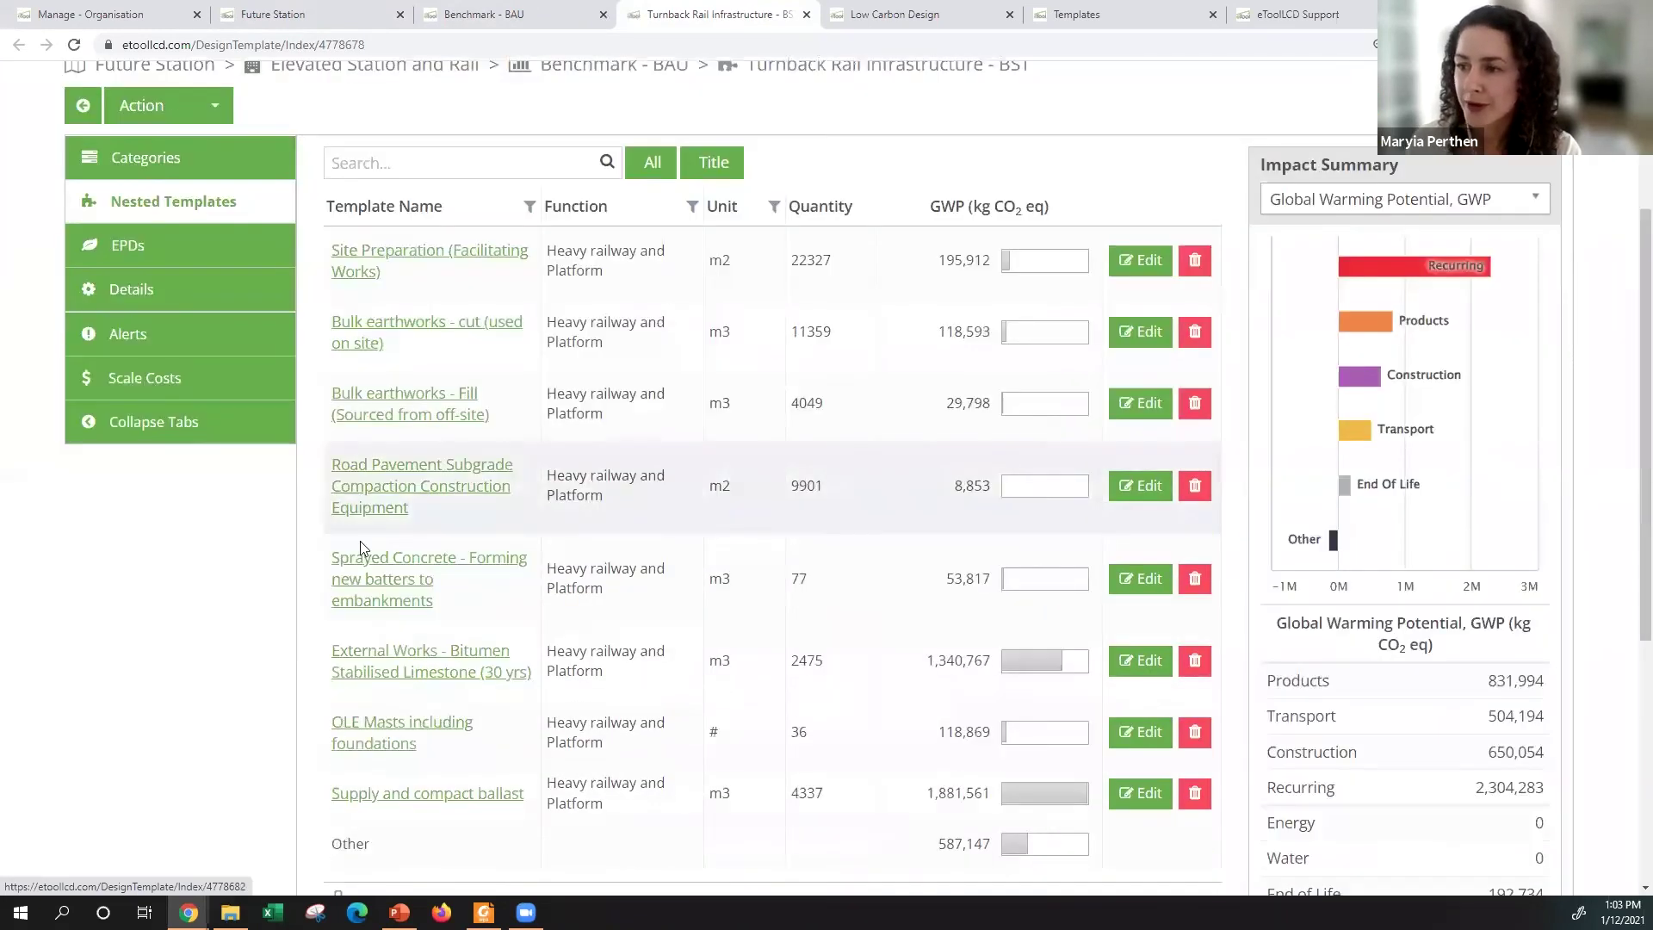
scroll(264, 617, up, 2)
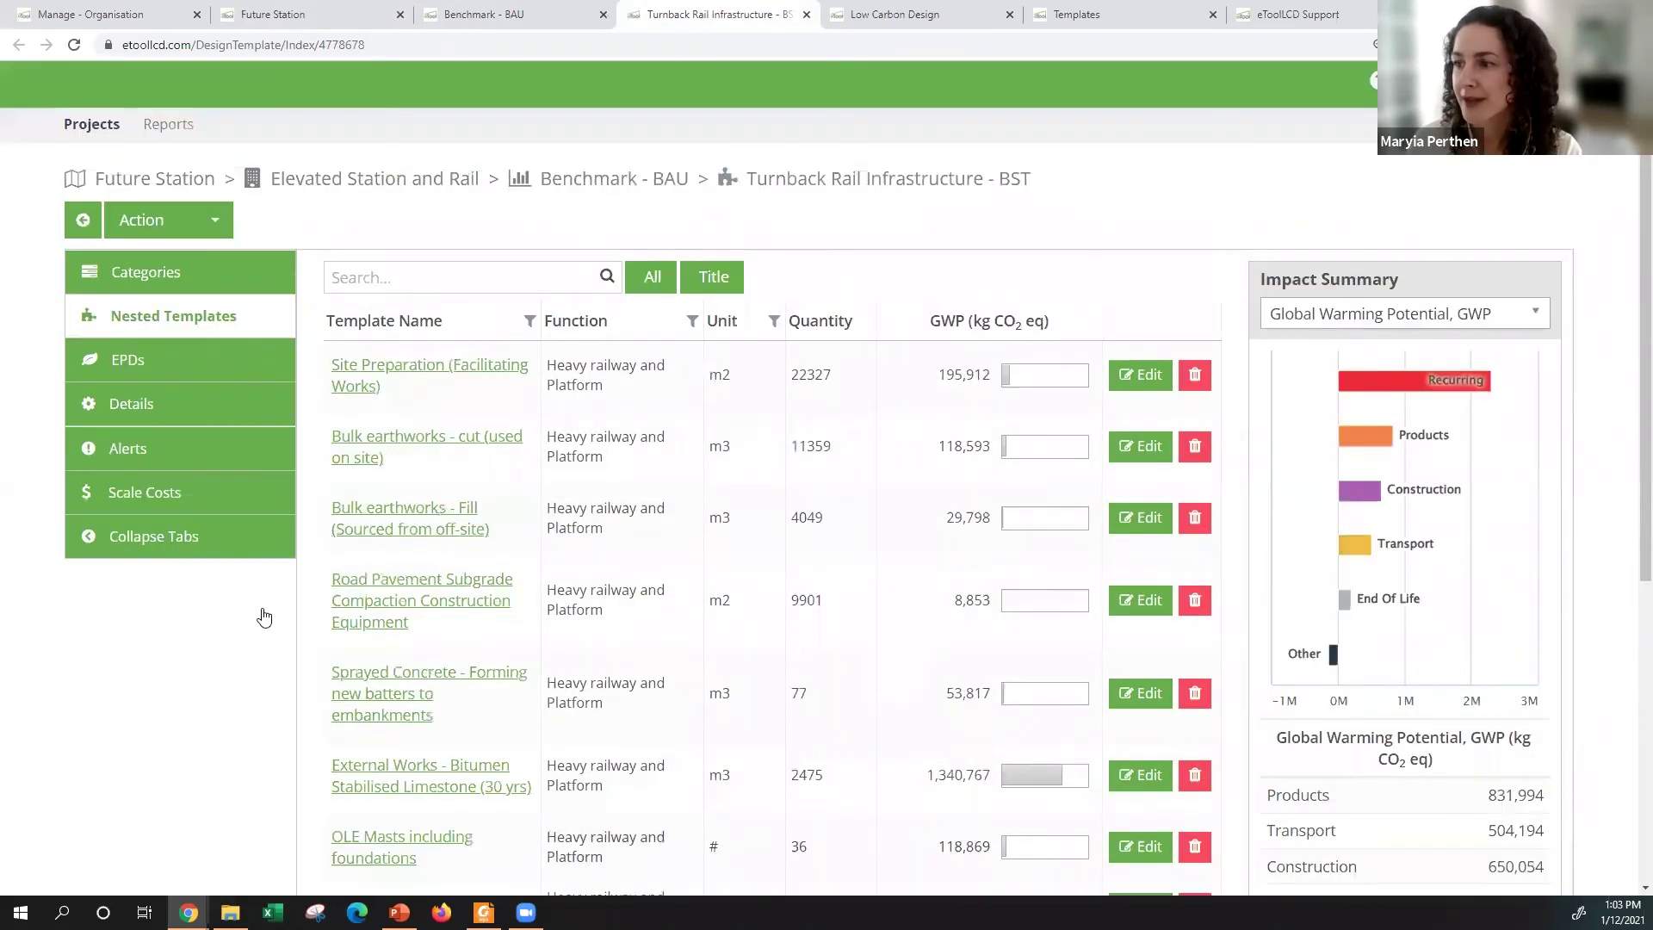
scroll(265, 617, up, 2)
Step: Open the Substructure category of the turnback rail template and compare the product lives of its materials
click(172, 410)
scroll(943, 510, down, 2)
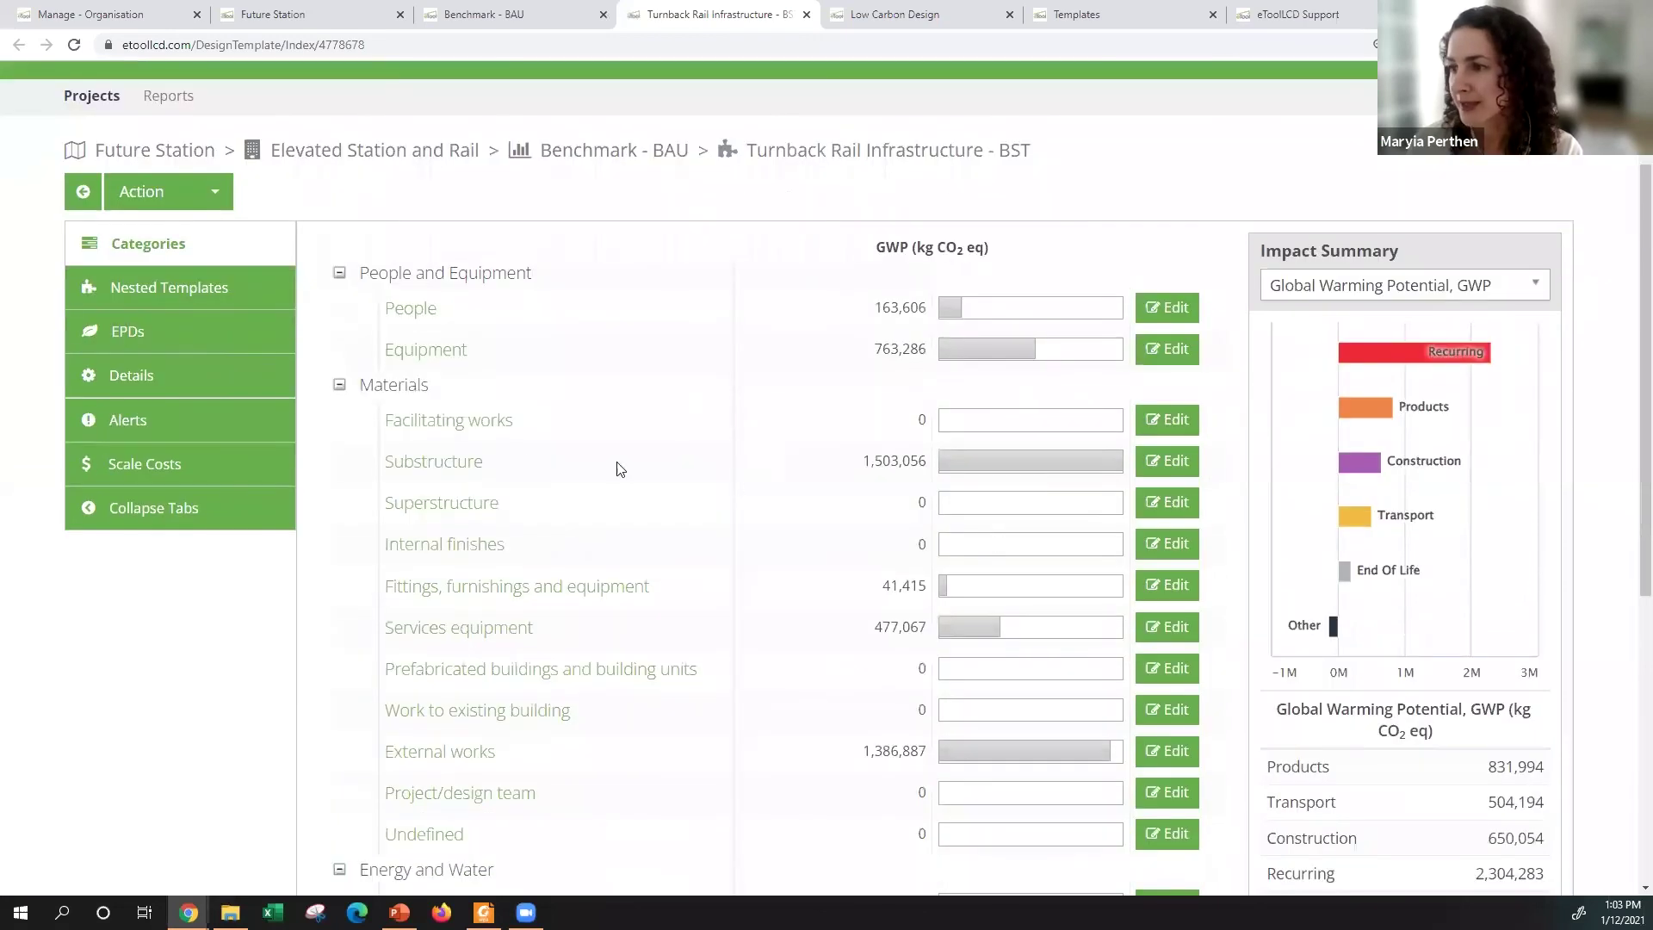
click(448, 468)
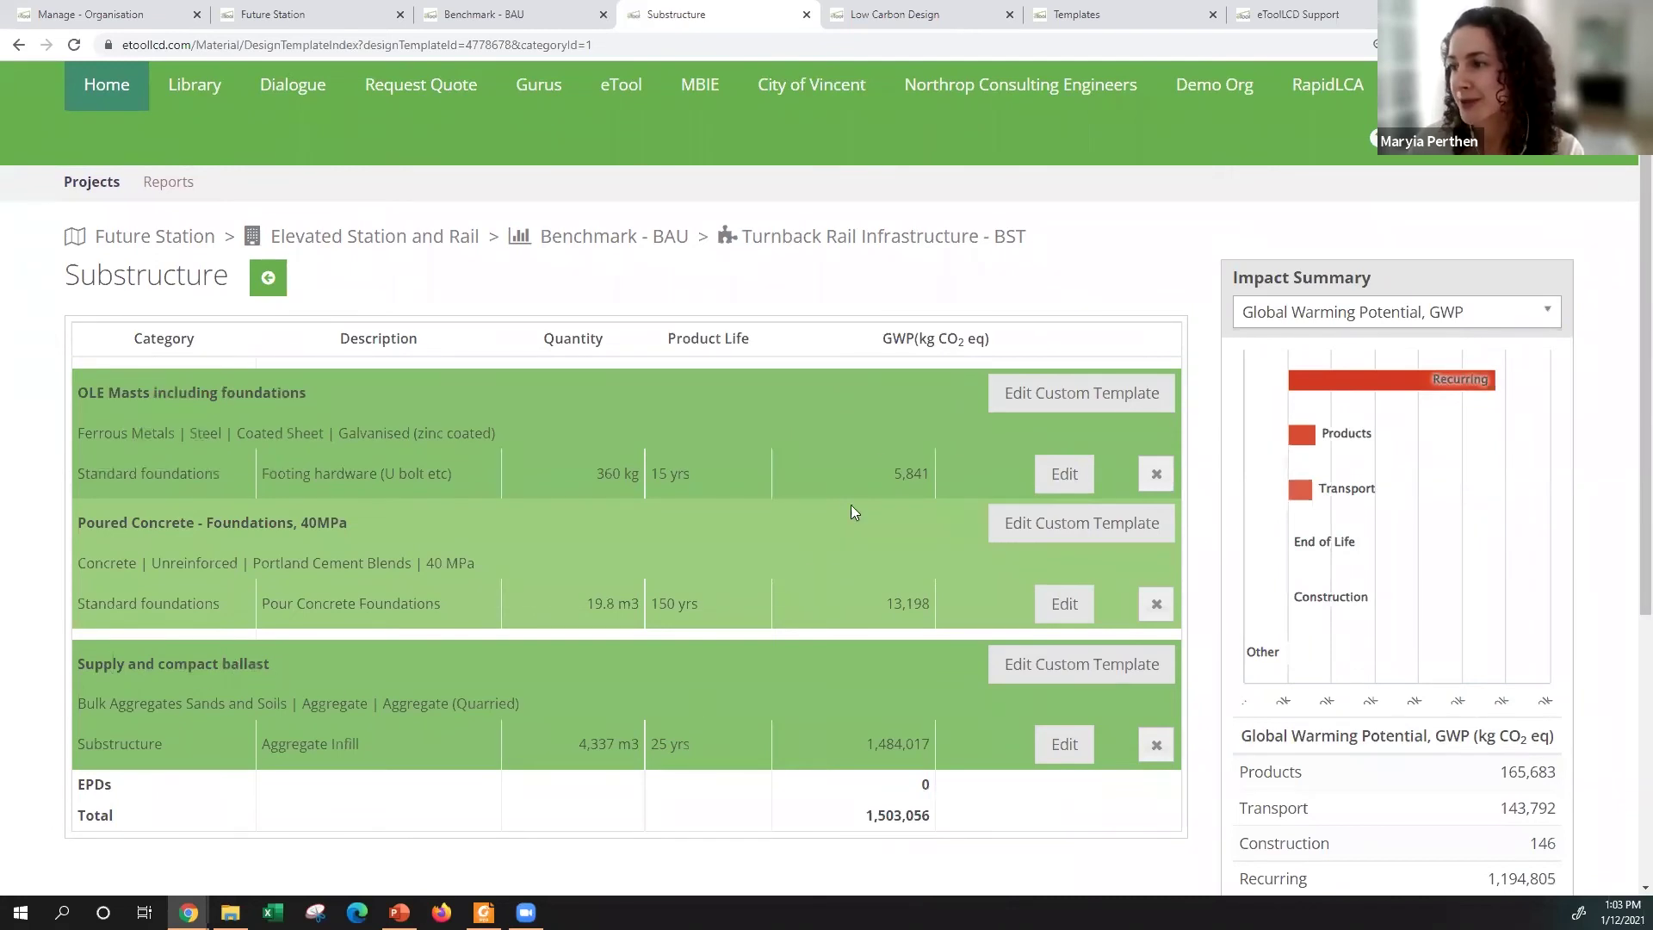
scroll(851, 459, down, 1)
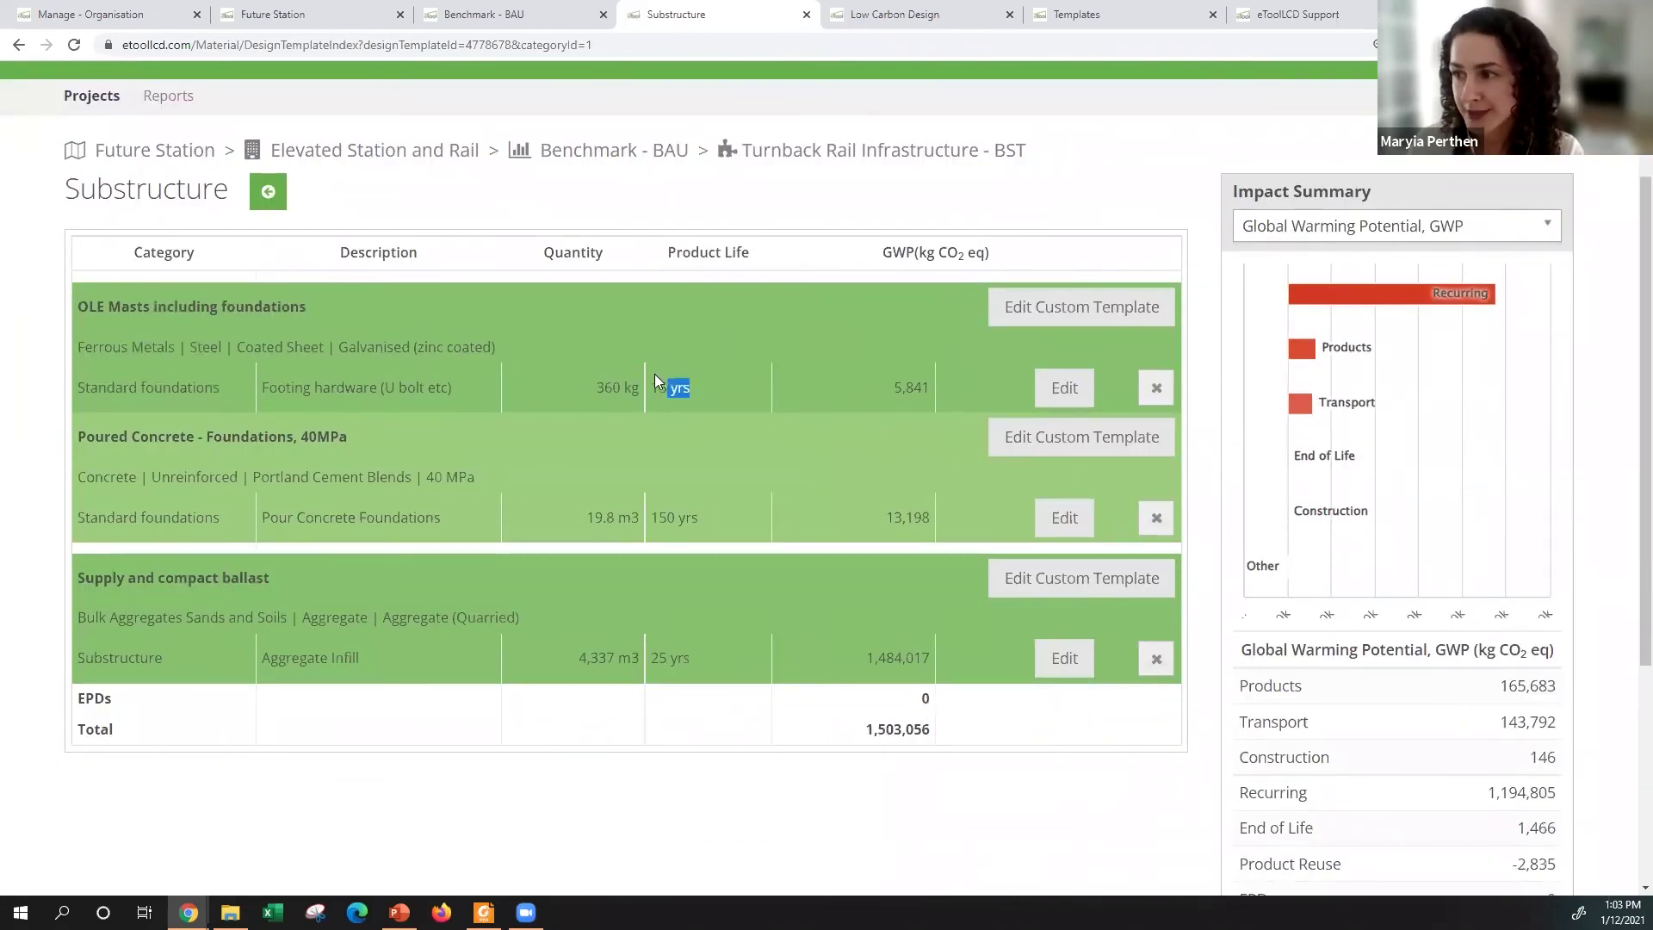
drag(708, 522, 651, 518)
drag(698, 666, 654, 651)
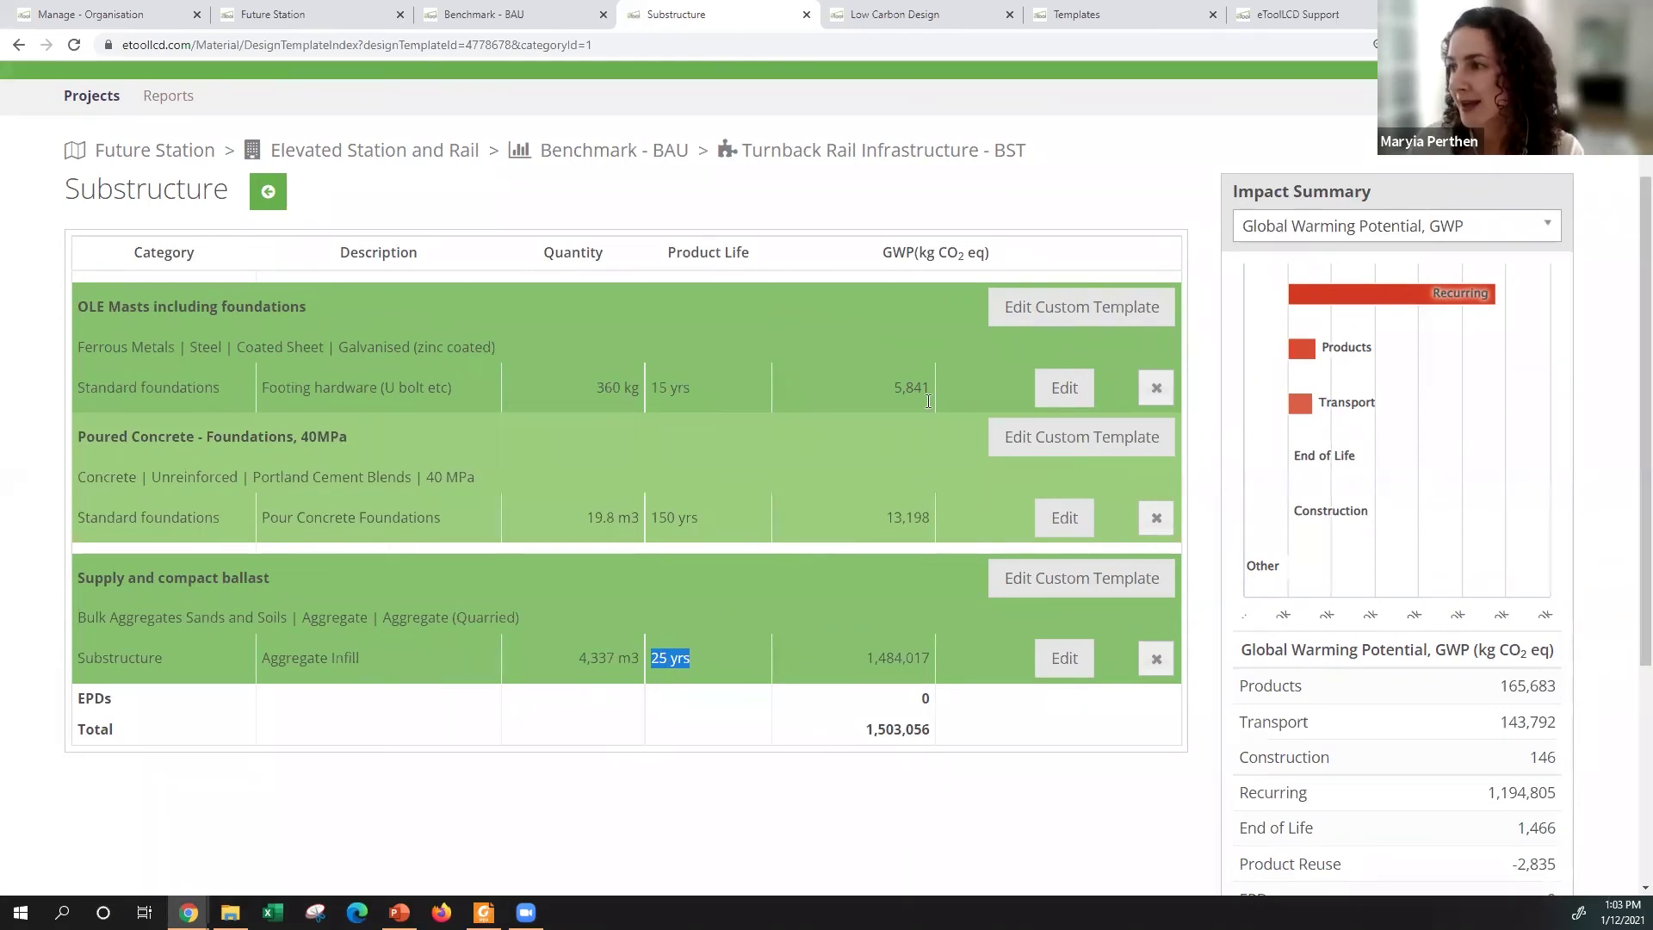
Step: Compare the GWP of the footing hardware and Aggregate Infill, and review the Substructure Impact Summary by life cycle stage
drag(893, 387, 920, 392)
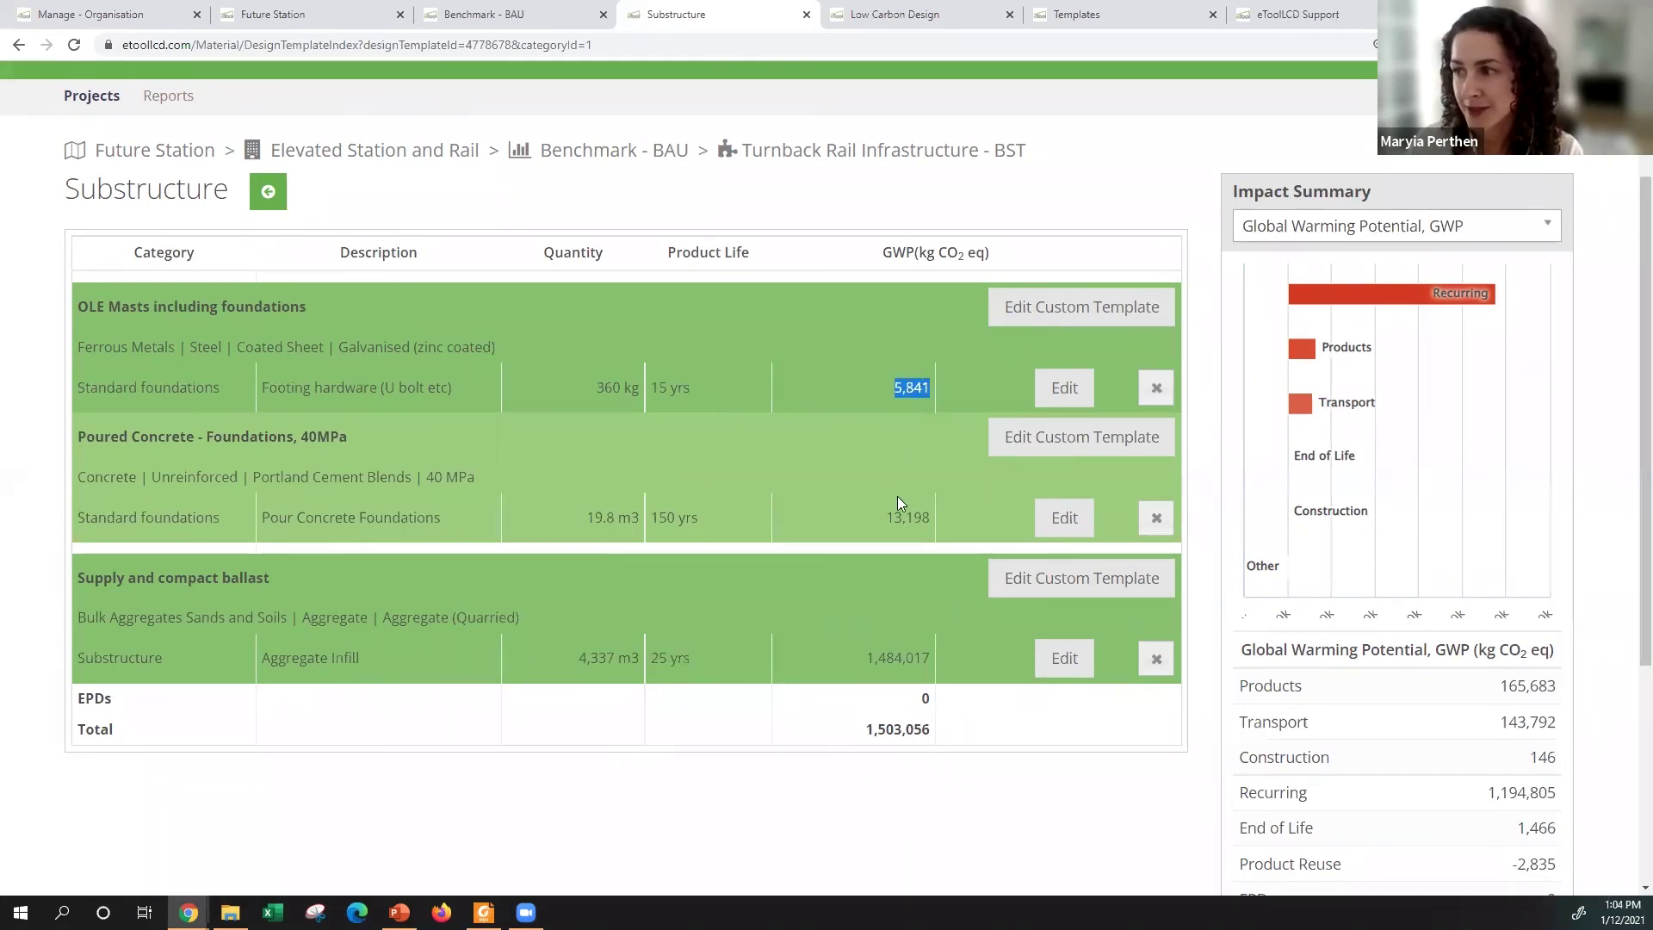
click(919, 392)
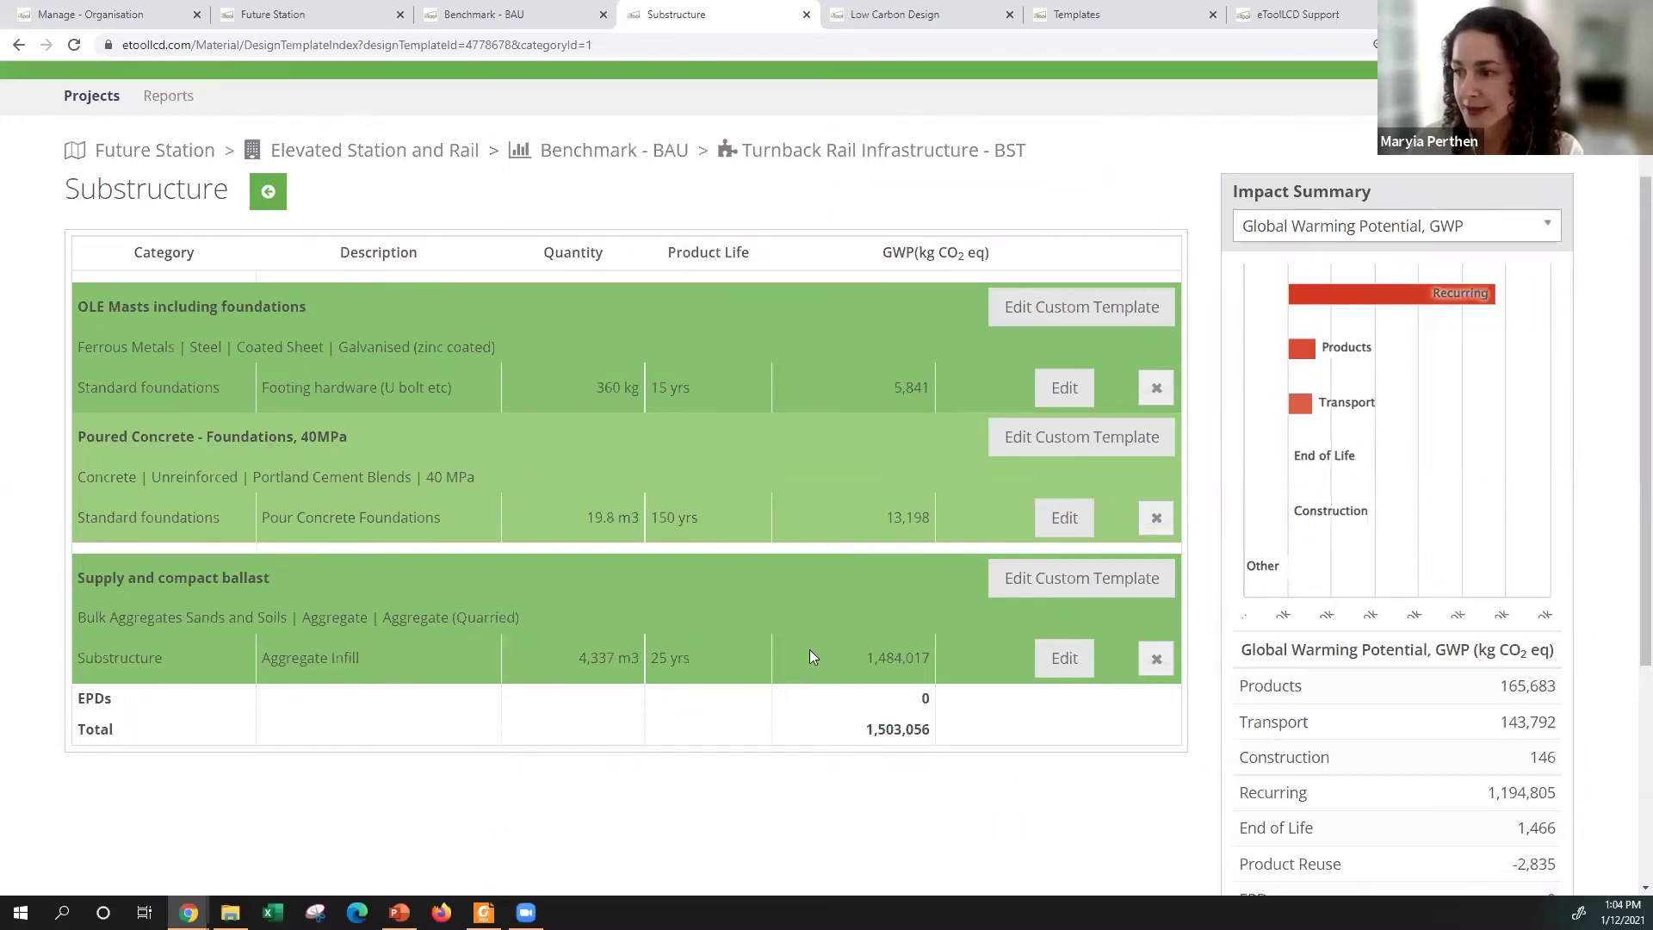
drag(858, 657, 929, 651)
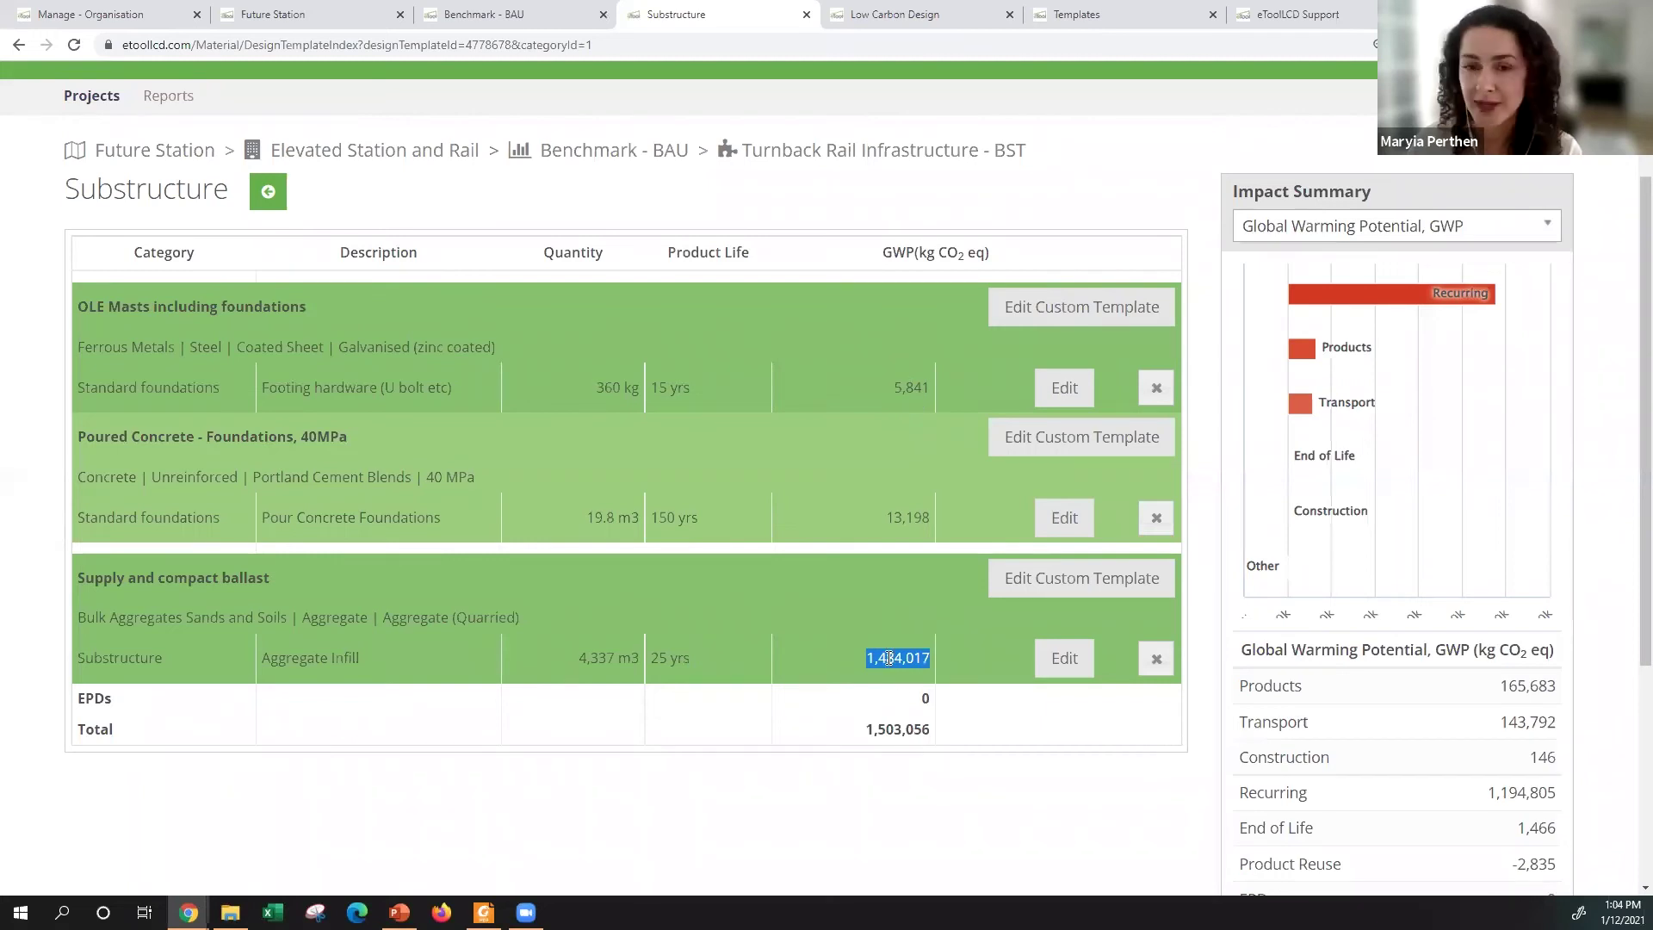
scroll(898, 667, down, 1)
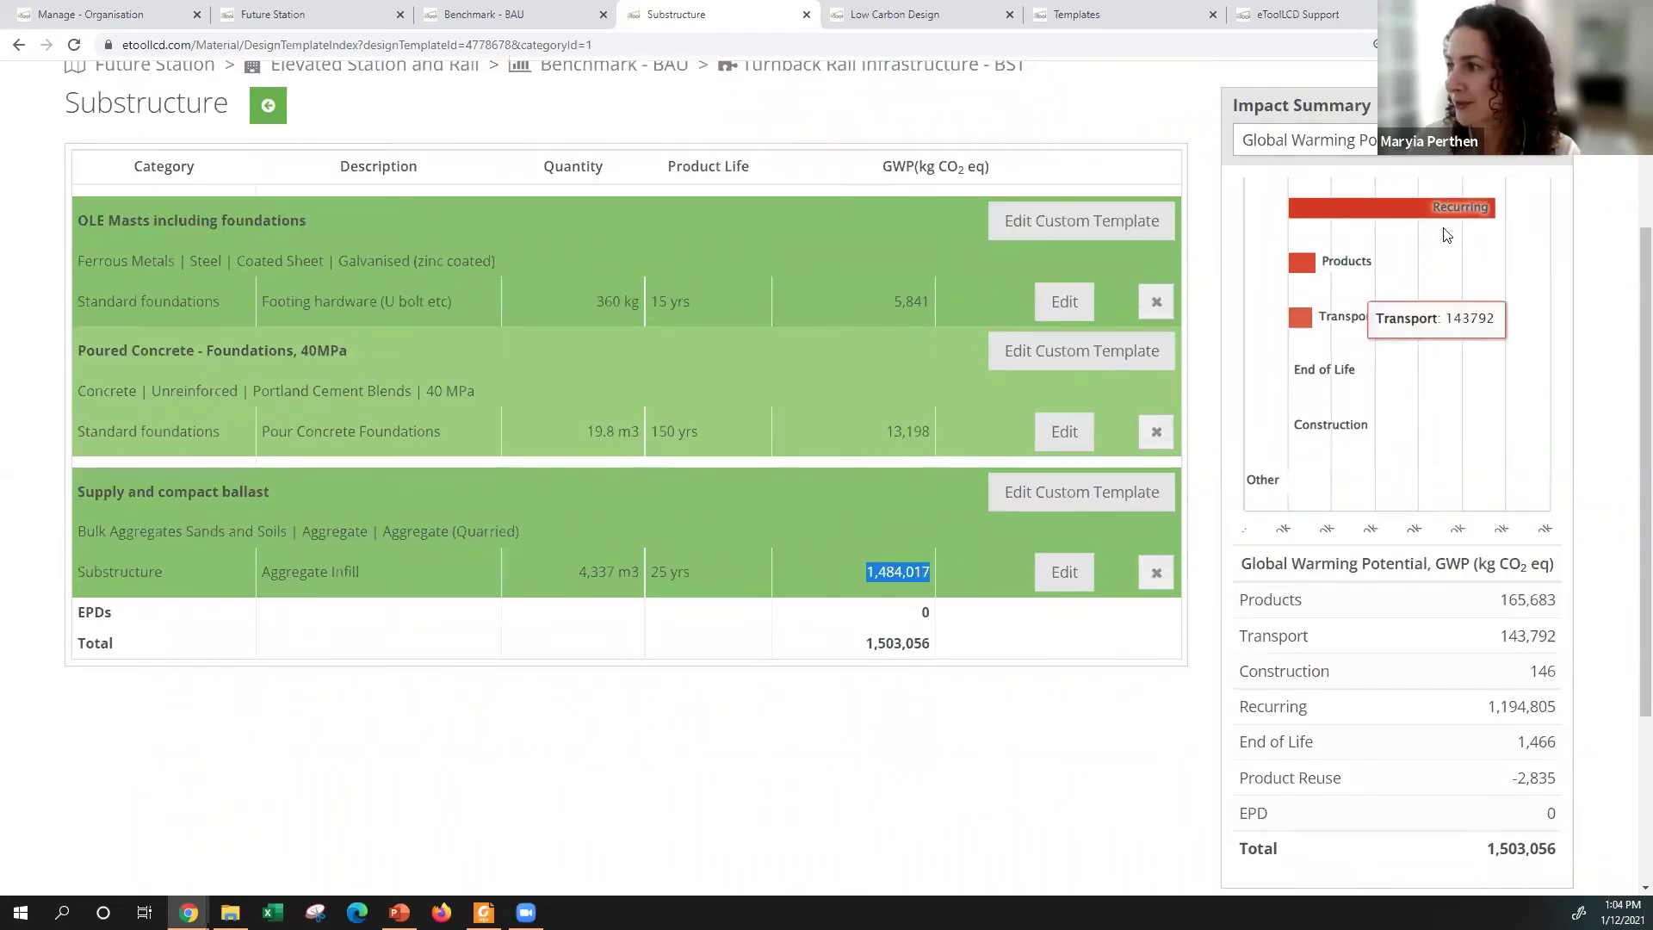
mouse_move(1307, 282)
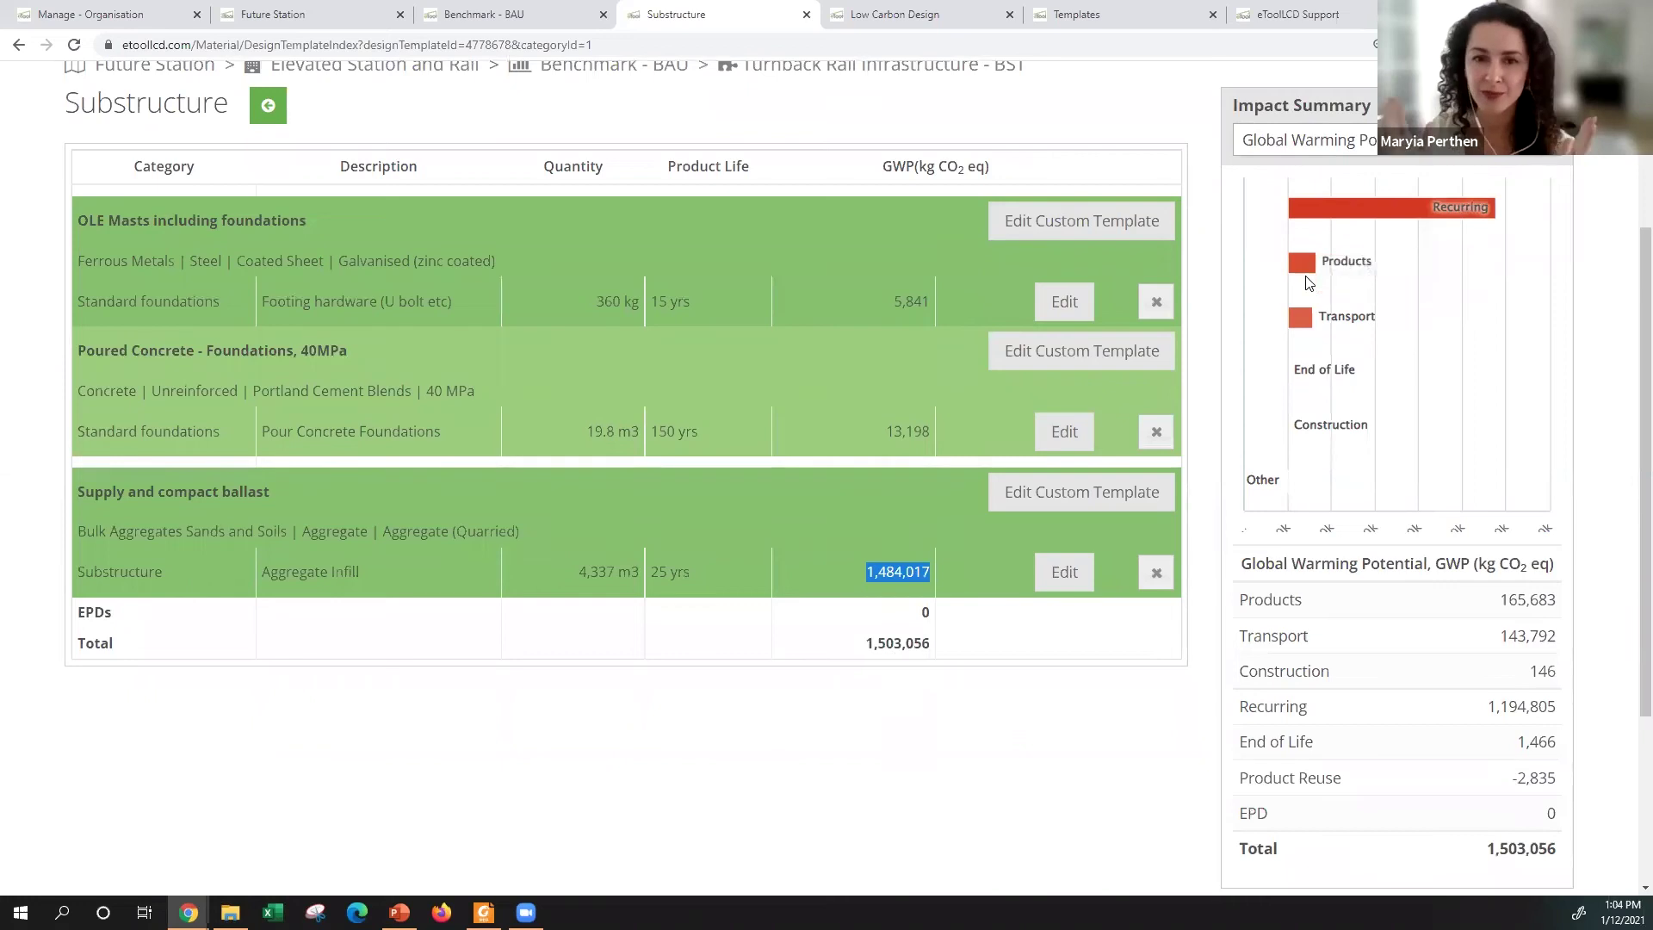
mouse_move(1454, 196)
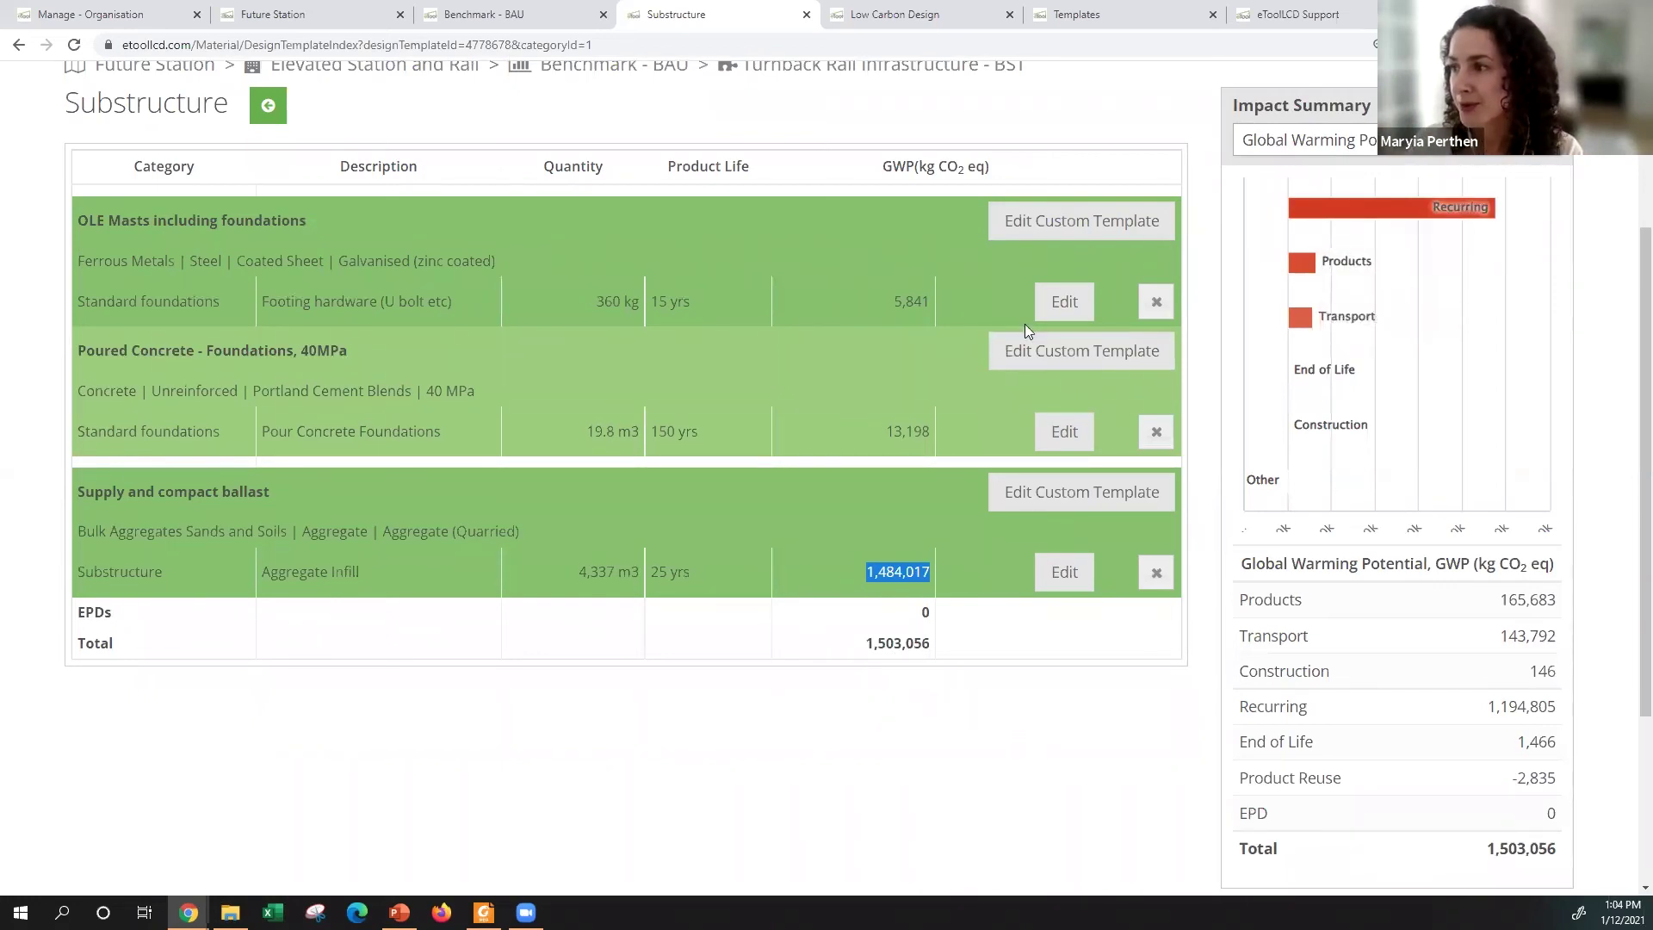
Step: Open the Footing hardware (U bolt etc) material for editing and browse the available steel options without changing the material
click(1050, 308)
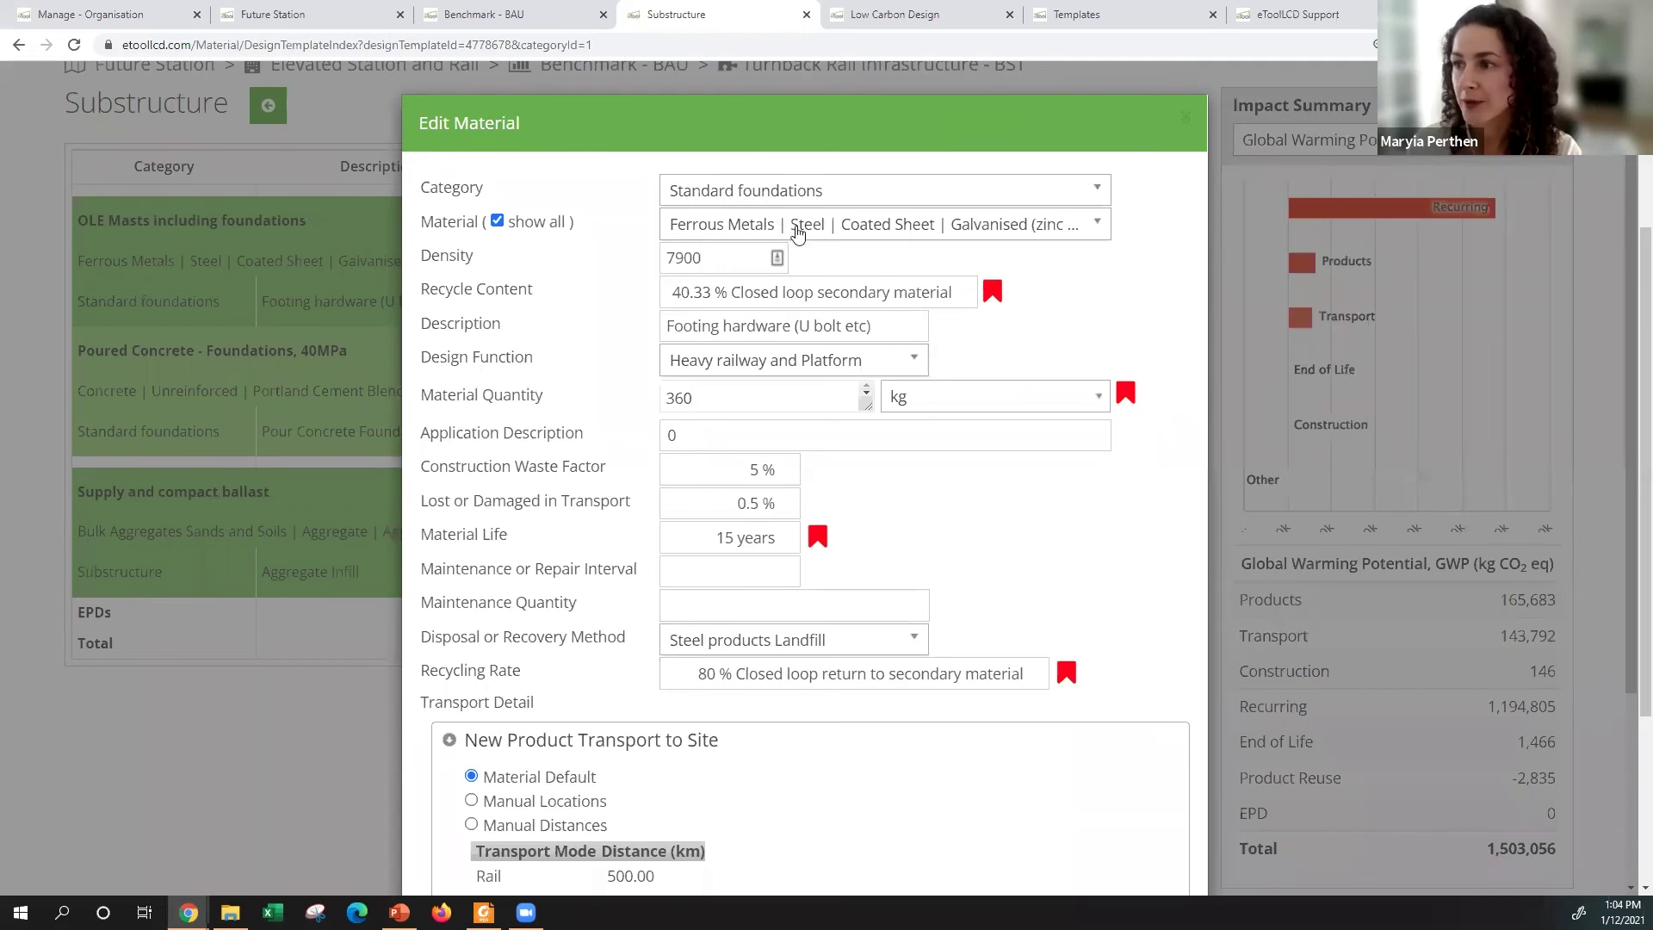
click(798, 233)
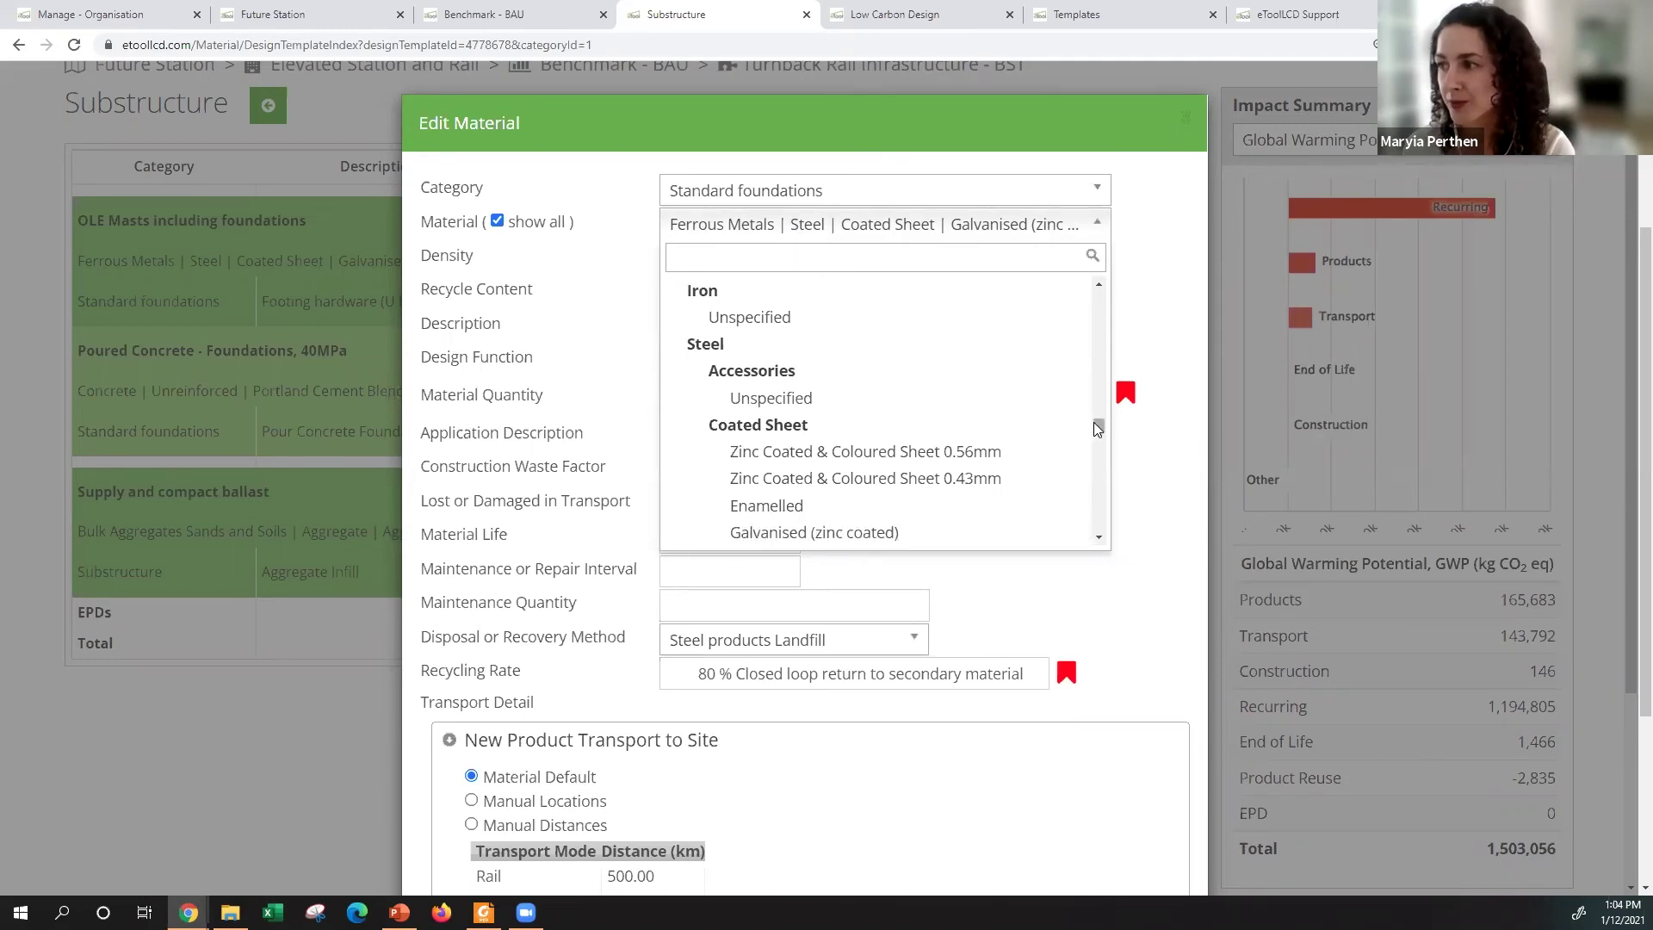
scroll(1097, 428, down, 4)
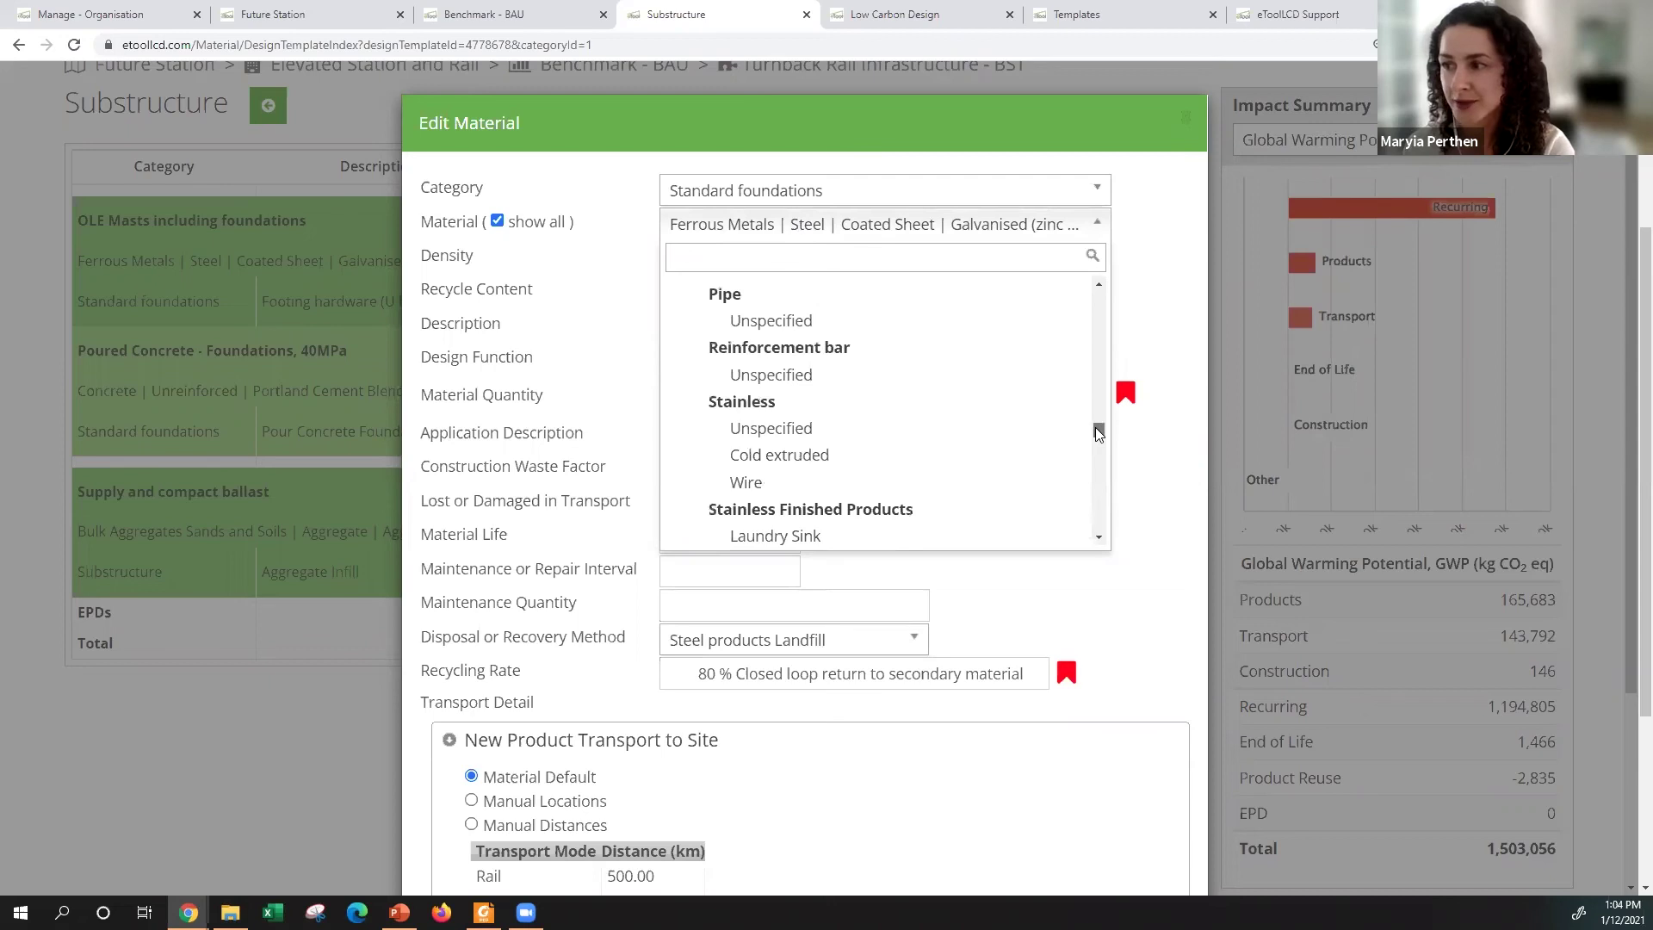
scroll(929, 289, up, 1)
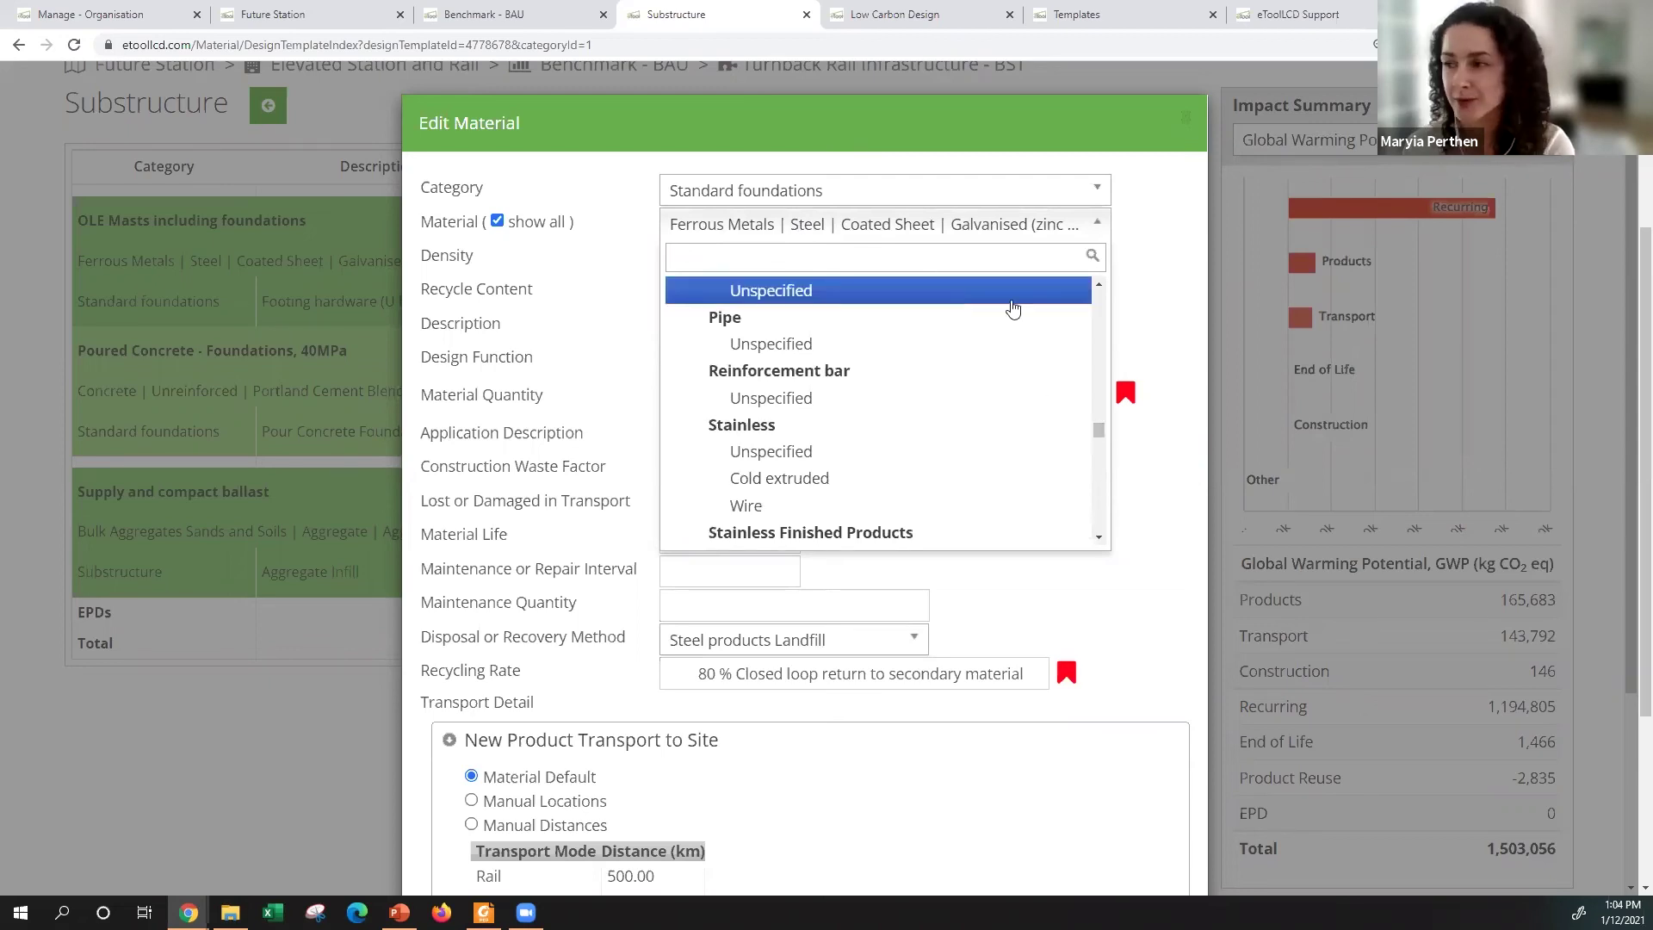
click(1124, 333)
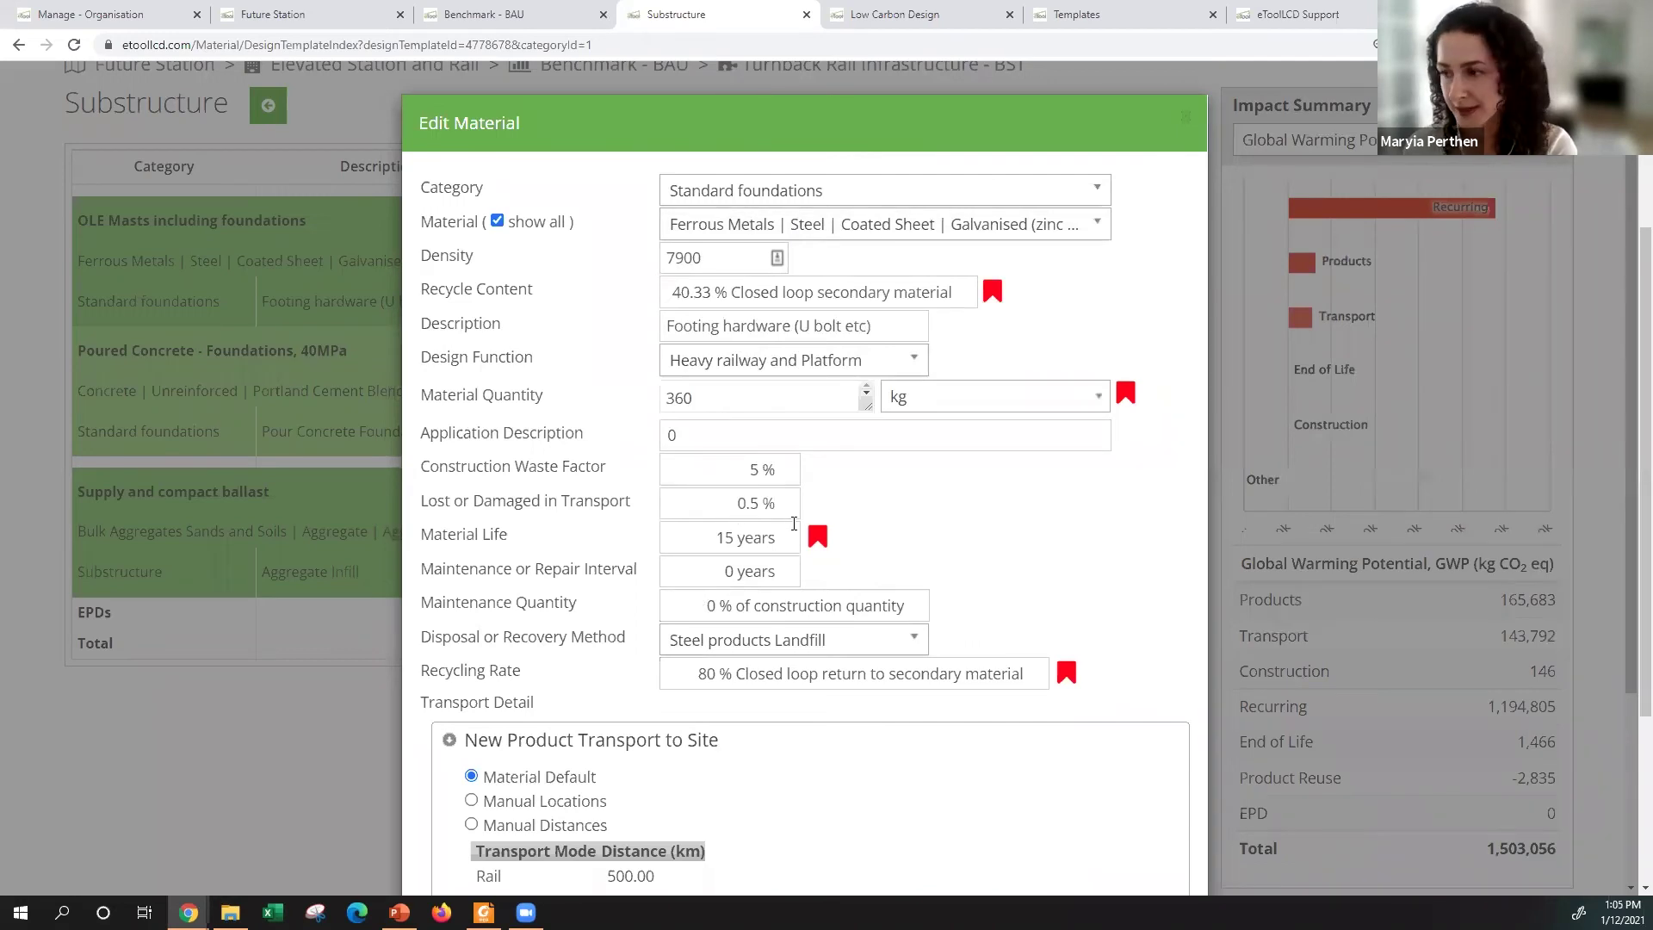
Step: Examine the footing hardware's Material Life, Recycling Rate, transport details and Maintenance or Repair Interval
drag(719, 533, 774, 543)
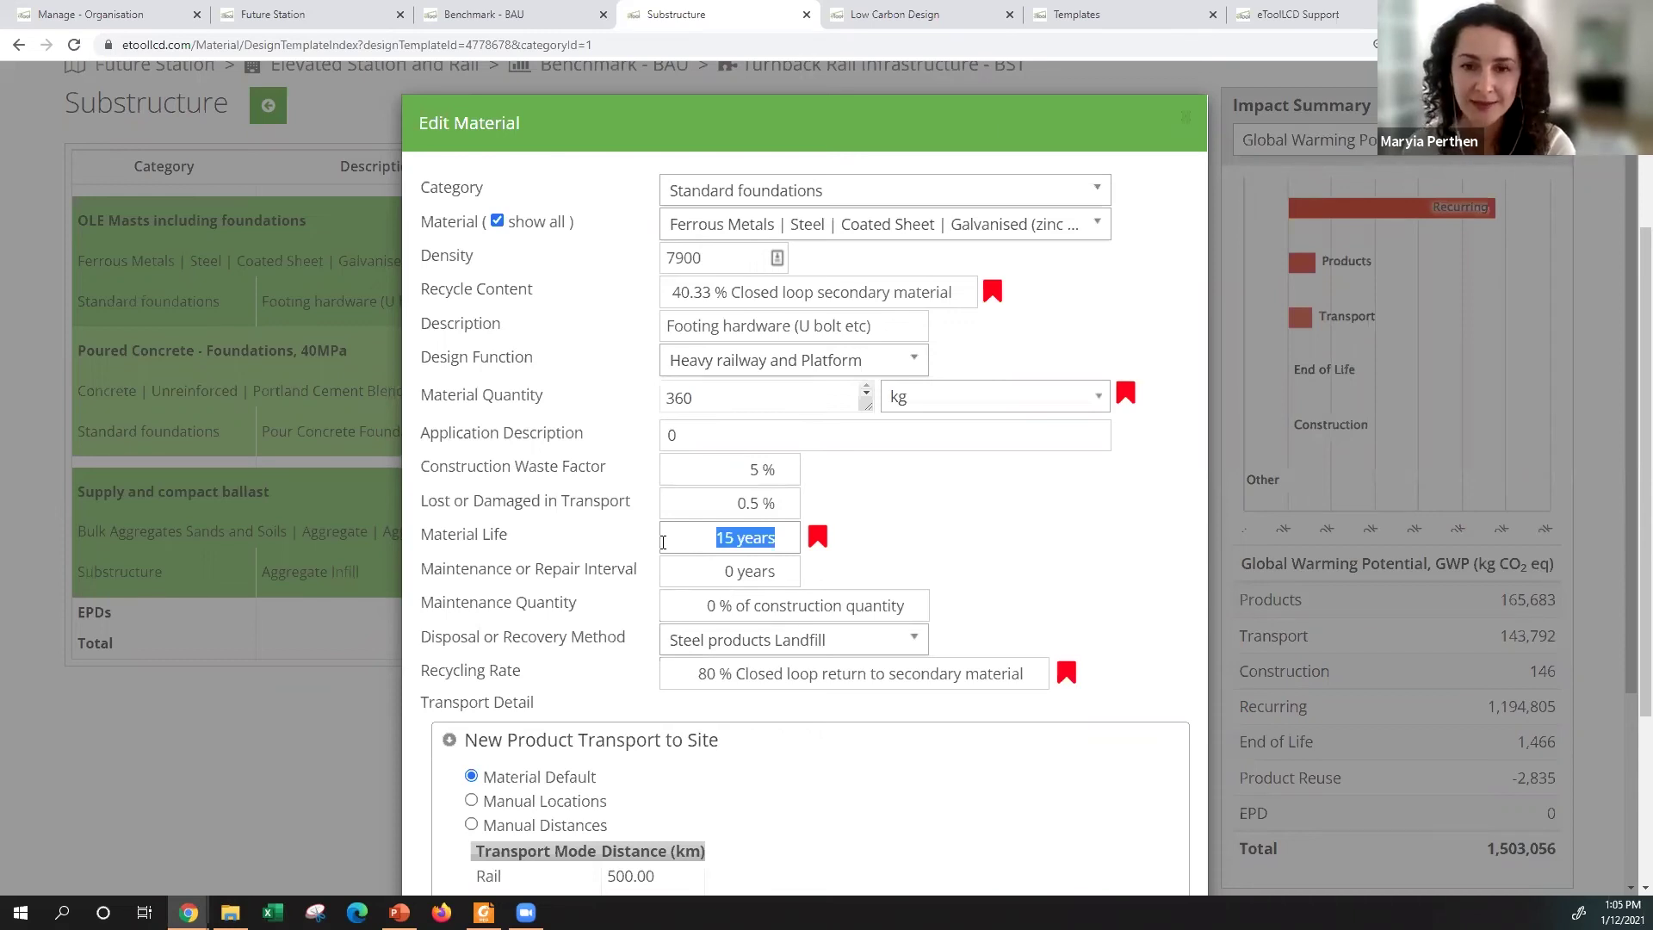
click(990, 535)
scroll(815, 506, down, 2)
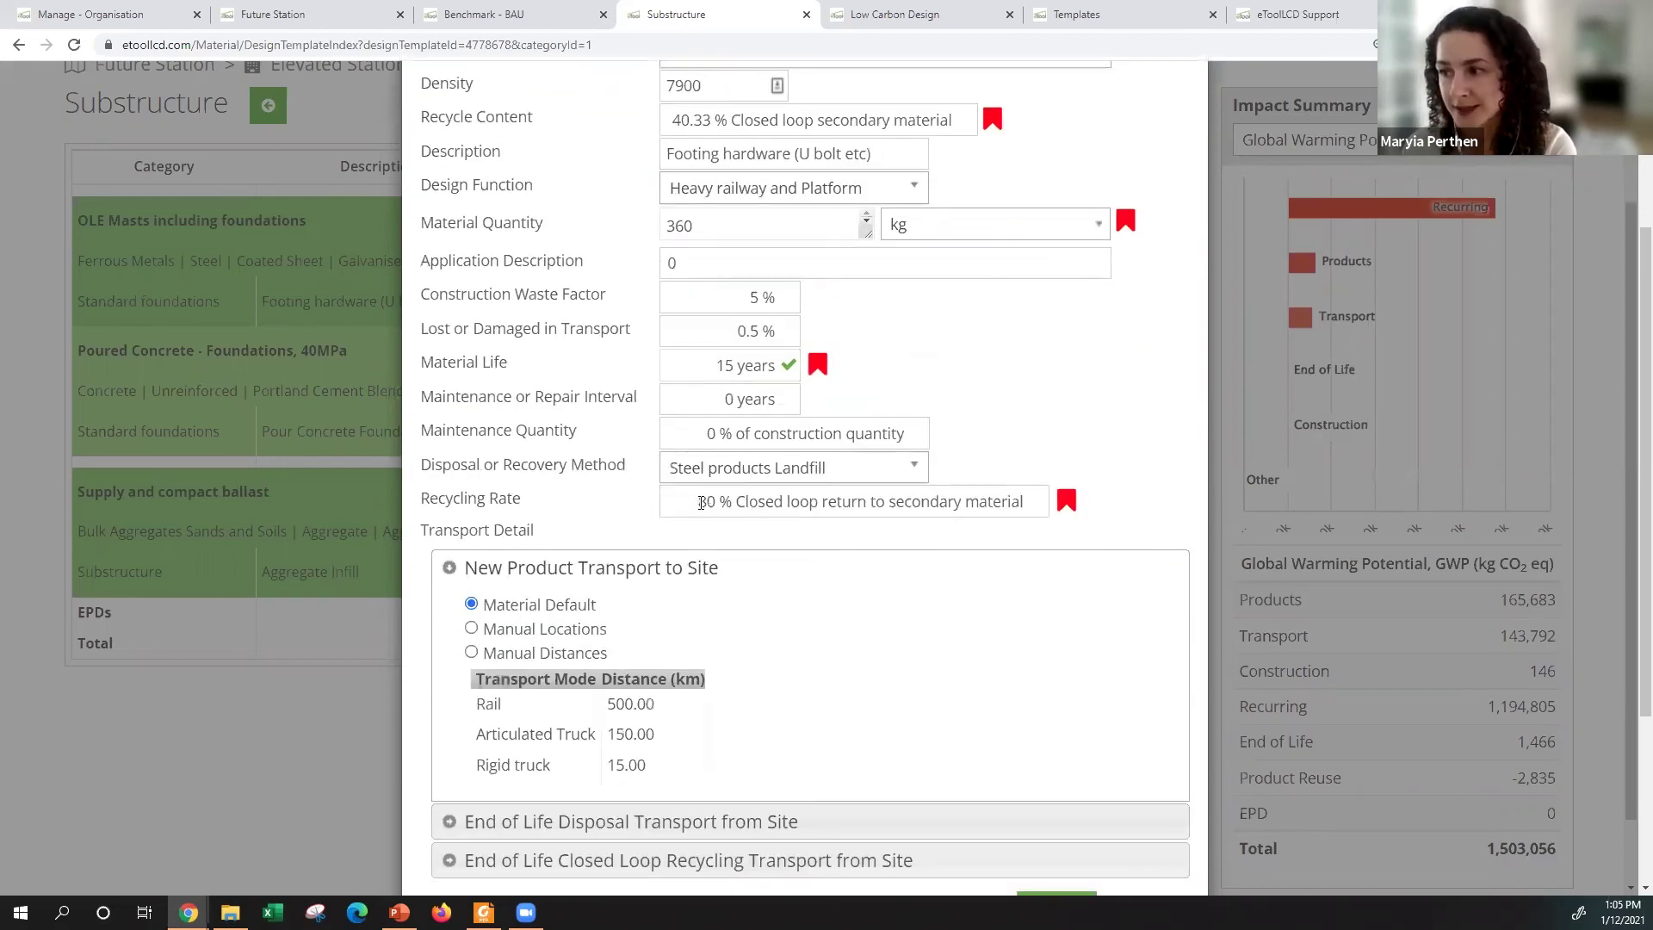
drag(698, 501, 734, 498)
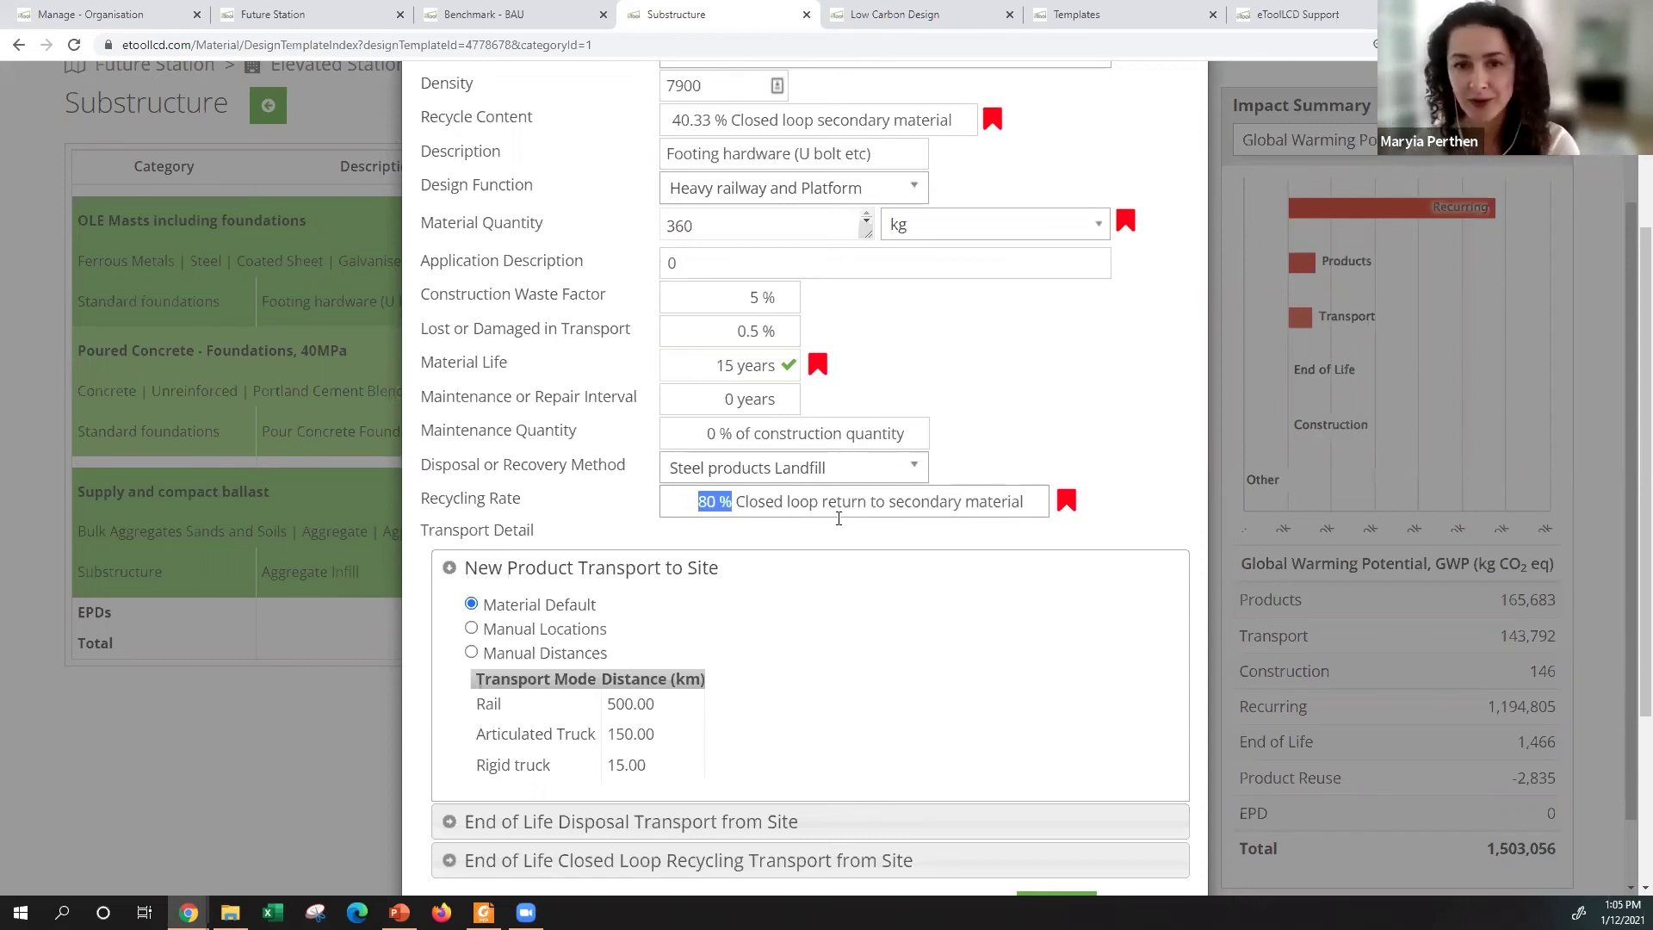
click(977, 391)
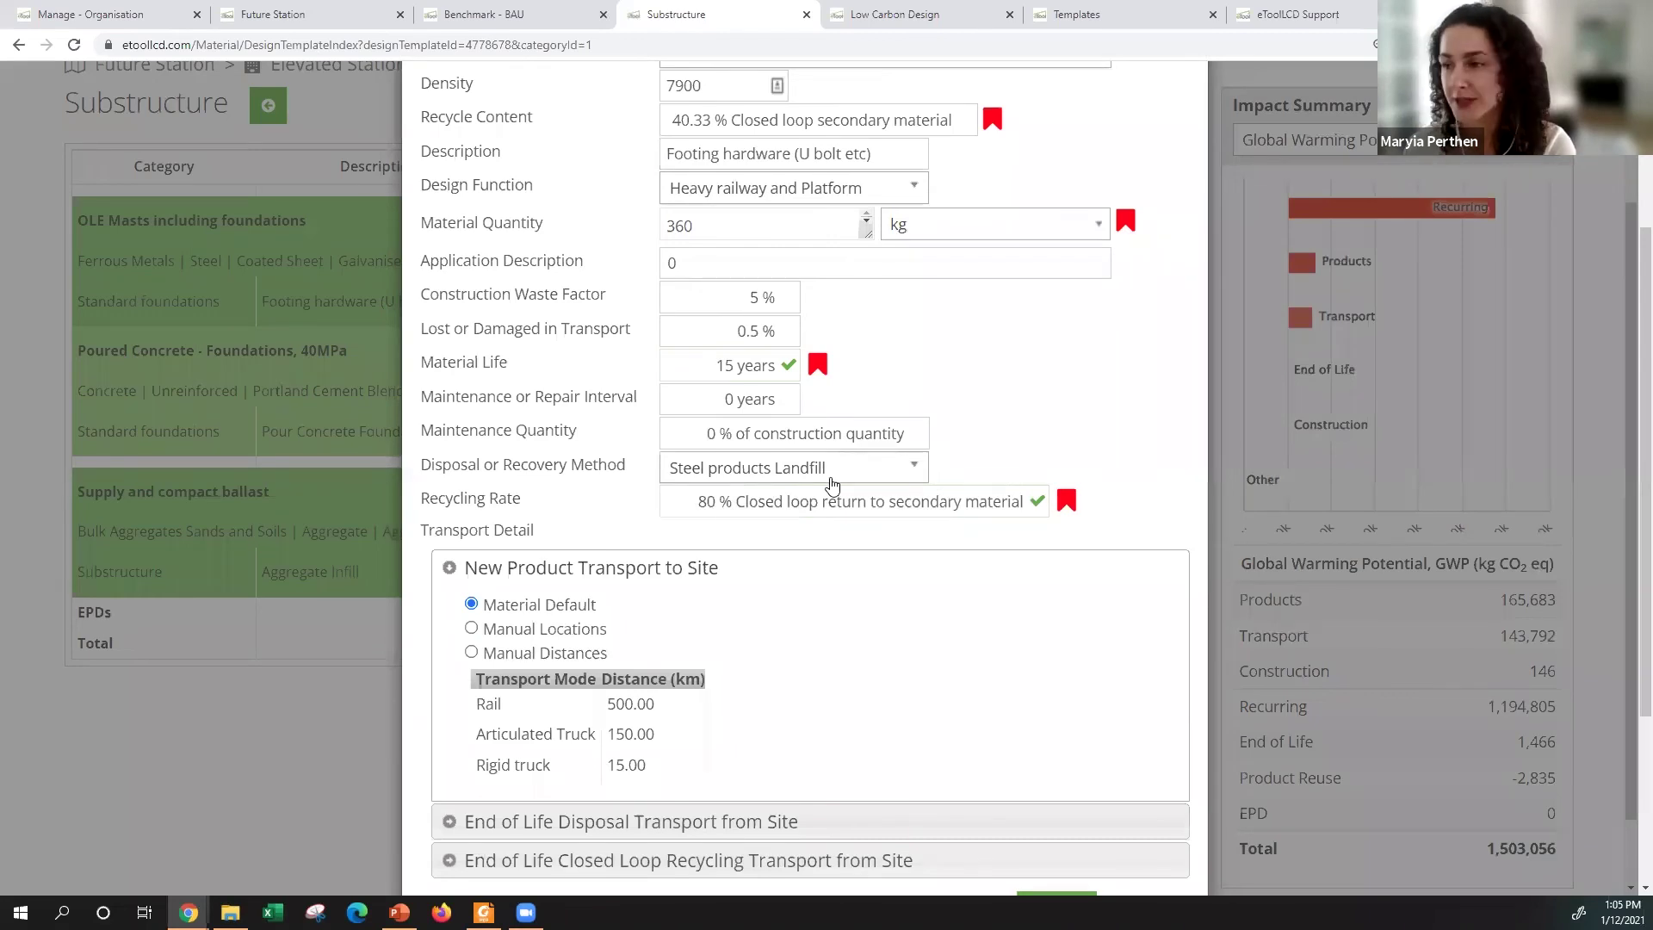
scroll(832, 485, down, 1)
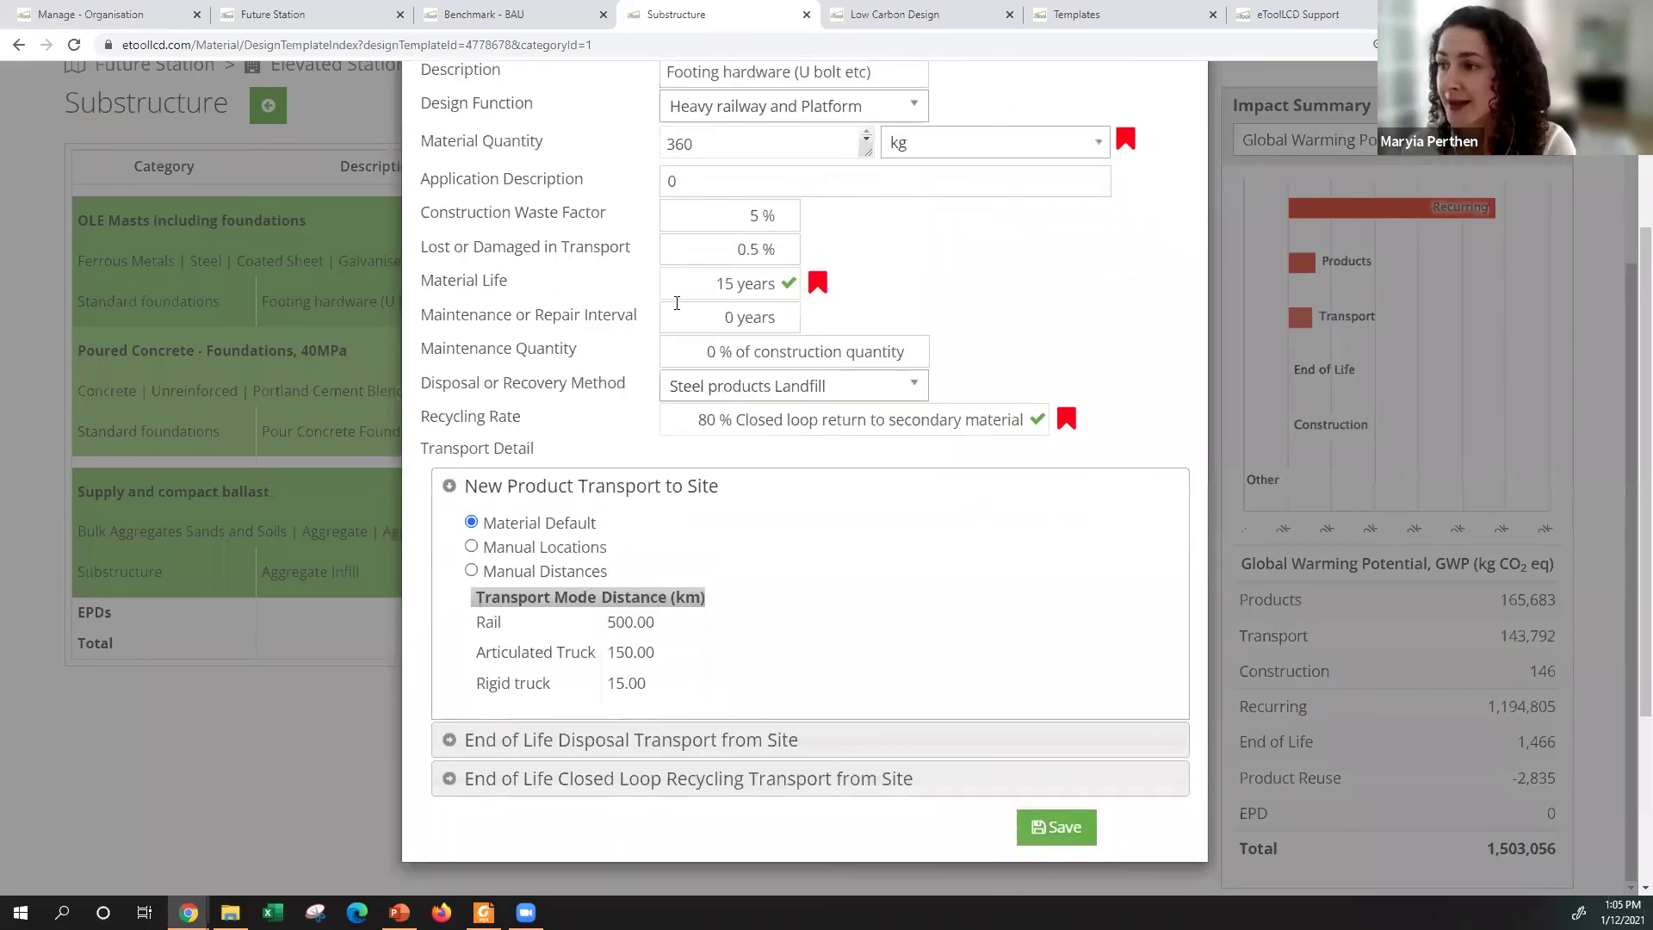
click(704, 317)
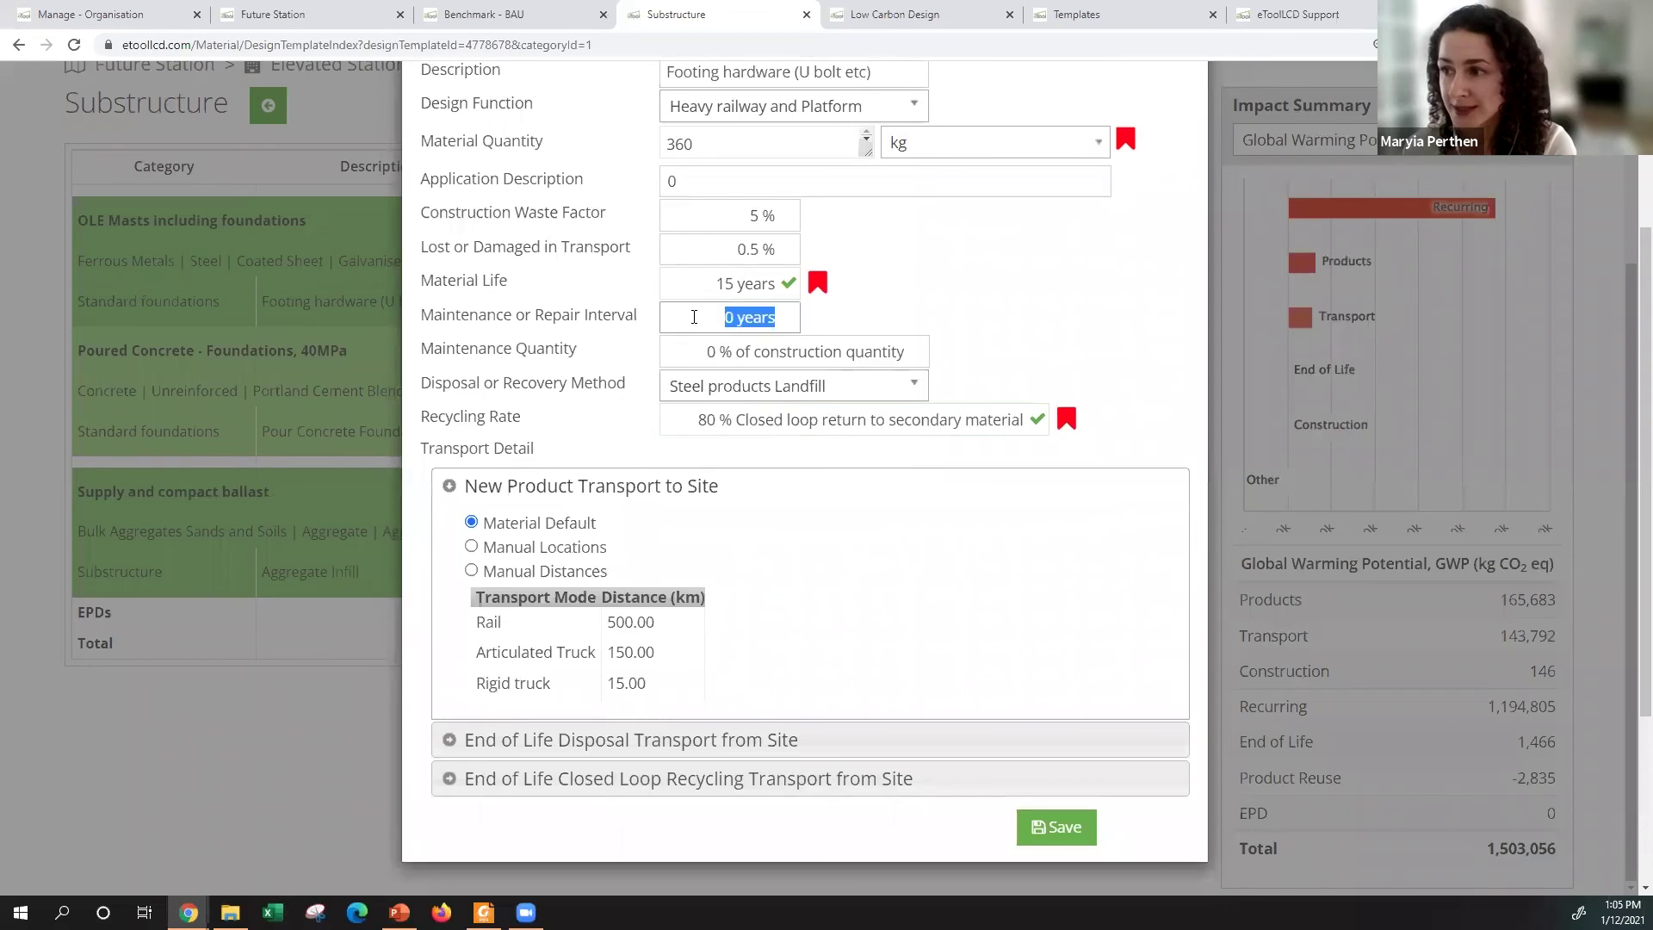
Step: Switch the footing hardware's New Product Transport to Site to Manual Distances, browse the transport modes, and close the material without saving
click(980, 340)
scroll(592, 623, down, 2)
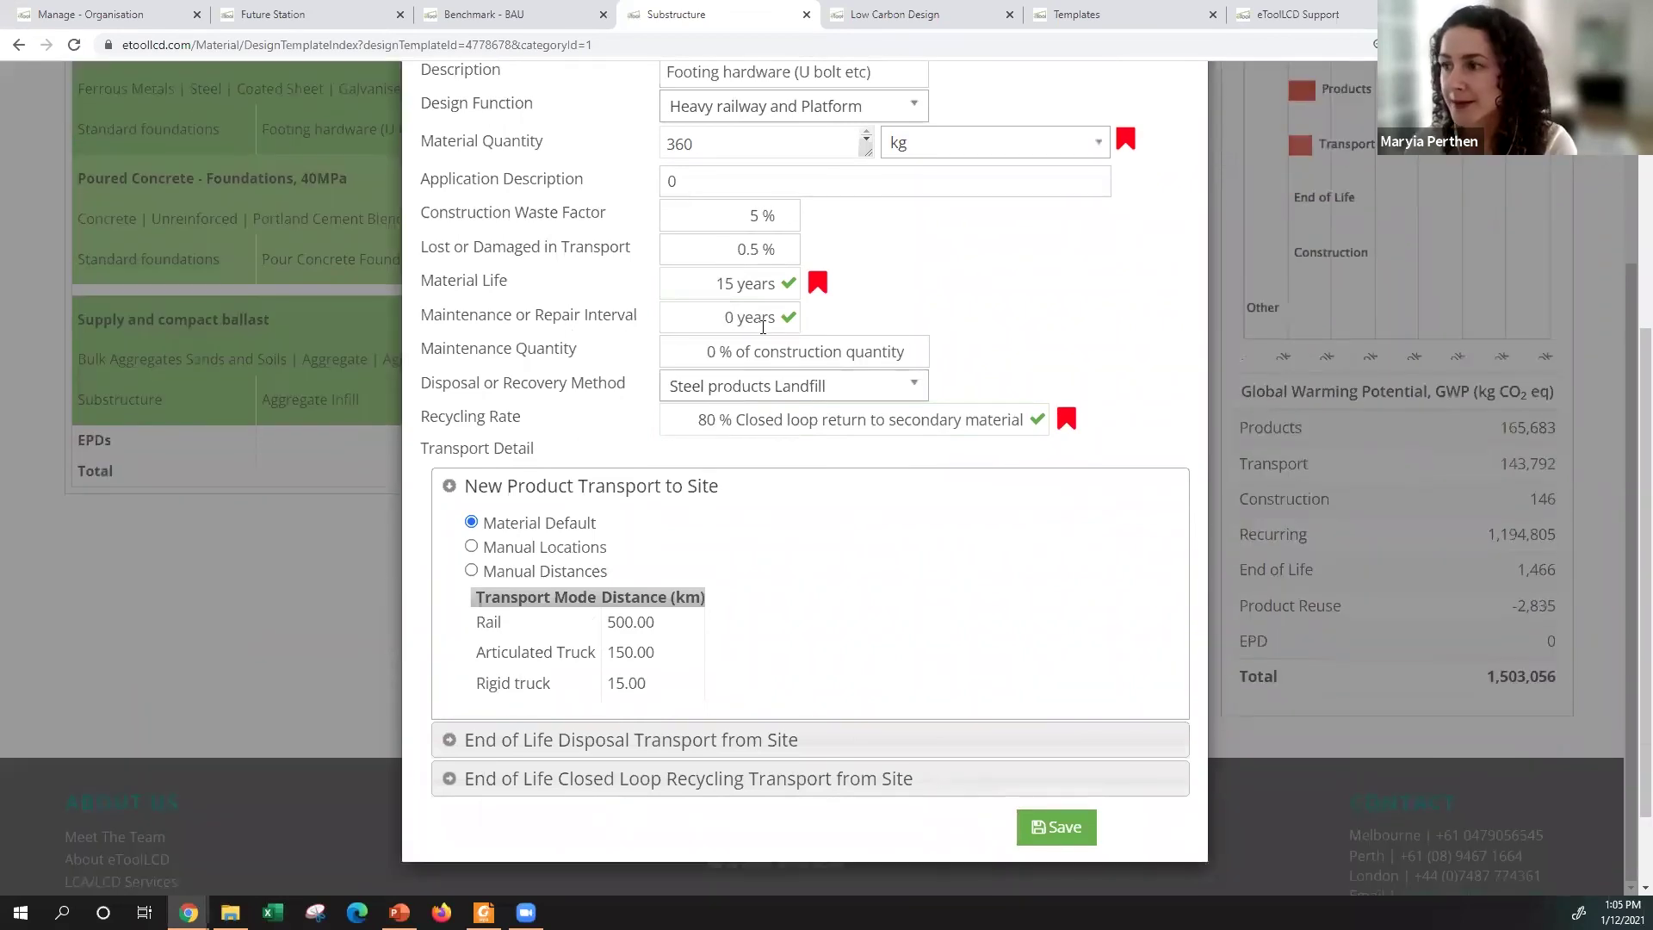
click(470, 572)
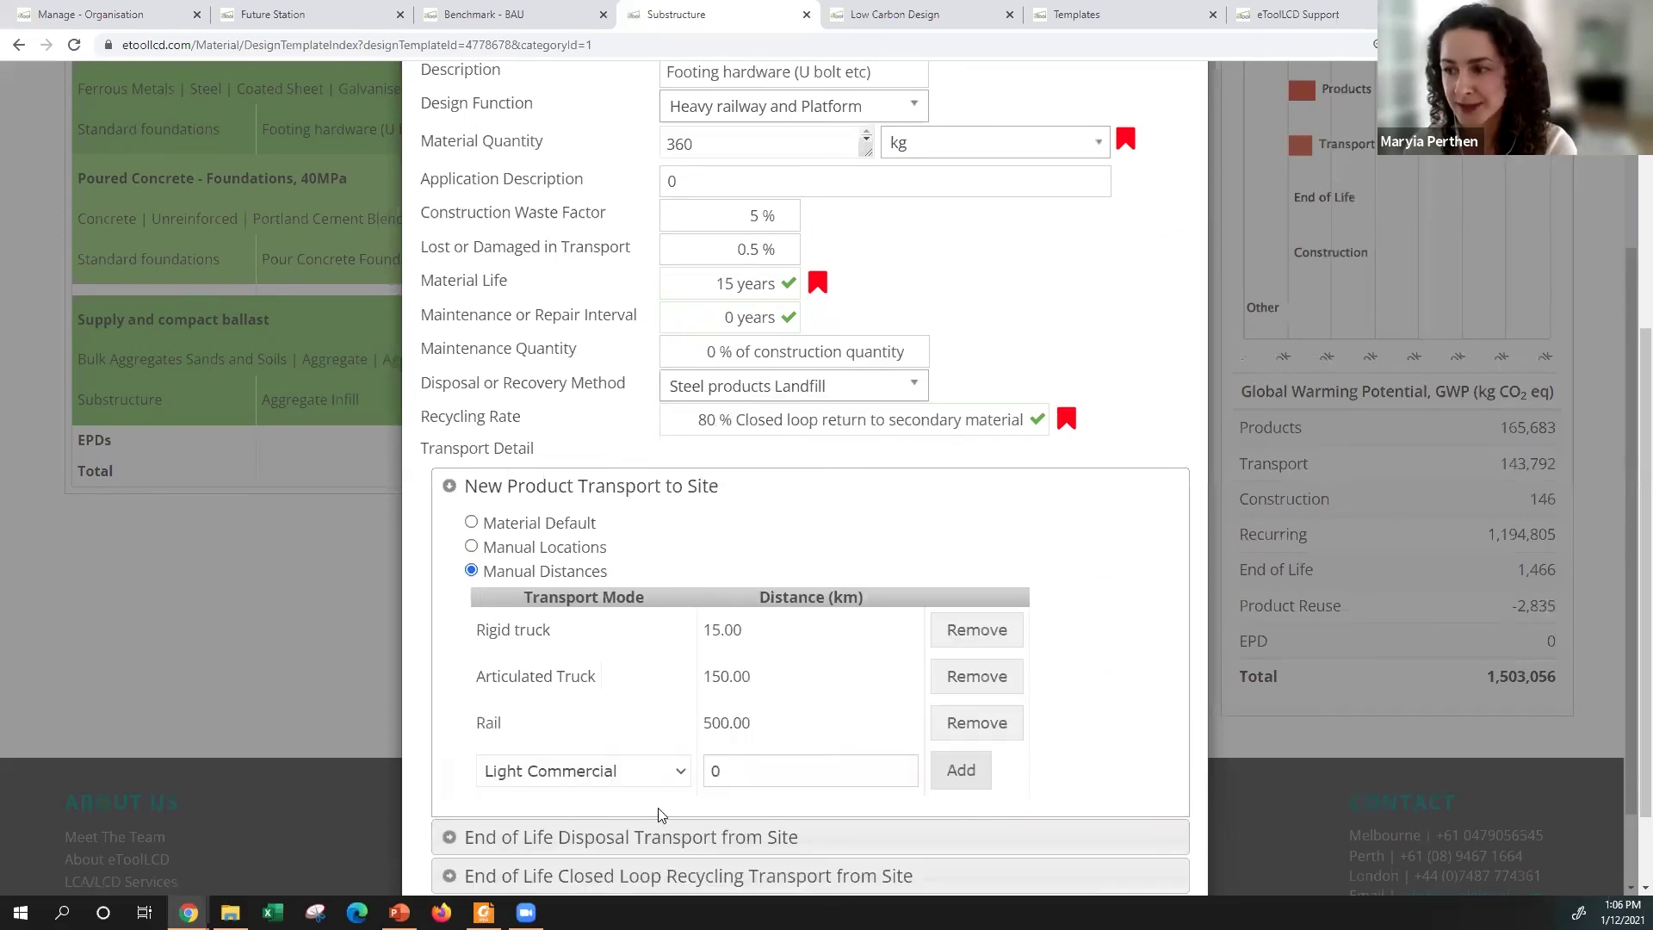
click(670, 771)
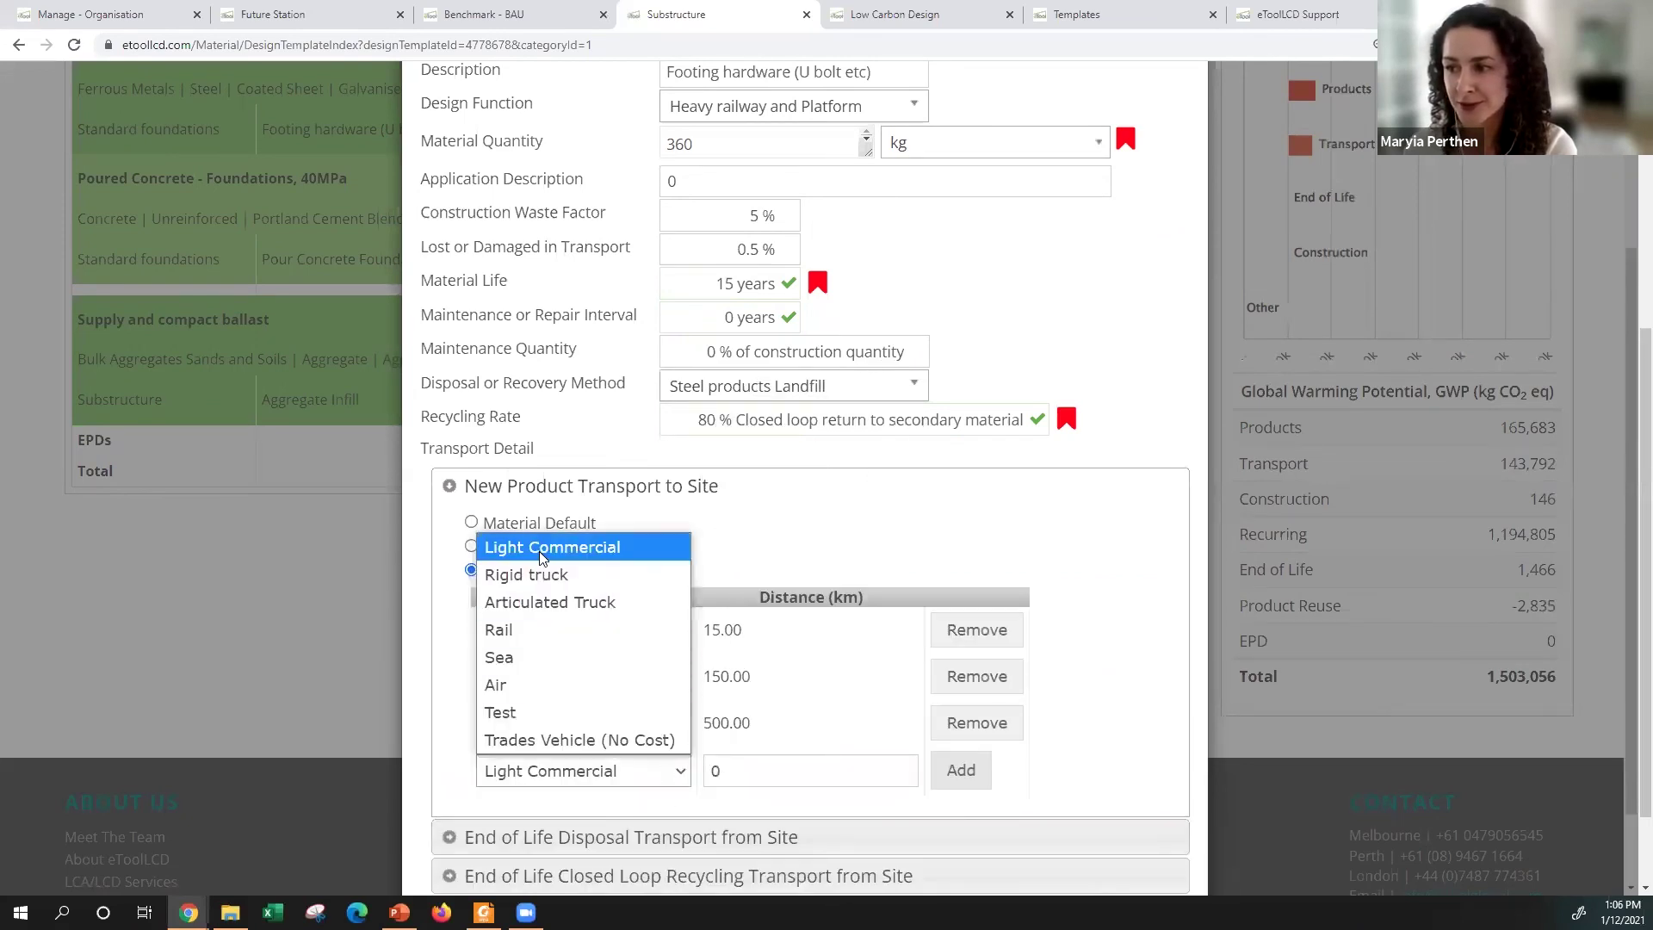
click(868, 541)
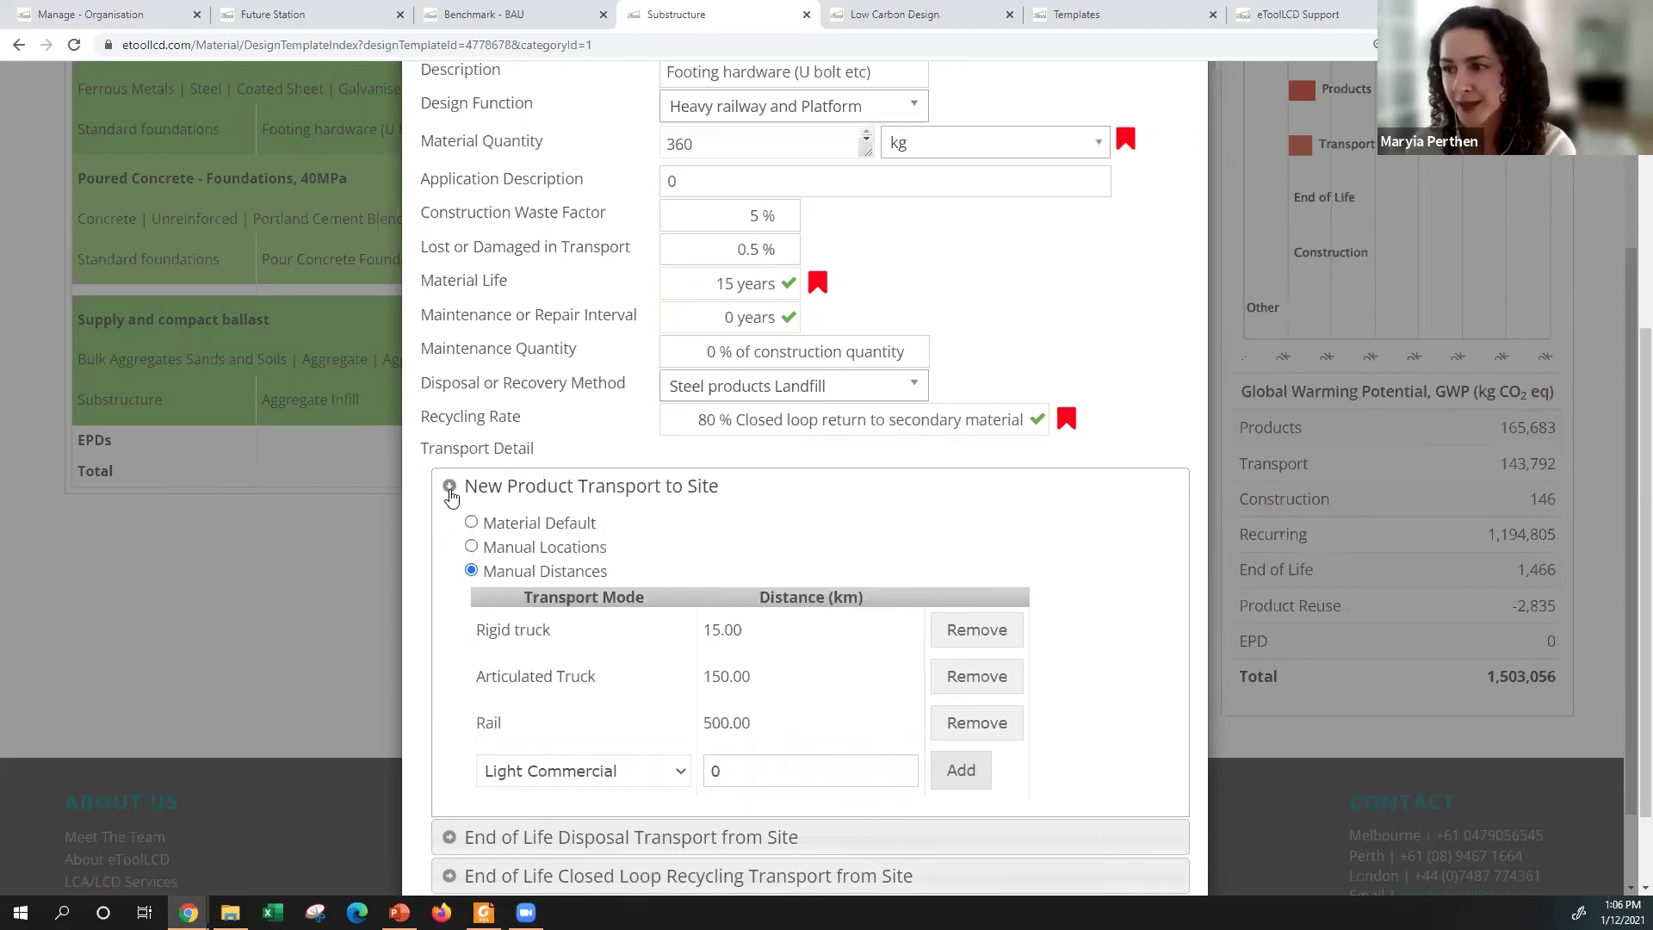
scroll(998, 490, up, 2)
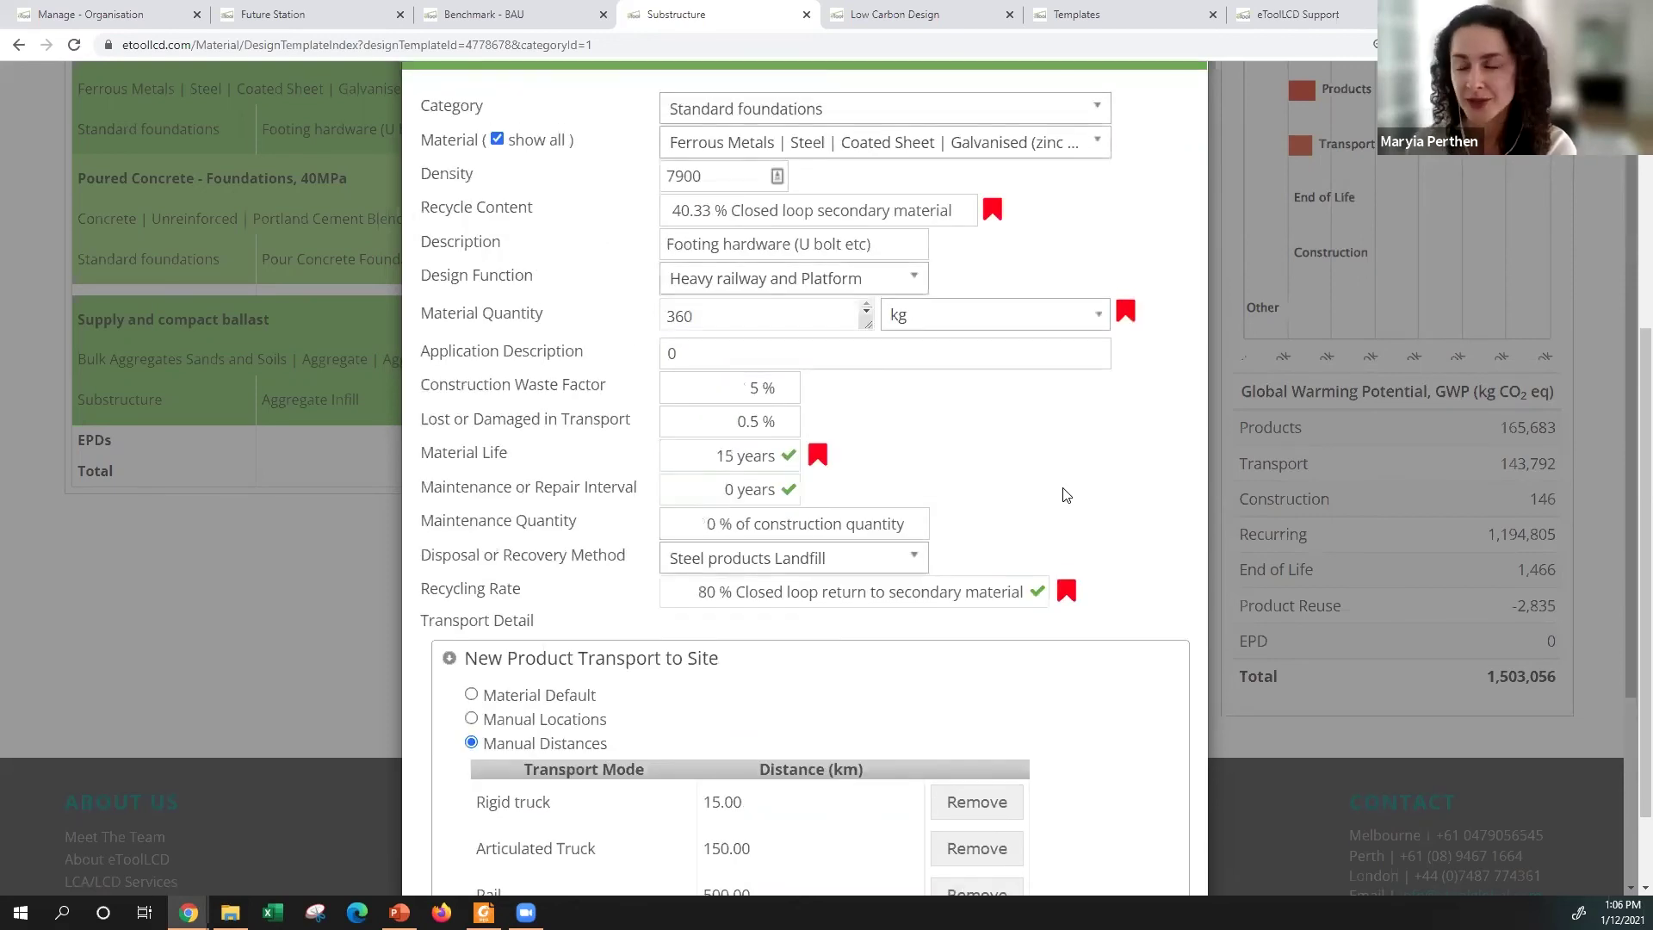
scroll(1066, 492, up, 1)
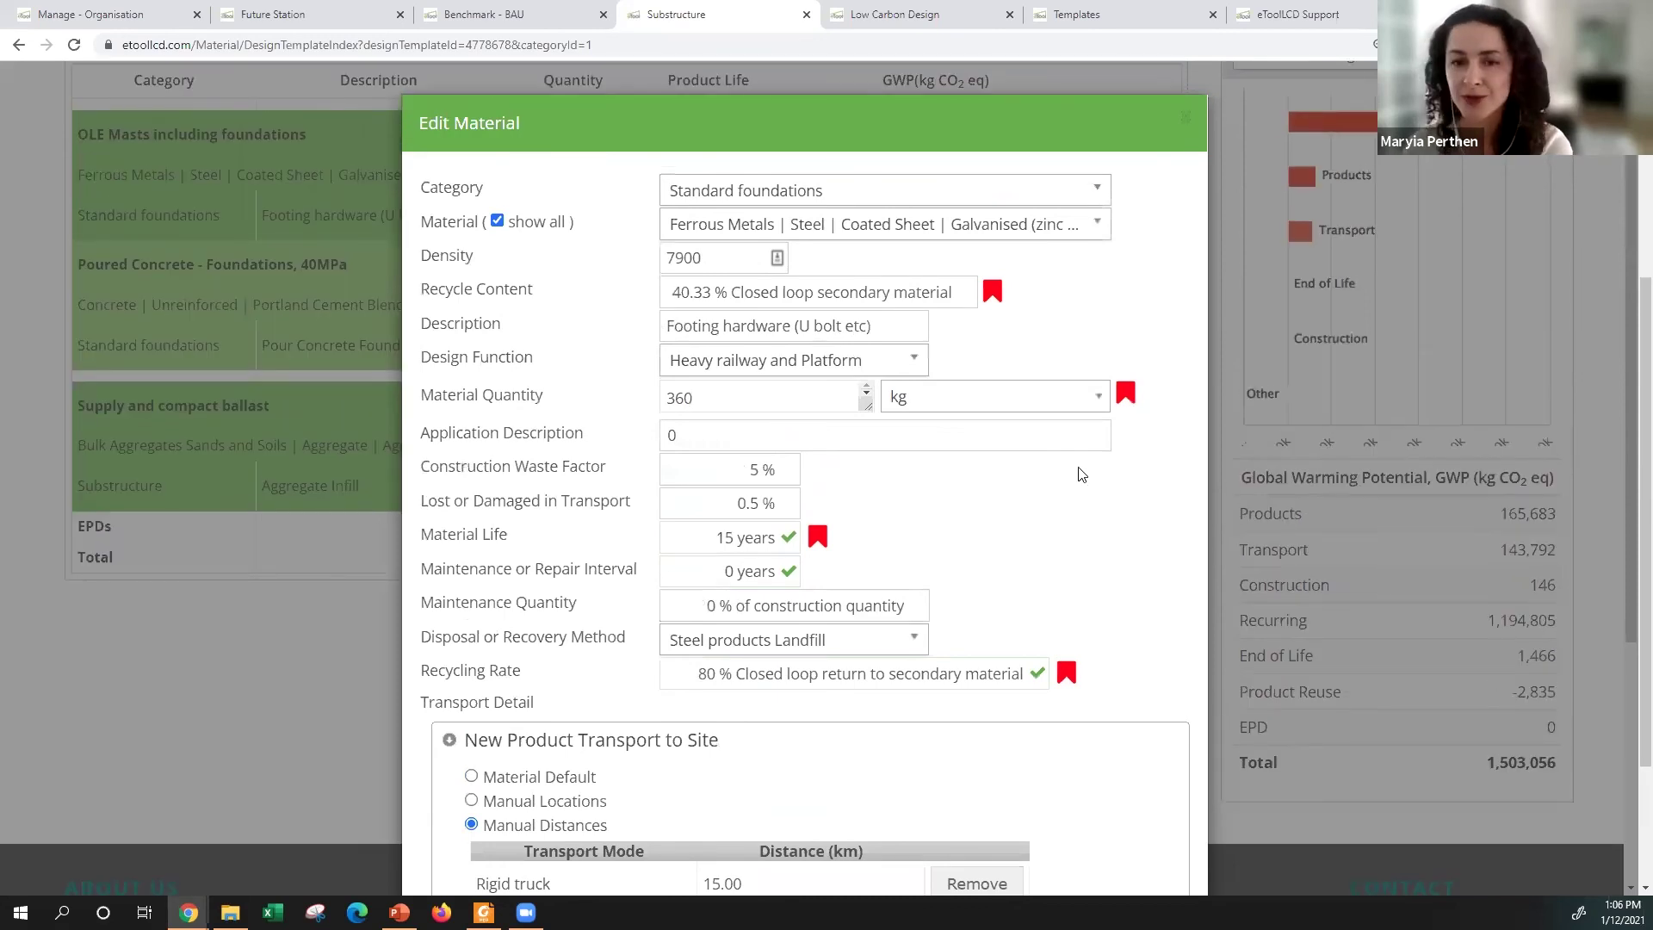
click(1185, 117)
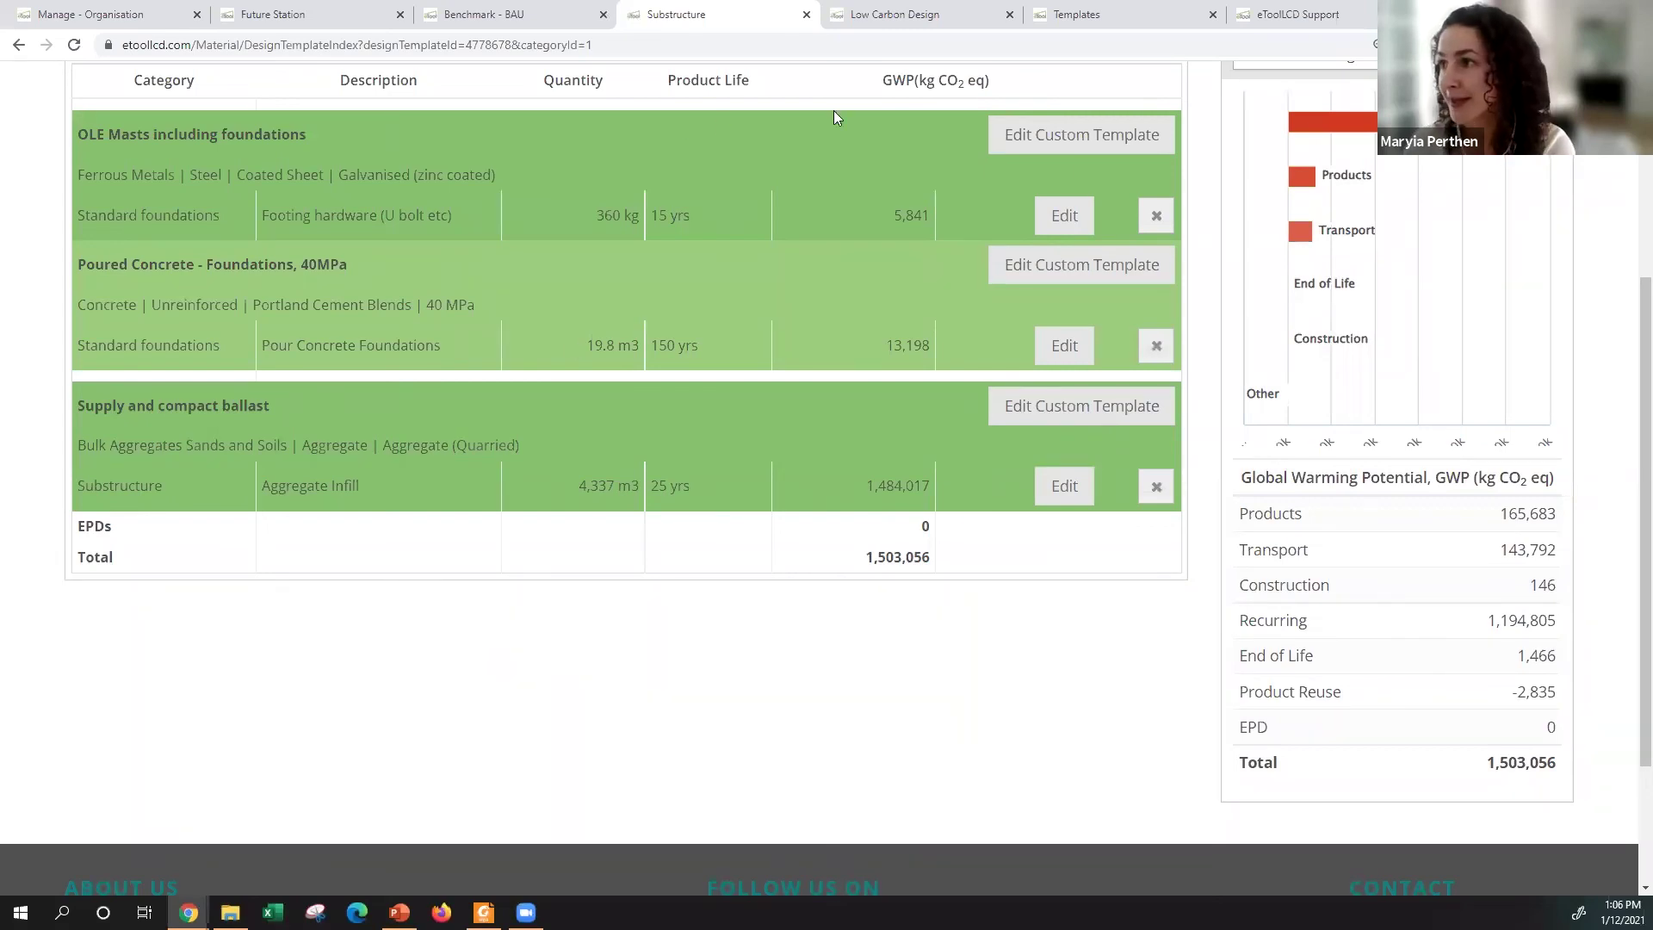
Step: Search the template library for "pavement" and open the Highway pavement template in a separate browser tab
click(1101, 11)
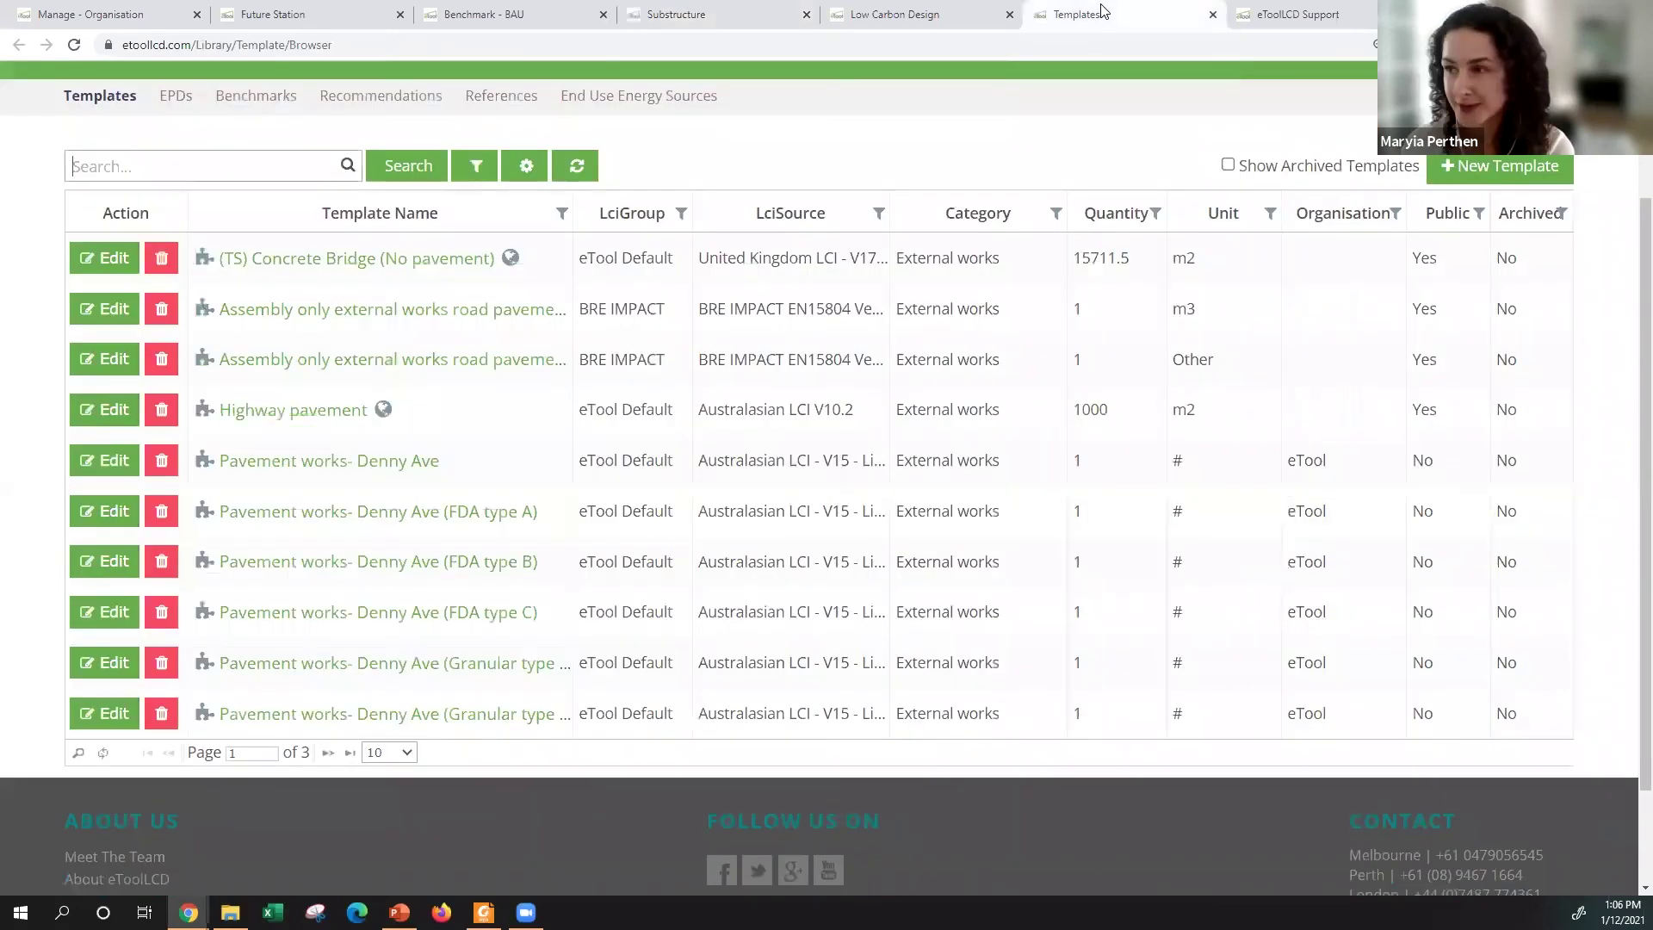
click(236, 176)
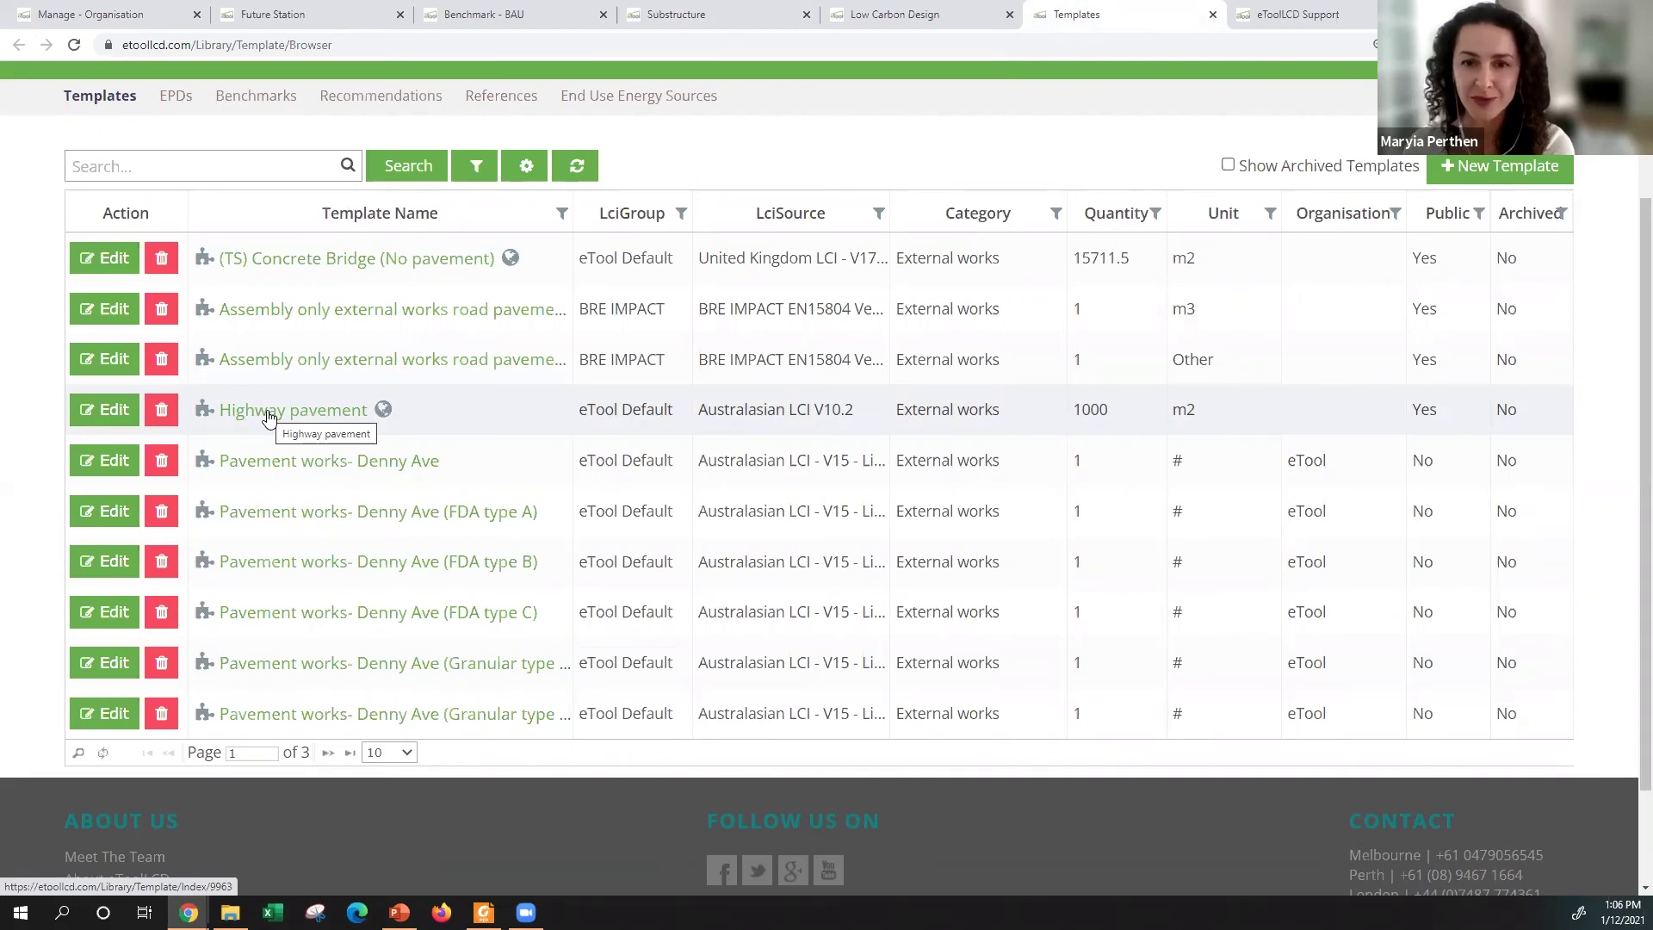
click(241, 161)
text(pavement)
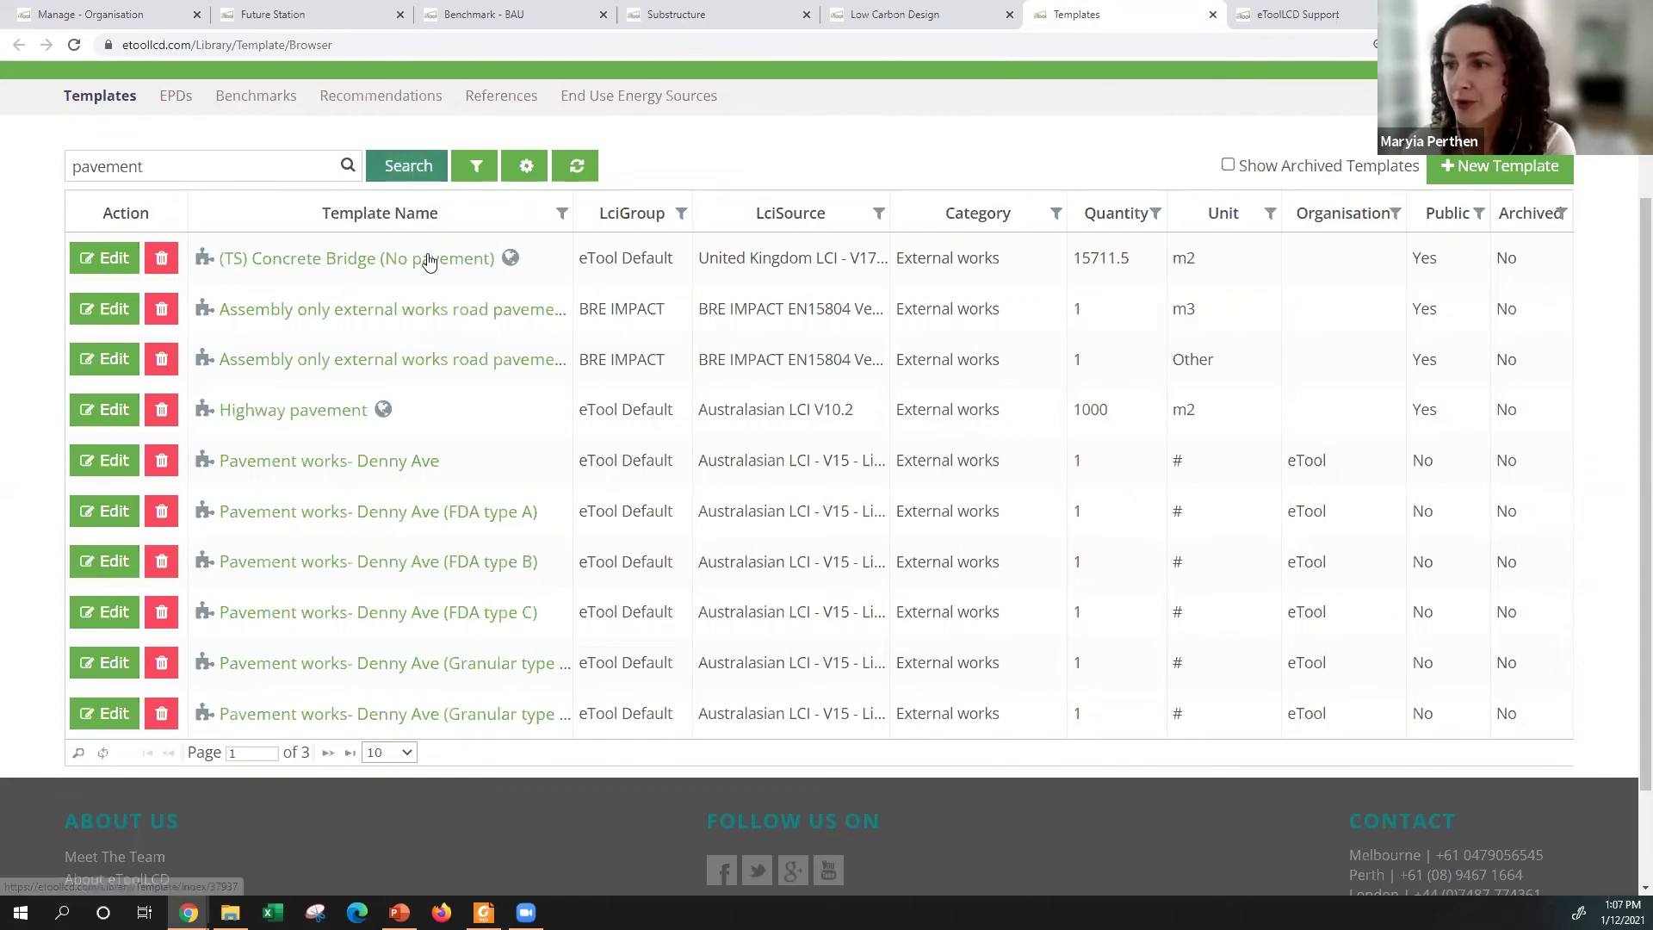
right_click(255, 417)
click(306, 431)
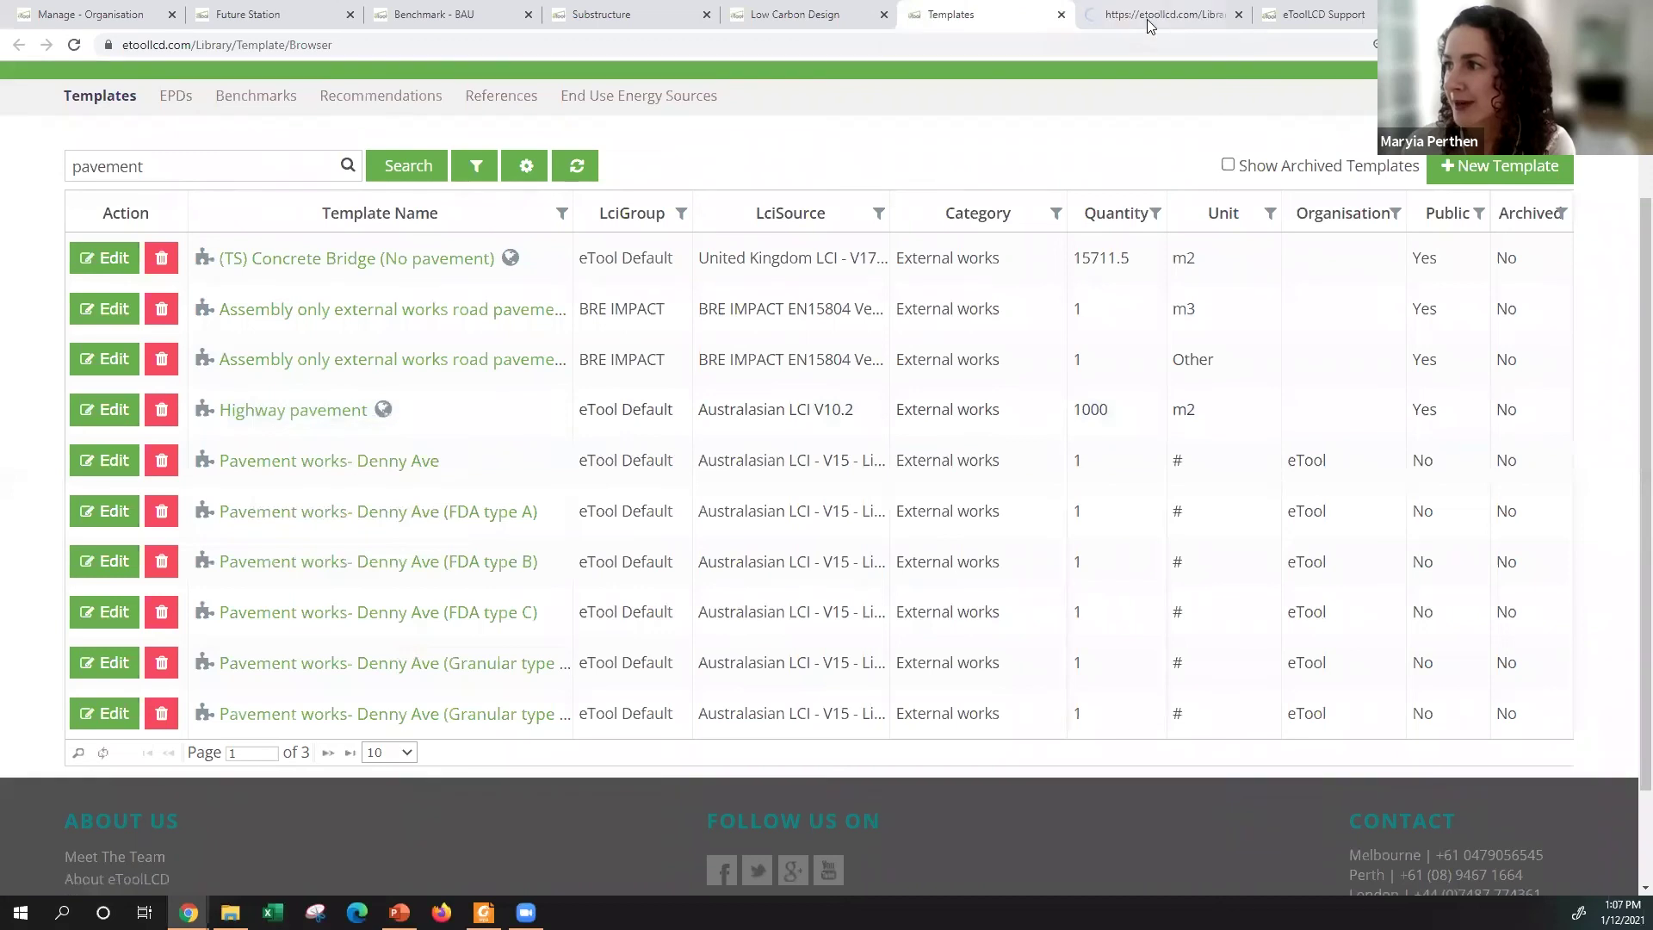
Step: Search the template library for "lighting" and open the Highway Lighting – Standard template in a separate browser tab
click(187, 166)
drag(187, 165, 76, 166)
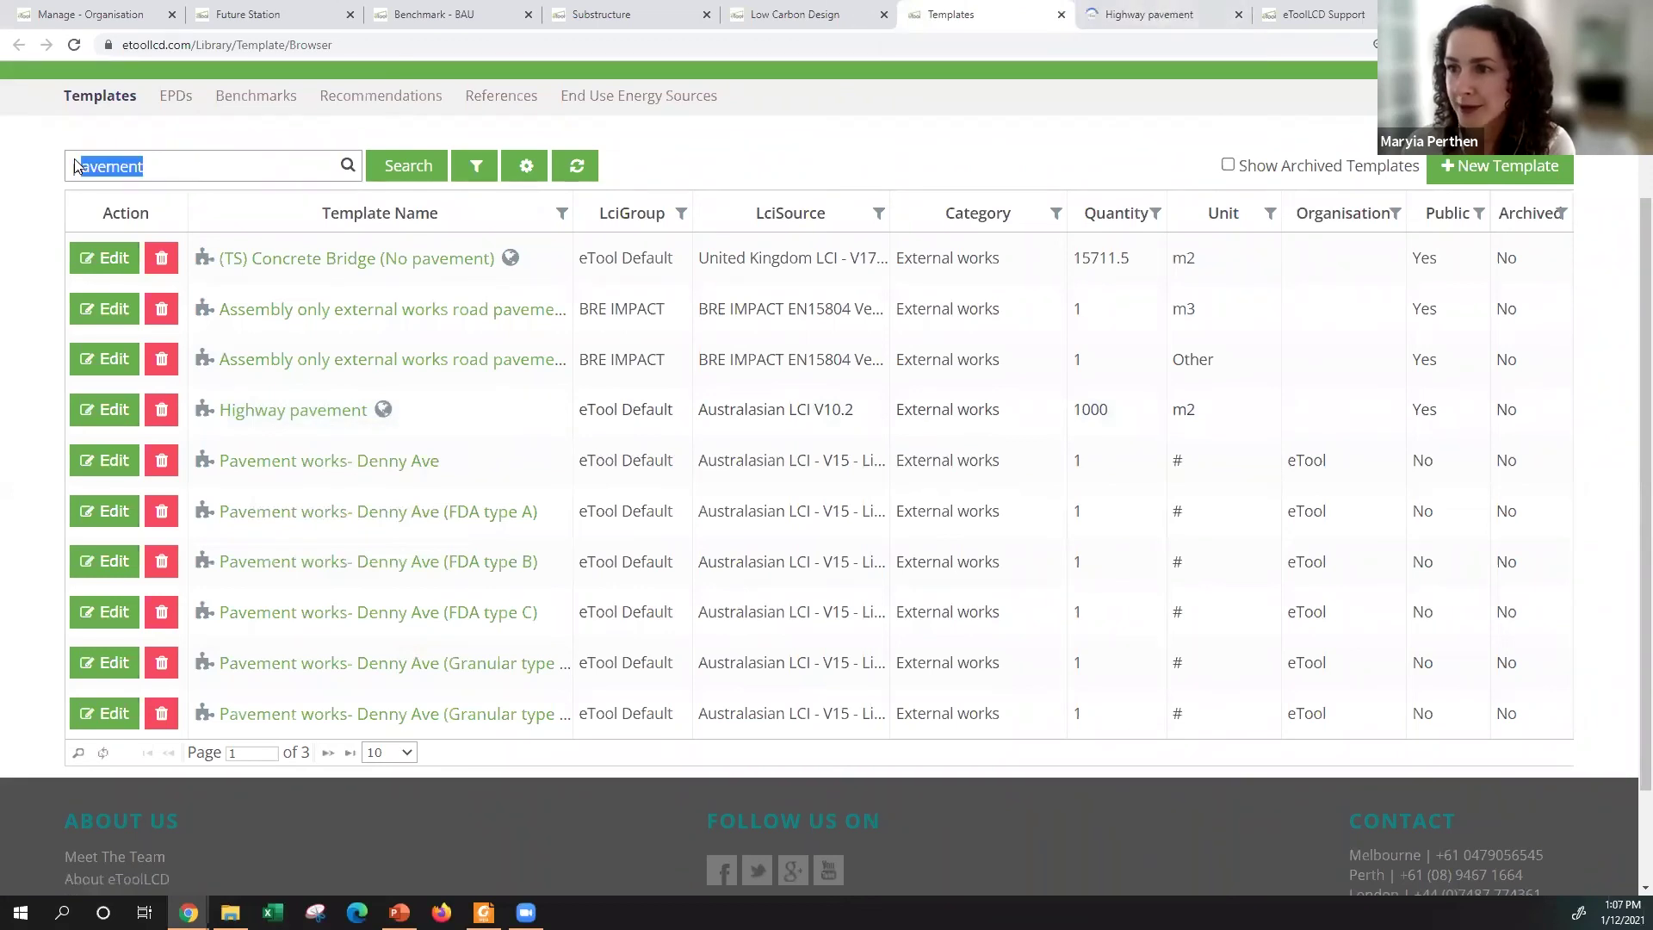
text(lighting)
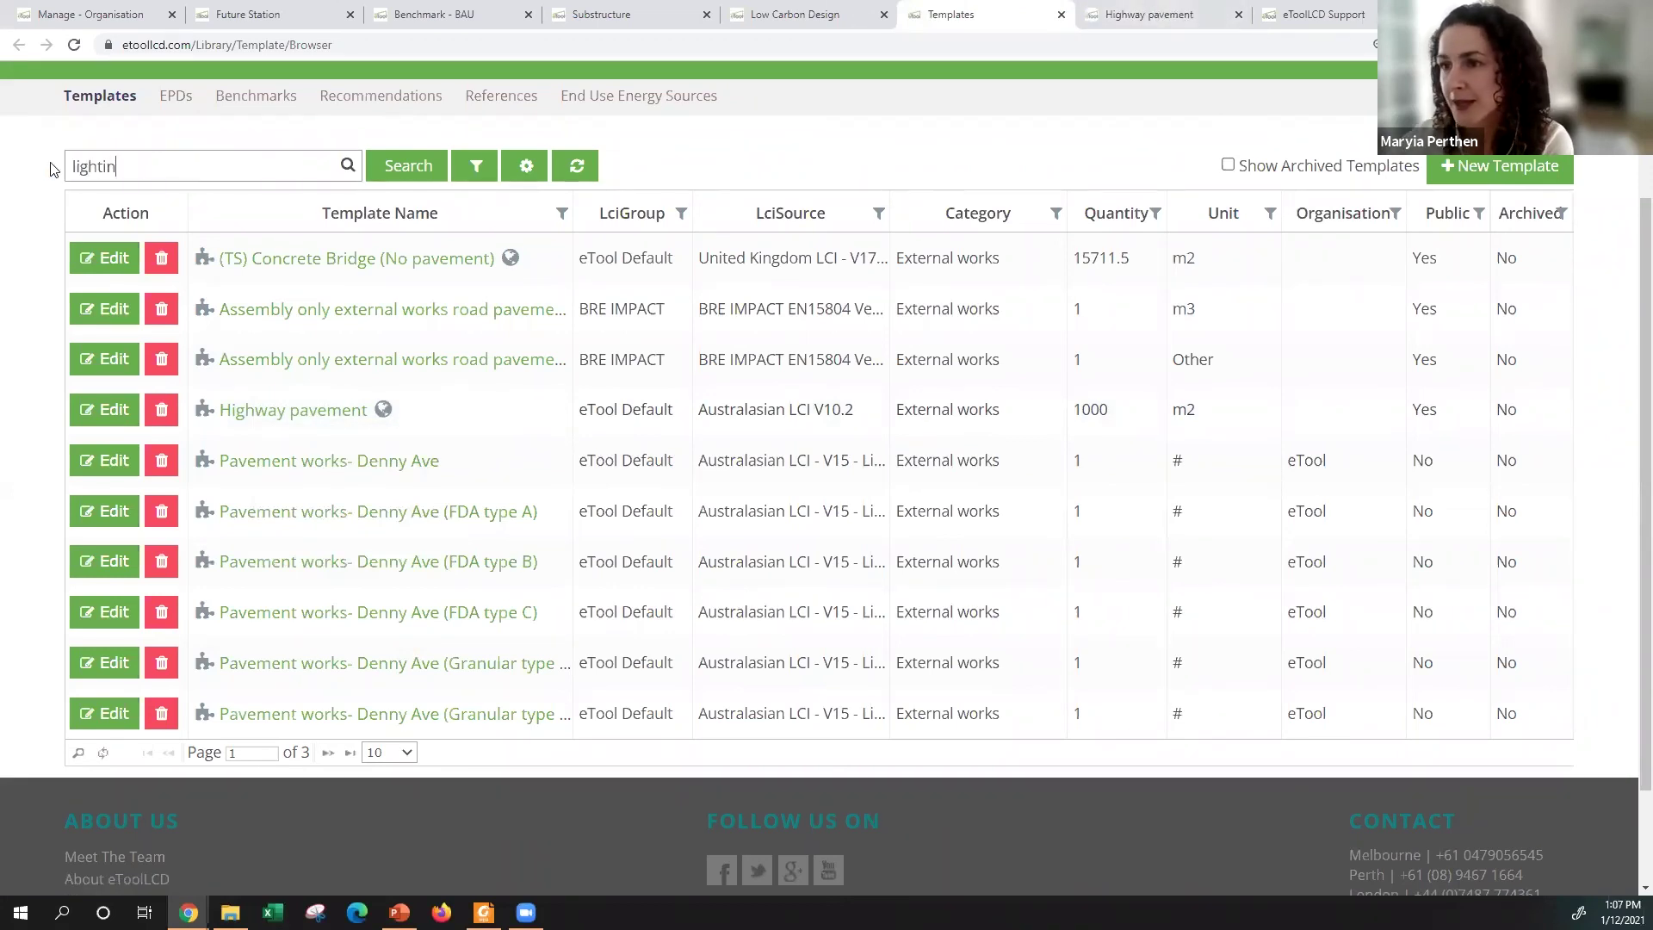
click(406, 171)
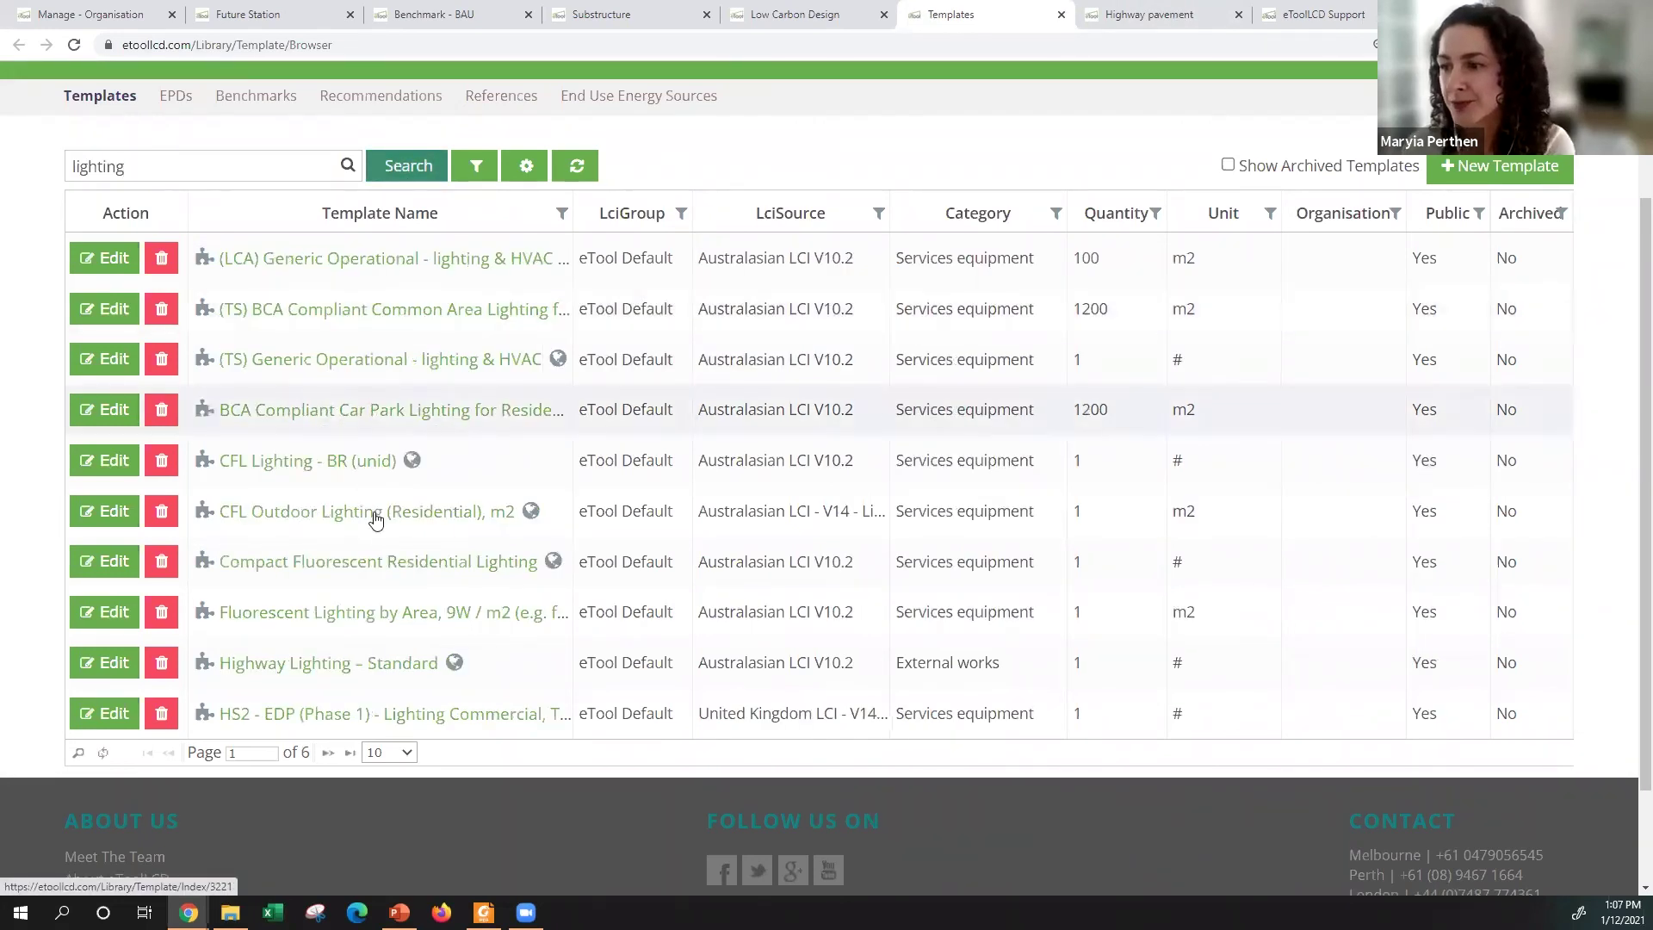
right_click(308, 668)
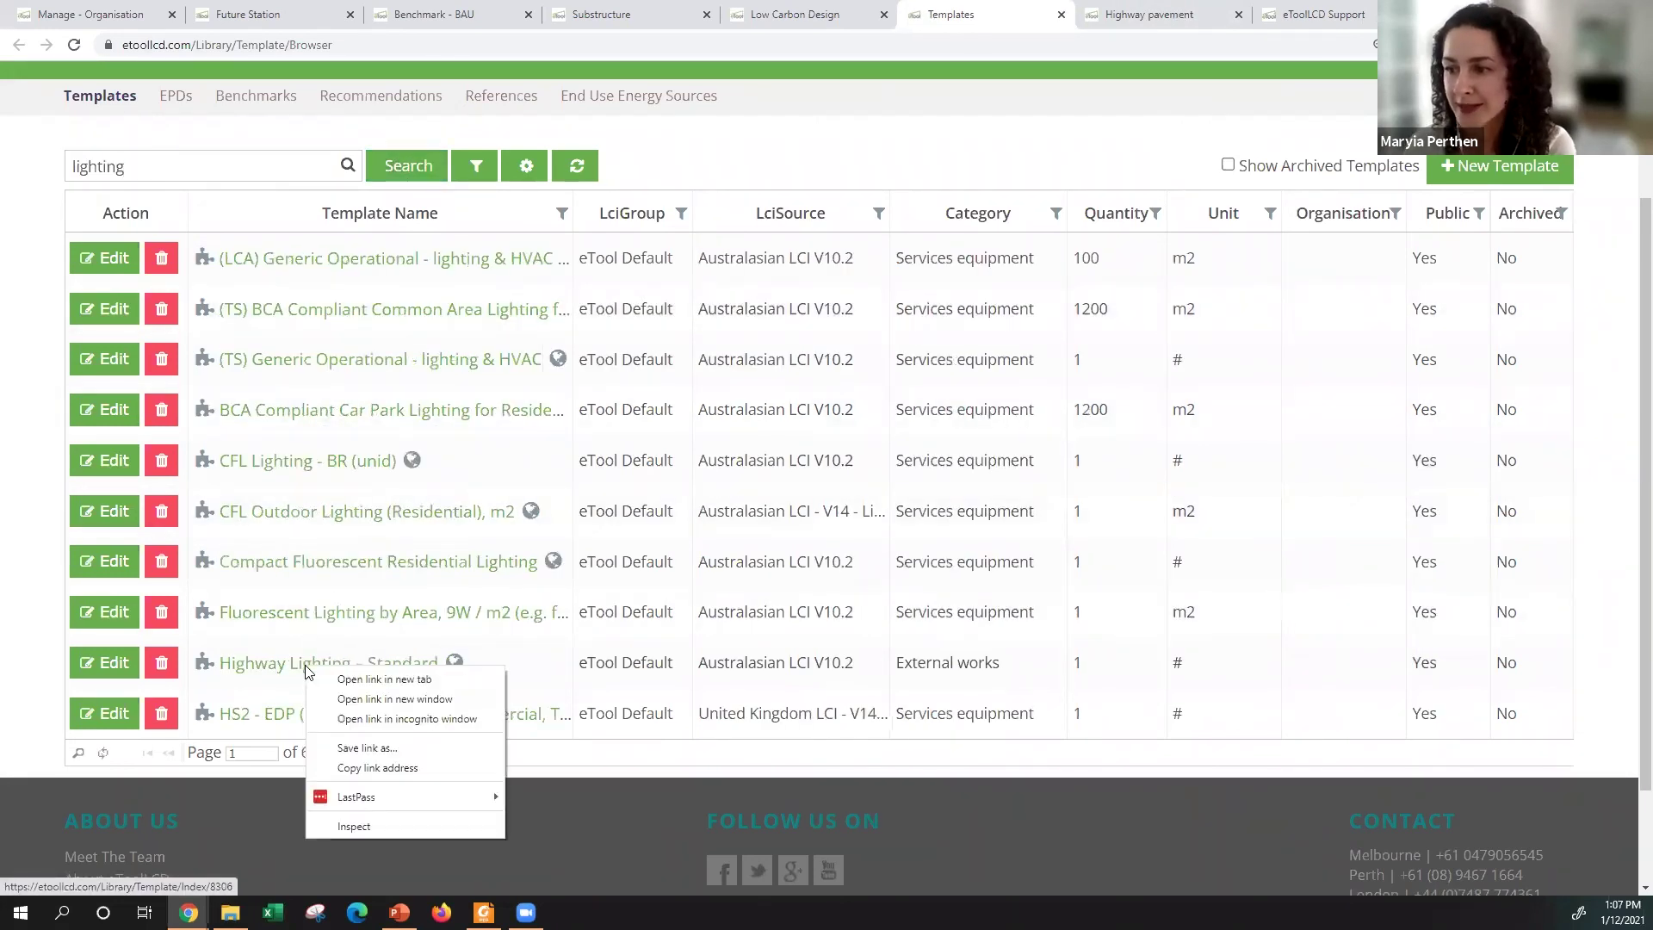
click(384, 680)
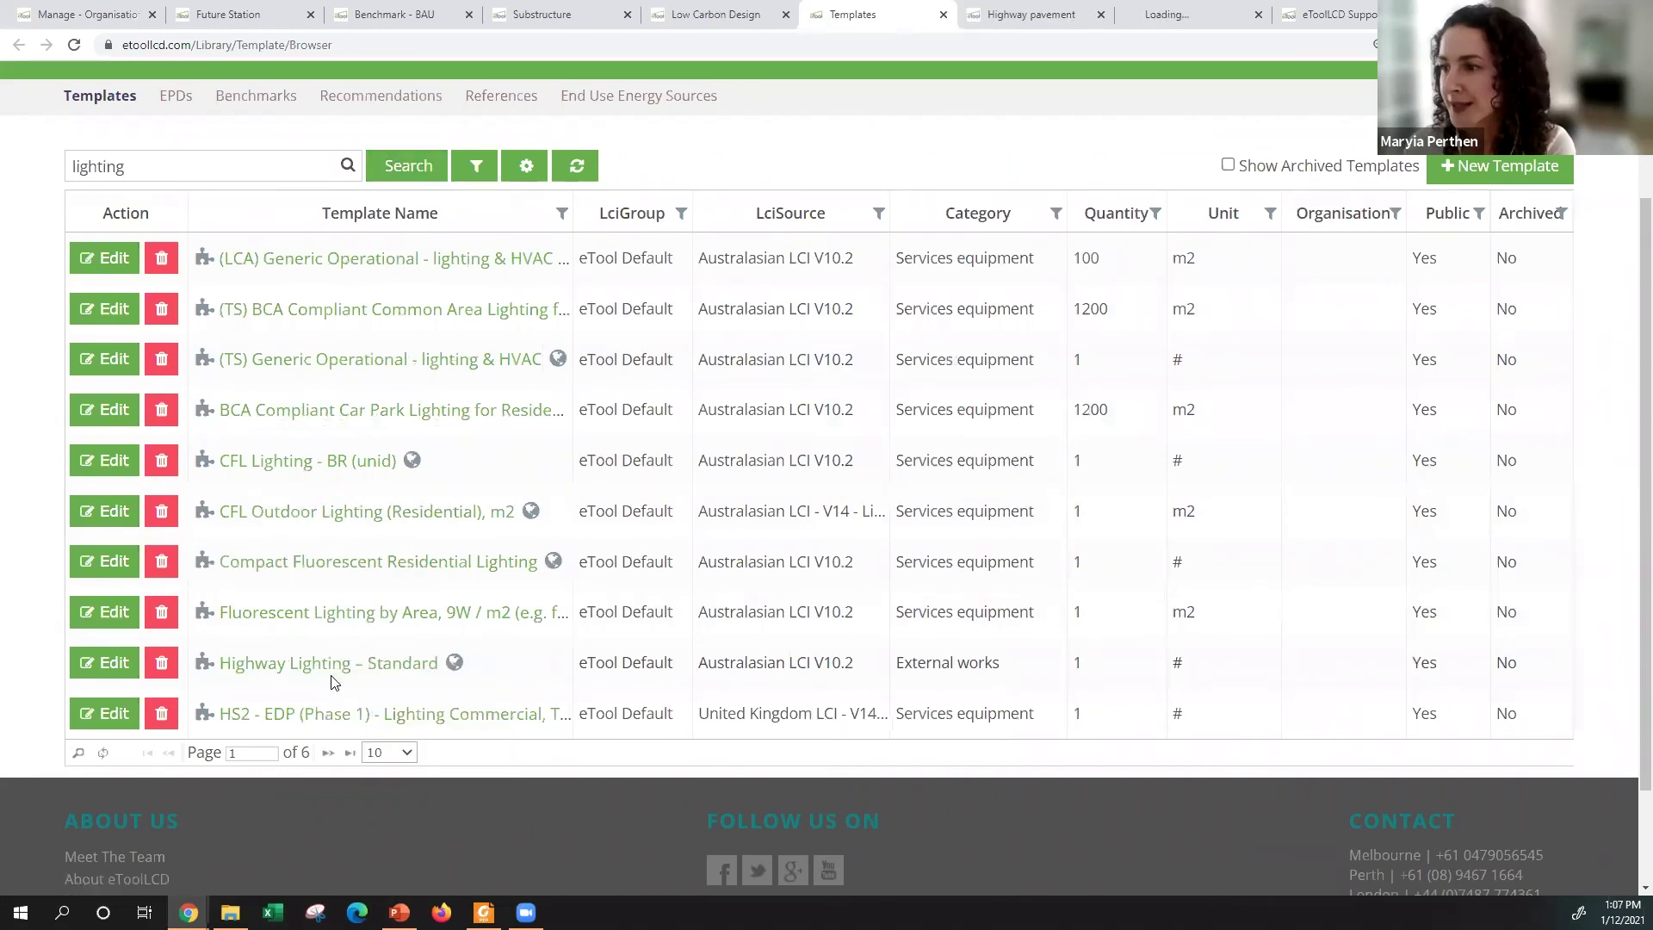
Step: Show the nested templates of Highway pavement and review the GWP of its asphalt, limestone and subgrade layers
click(1037, 11)
click(217, 458)
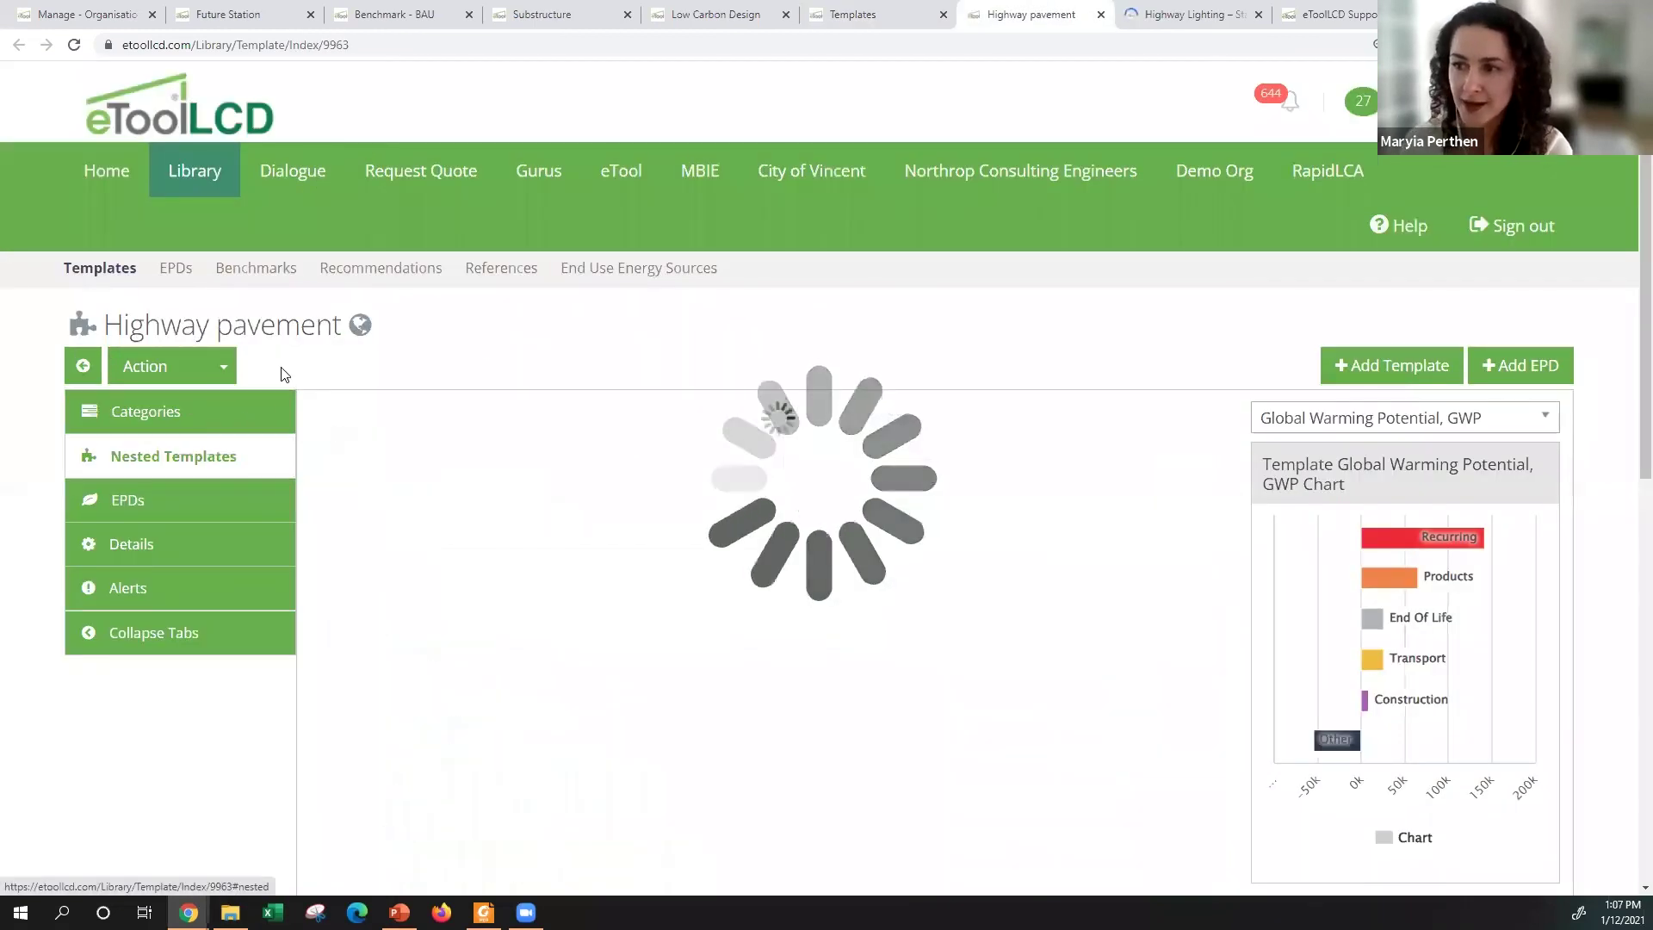
scroll(353, 430, down, 1)
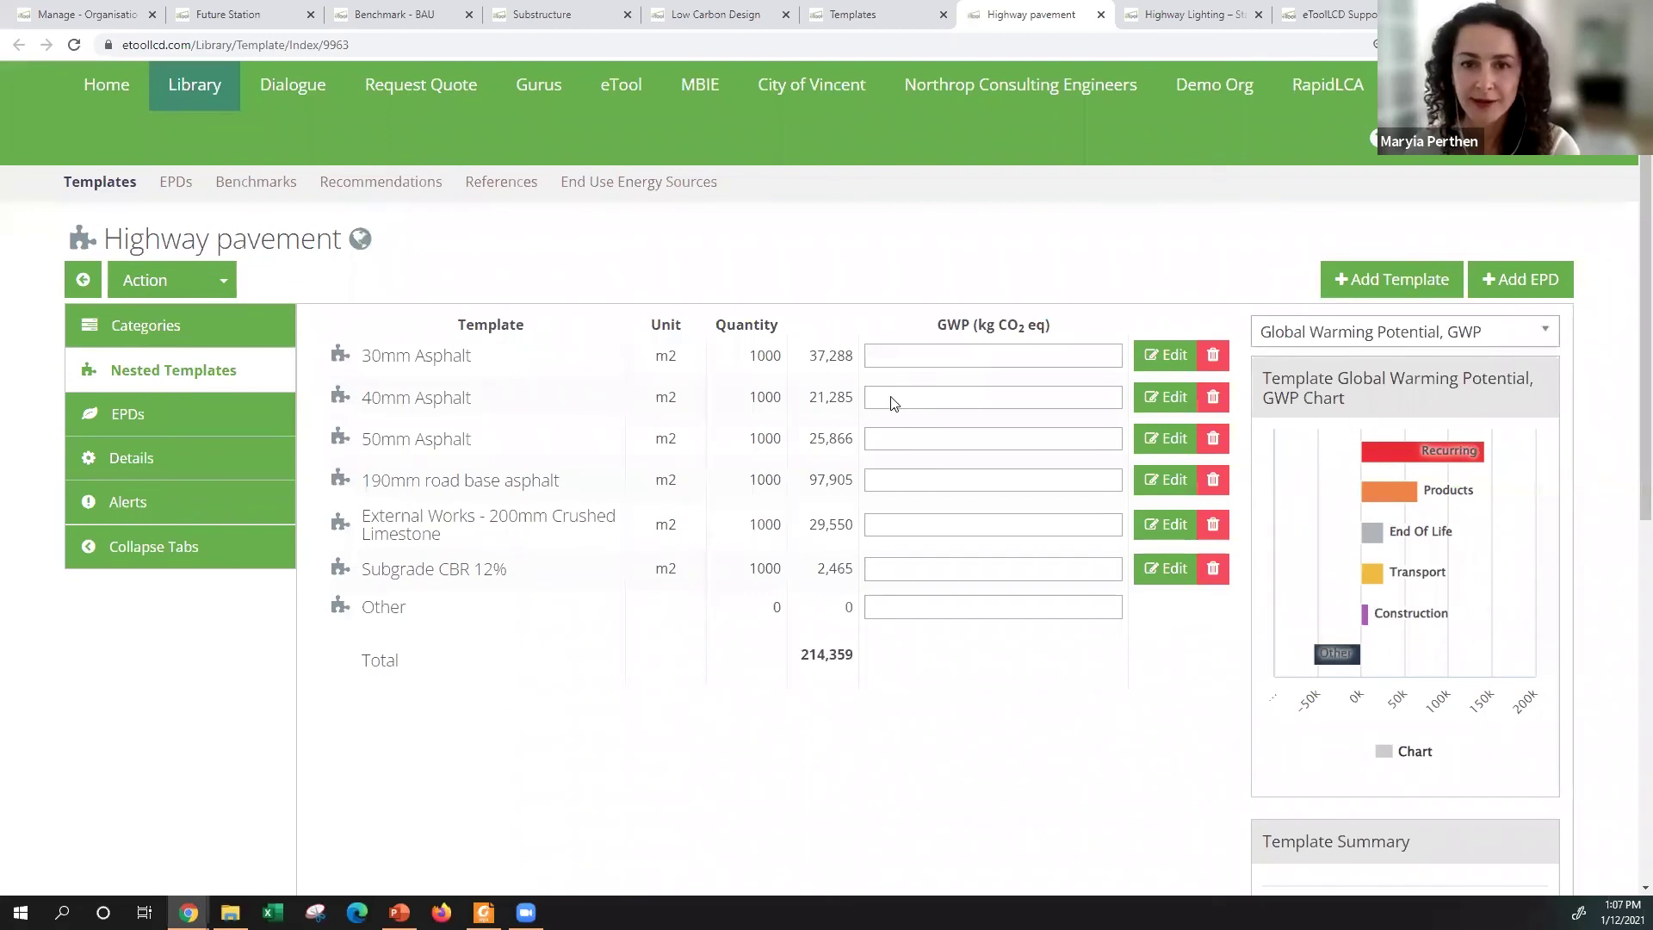
scroll(1365, 508, down, 2)
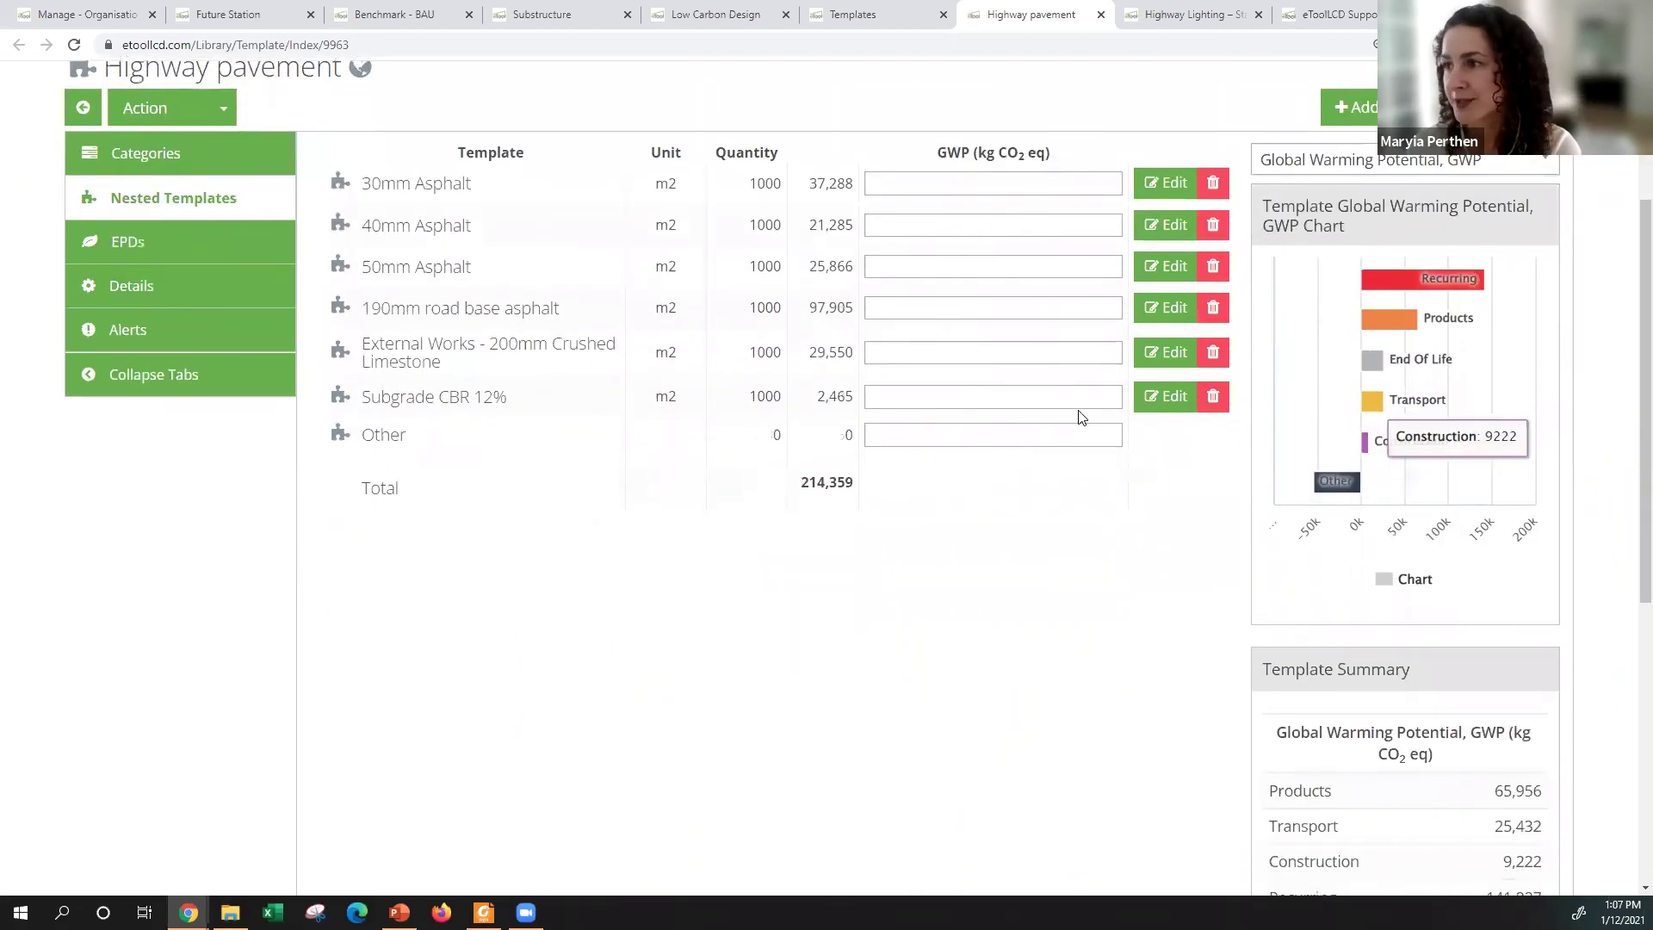
Step: Review the nested templates of Highway Lighting – Standard and inspect its Operational Energy category before returning to the template overview
click(1192, 14)
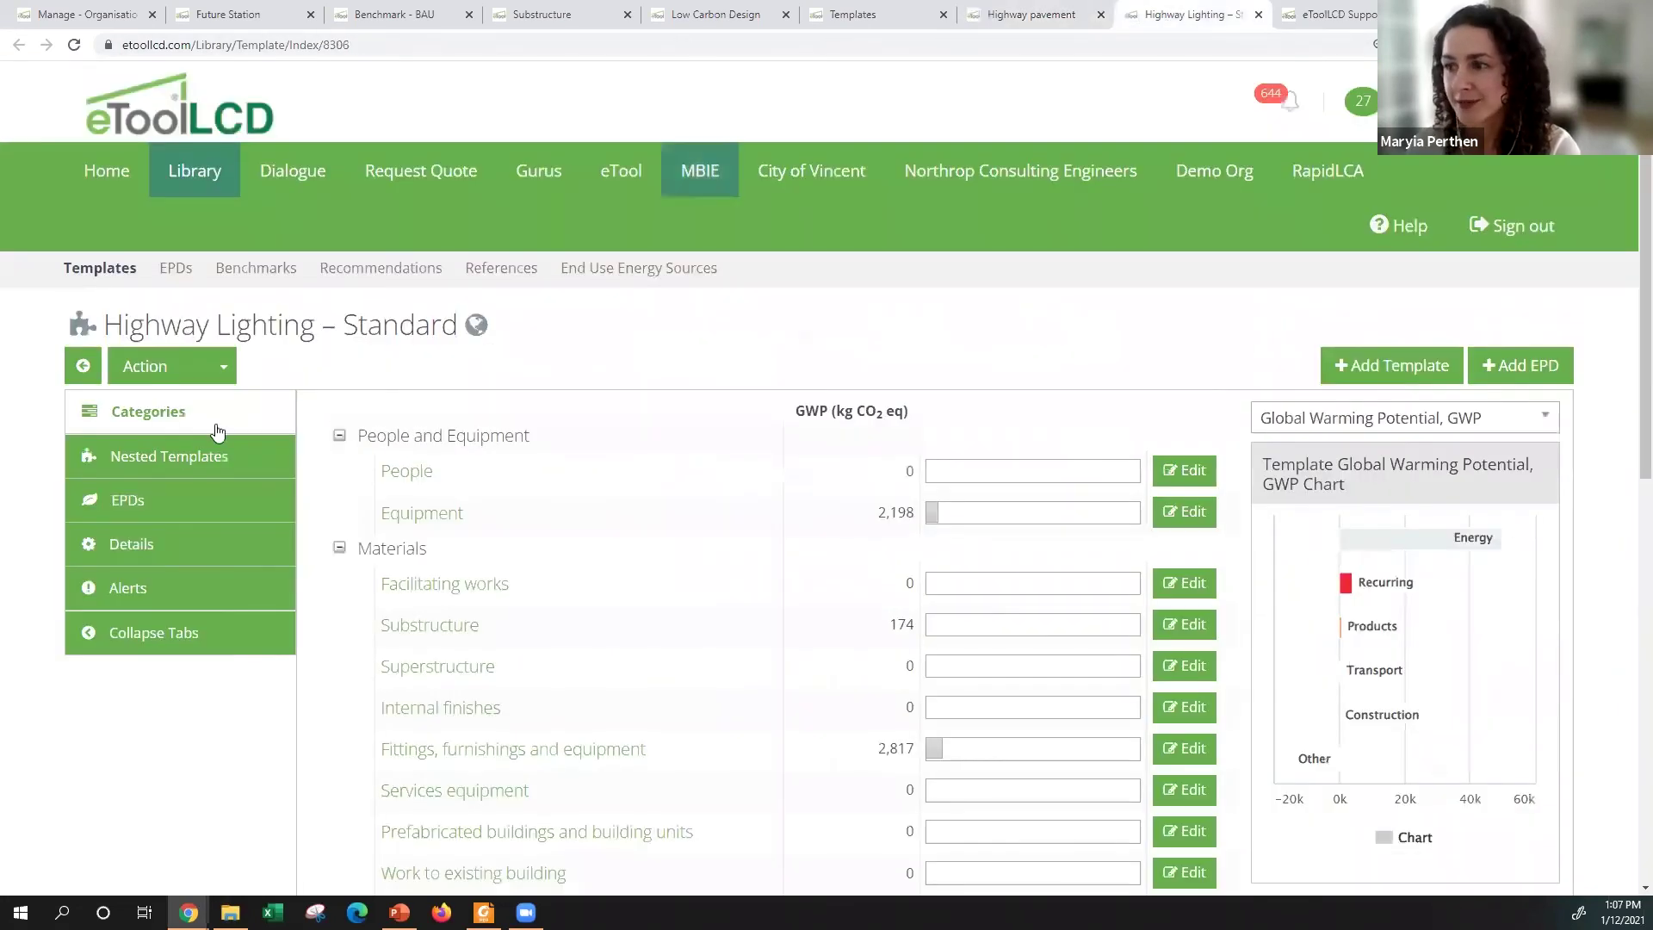
click(174, 465)
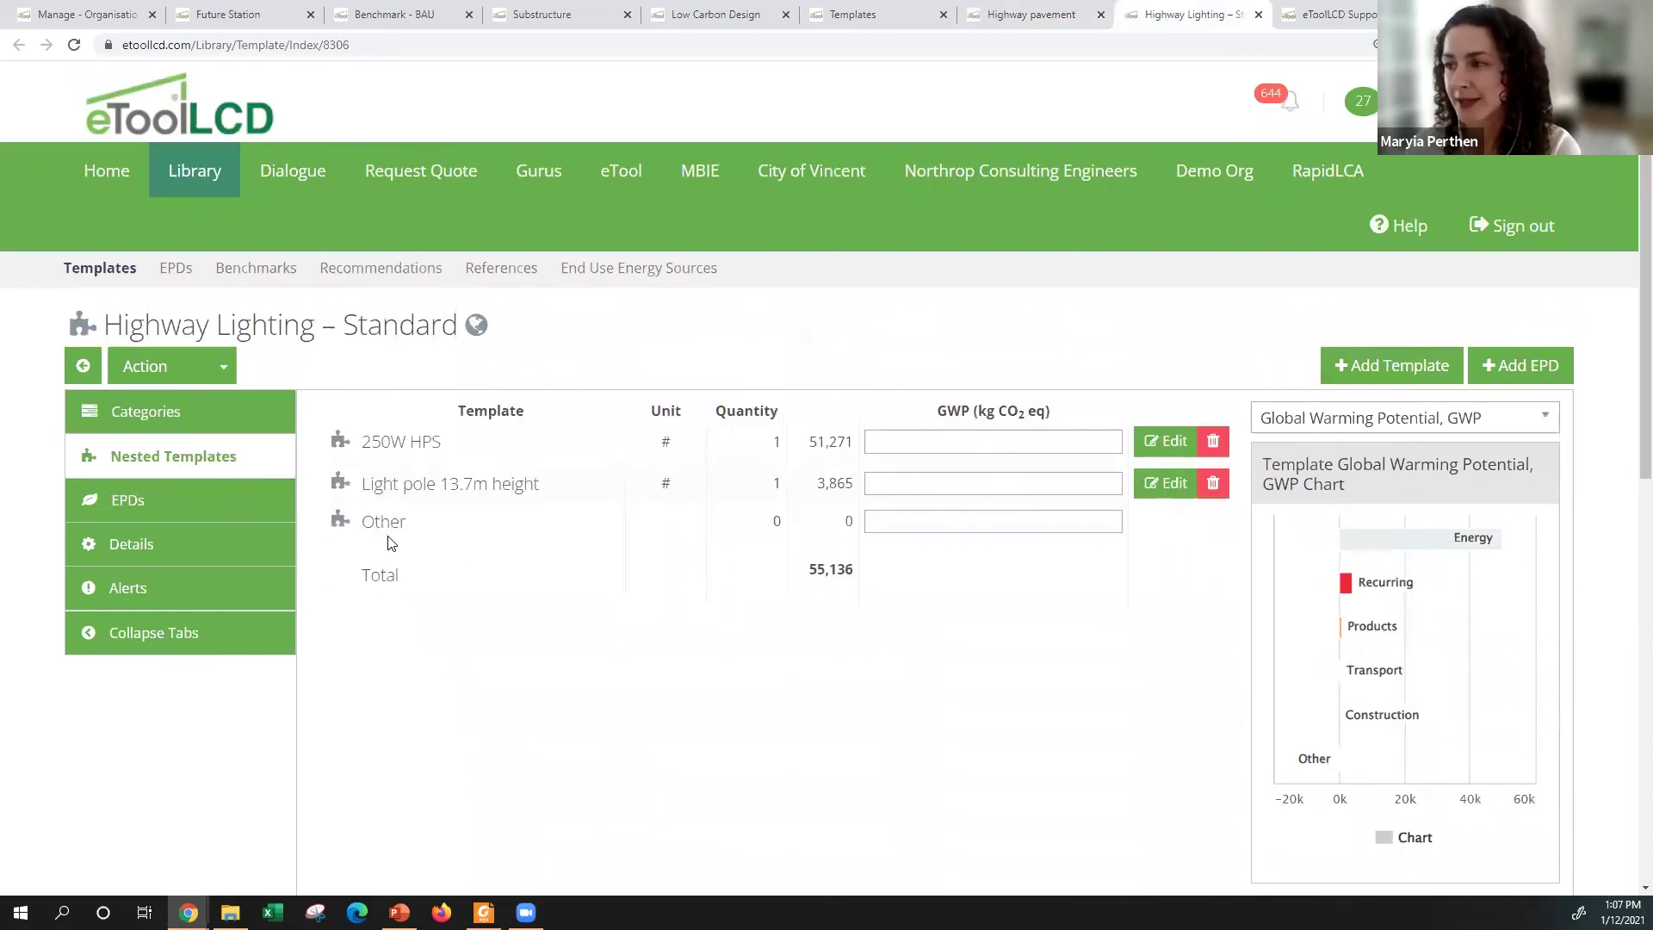
click(211, 420)
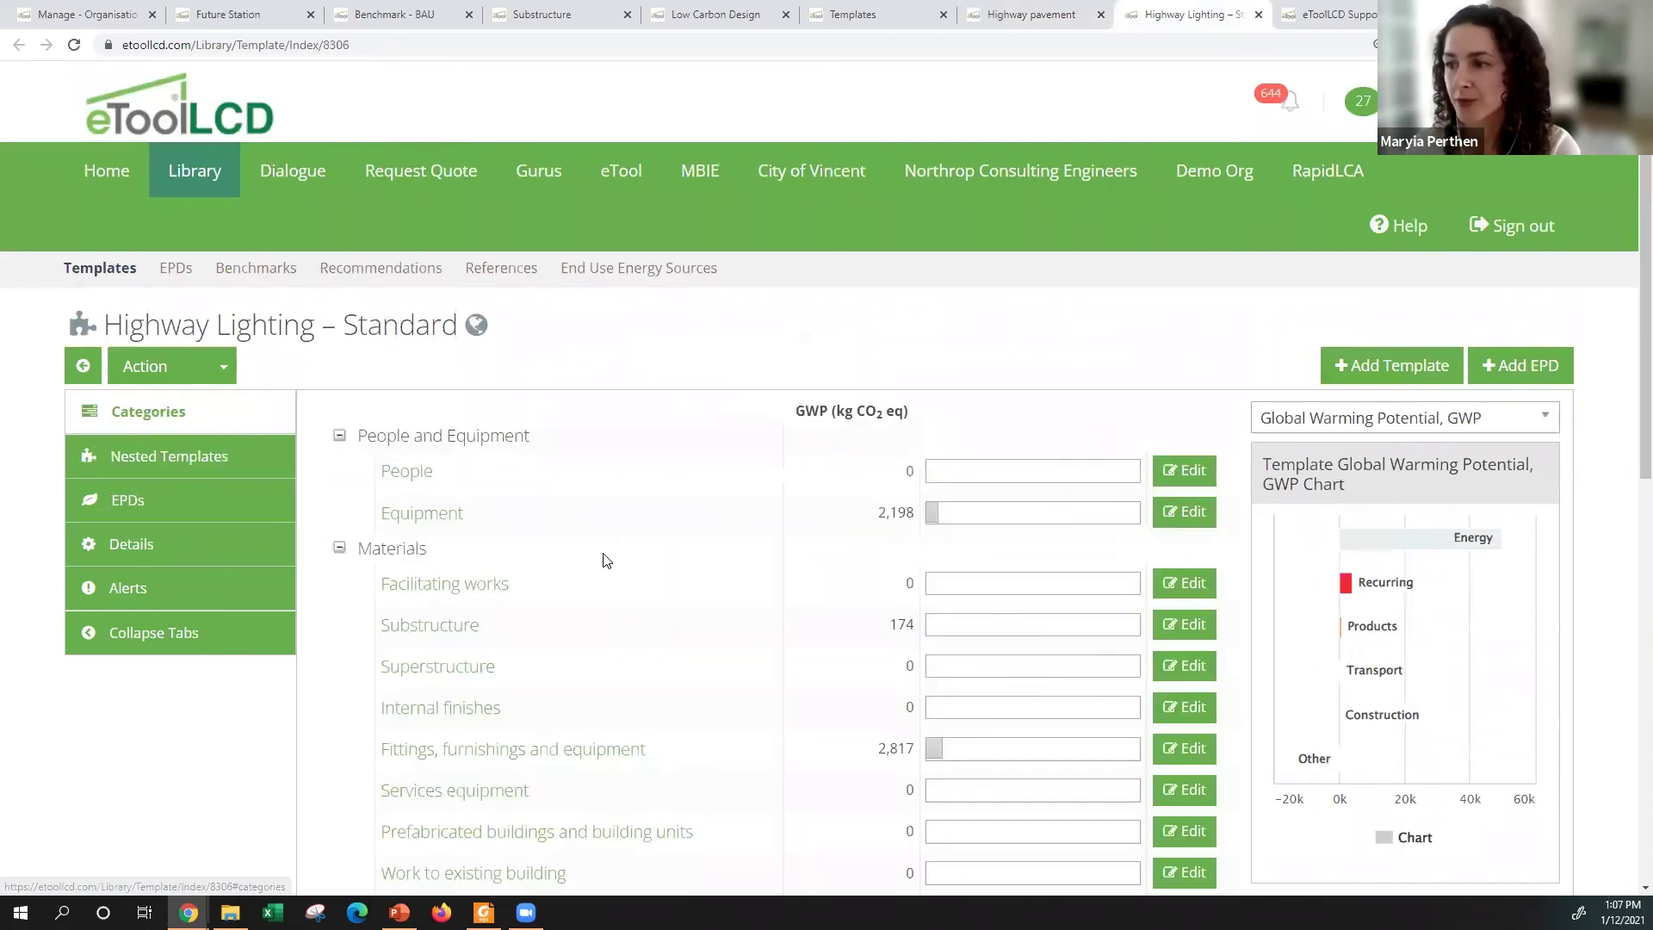
scroll(607, 561, down, 7)
click(428, 469)
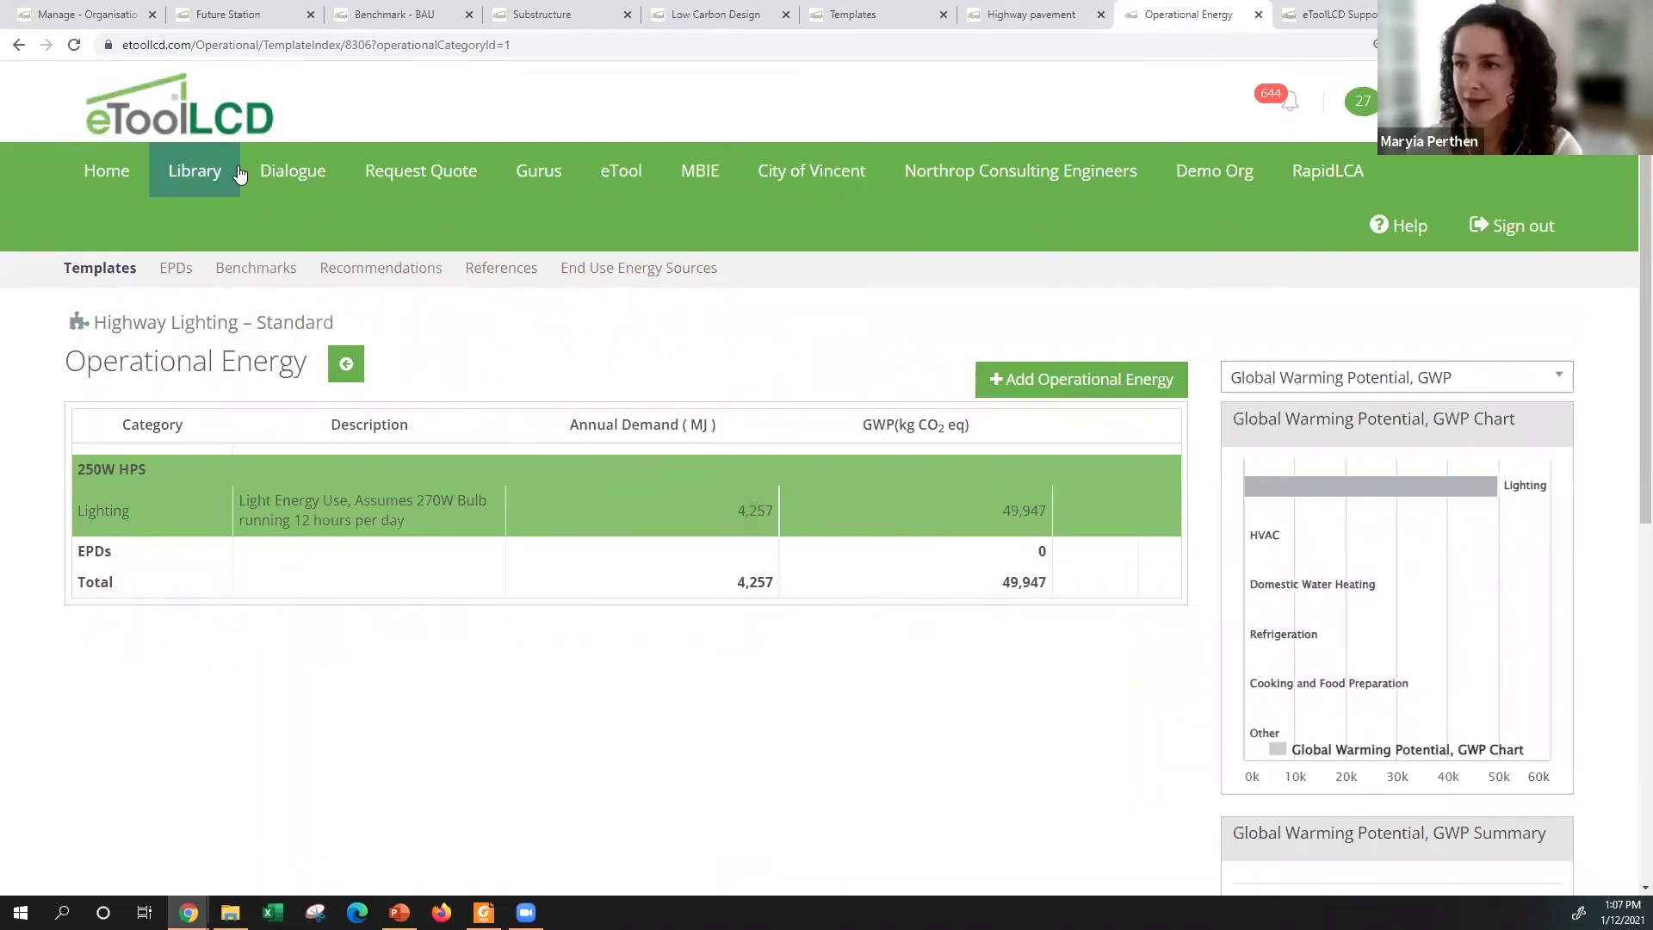
click(19, 50)
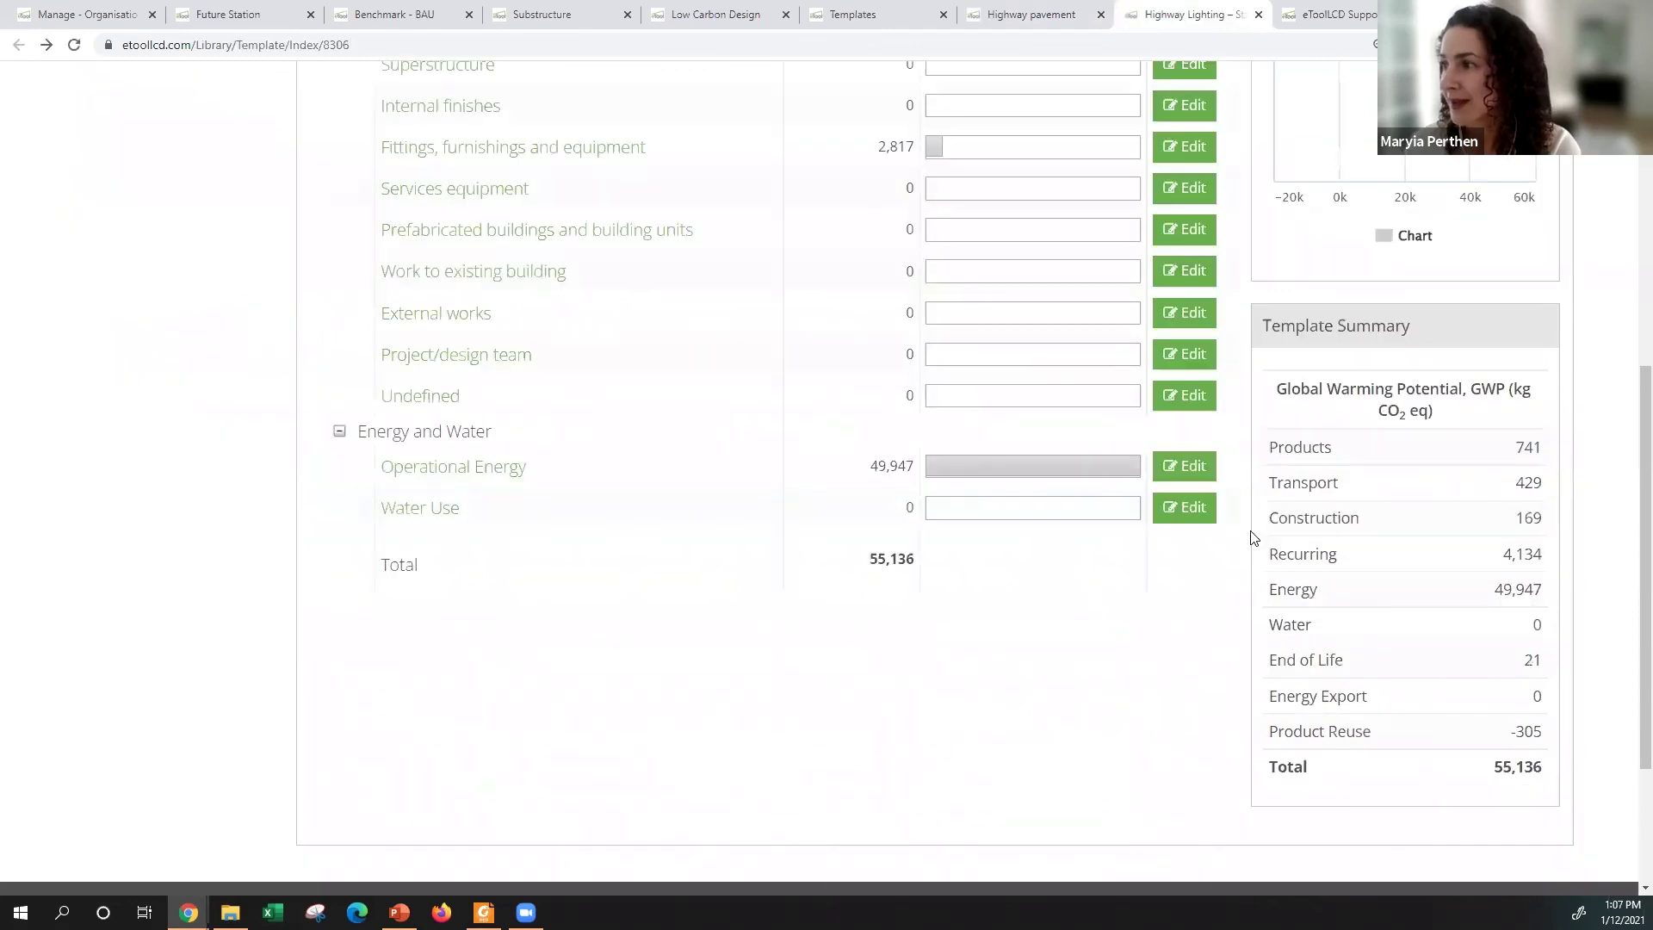
scroll(1212, 486, up, 2)
Step: Return to the Highway pavement template and switch to the ISCA webinar presentation in PowerPoint
click(1063, 22)
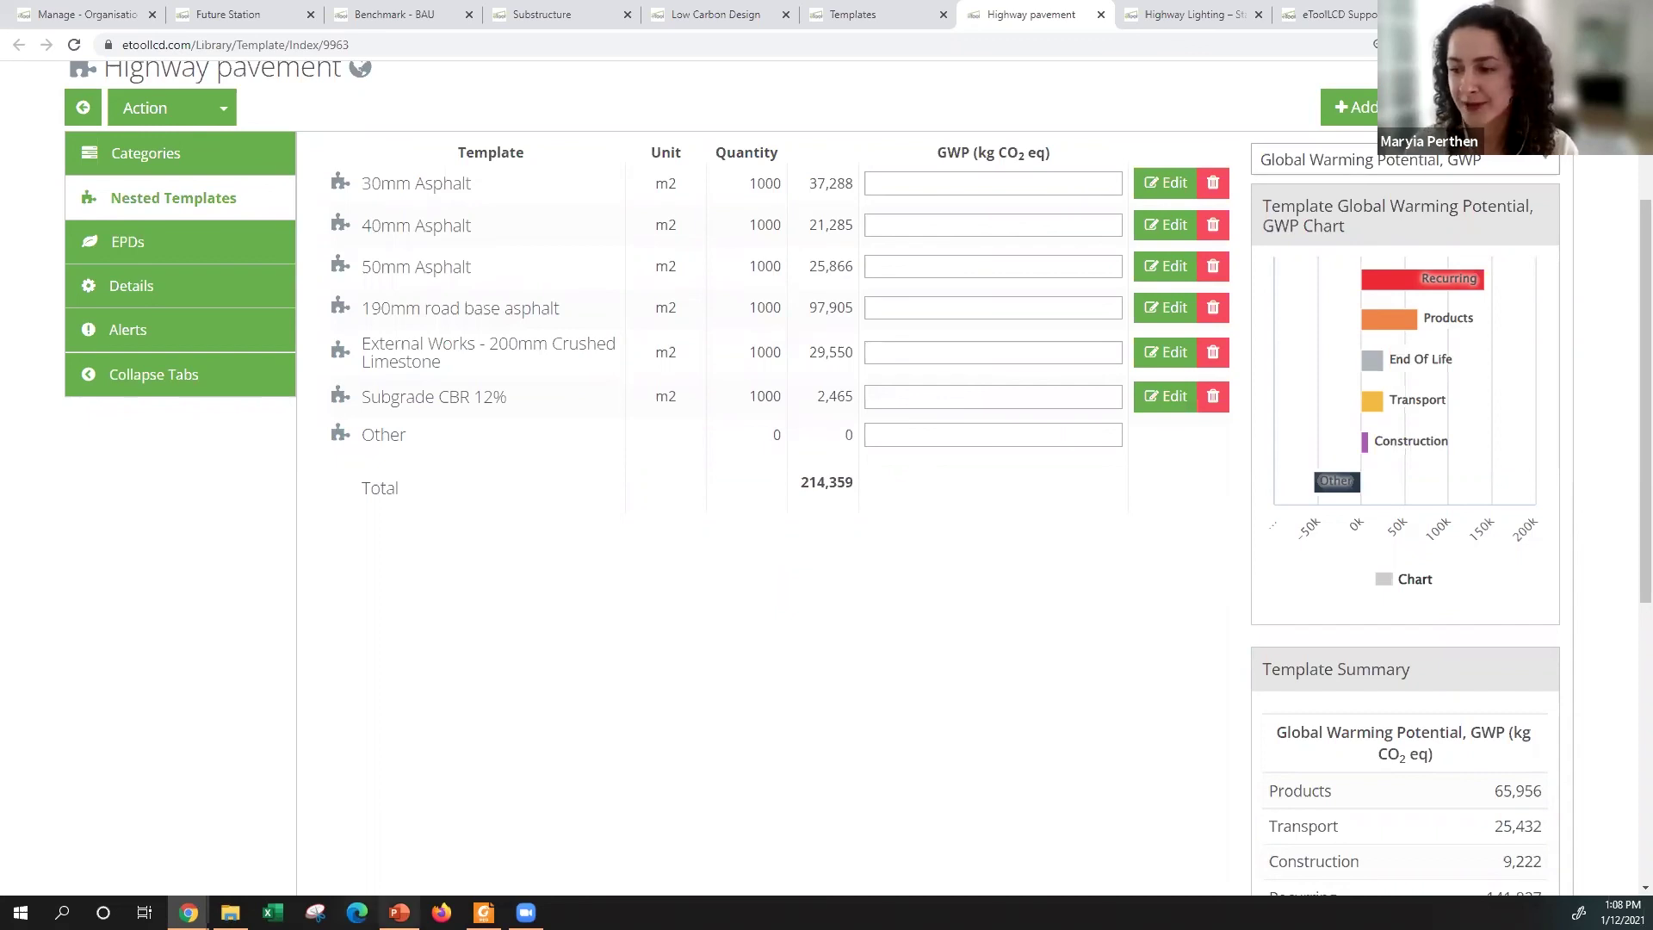
mouse_move(398, 912)
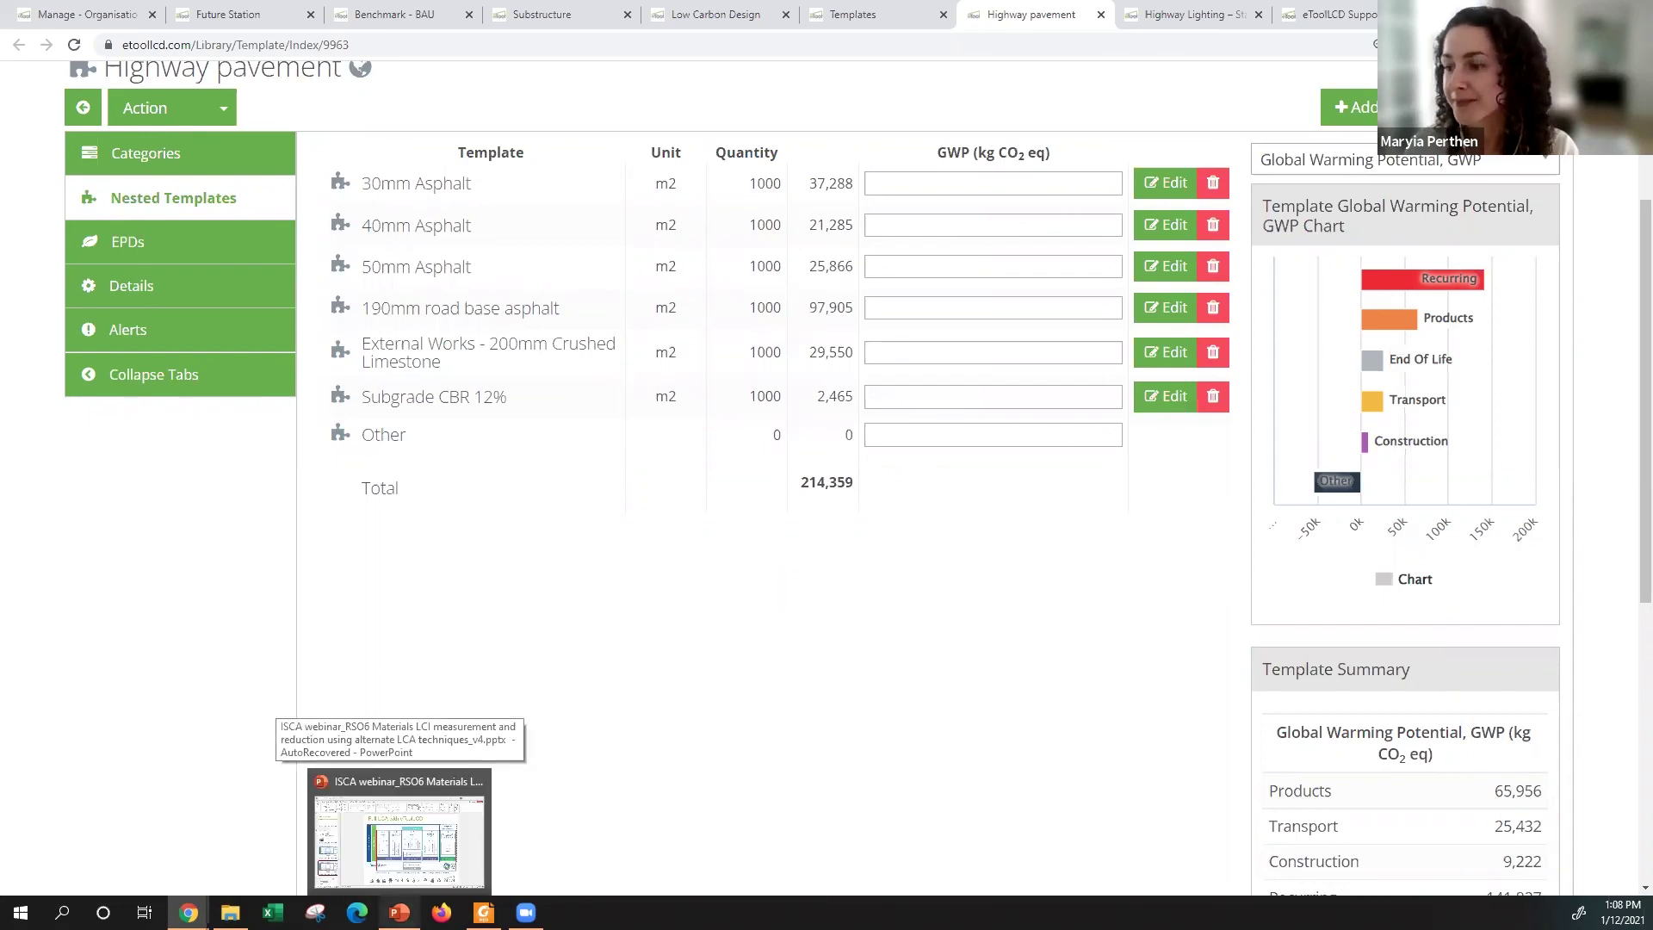
click(398, 831)
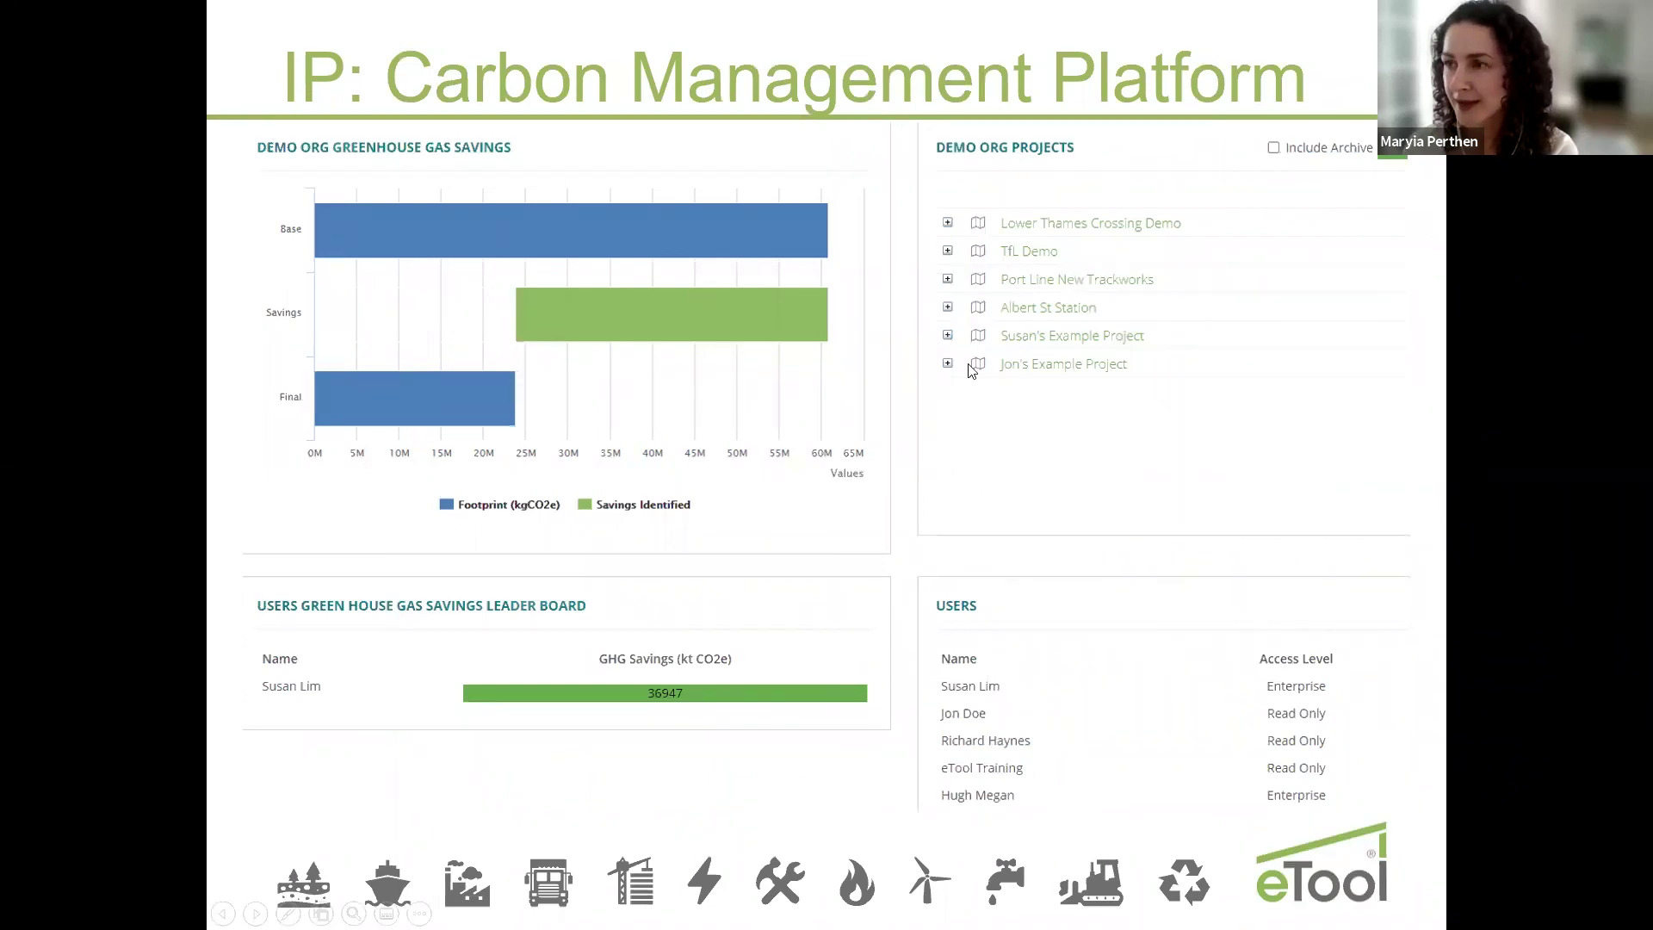
key(Right)
key(Right)
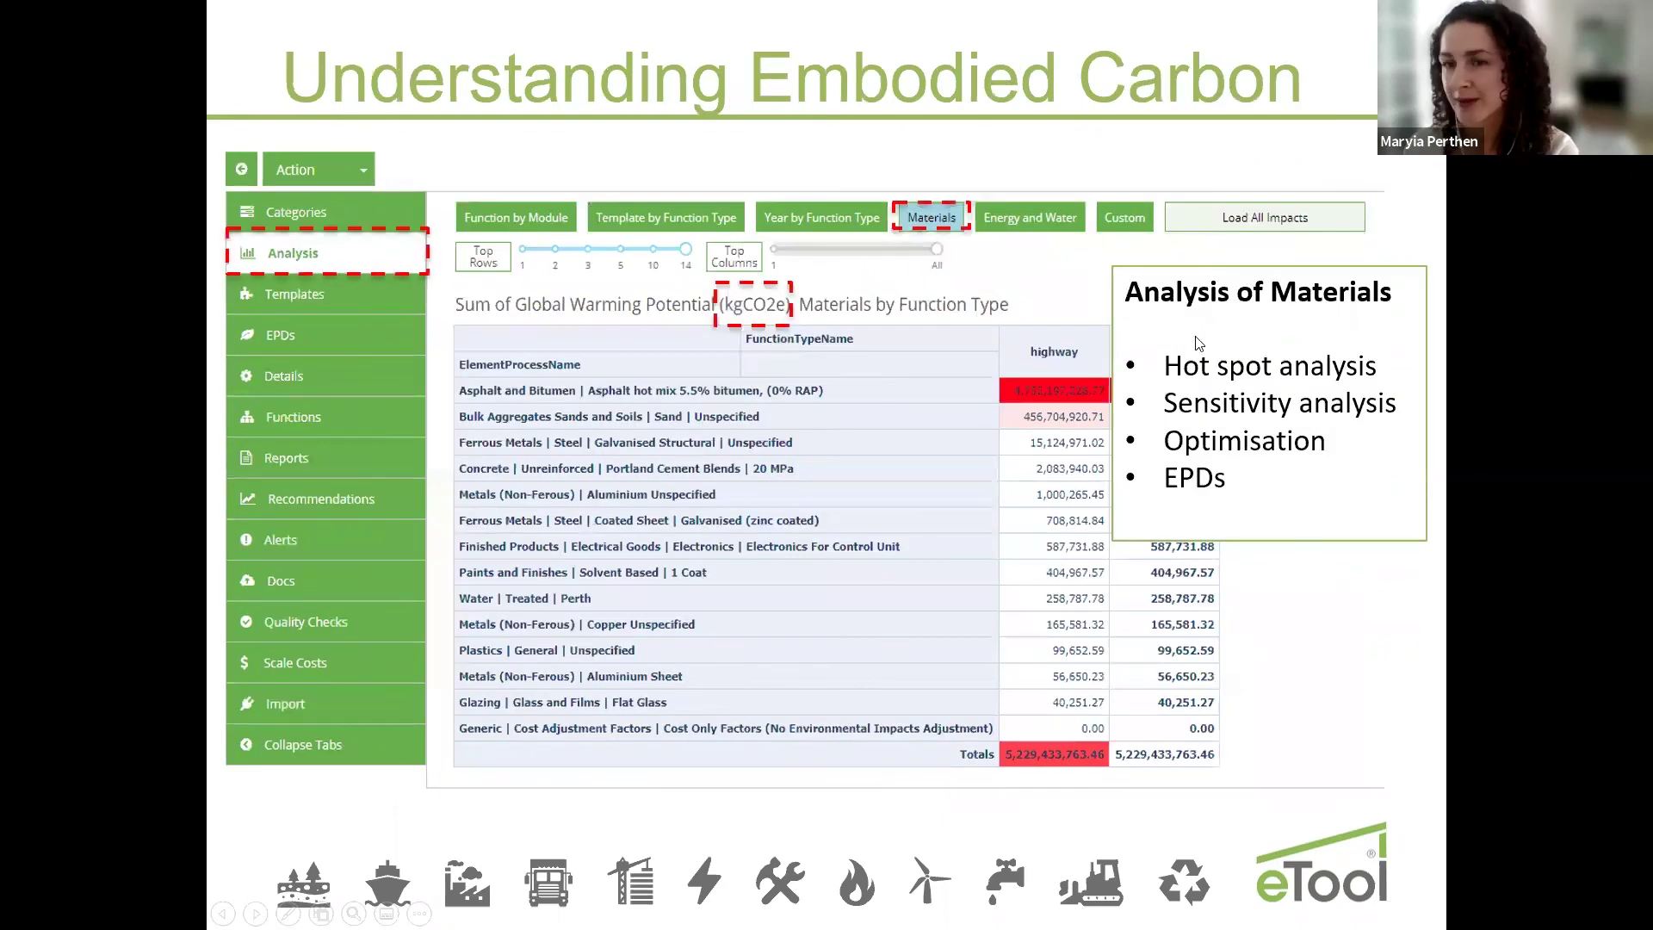
key(Right)
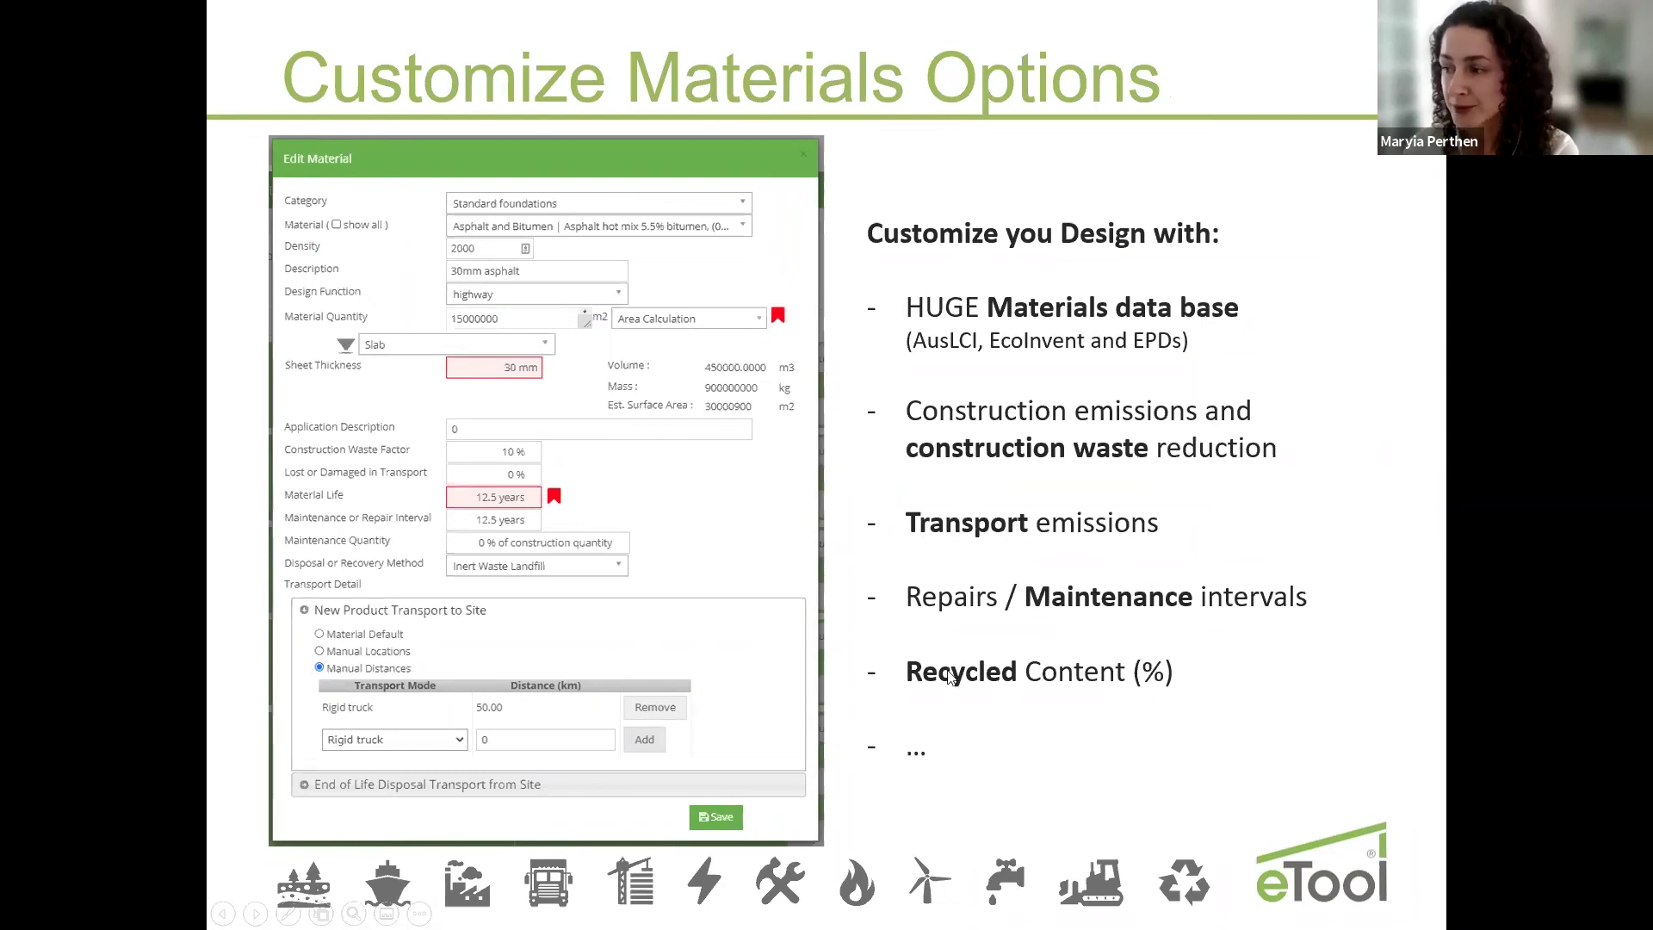
key(Right)
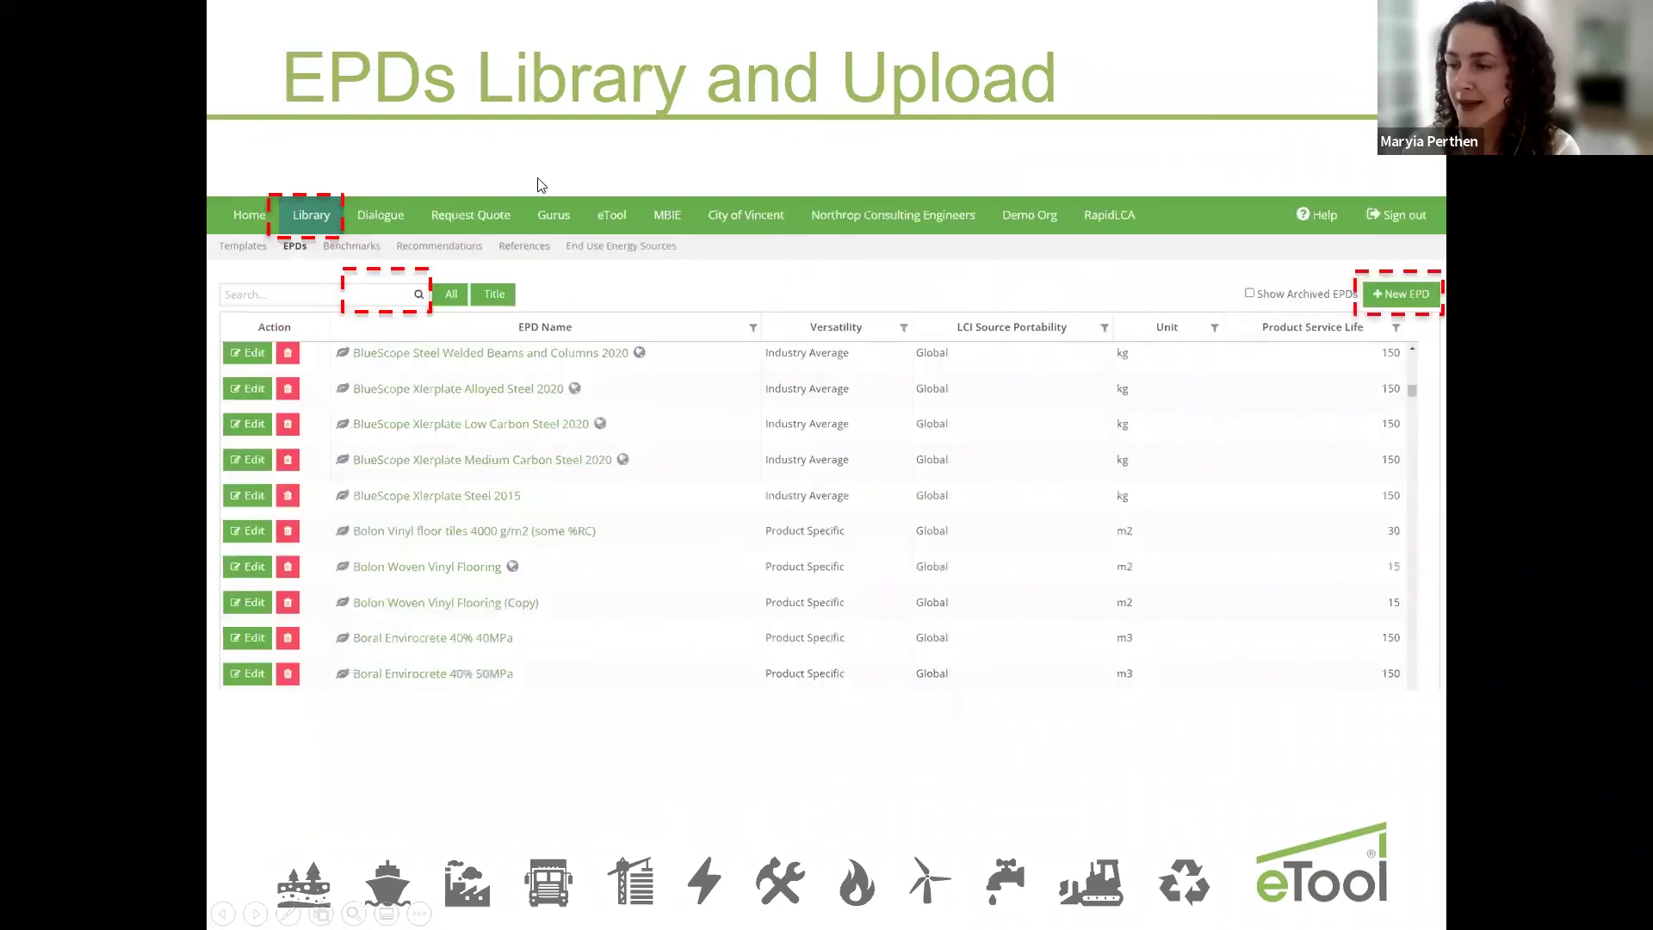